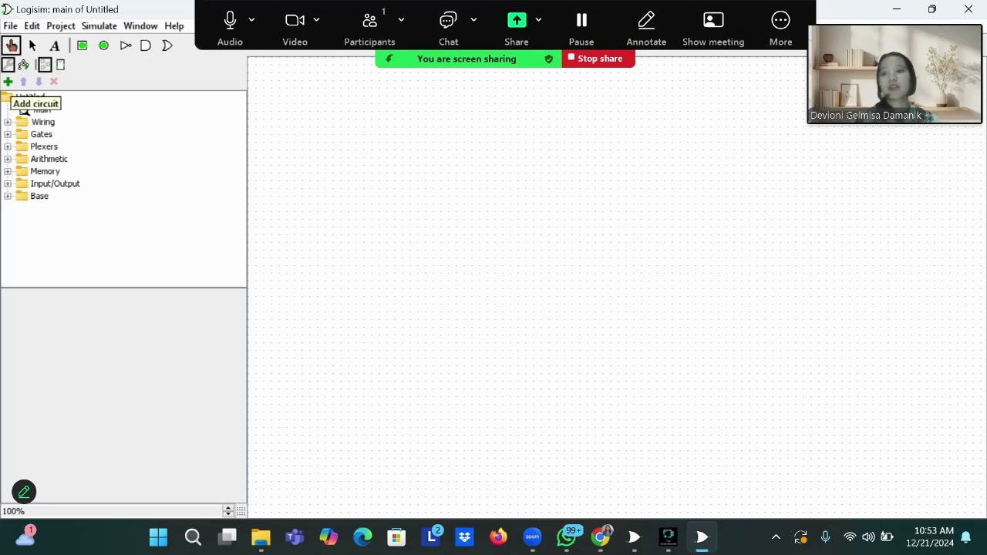
Step: Add a new circuit named S1 to the project
{"action": "left_click", "coordinate": [8, 81]}
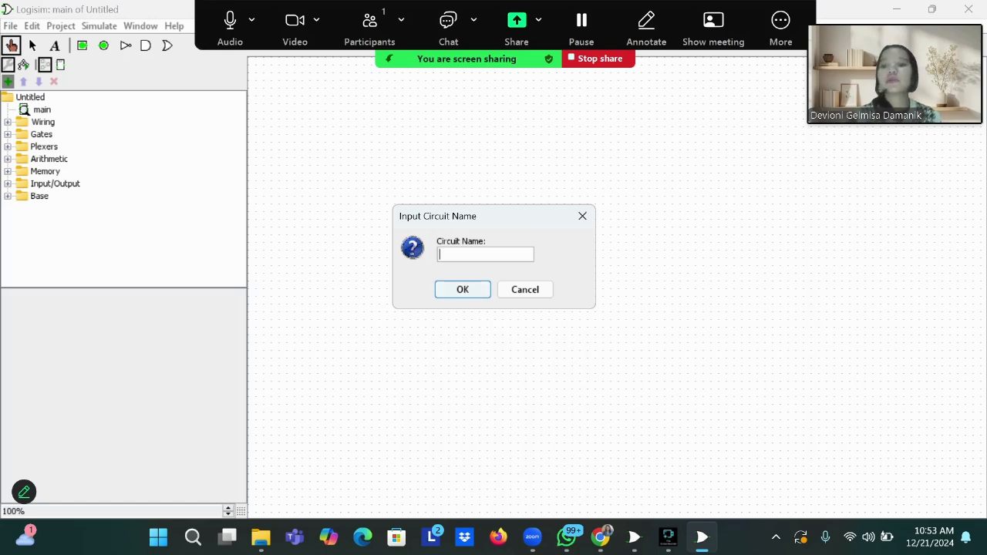
{"action": "type", "text": "S1"}
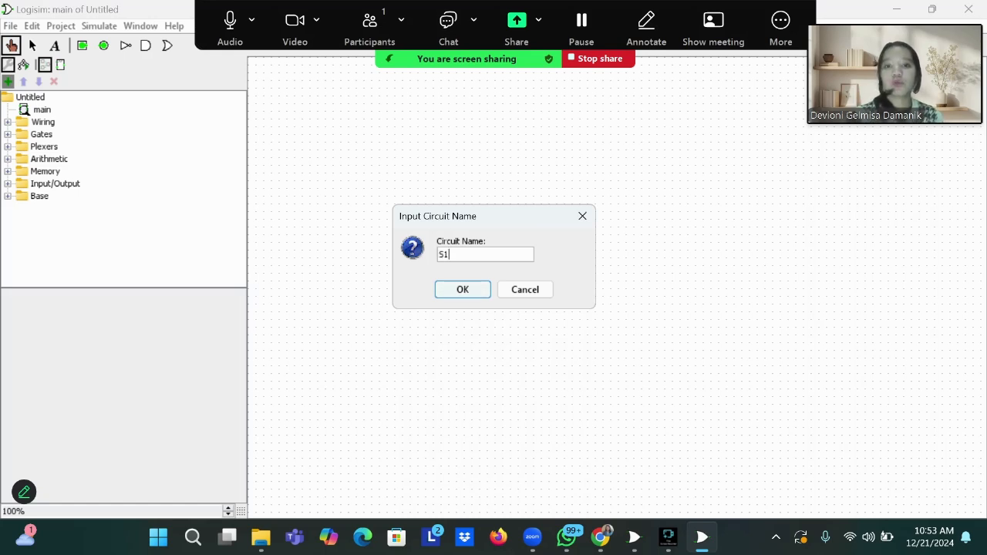
{"action": "key", "text": "Return"}
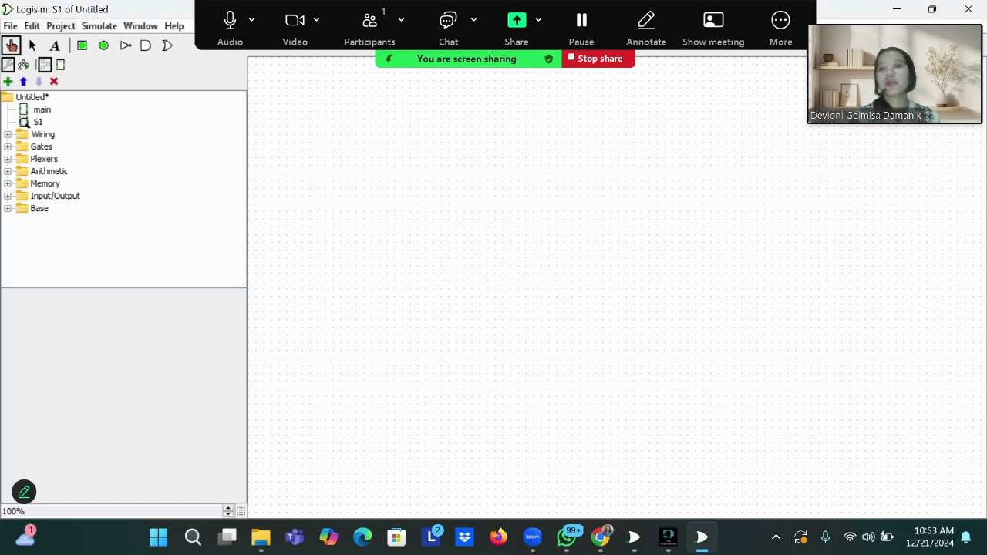
Step: Open the combinational analysis for the circuit and add the input variables A, B, C and D
{"action": "left_click", "coordinate": [60, 26]}
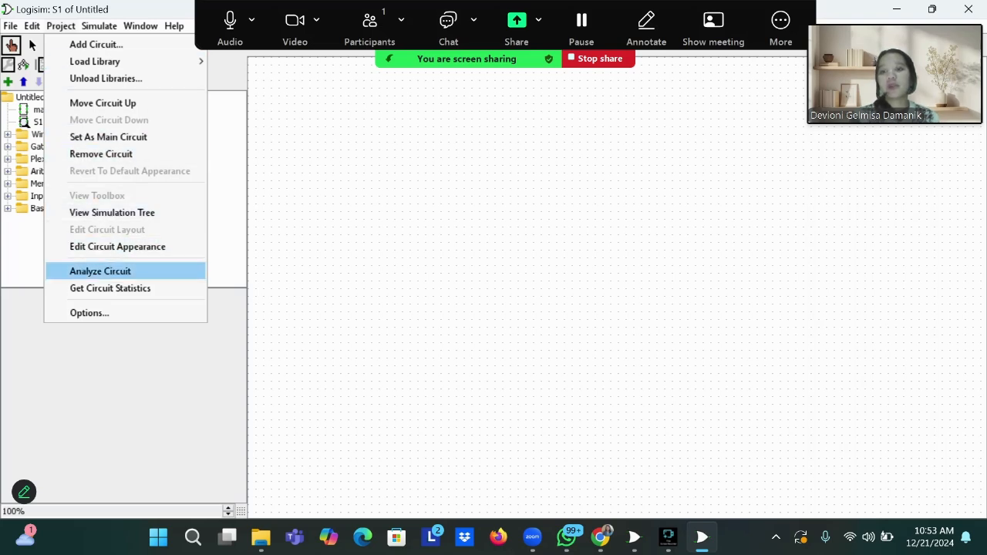
{"action": "key", "text": "Return"}
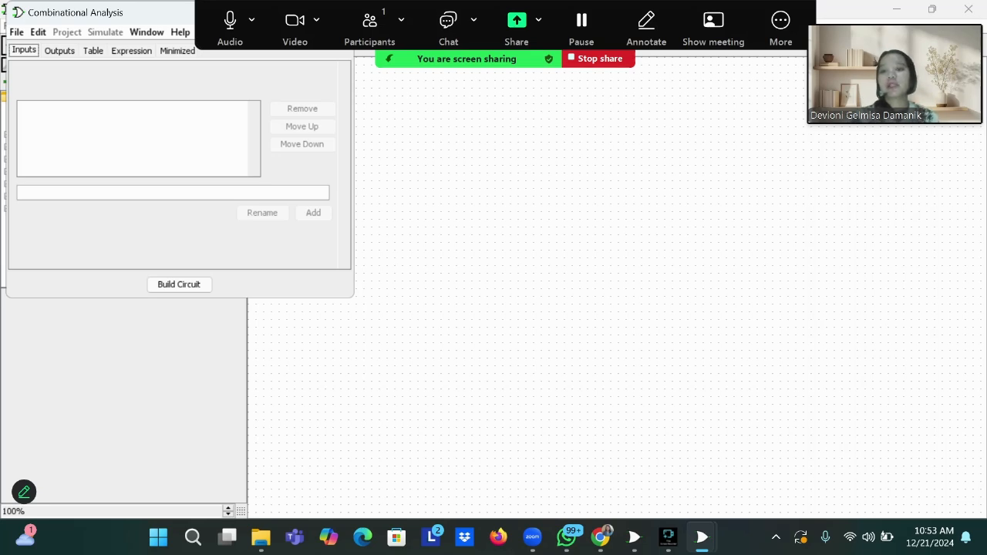
{"action": "left_click", "coordinate": [154, 193]}
{"action": "type", "text": "A"}
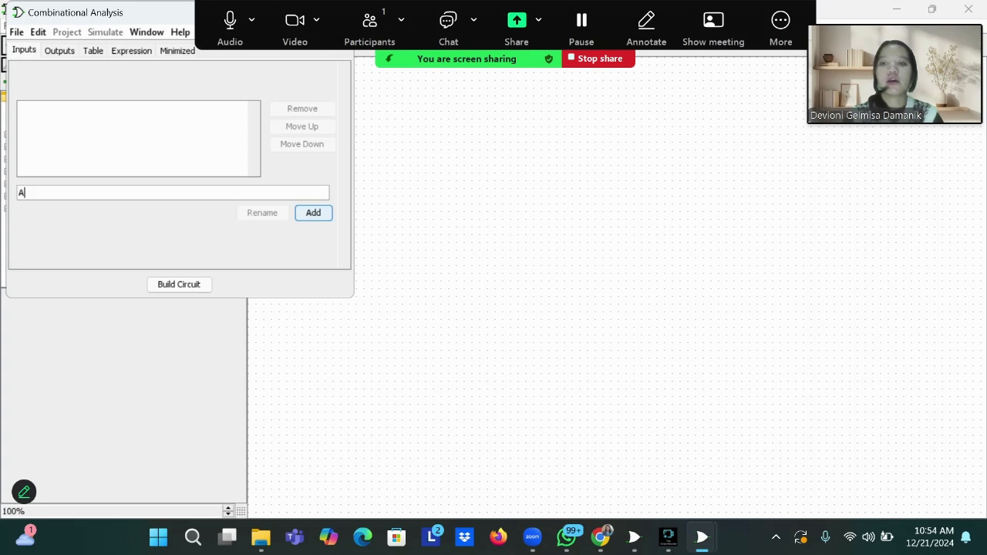
{"action": "key", "text": "Return"}
{"action": "type", "text": "B"}
{"action": "key", "text": "Return"}
{"action": "type", "text": "C"}
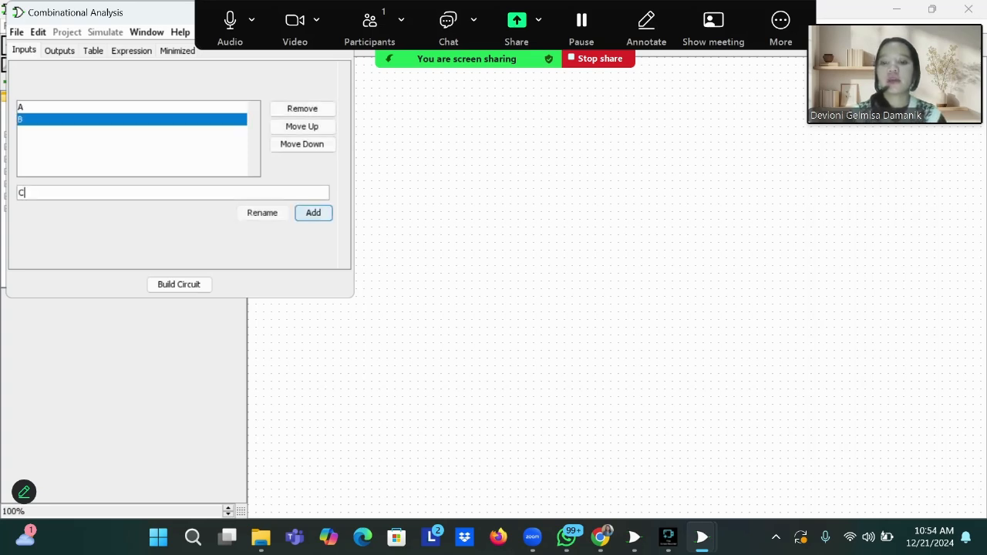
{"action": "key", "text": "Return"}
{"action": "type", "text": "D"}
{"action": "key", "text": "Return"}
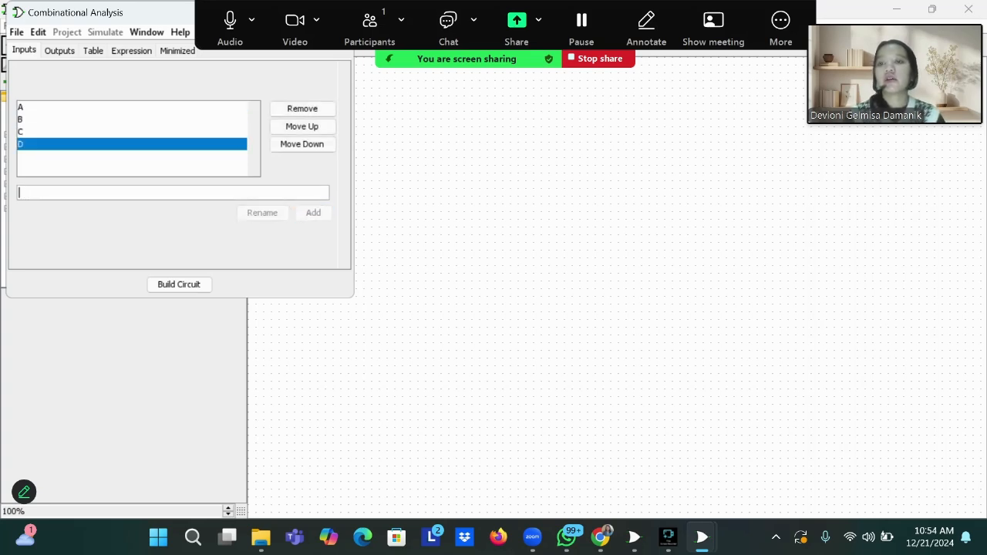
Step: Add the output variables DA, DB, DC, DD and R to the analysis
{"action": "left_click", "coordinate": [60, 50]}
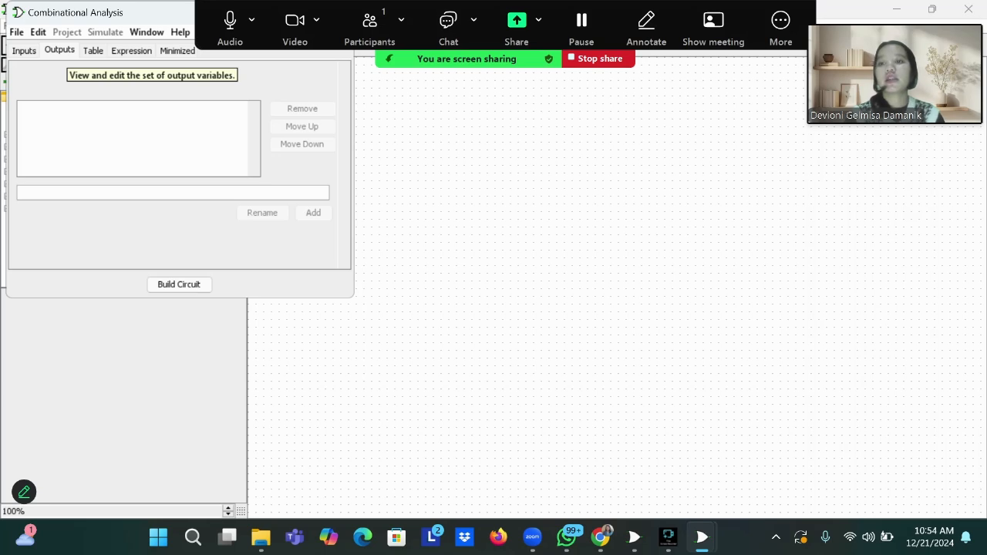
{"action": "type", "text": "D"}
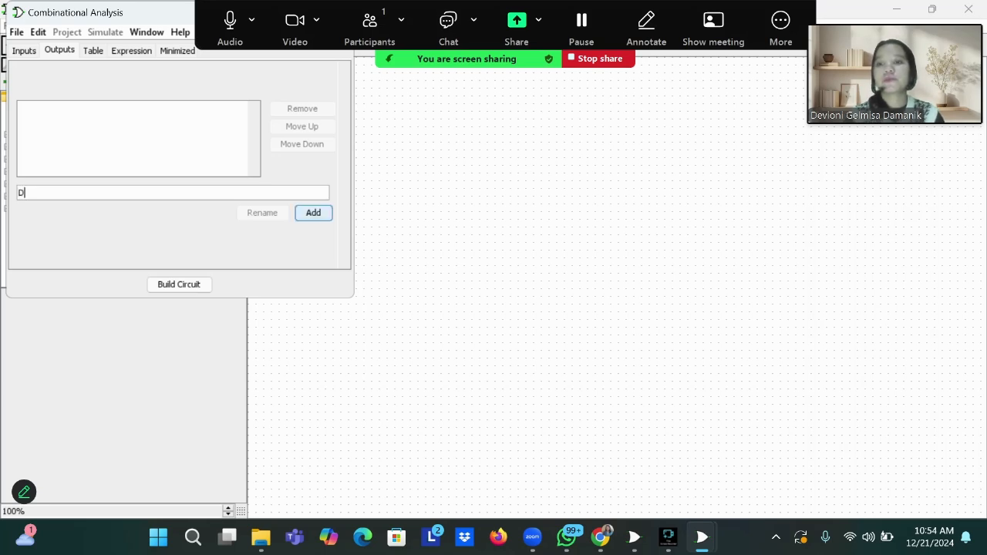
{"action": "type", "text": "A"}
{"action": "key", "text": "Return"}
{"action": "type", "text": "DB"}
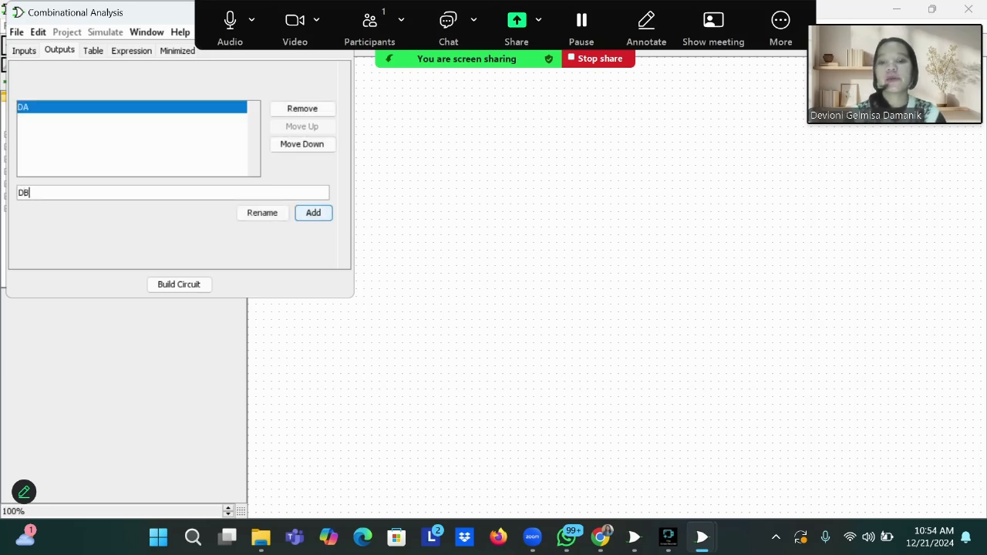
{"action": "key", "text": "Return"}
{"action": "type", "text": "DC"}
{"action": "key", "text": "Return"}
{"action": "type", "text": "DD"}
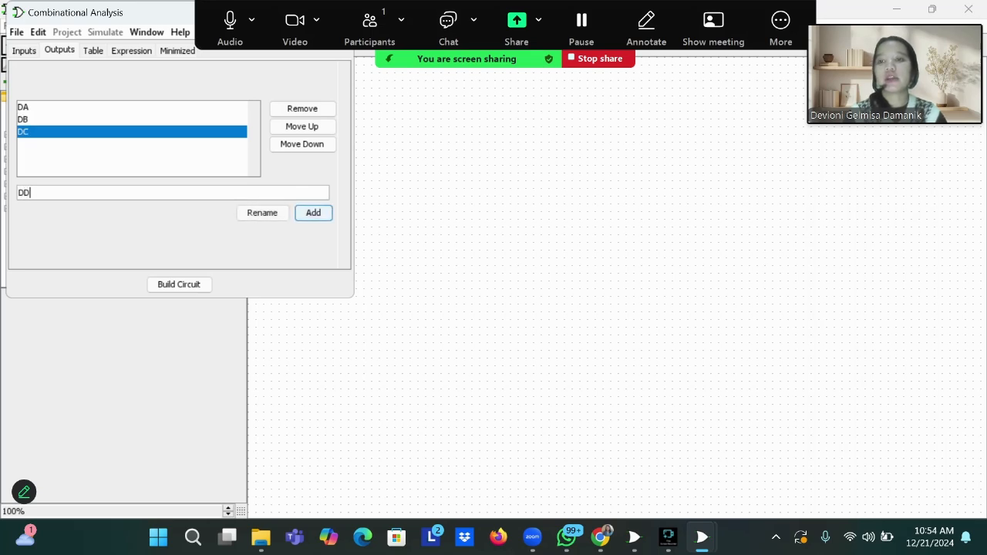
{"action": "key", "text": "Return"}
{"action": "type", "text": "R"}
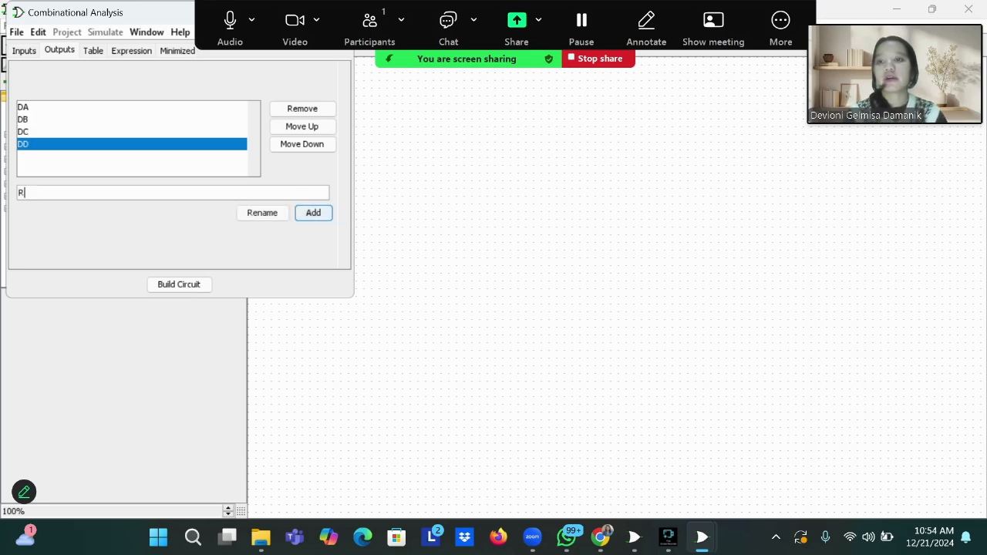
{"action": "key", "text": "Return"}
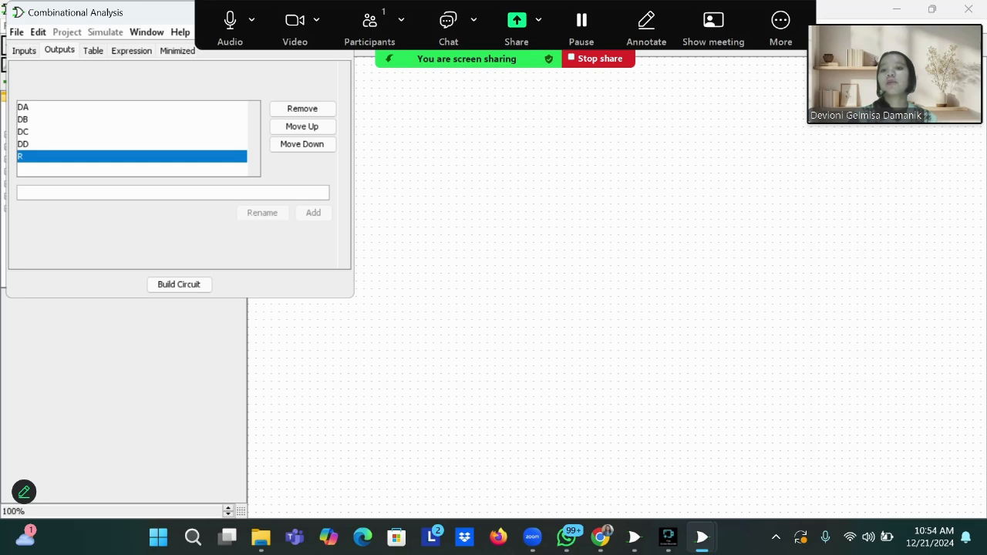
Step: In the truth table, set DD and R to 1 for row 0000, DC to 1 for row 0001, and DC and DD to 1 for 0010
{"action": "left_click", "coordinate": [92, 51]}
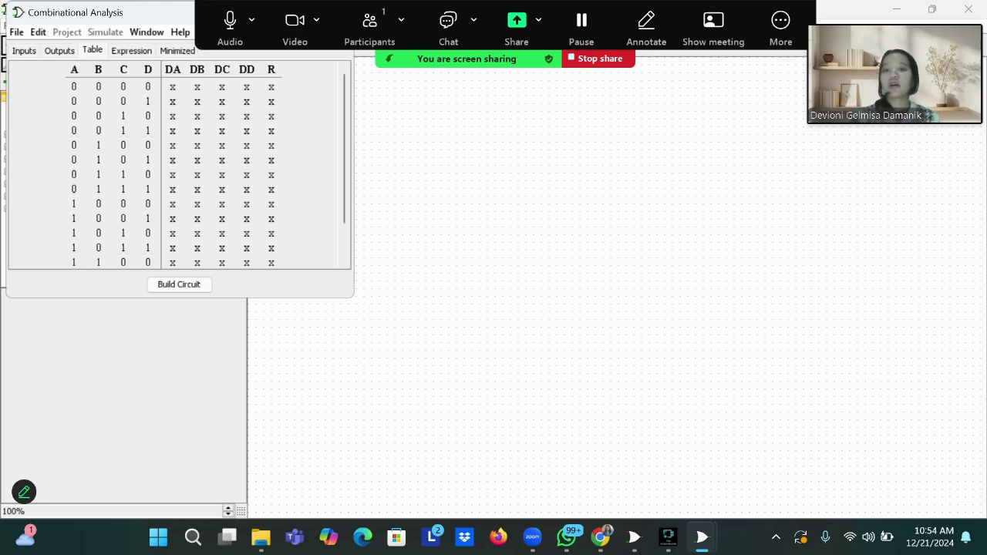
{"action": "left_click", "coordinate": [247, 87]}
{"action": "left_click", "coordinate": [247, 87]}
{"action": "left_click", "coordinate": [272, 87]}
{"action": "left_click", "coordinate": [271, 87]}
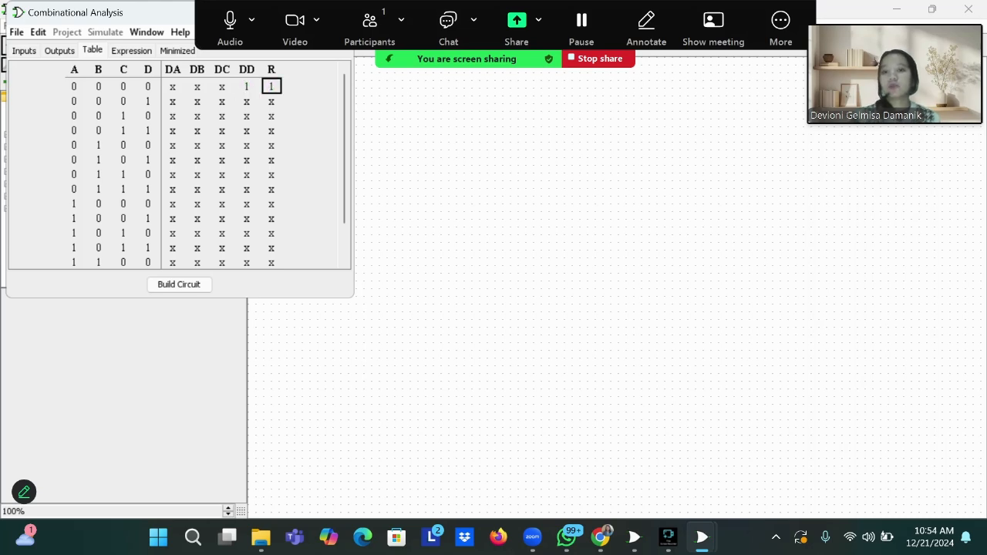
{"action": "left_click", "coordinate": [222, 101]}
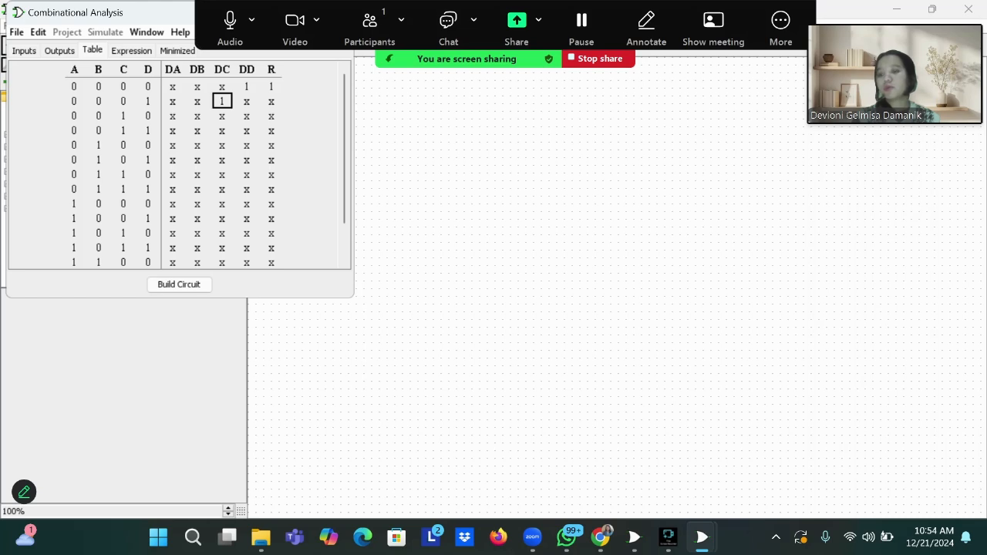
{"action": "left_click", "coordinate": [222, 116]}
{"action": "left_click", "coordinate": [247, 116]}
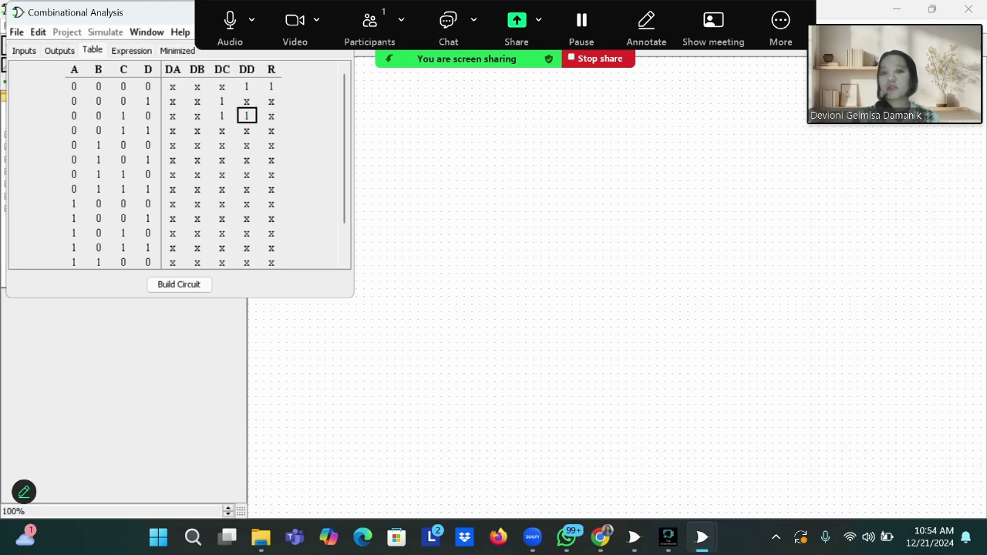
Step: Set DB to 1 for rows 0011 through 0110, and DC and DD to 1 for row 0110
{"action": "left_click", "coordinate": [198, 130]}
{"action": "key", "text": "1"}
{"action": "key", "text": "1"}
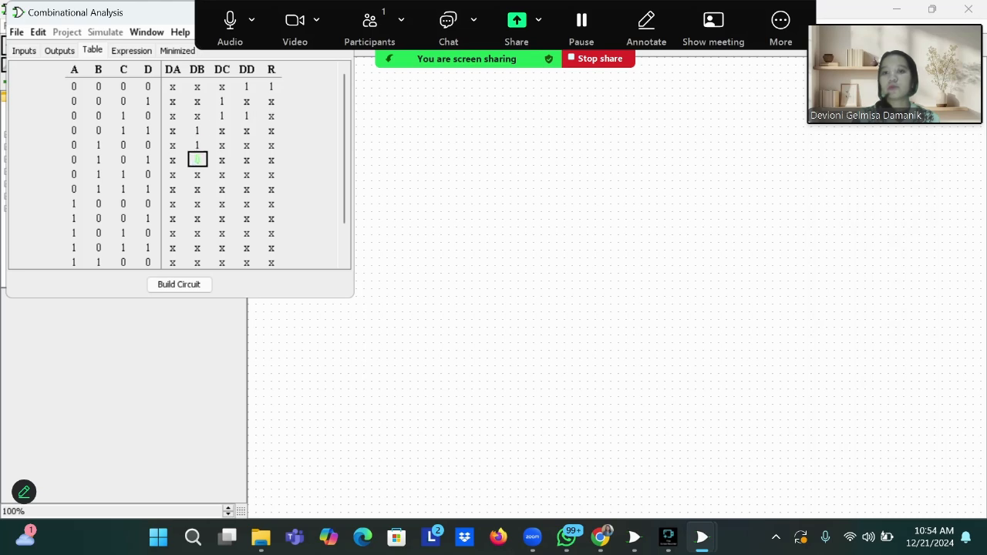
{"action": "key", "text": "1"}
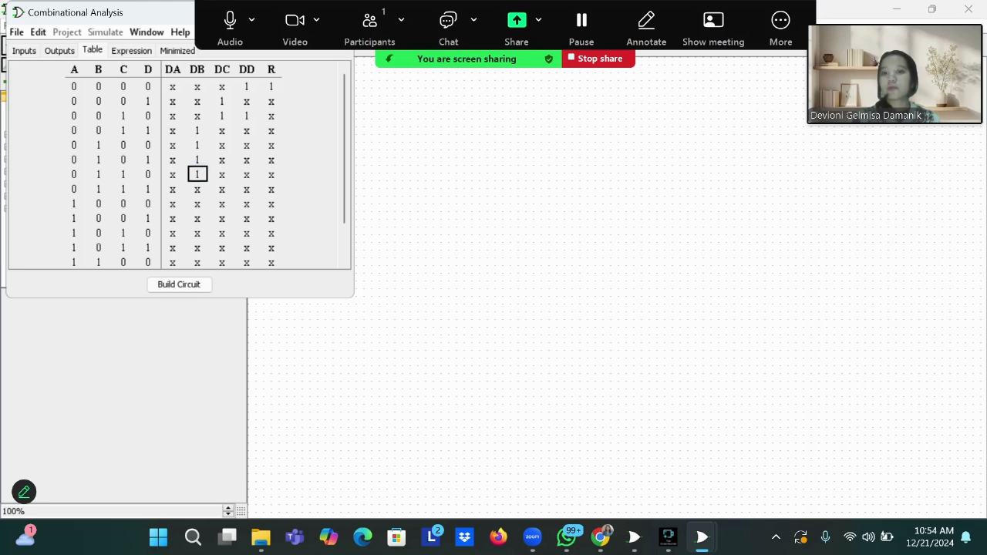
{"action": "double_click", "coordinate": [222, 175]}
{"action": "left_click", "coordinate": [247, 174]}
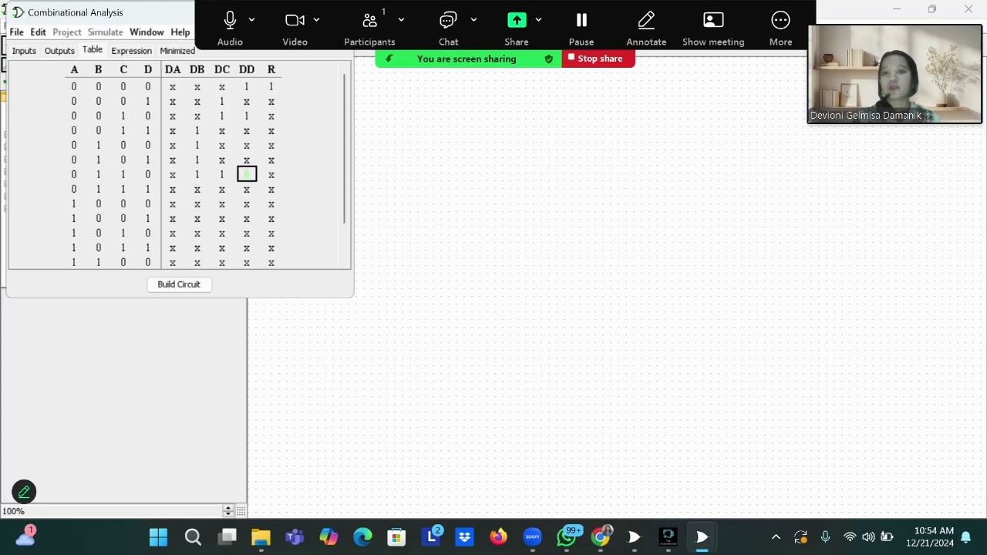
Step: Set DC to 1 for row 0101, DD to 1 for 0100, DA to 1 for 0111, and DA and DD to 1 for 1000
{"action": "left_click", "coordinate": [222, 160]}
{"action": "left_click", "coordinate": [222, 160]}
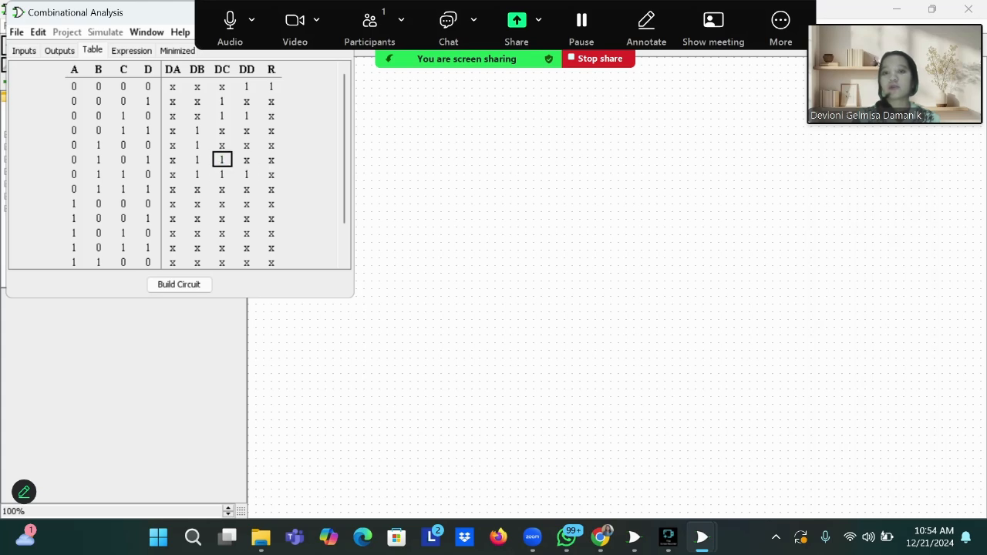
{"action": "left_click", "coordinate": [246, 145]}
{"action": "left_click", "coordinate": [247, 145]}
{"action": "left_click", "coordinate": [172, 189]}
{"action": "double_click", "coordinate": [173, 203]}
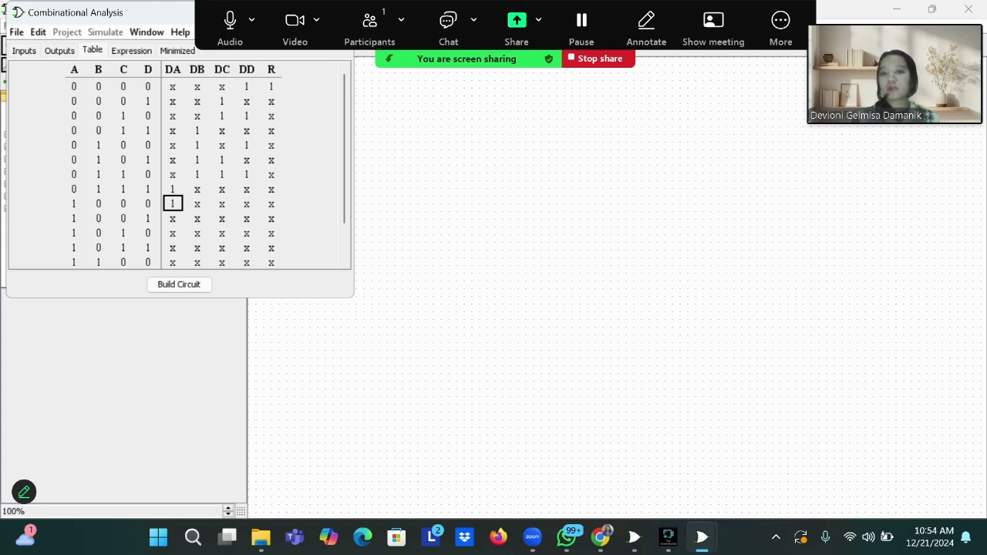
{"action": "left_click", "coordinate": [247, 203]}
{"action": "left_click", "coordinate": [247, 203]}
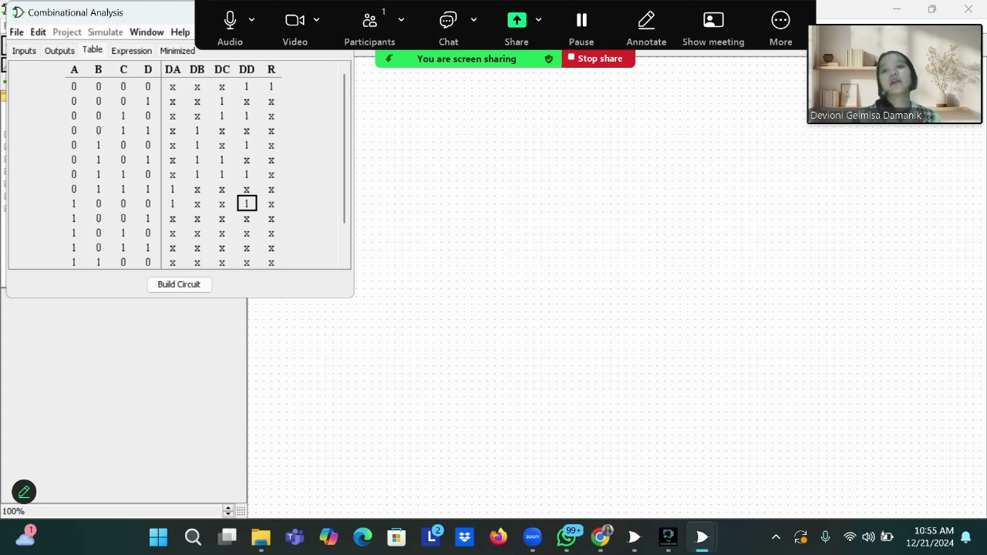
Step: Set DA, DB and DC to 0 for row 0000, and DA and DB to 0 for rows 0001 and 0010
{"action": "left_click", "coordinate": [173, 87]}
{"action": "left_click", "coordinate": [173, 87]}
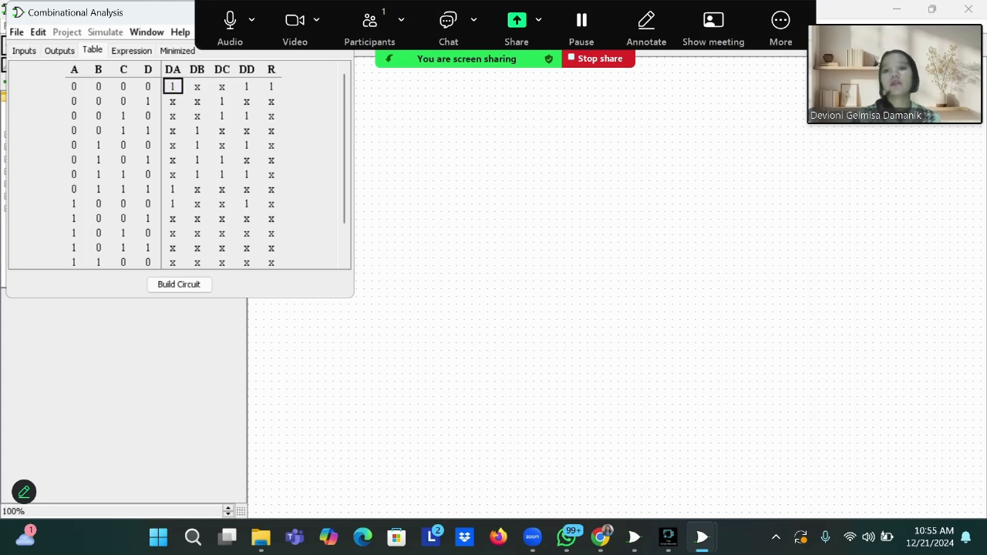
{"action": "key", "text": "0"}
{"action": "key", "text": "Right"}
{"action": "key", "text": "0"}
{"action": "key", "text": "Left"}
{"action": "left_click", "coordinate": [222, 87]}
{"action": "left_click", "coordinate": [173, 101]}
{"action": "left_click", "coordinate": [198, 101]}
{"action": "left_click", "coordinate": [173, 116]}
{"action": "left_click", "coordinate": [197, 115]}
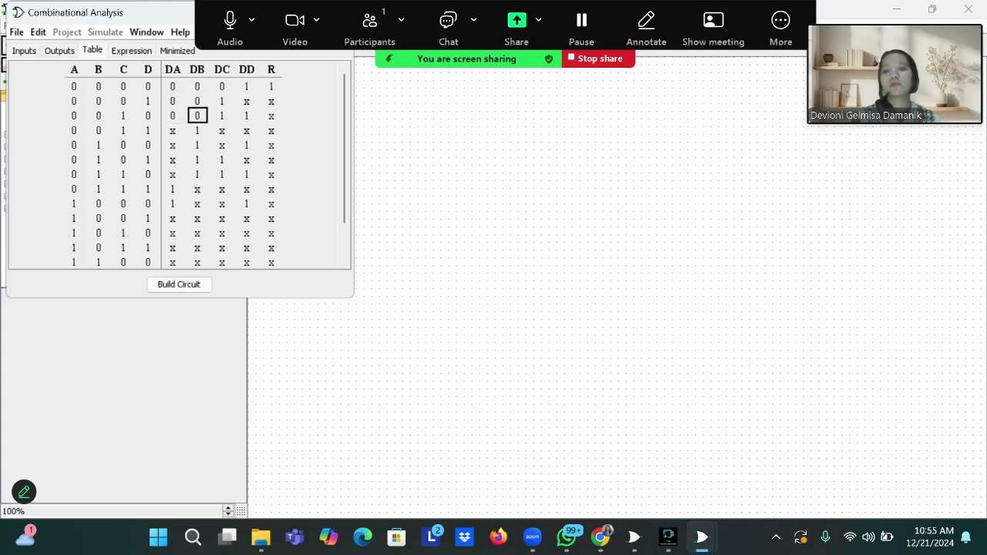
Step: Fill the remaining outputs of rows 0001 through 0100 with 0, and set DA to 0 for rows 0101 and 0110
{"action": "left_click", "coordinate": [173, 130]}
{"action": "left_click", "coordinate": [173, 145]}
{"action": "left_click", "coordinate": [173, 160]}
{"action": "left_click", "coordinate": [271, 131]}
{"action": "left_click", "coordinate": [272, 115]}
{"action": "left_click", "coordinate": [271, 101]}
{"action": "left_click", "coordinate": [246, 101]}
{"action": "left_click", "coordinate": [222, 145]}
{"action": "left_click", "coordinate": [271, 145]}
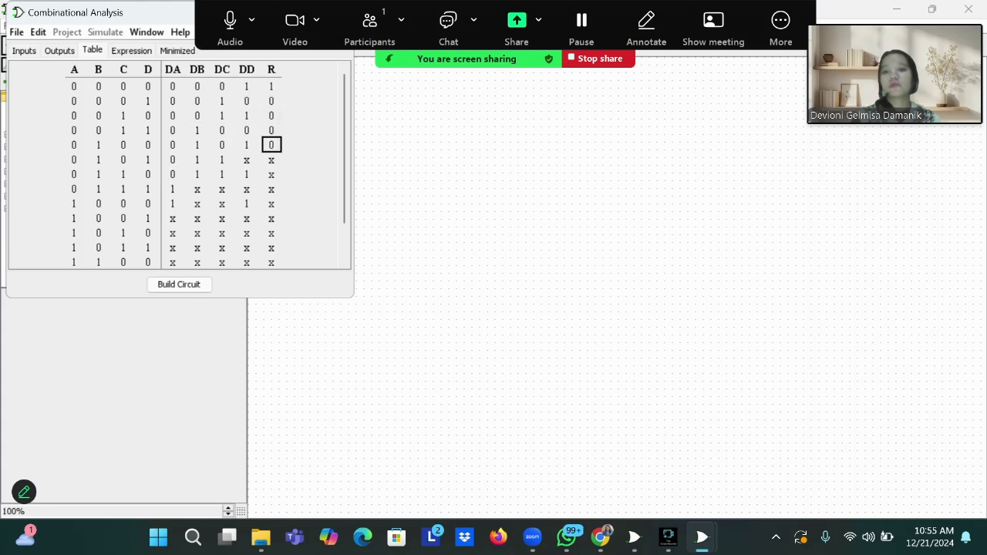
Step: Fill the remaining undefined outputs of rows 0101 through 1000 with 0
{"action": "left_click", "coordinate": [246, 160]}
{"action": "left_click", "coordinate": [272, 160]}
{"action": "double_click", "coordinate": [197, 189]}
{"action": "left_click", "coordinate": [197, 204]}
{"action": "left_click", "coordinate": [198, 189]}
{"action": "left_click", "coordinate": [198, 205]}
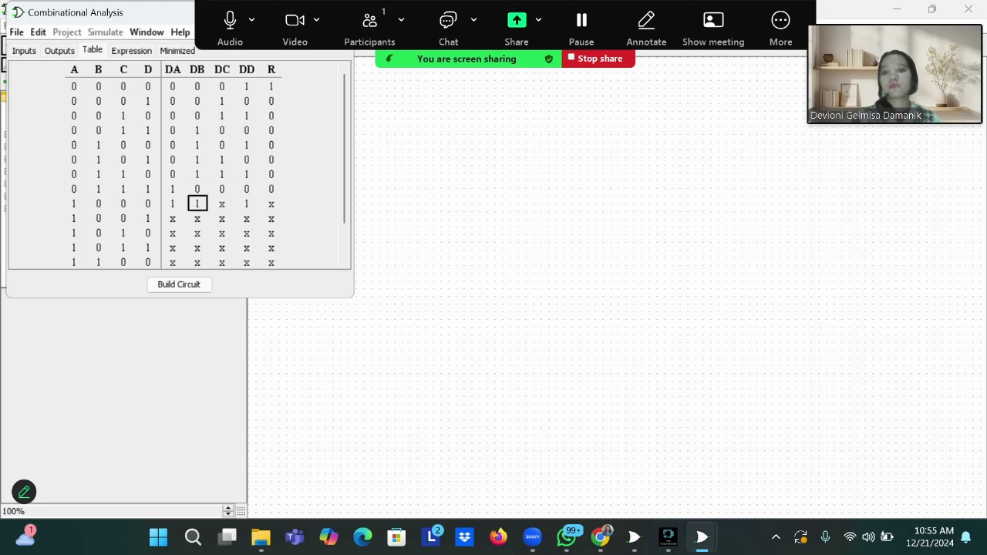
{"action": "left_click", "coordinate": [222, 205]}
{"action": "double_click", "coordinate": [197, 204]}
{"action": "left_click", "coordinate": [272, 204]}
Step: Set the R and DD outputs to 0 for rows 1001 through 1100
{"action": "left_click", "coordinate": [272, 219]}
{"action": "left_click", "coordinate": [271, 247]}
{"action": "left_click", "coordinate": [271, 262]}
{"action": "left_click", "coordinate": [247, 262]}
{"action": "left_click", "coordinate": [247, 248]}
{"action": "left_click", "coordinate": [247, 233]}
{"action": "left_click", "coordinate": [247, 219]}
Step: Set the DC, DB and DA outputs to 0 for rows 1001 through 1100
{"action": "double_click", "coordinate": [222, 218]}
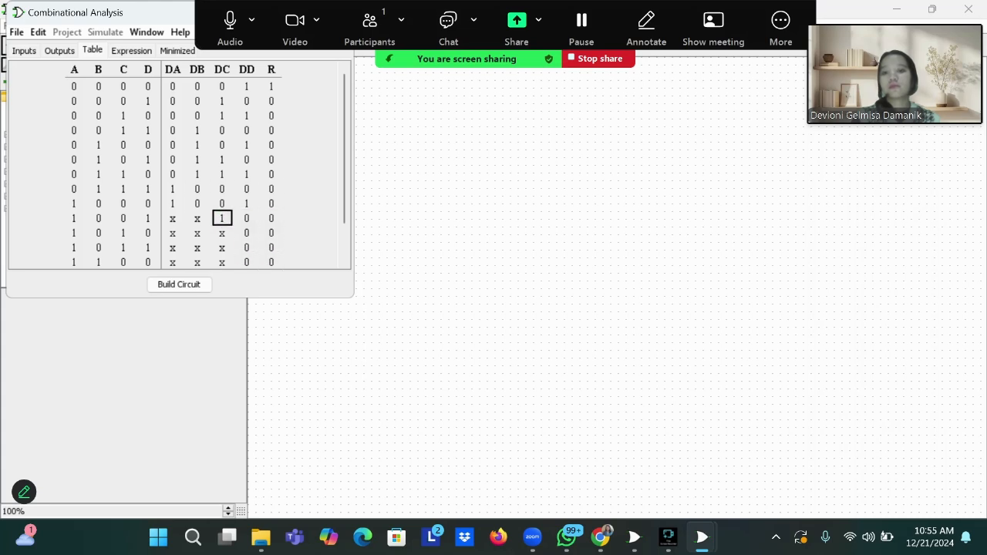
{"action": "left_click", "coordinate": [222, 233]}
{"action": "double_click", "coordinate": [222, 262]}
{"action": "left_click", "coordinate": [198, 262]}
{"action": "left_click", "coordinate": [222, 262]}
{"action": "left_click", "coordinate": [197, 247]}
{"action": "left_click", "coordinate": [198, 233]}
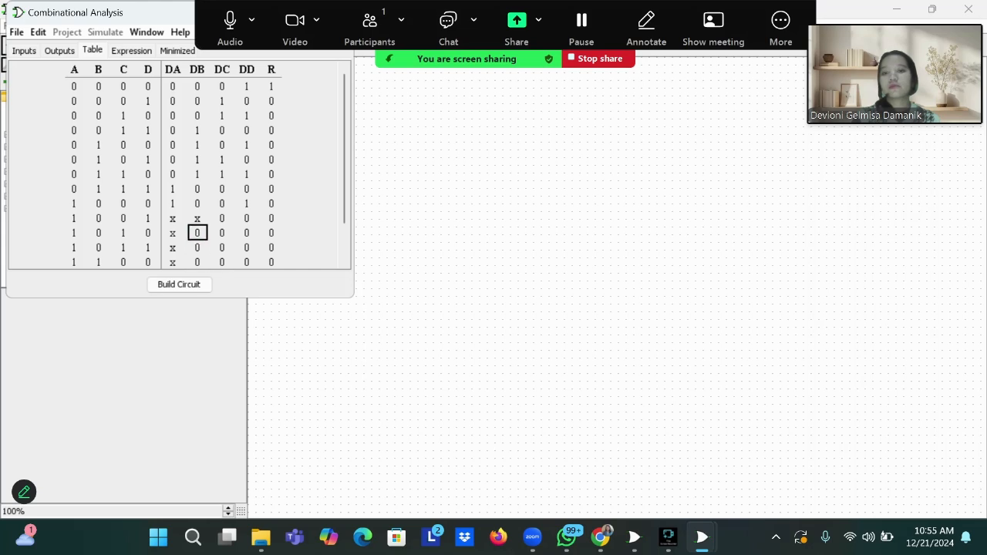
{"action": "left_click", "coordinate": [198, 219]}
{"action": "left_click", "coordinate": [173, 218]}
{"action": "left_click", "coordinate": [173, 233]}
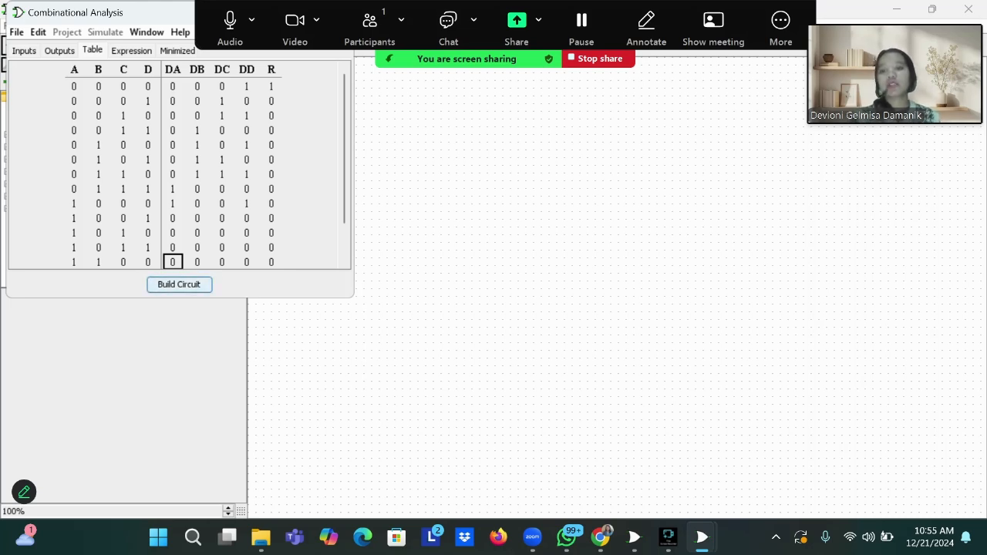
Step: Build the circuit from the truth table under the name STEP1
{"action": "left_click", "coordinate": [179, 284]}
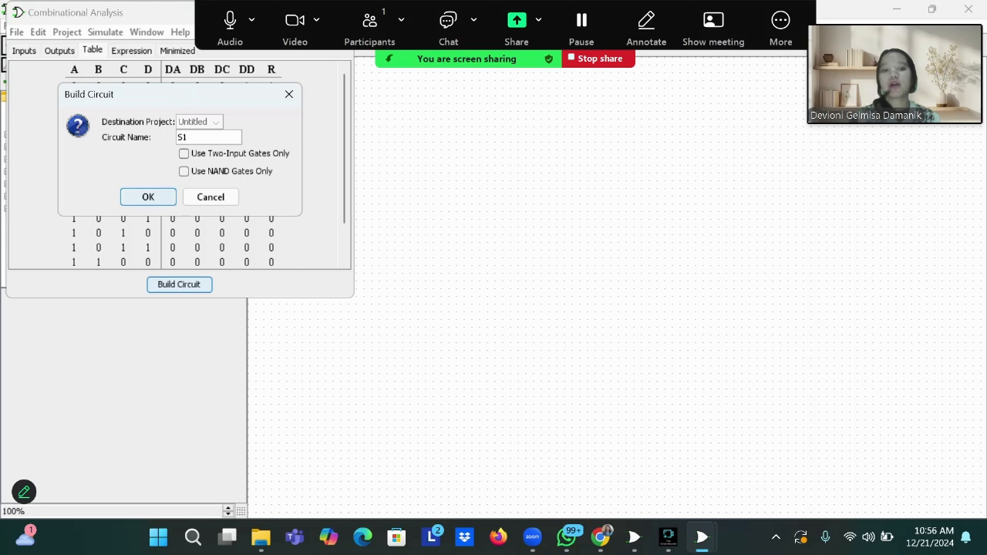
{"action": "key", "text": "BackSpace"}
{"action": "type", "text": "TEP"}
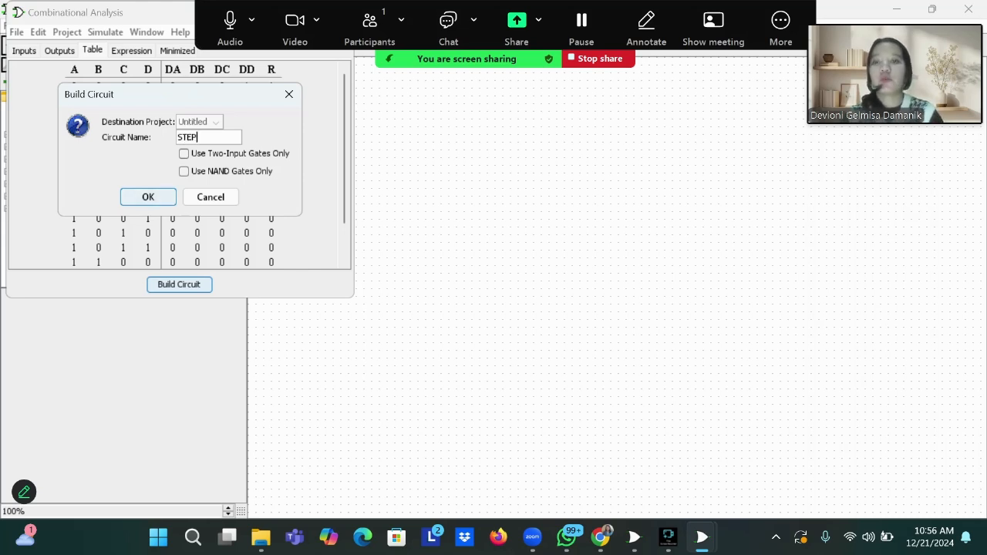
{"action": "type", "text": "1"}
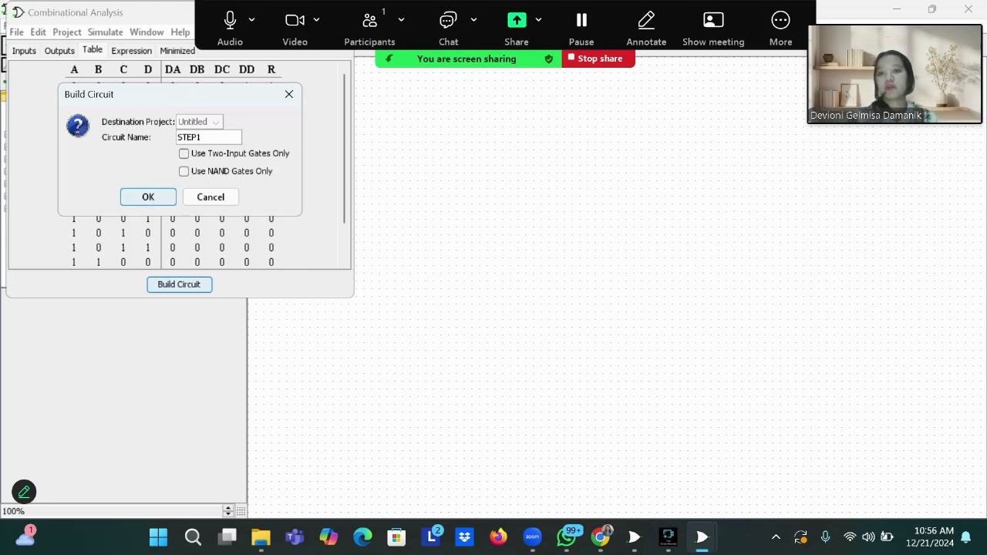
{"action": "key", "text": "Return"}
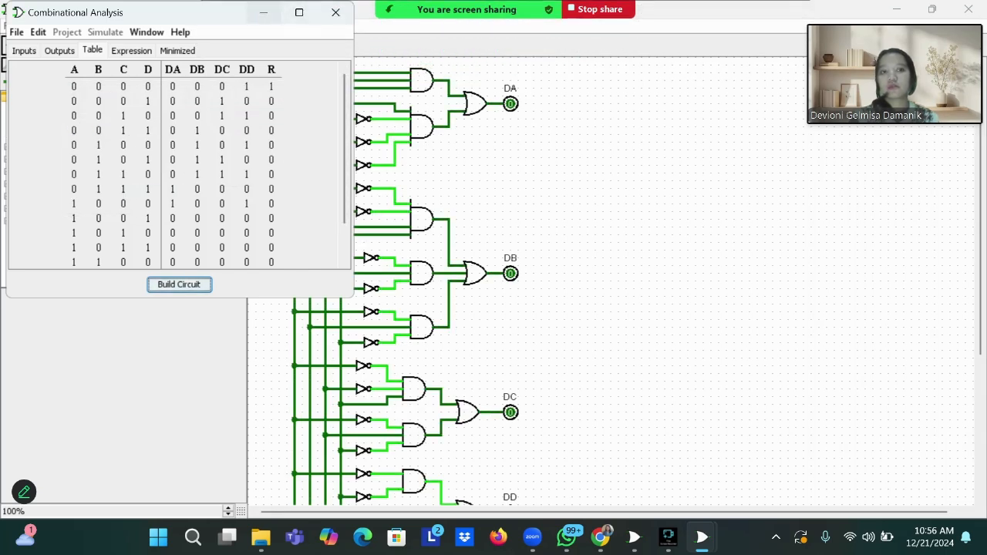
Step: Close the combinational analysis and try to set the STEP1 circuit's shared label to STEP1
{"action": "left_click", "coordinate": [335, 13]}
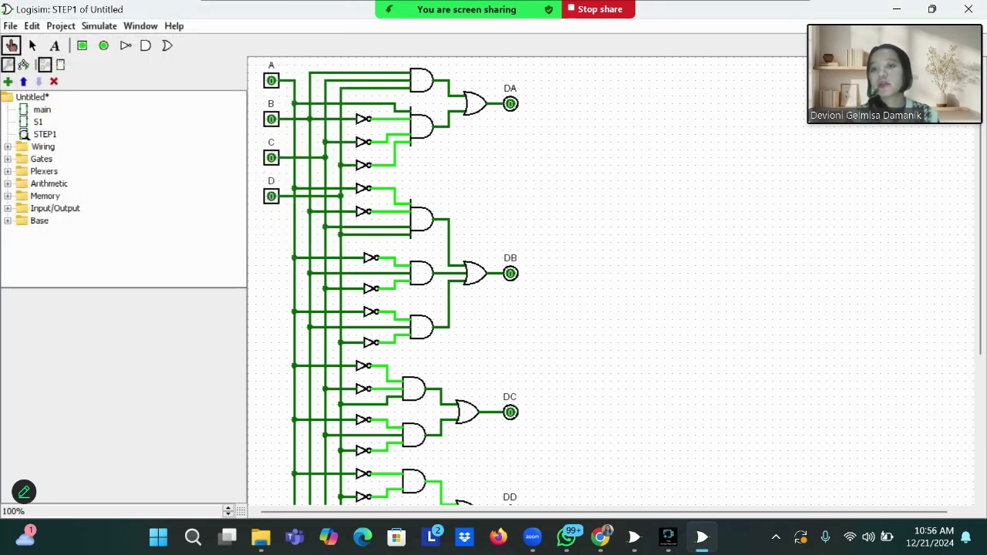
{"action": "left_click", "coordinate": [45, 134]}
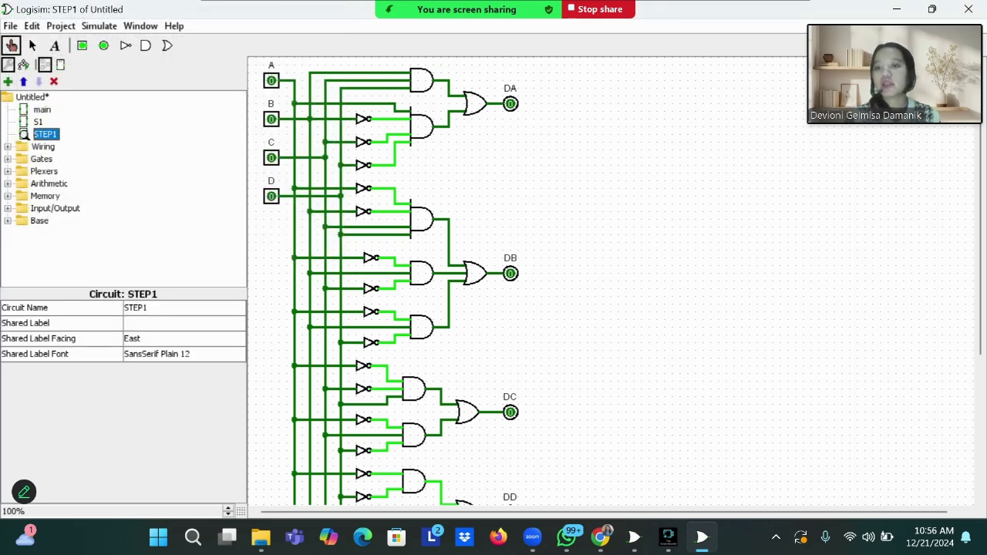
{"action": "left_click", "coordinate": [183, 323]}
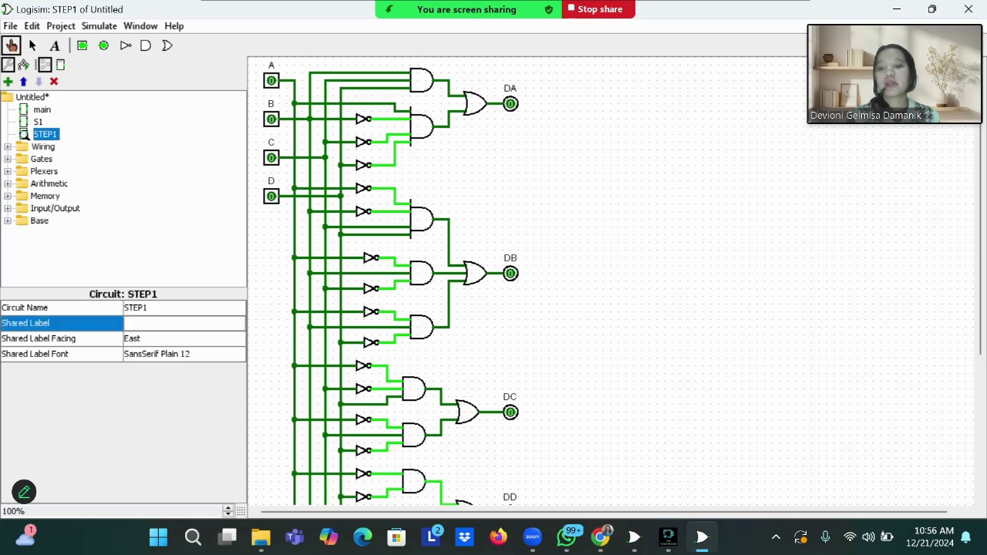
{"action": "type", "text": "STEP1"}
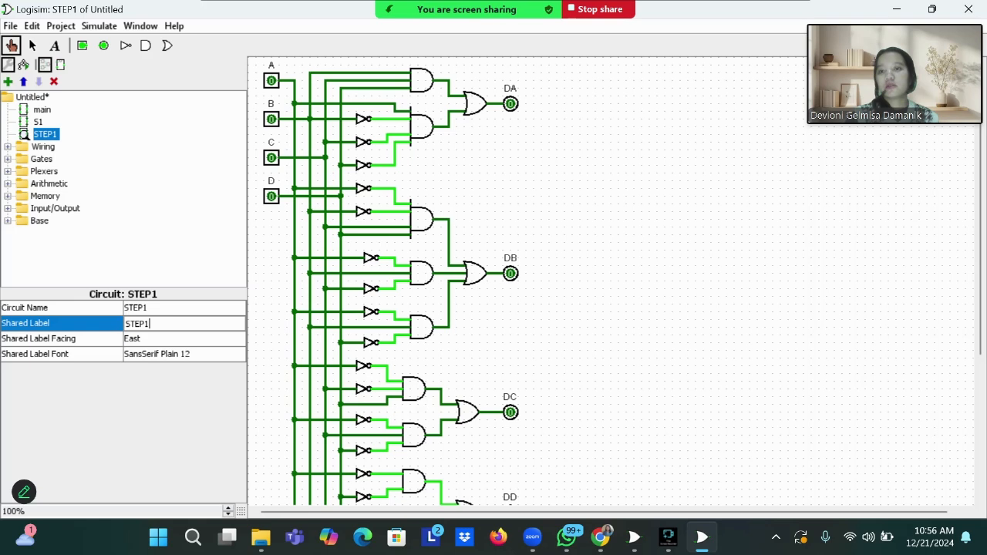
Step: Set the shared label of the S1 circuit to S1
{"action": "left_click", "coordinate": [39, 122]}
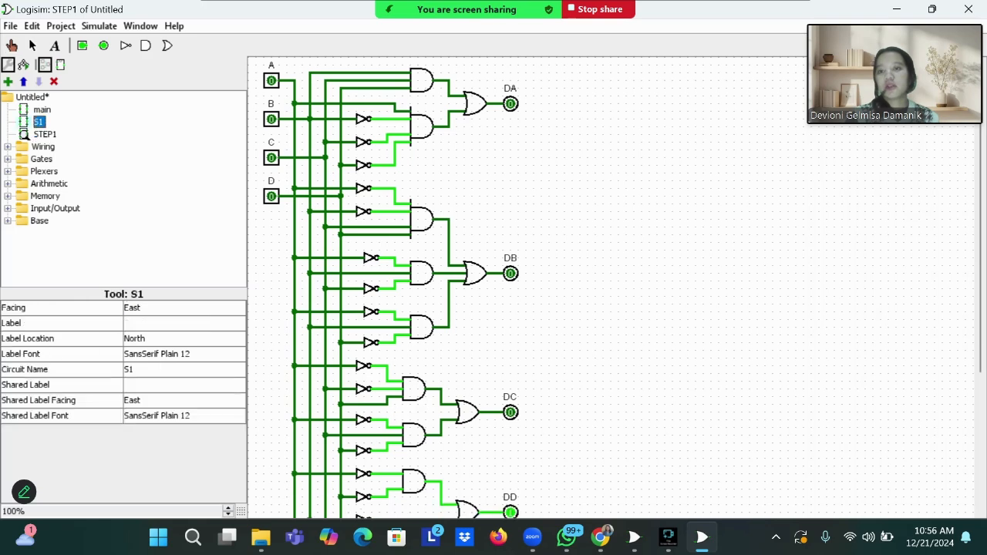
{"action": "left_click", "coordinate": [183, 385]}
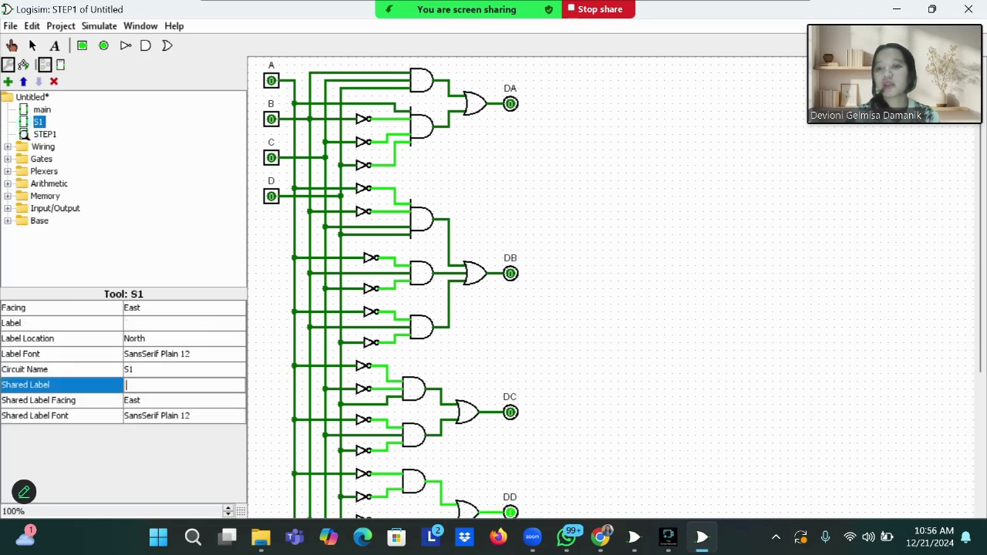
{"action": "type", "text": "S1"}
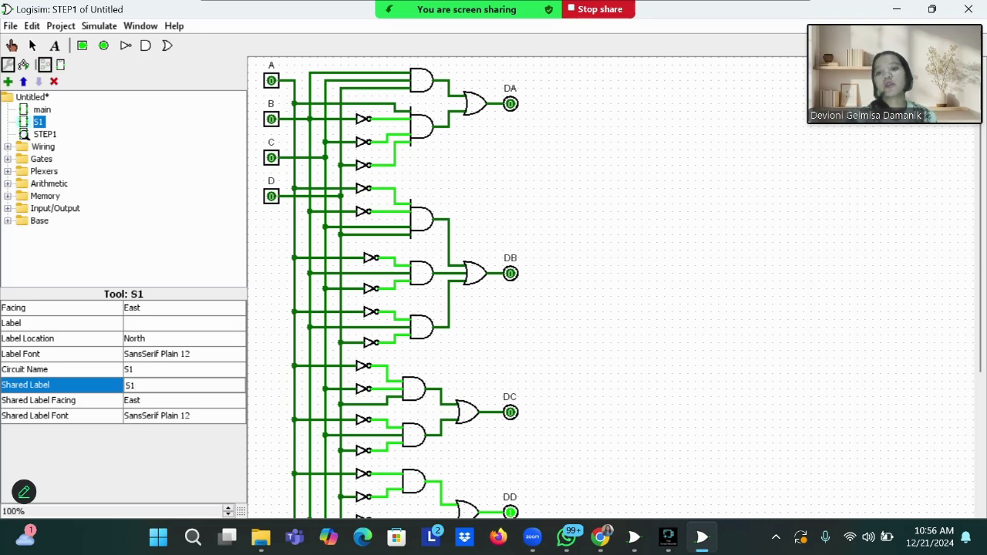
{"action": "key", "text": "Return"}
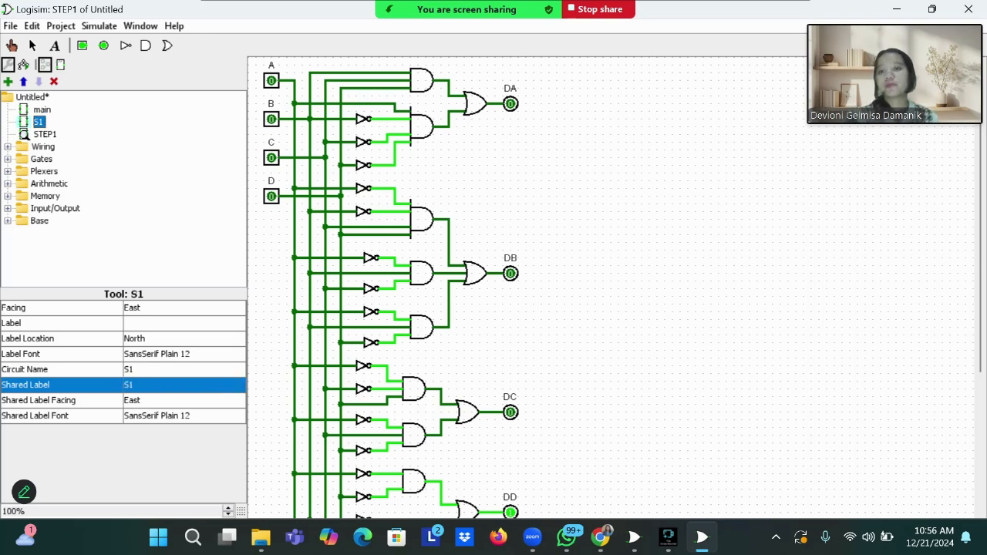
Step: Open the S1 circuit for editing and place one STEP1 subcircuit on its empty canvas
{"action": "left_click", "coordinate": [45, 135]}
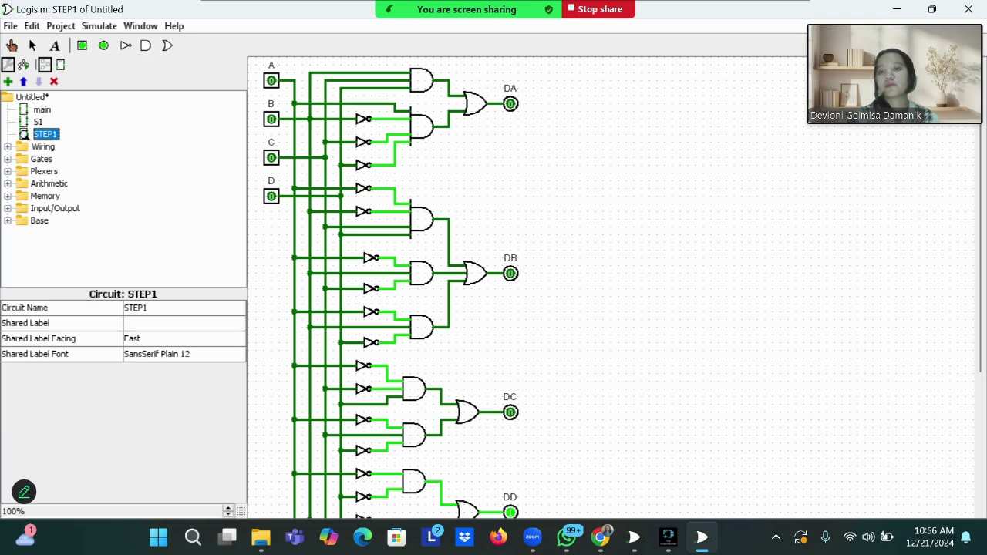
{"action": "left_click", "coordinate": [39, 122]}
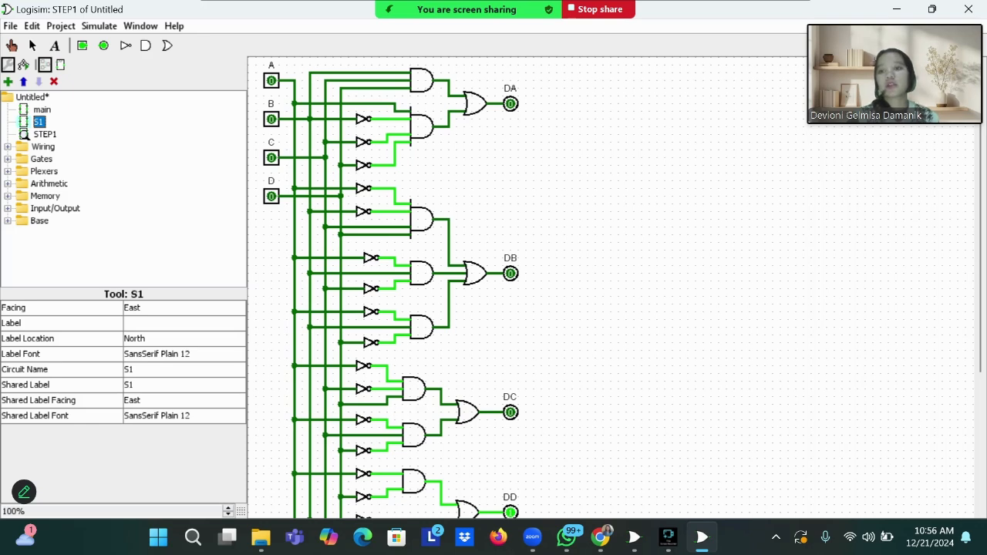
{"action": "double_click", "coordinate": [39, 122]}
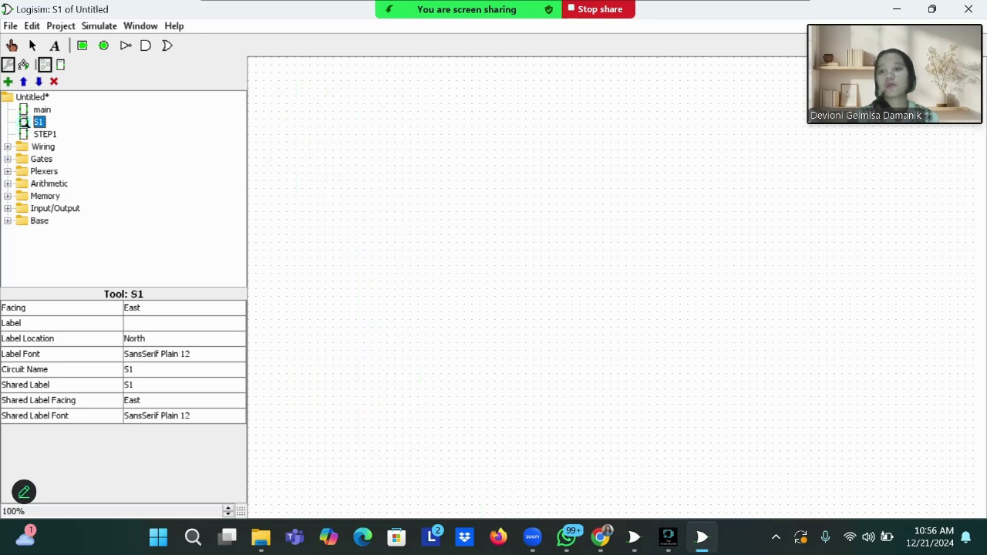
{"action": "left_click", "coordinate": [44, 134]}
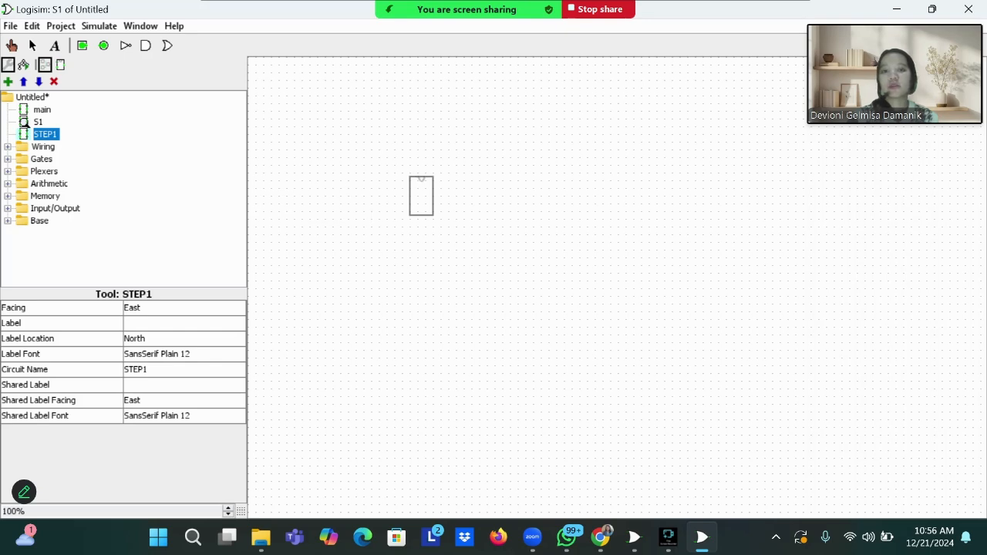
{"action": "left_click", "coordinate": [429, 219]}
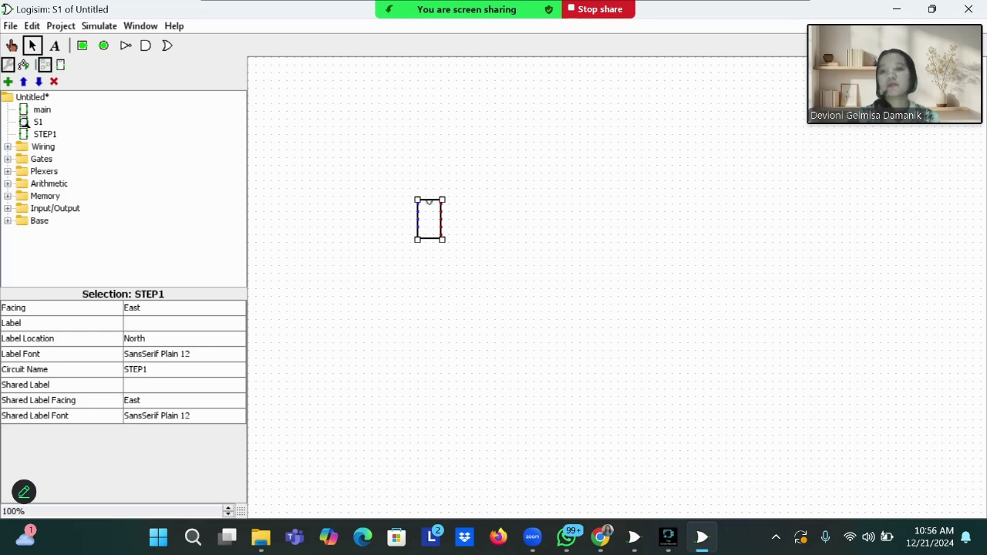
Step: Place four D flip-flops in an evenly spaced vertical column to the right of the STEP1 subcircuit
{"action": "left_click", "coordinate": [8, 196]}
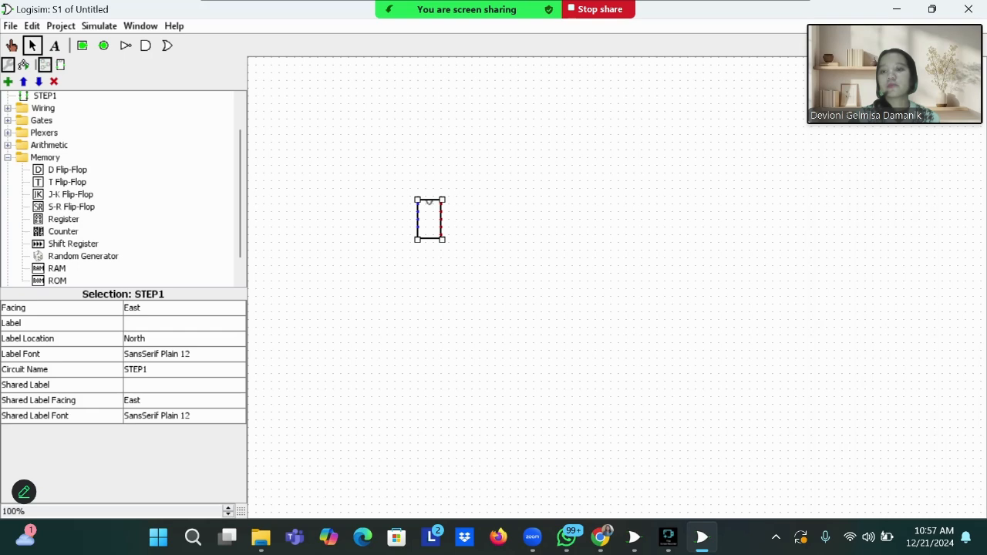
{"action": "left_click", "coordinate": [68, 169]}
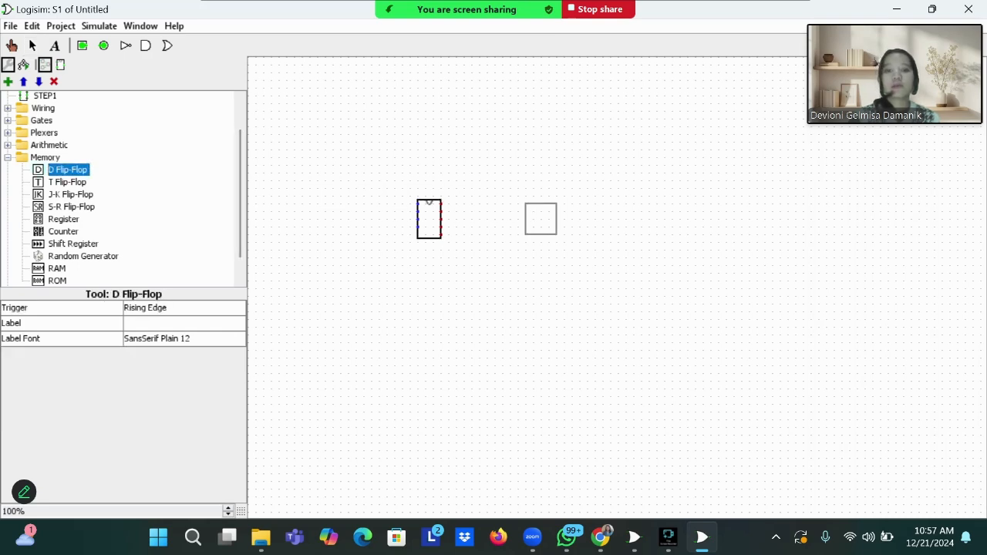
{"action": "left_click", "coordinate": [540, 211]}
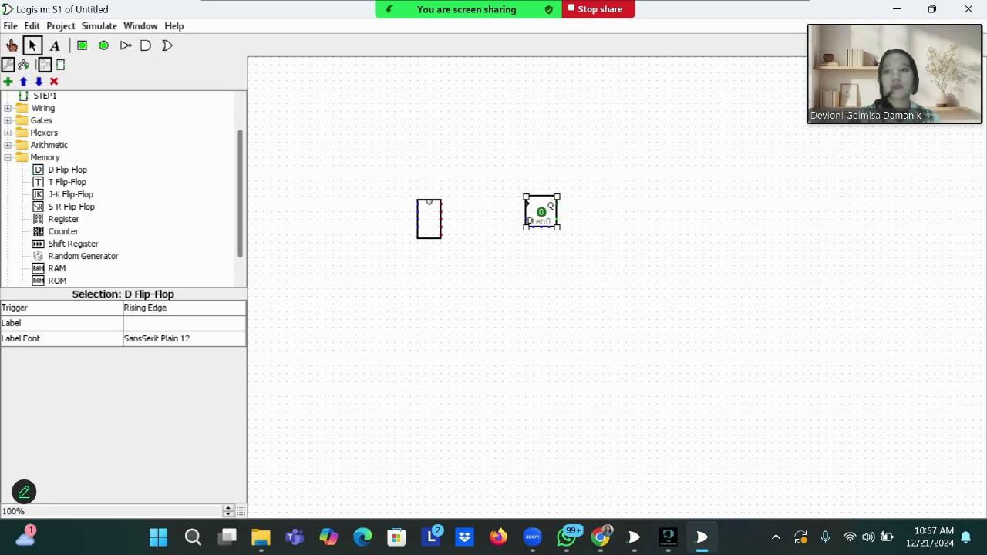
{"action": "left_click", "coordinate": [68, 170]}
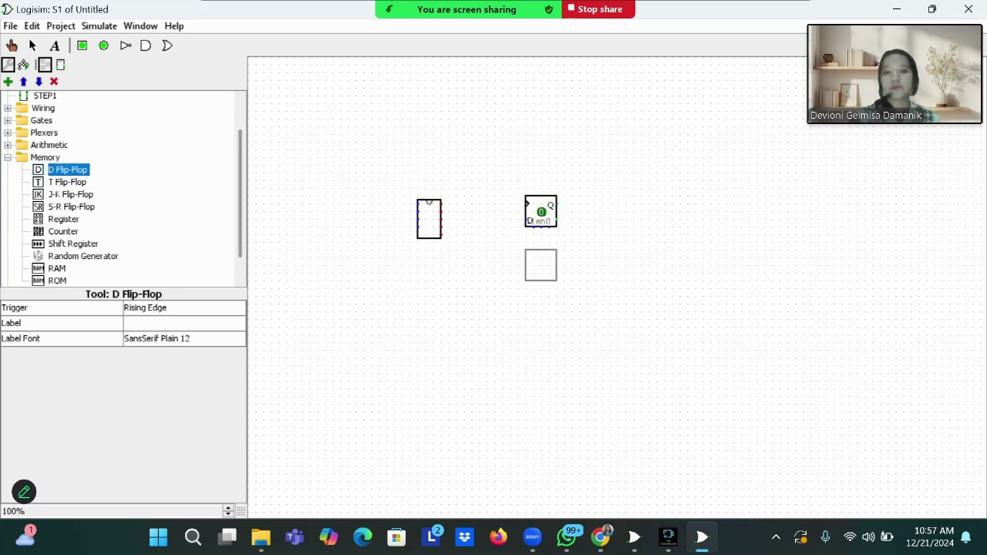
{"action": "left_click", "coordinate": [540, 258]}
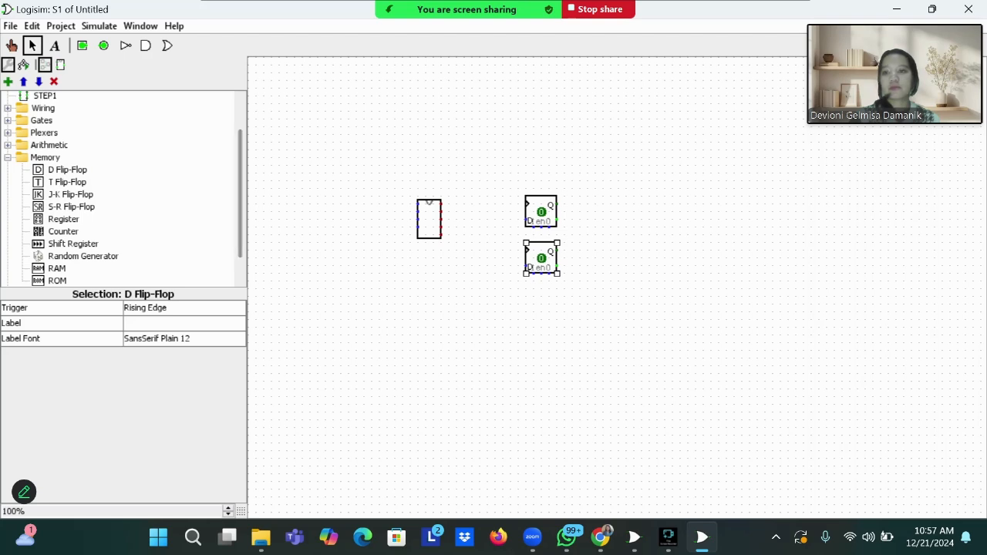
{"action": "left_click", "coordinate": [68, 170]}
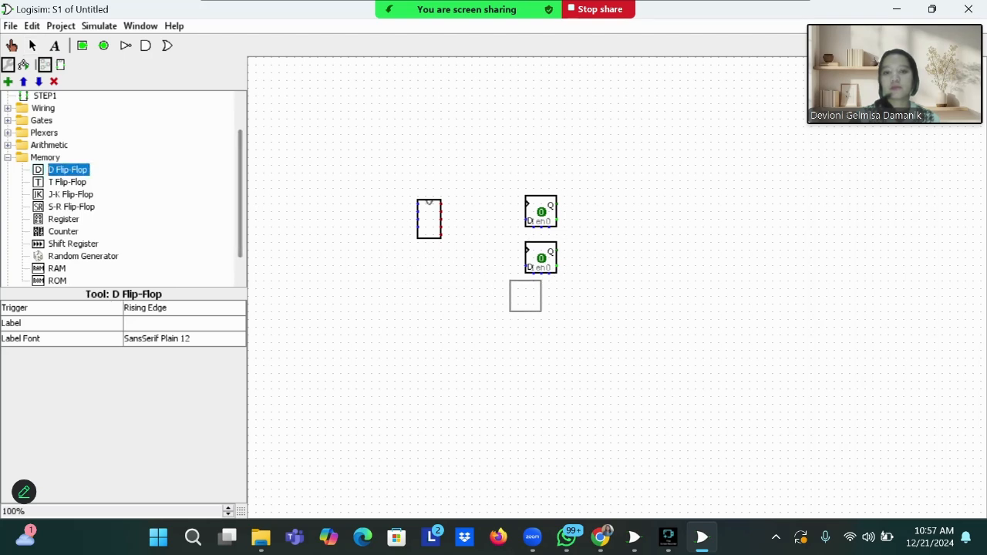
{"action": "left_click", "coordinate": [540, 304]}
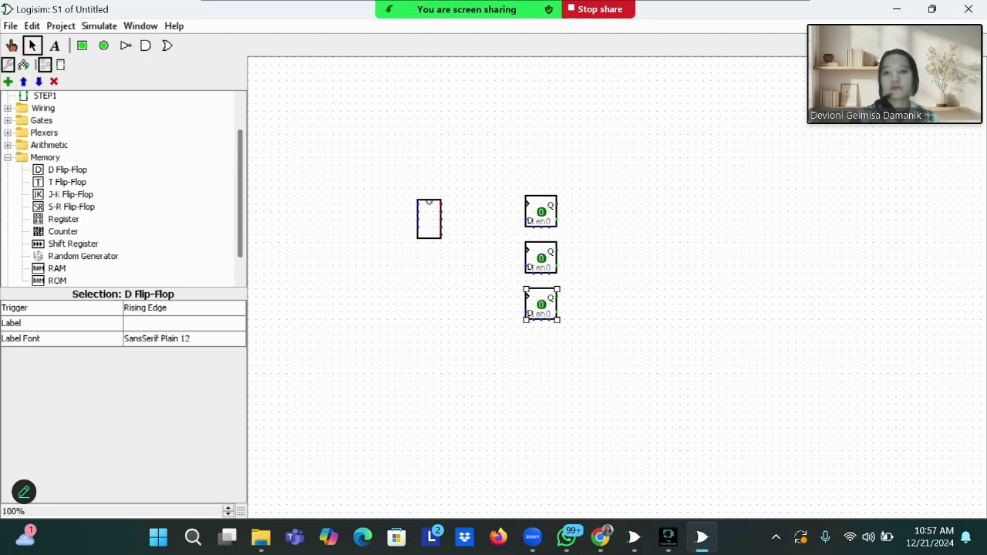
{"action": "left_click", "coordinate": [68, 170]}
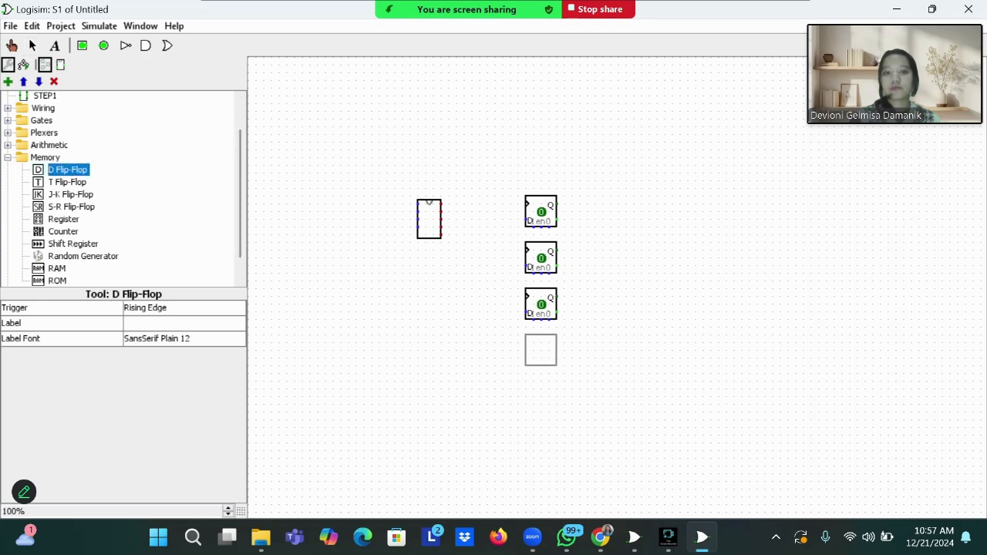
{"action": "left_click", "coordinate": [541, 350]}
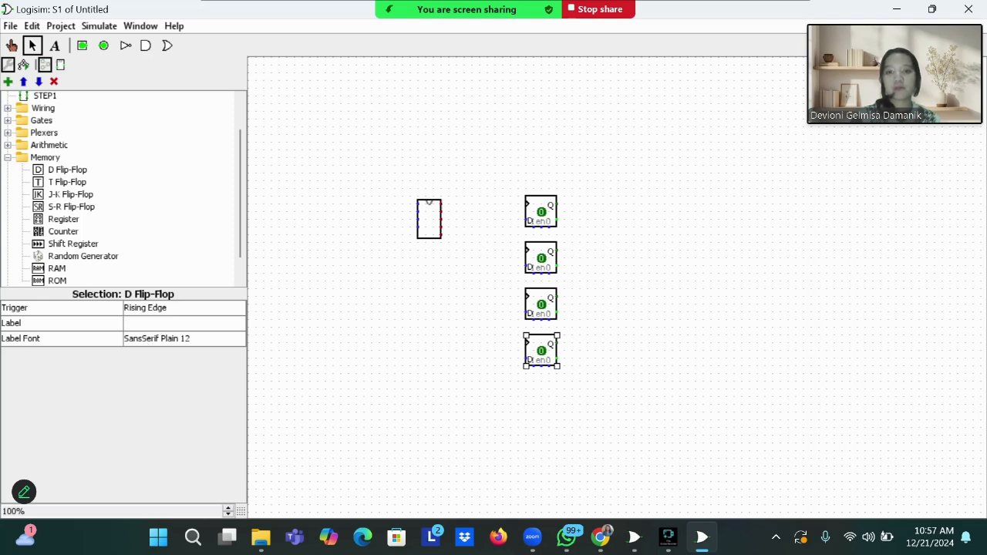
Step: Wire the upper four outputs of the STEP1 subcircuit to the D inputs of the four flip-flops, in order from the top
{"action": "left_click_drag", "start_coordinate": [441, 204], "coordinate": [510, 210]}
{"action": "left_click_drag", "start_coordinate": [510, 219], "coordinate": [525, 219]}
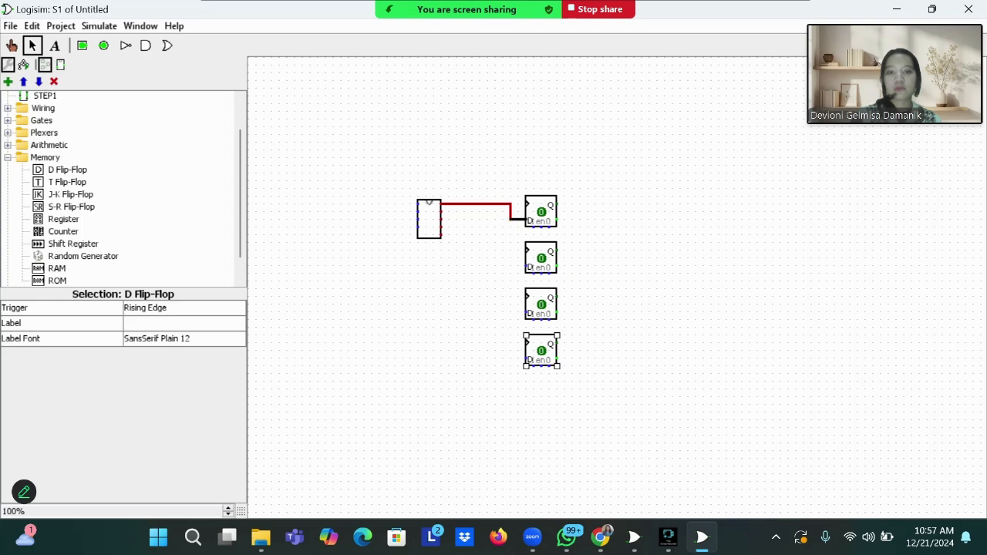
{"action": "left_click_drag", "start_coordinate": [440, 211], "coordinate": [495, 267]}
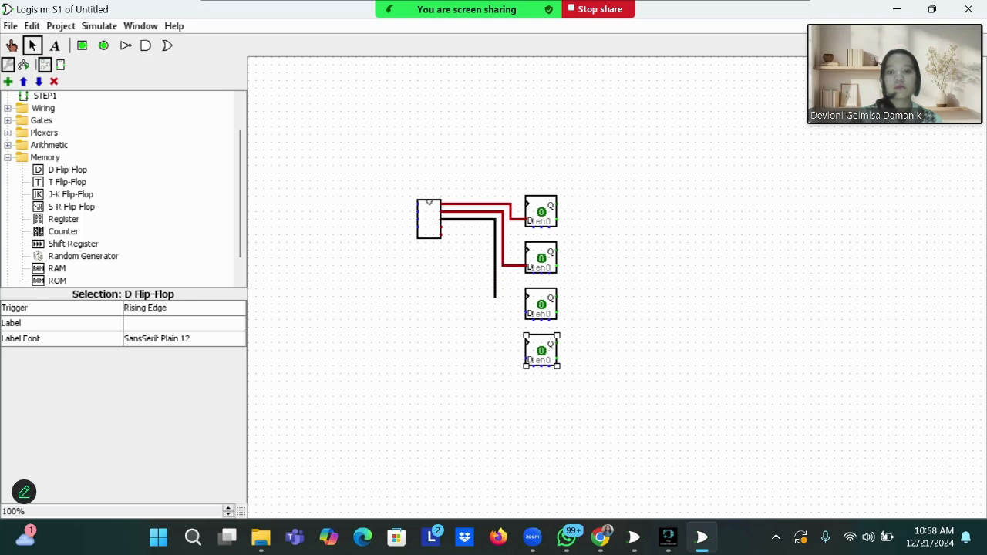
{"action": "left_click_drag", "start_coordinate": [495, 312], "coordinate": [525, 312]}
{"action": "mouse_move", "coordinate": [440, 227]}
{"action": "left_mouse_down"}
{"action": "mouse_move", "coordinate": [487, 259]}
{"action": "mouse_move", "coordinate": [487, 358]}
{"action": "mouse_move", "coordinate": [525, 358]}
{"action": "left_mouse_up"}
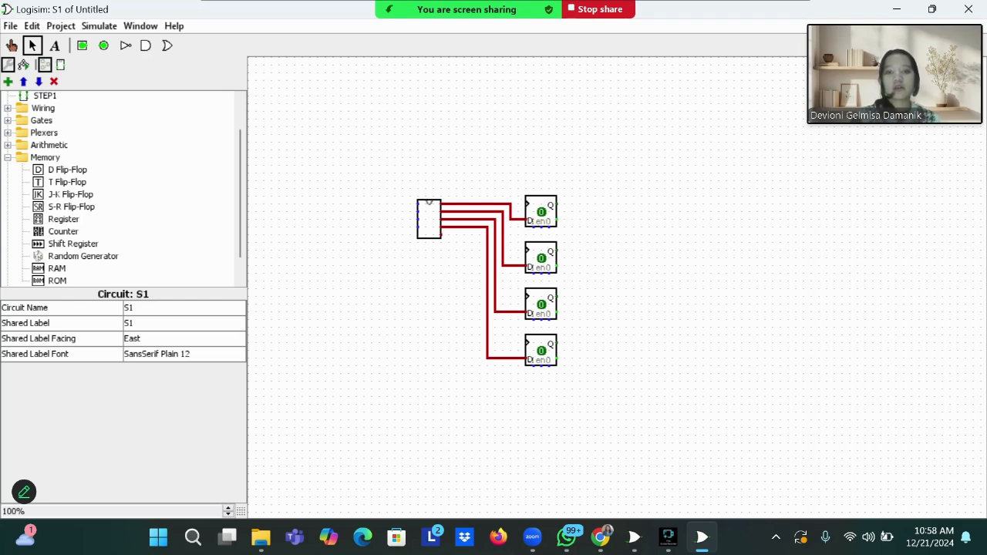
Step: Run a wire from the top flip-flop's clock input over the STEP1 subcircuit and attach an input pin to its free end
{"action": "left_click_drag", "start_coordinate": [525, 205], "coordinate": [370, 188]}
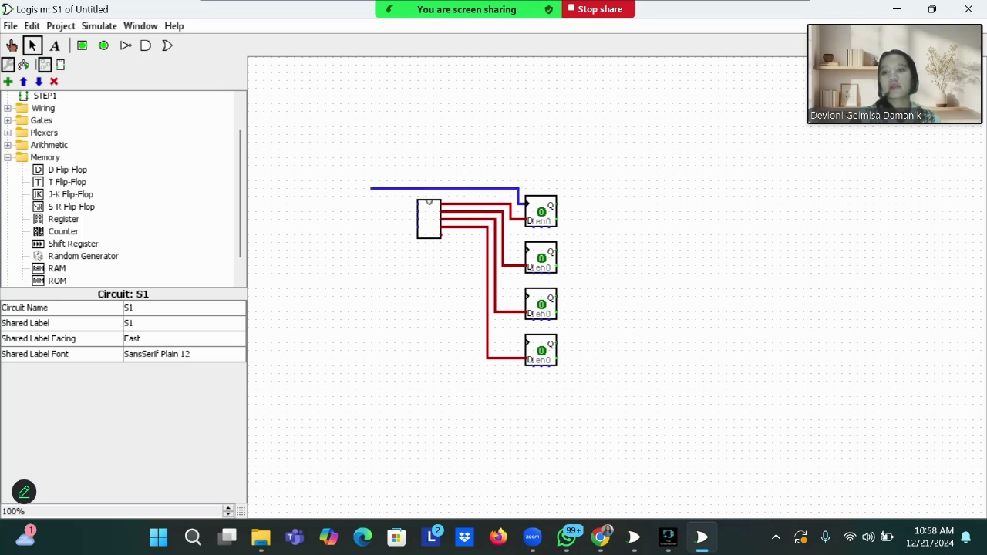
{"action": "left_click", "coordinate": [81, 45]}
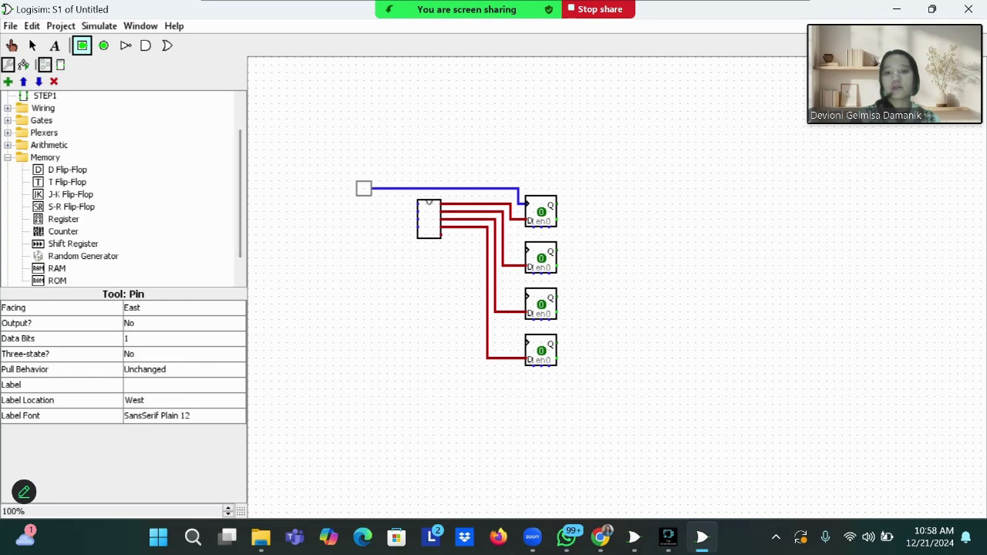
{"action": "left_click", "coordinate": [364, 188]}
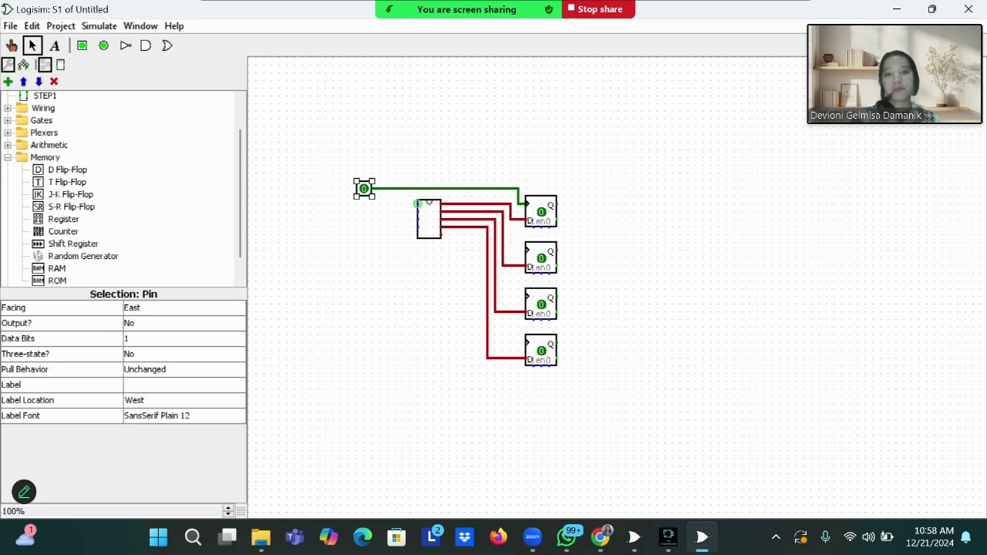
Step: Wire the four flip-flops' Q outputs back around to the four inputs of the STEP1 subcircuit, in order from the top
{"action": "left_click", "coordinate": [429, 219]}
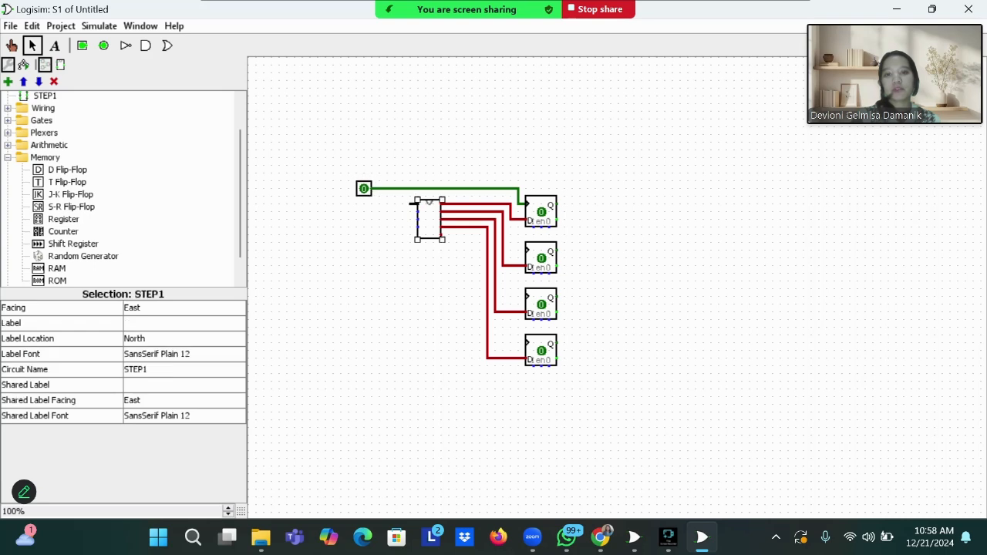
{"action": "left_click_drag", "start_coordinate": [410, 204], "coordinate": [418, 189]}
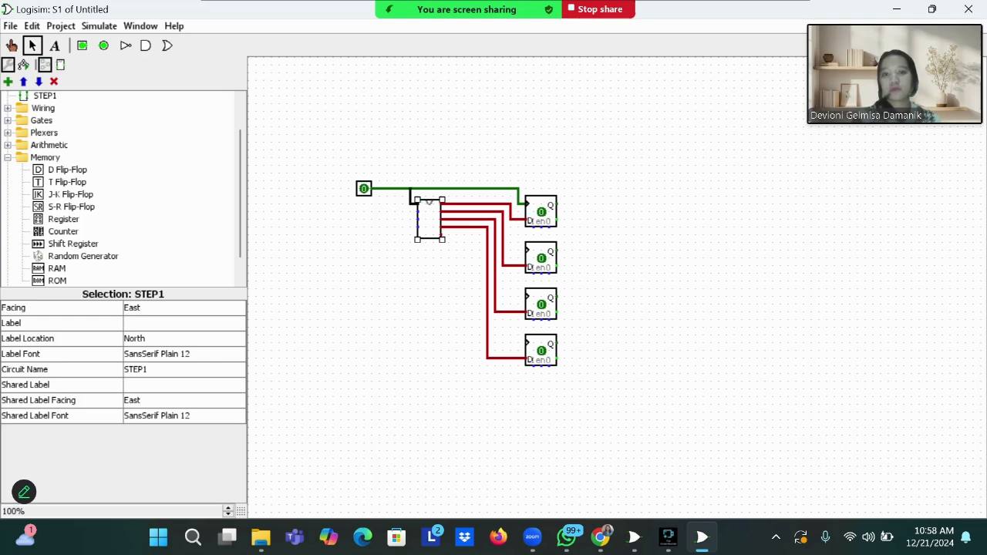
{"action": "left_click_drag", "start_coordinate": [411, 199], "coordinate": [565, 205]}
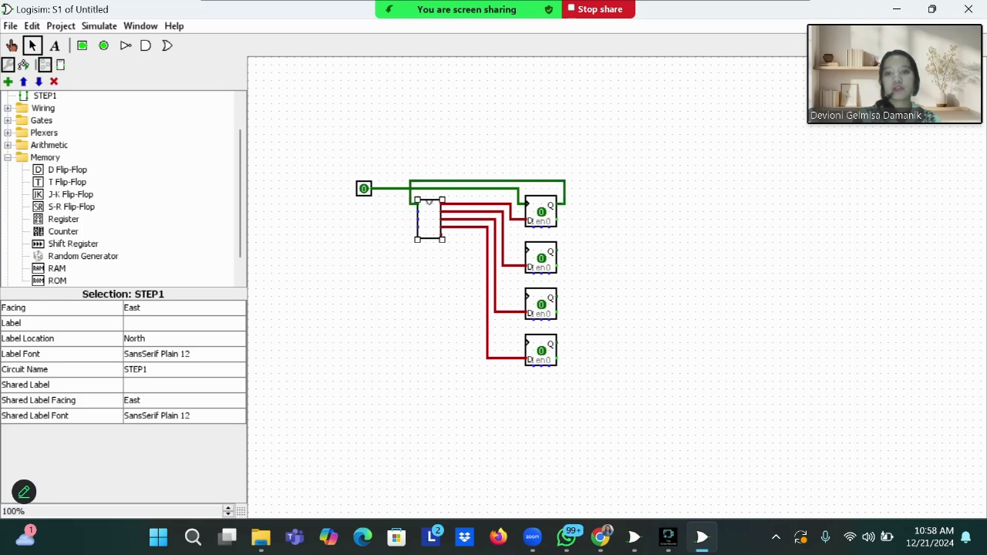
{"action": "mouse_move", "coordinate": [417, 212]}
{"action": "left_mouse_down"}
{"action": "mouse_move", "coordinate": [403, 210]}
{"action": "mouse_move", "coordinate": [402, 164]}
{"action": "mouse_move", "coordinate": [572, 172]}
{"action": "mouse_move", "coordinate": [572, 251]}
{"action": "mouse_move", "coordinate": [394, 219]}
{"action": "mouse_move", "coordinate": [394, 165]}
{"action": "mouse_move", "coordinate": [466, 165]}
{"action": "mouse_move", "coordinate": [580, 190]}
{"action": "mouse_move", "coordinate": [580, 296]}
{"action": "mouse_move", "coordinate": [557, 297]}
{"action": "left_mouse_up"}
{"action": "left_click_drag", "start_coordinate": [418, 226], "coordinate": [587, 343]}
{"action": "left_click_drag", "start_coordinate": [584, 343], "coordinate": [572, 343]}
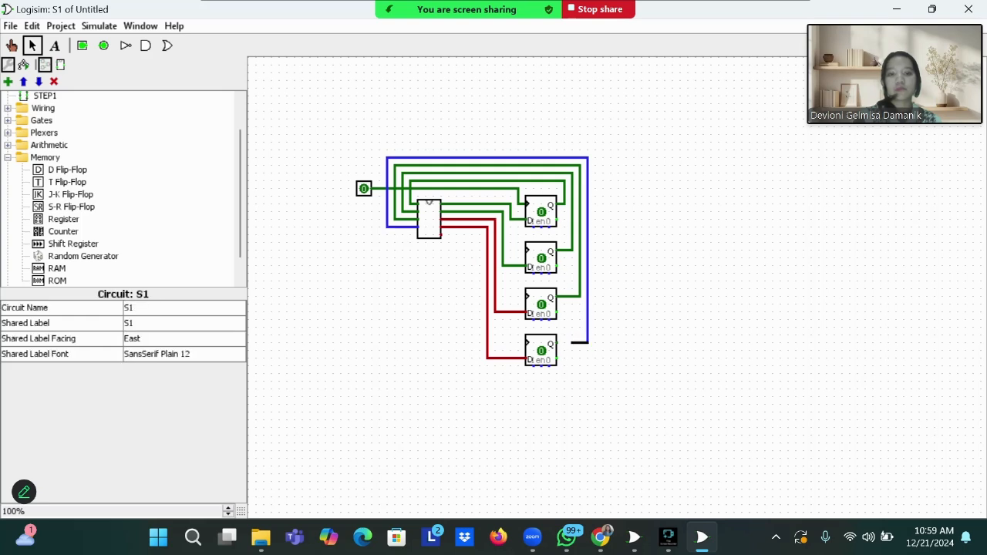
Step: Give the STEP1 subcircuit the shared label STEP1
{"action": "left_click", "coordinate": [421, 212]}
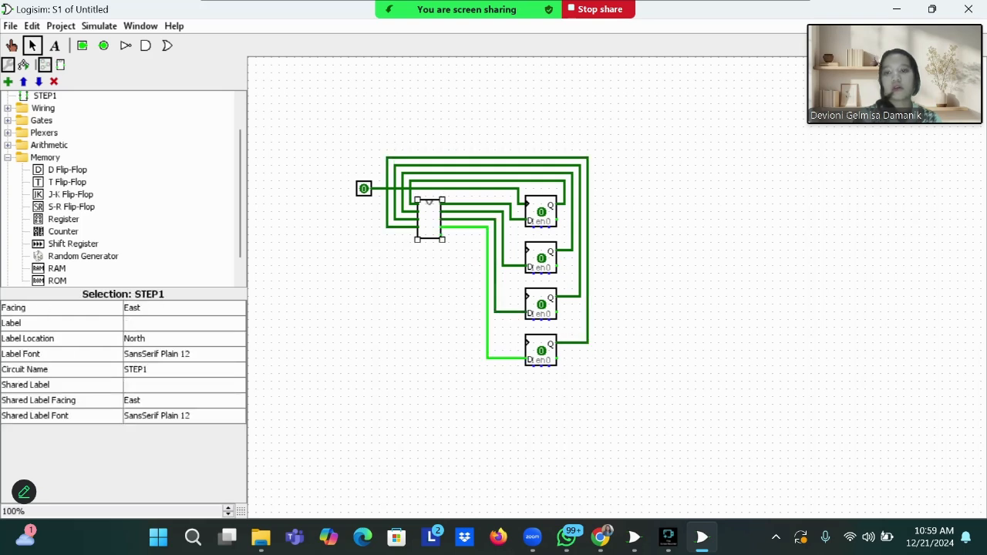
{"action": "left_click", "coordinate": [178, 385]}
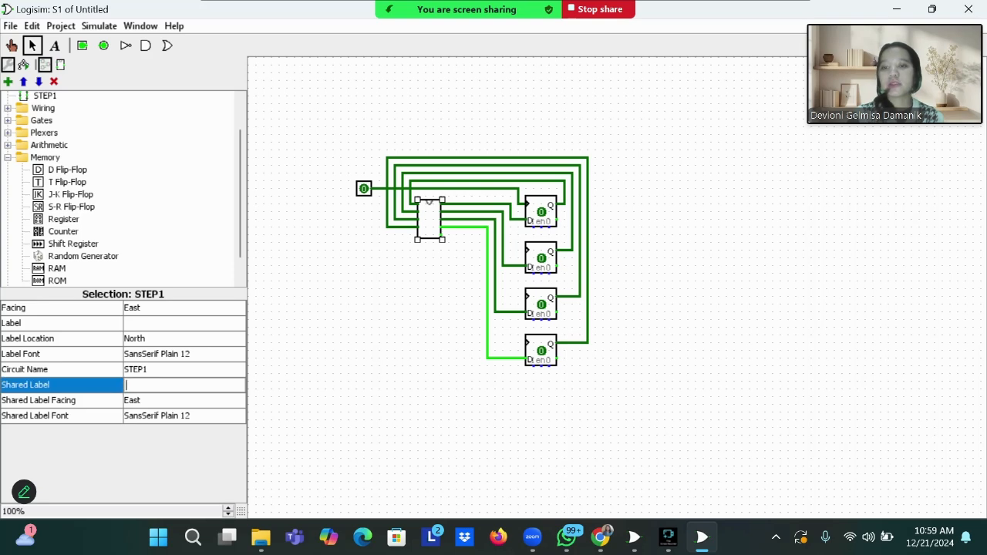
{"action": "type", "text": "STEP"}
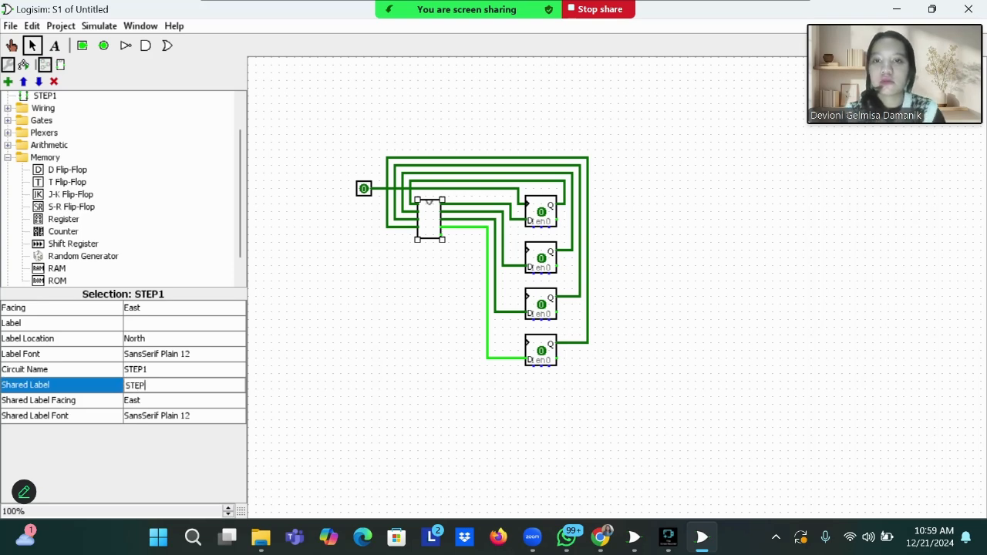
{"action": "type", "text": "1"}
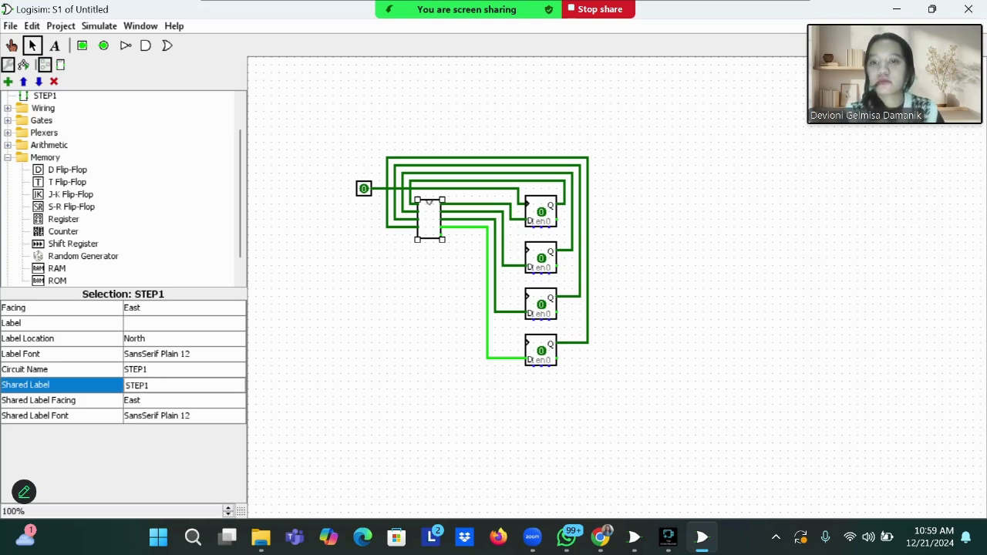
{"action": "key", "text": "Return"}
Step: Label the input pin that feeds the top flip-flop's clock input as CLOCK
{"action": "left_click", "coordinate": [364, 188]}
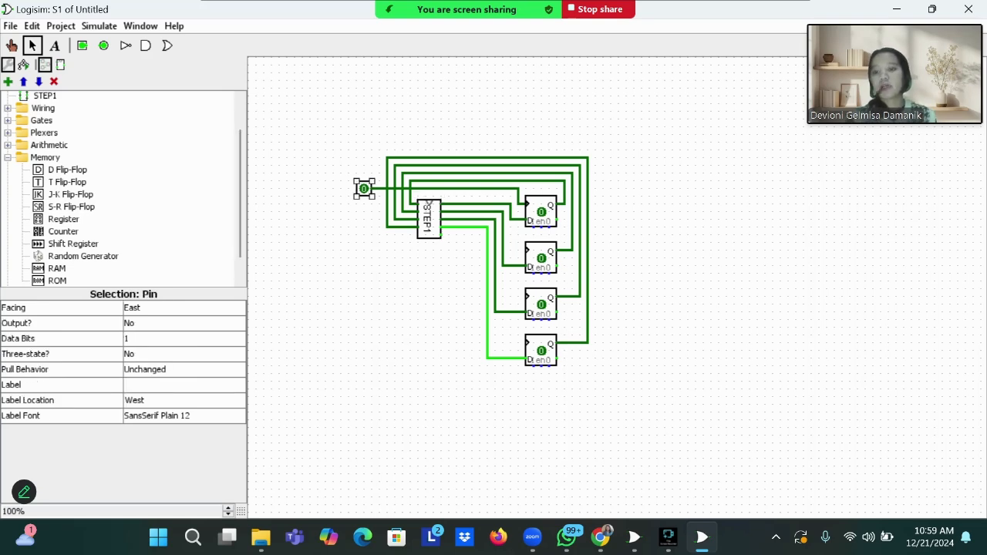
{"action": "left_click", "coordinate": [183, 384]}
{"action": "type", "text": "CLOC"}
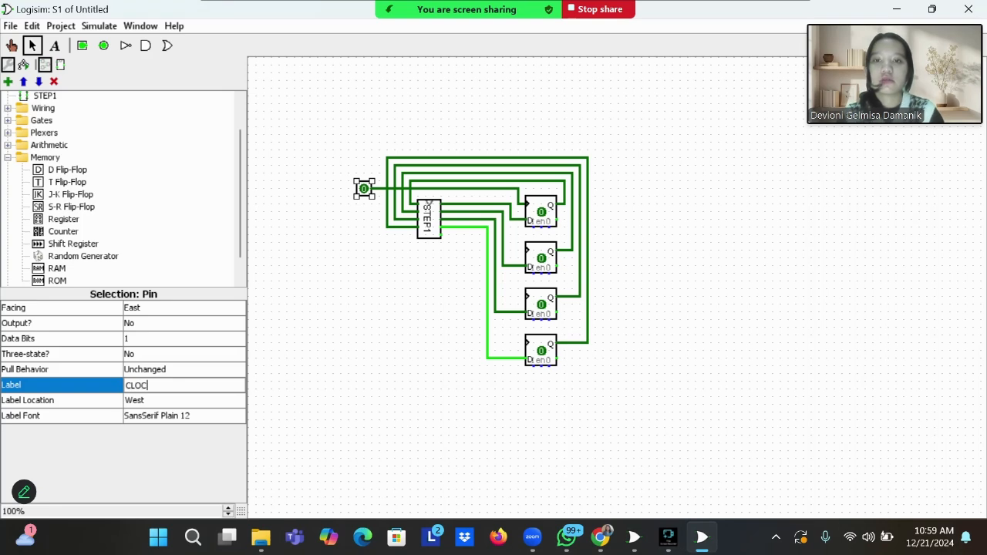
{"action": "type", "text": "K"}
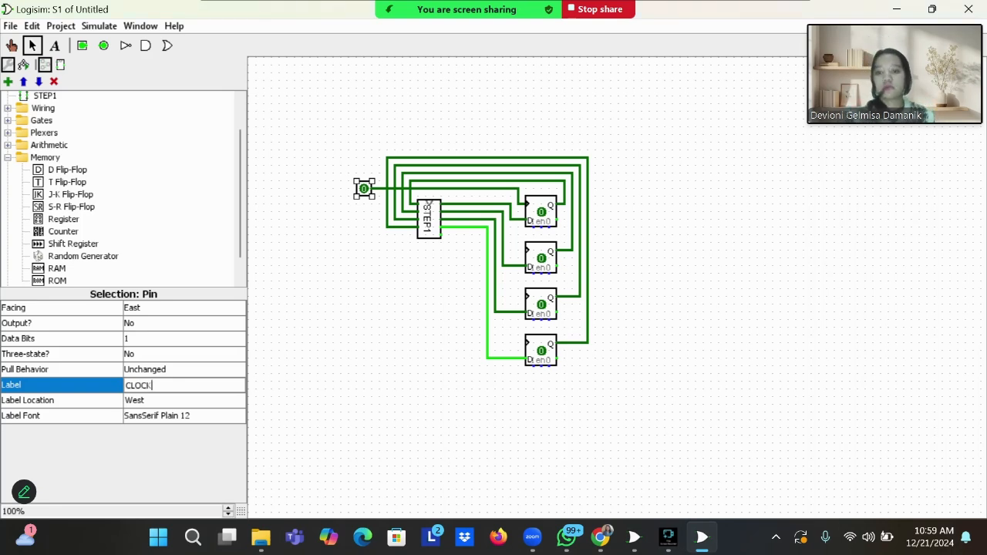
{"action": "key", "text": "Return"}
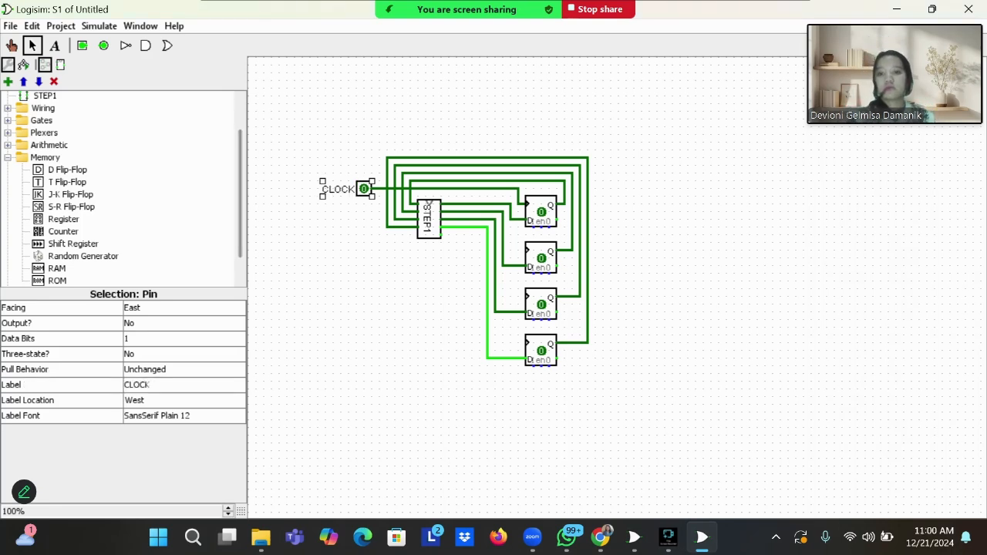
{"action": "left_click", "coordinate": [324, 182]}
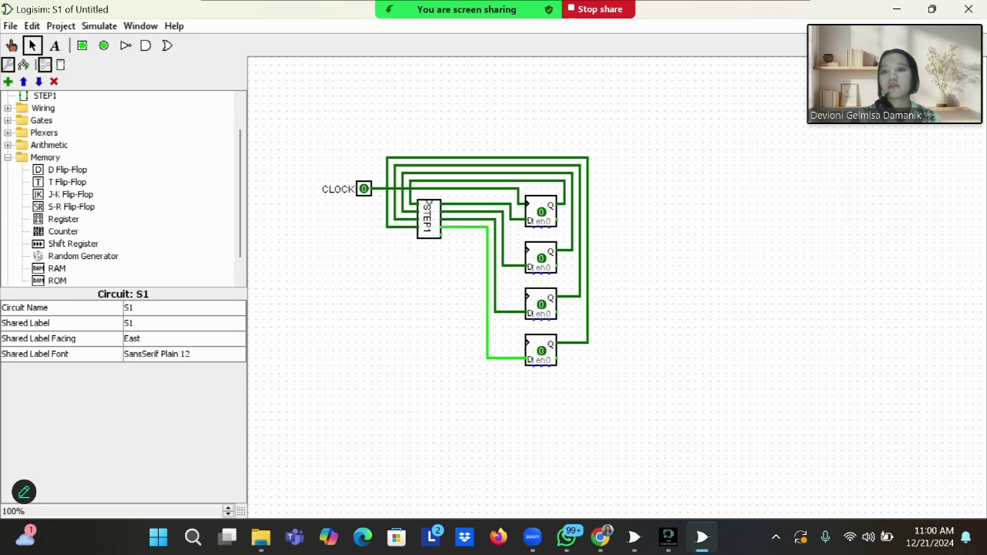
Step: Place a splitter to the right of the flip-flops and set its fan-out and bit width to 4
{"action": "left_click", "coordinate": [7, 108]}
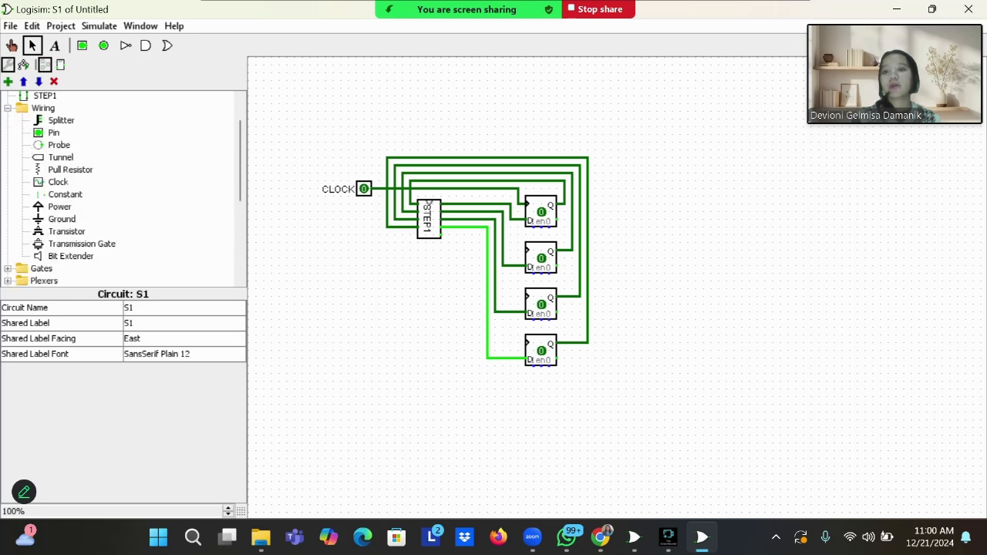
{"action": "left_click", "coordinate": [61, 121]}
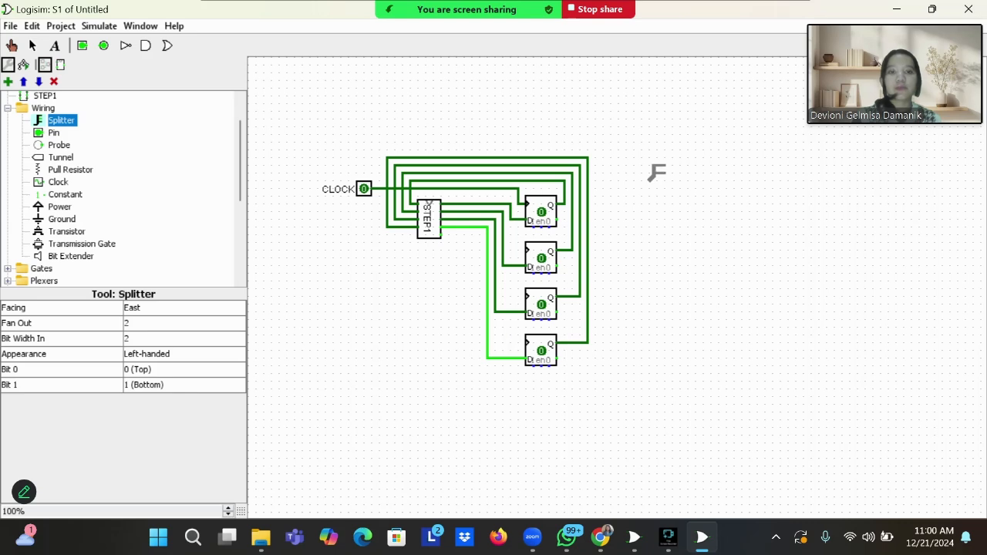
{"action": "left_click", "coordinate": [654, 173]}
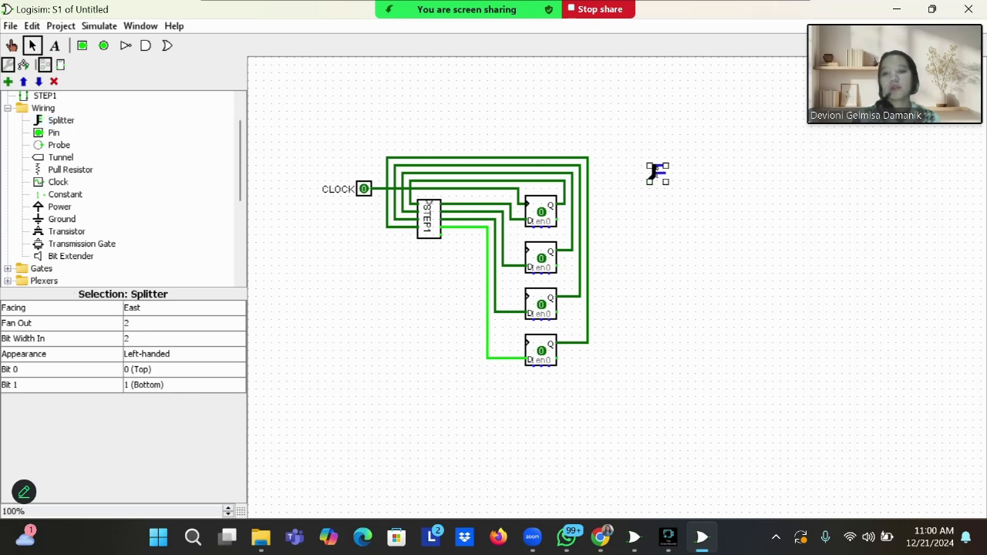
{"action": "left_click", "coordinate": [182, 309]}
{"action": "left_click", "coordinate": [182, 323]}
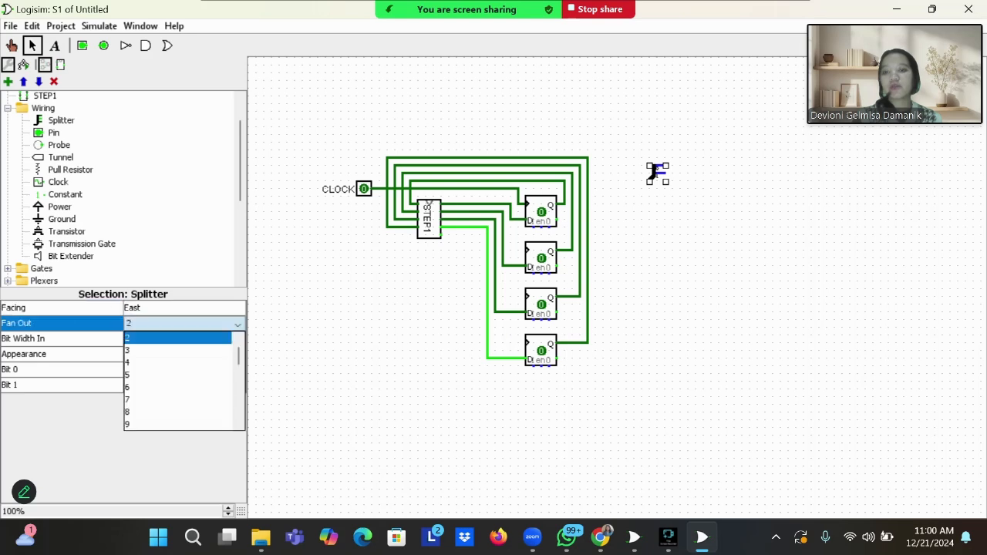
{"action": "left_click", "coordinate": [177, 362]}
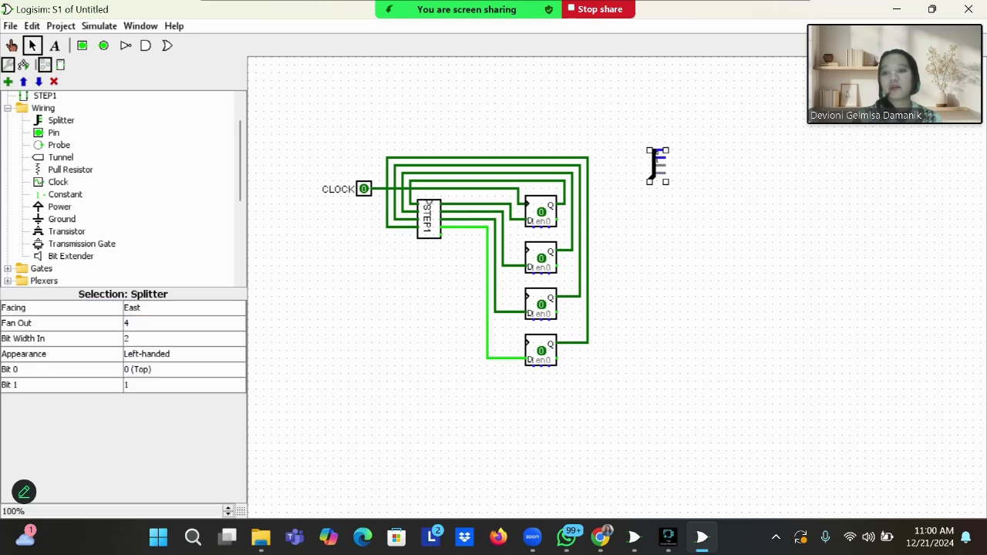
{"action": "left_click", "coordinate": [182, 339]}
{"action": "left_click", "coordinate": [177, 378]}
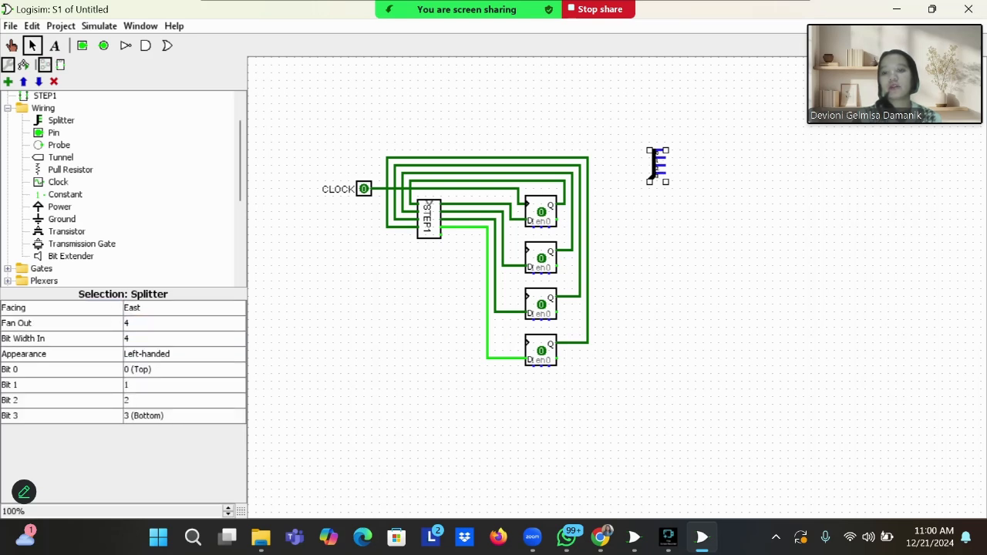
Step: Face the splitter west and shift it up so its lowest leg lines up with the top flip-flop's Q output
{"action": "left_click", "coordinate": [182, 308]}
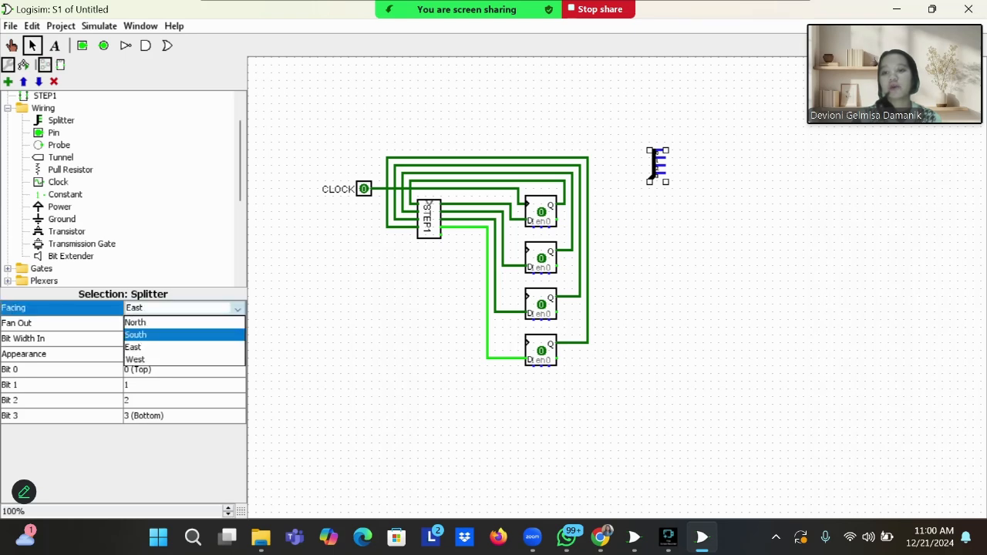
{"action": "left_click", "coordinate": [177, 359]}
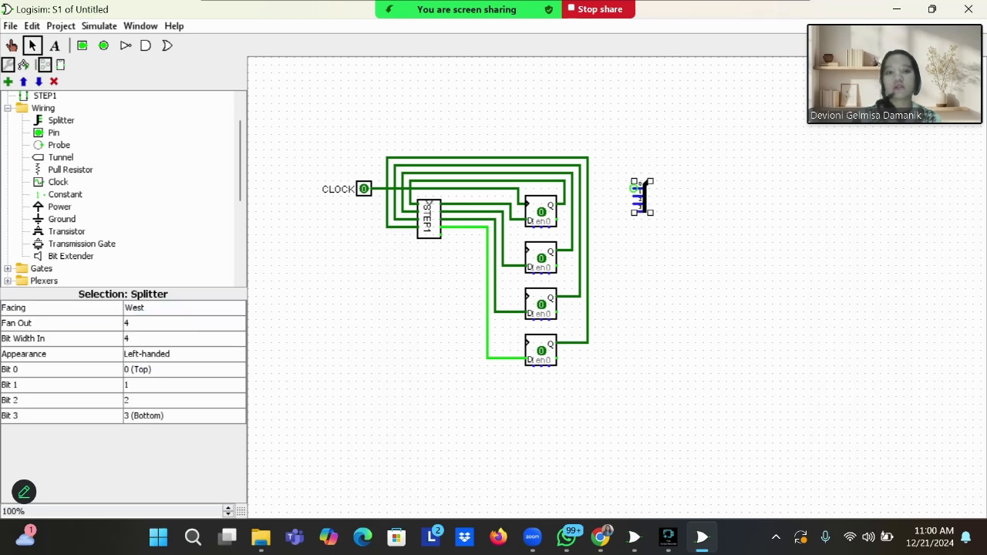
{"action": "mouse_move", "coordinate": [645, 198]}
{"action": "left_mouse_down"}
{"action": "mouse_move", "coordinate": [653, 182]}
{"action": "mouse_move", "coordinate": [645, 190]}
{"action": "left_mouse_up"}
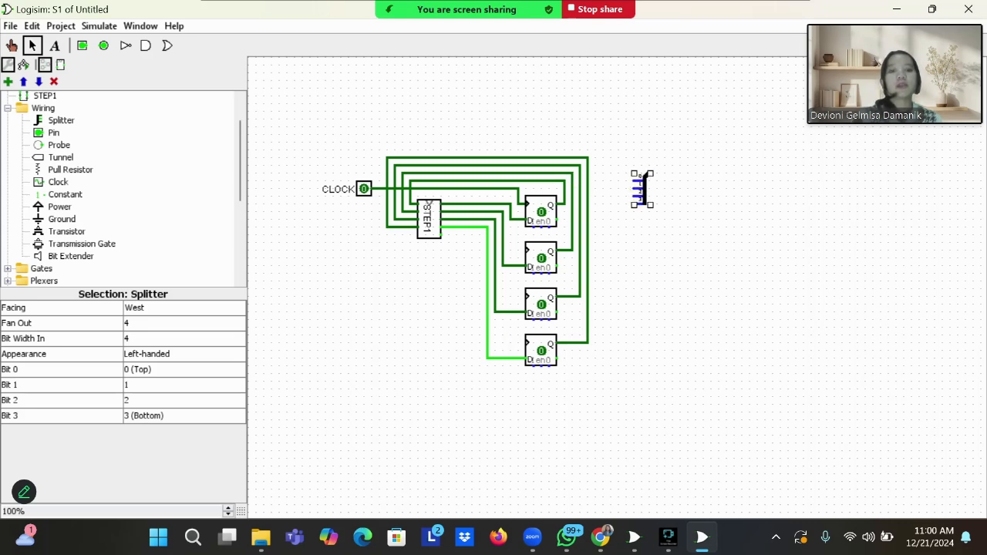
Step: Wire the four Q lines to the splitter legs, from the top flip-flop on the lowest leg to the bottom flip-flop on the uppermost
{"action": "left_click_drag", "start_coordinate": [556, 204], "coordinate": [634, 204]}
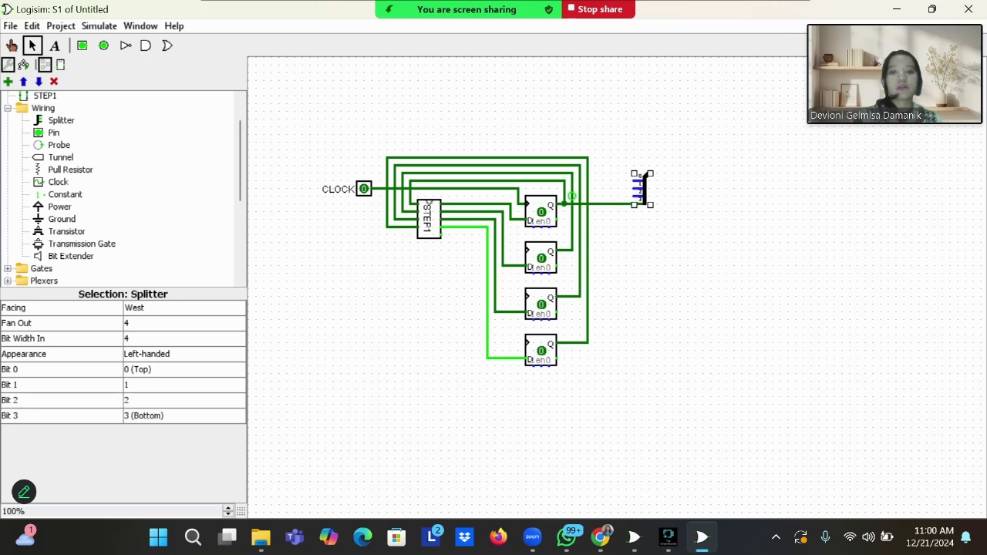
{"action": "mouse_move", "coordinate": [575, 195]}
{"action": "left_mouse_down"}
{"action": "mouse_move", "coordinate": [634, 196]}
{"action": "mouse_move", "coordinate": [592, 180]}
{"action": "mouse_move", "coordinate": [643, 181]}
{"action": "left_mouse_up"}
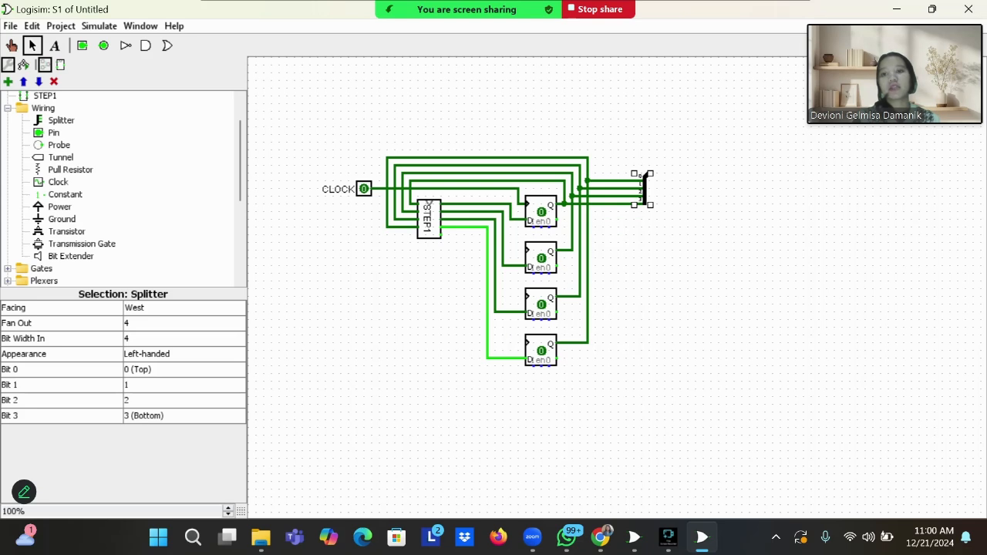
Step: Place a one-bit output pin to the right of the flip-flops and wire it to the R output of the STEP1 subcircuit
{"action": "left_click", "coordinate": [103, 45]}
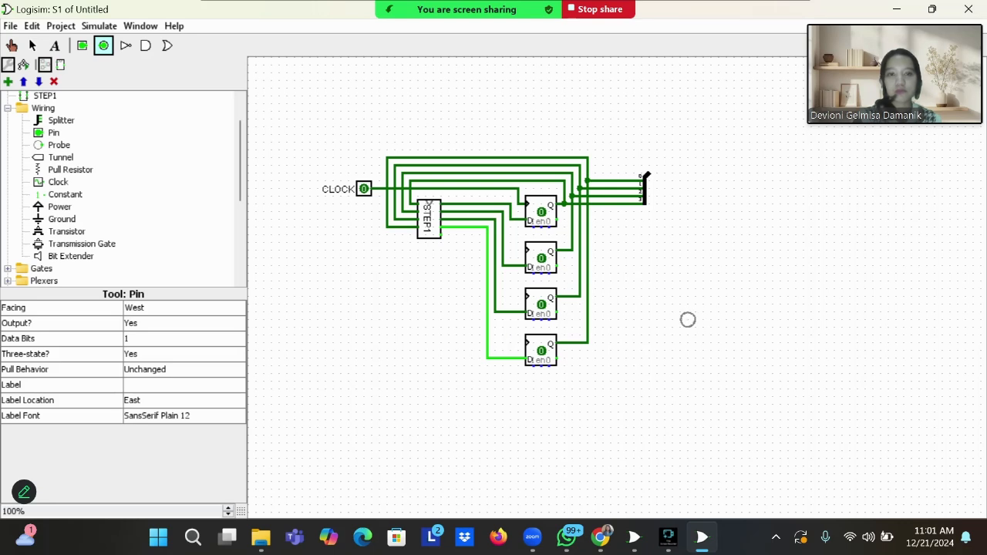
{"action": "left_click", "coordinate": [688, 327]}
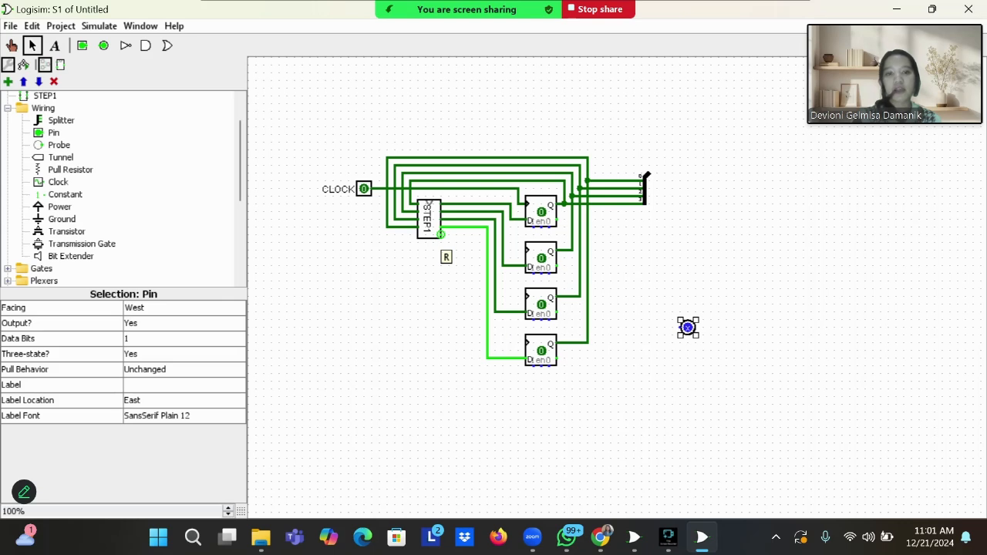
{"action": "left_click_drag", "start_coordinate": [440, 234], "coordinate": [679, 322]}
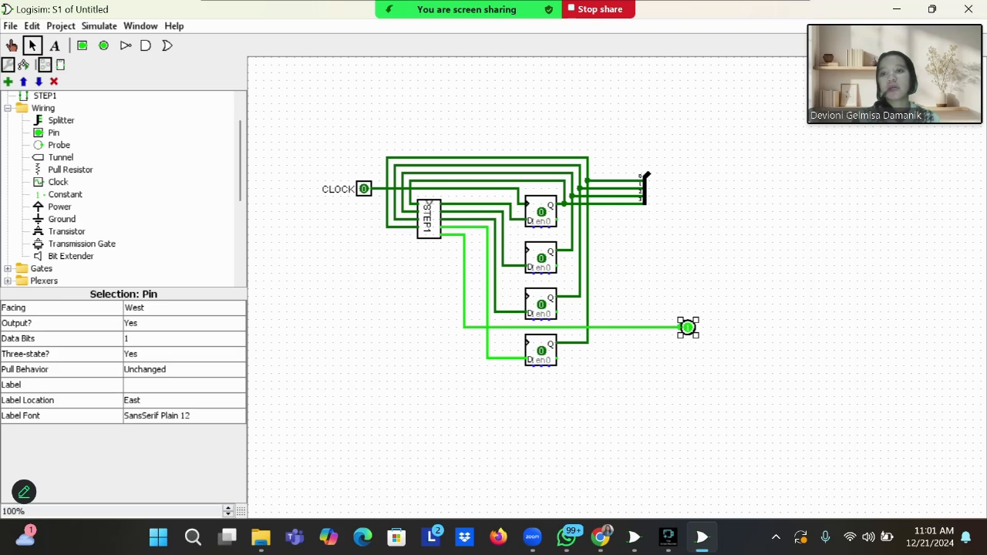
Step: Place a 4-bit output pin labelled O to the right of the splitter and wire it to the splitter's combined end
{"action": "left_click", "coordinate": [104, 45]}
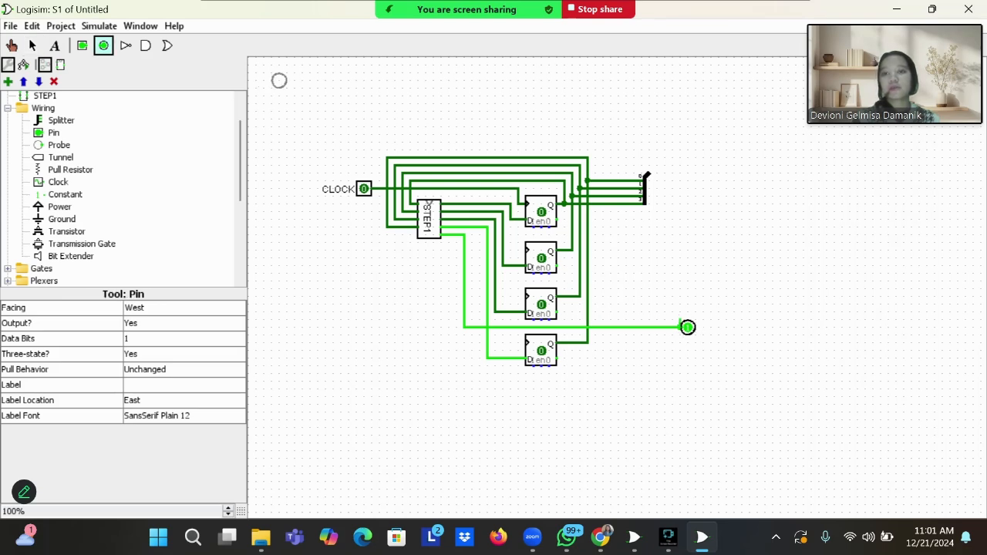
{"action": "left_click", "coordinate": [718, 172]}
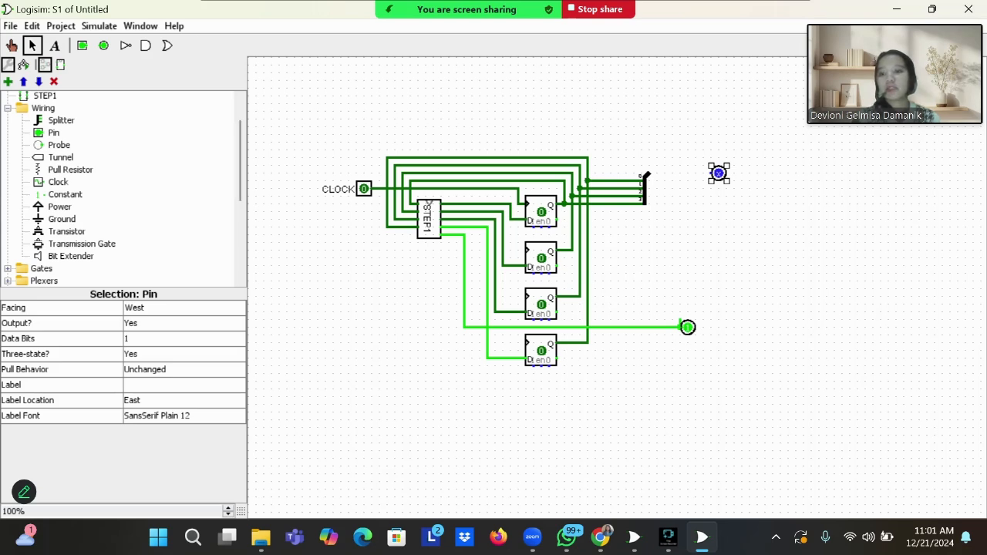
{"action": "left_click", "coordinate": [177, 339]}
{"action": "left_click", "coordinate": [177, 390]}
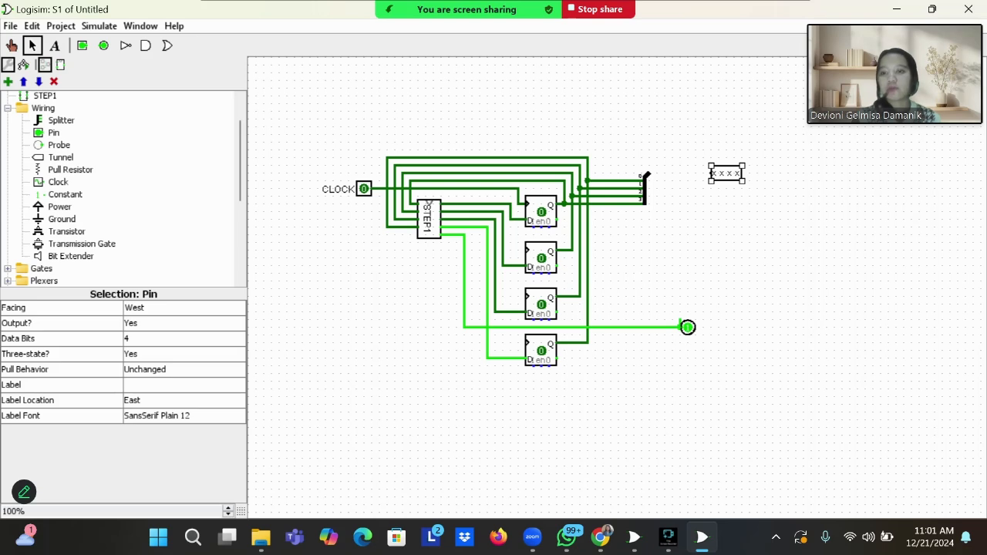
{"action": "left_click", "coordinate": [183, 385]}
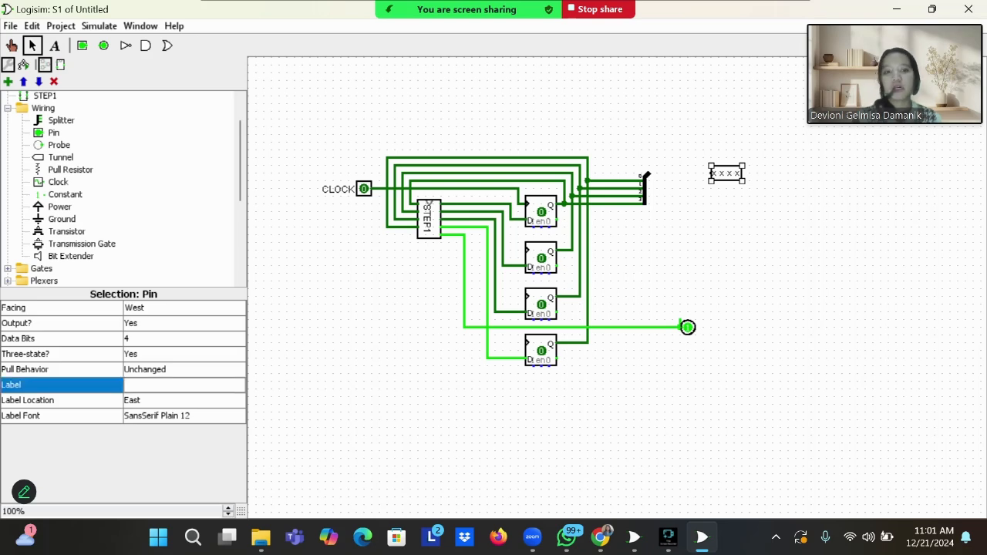
{"action": "type", "text": "O"}
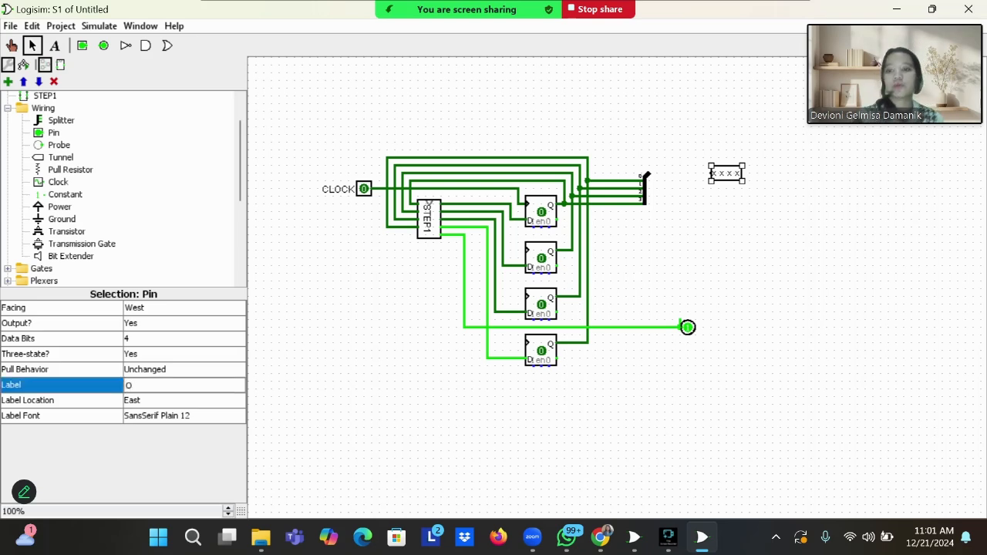
{"action": "key", "text": "Return"}
{"action": "left_click", "coordinate": [724, 239]}
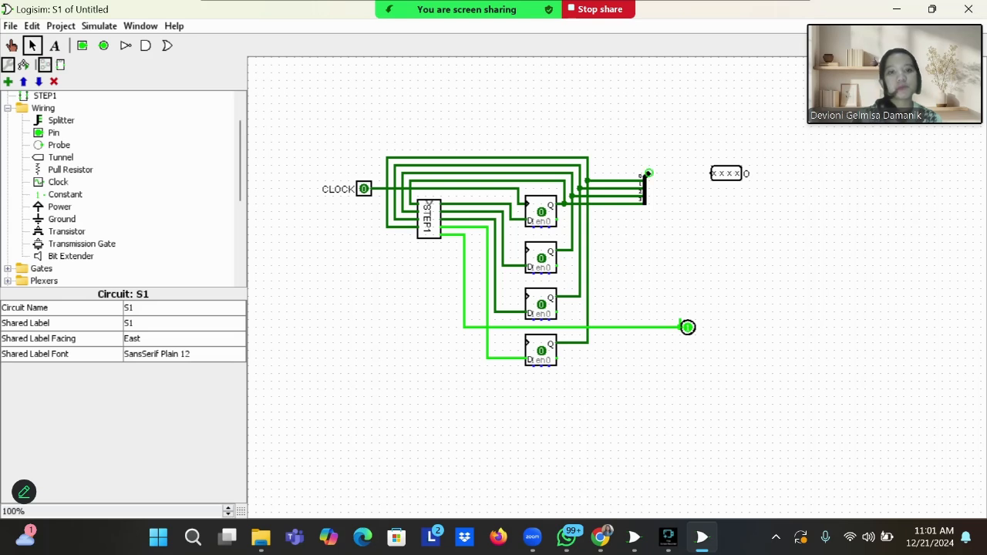
{"action": "left_click_drag", "start_coordinate": [647, 175], "coordinate": [710, 172]}
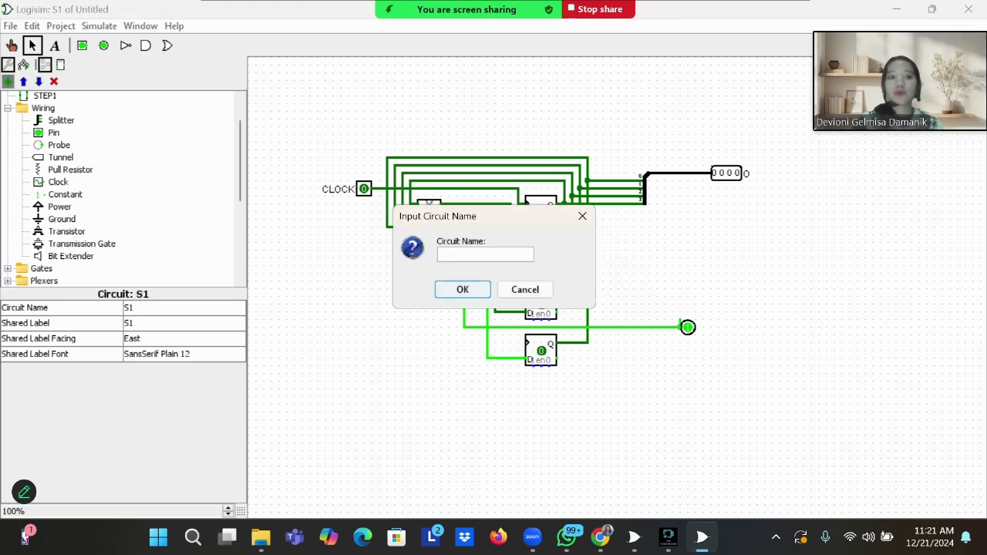
Step: Add a new circuit named S2 to the project
{"action": "type", "text": "S"}
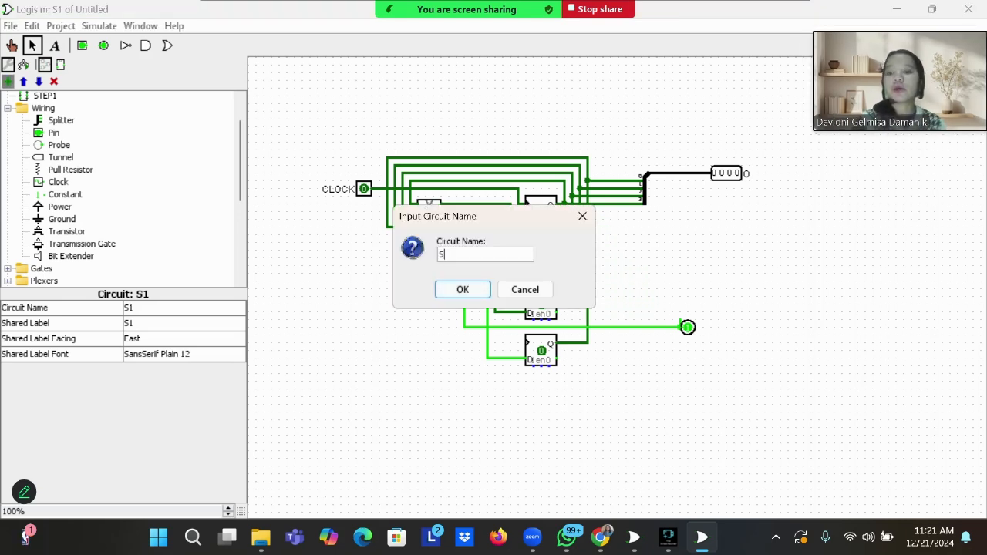
{"action": "type", "text": "2"}
{"action": "key", "text": "Return"}
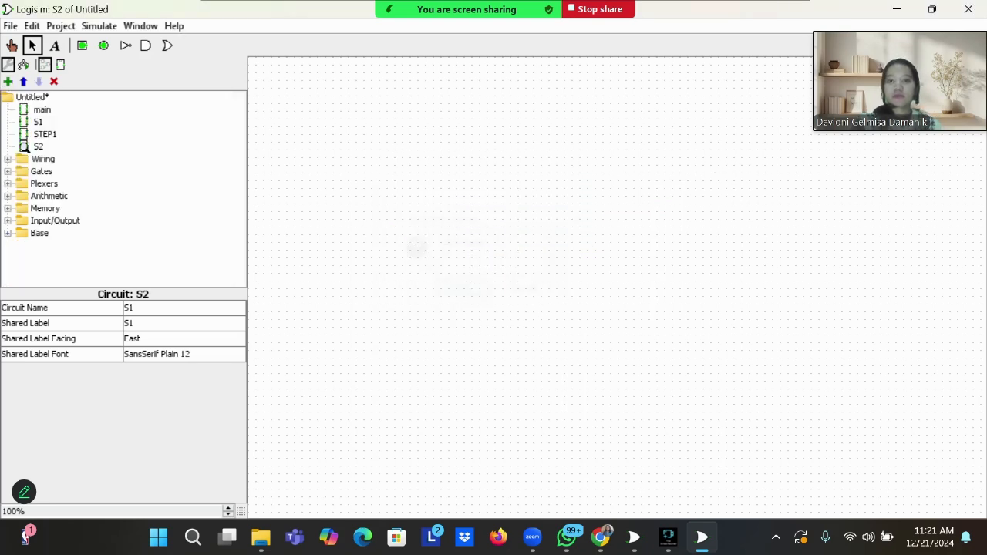
Step: Start Combinational Analysis for circuit S2 and define the inputs A, B and C
{"action": "left_click", "coordinate": [61, 26]}
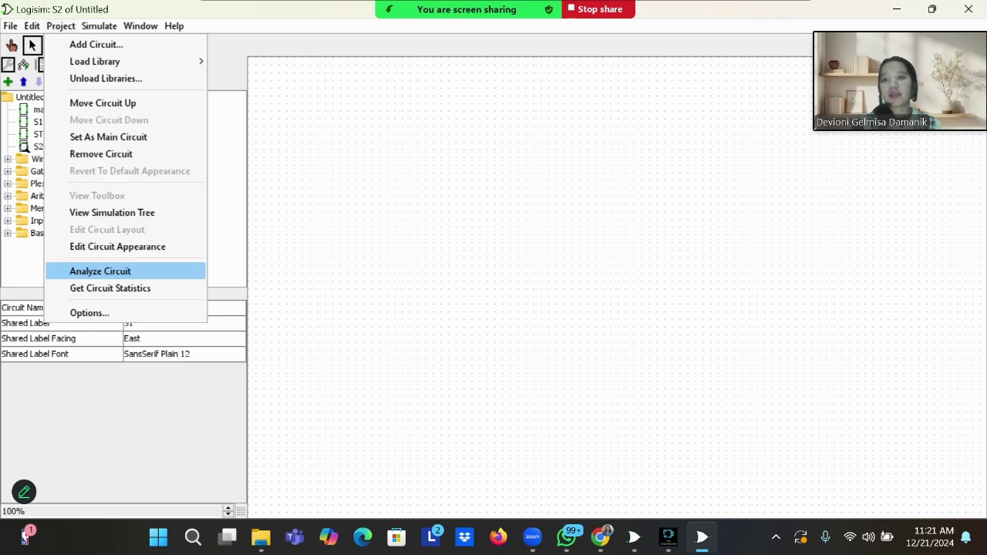
{"action": "left_click", "coordinate": [100, 271]}
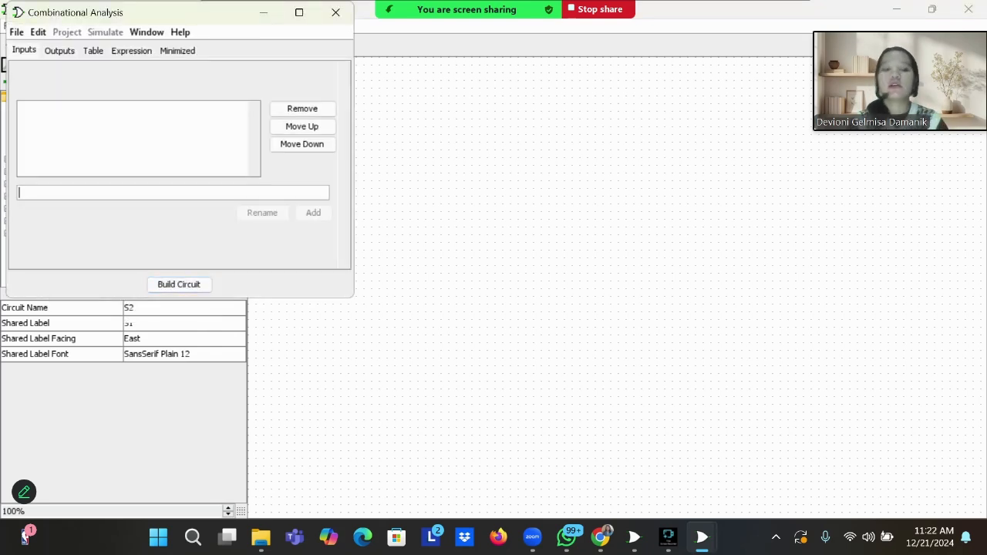
{"action": "type", "text": "A"}
{"action": "key", "text": "Return"}
{"action": "type", "text": "B"}
{"action": "key", "text": "Return"}
{"action": "type", "text": "C"}
{"action": "key", "text": "Return"}
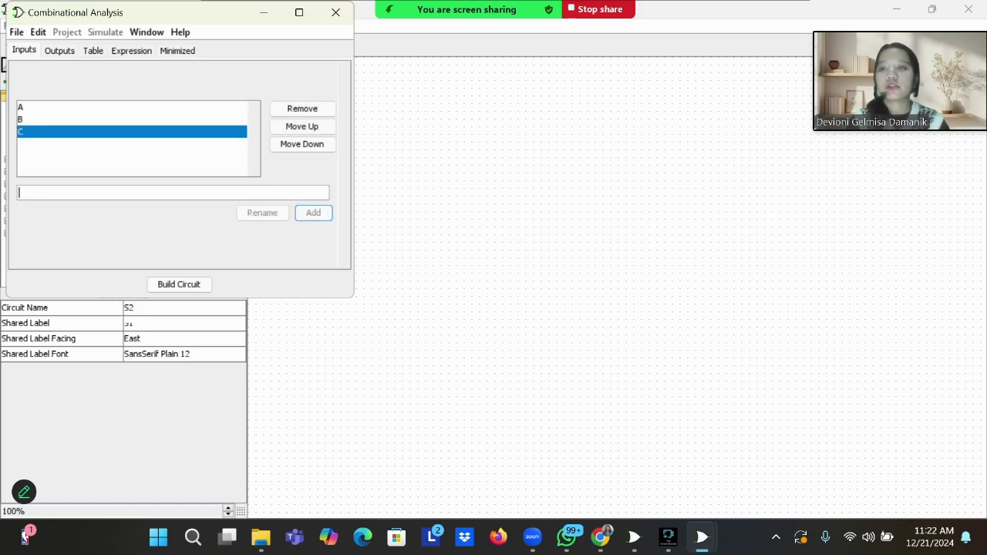
Step: Define the outputs DA, DB, DC and R for the combinational analysis
{"action": "left_click", "coordinate": [60, 50]}
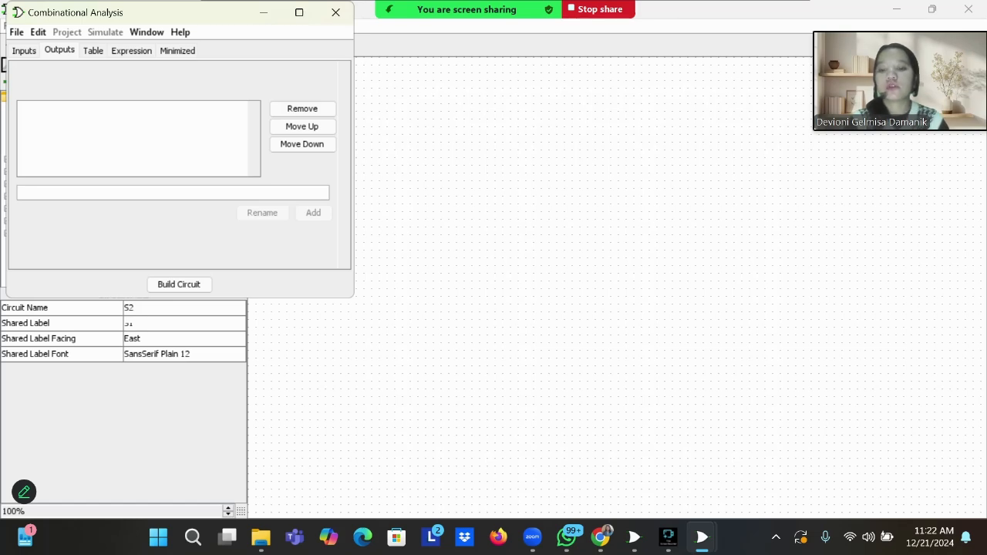
{"action": "type", "text": "DA"}
{"action": "key", "text": "Return"}
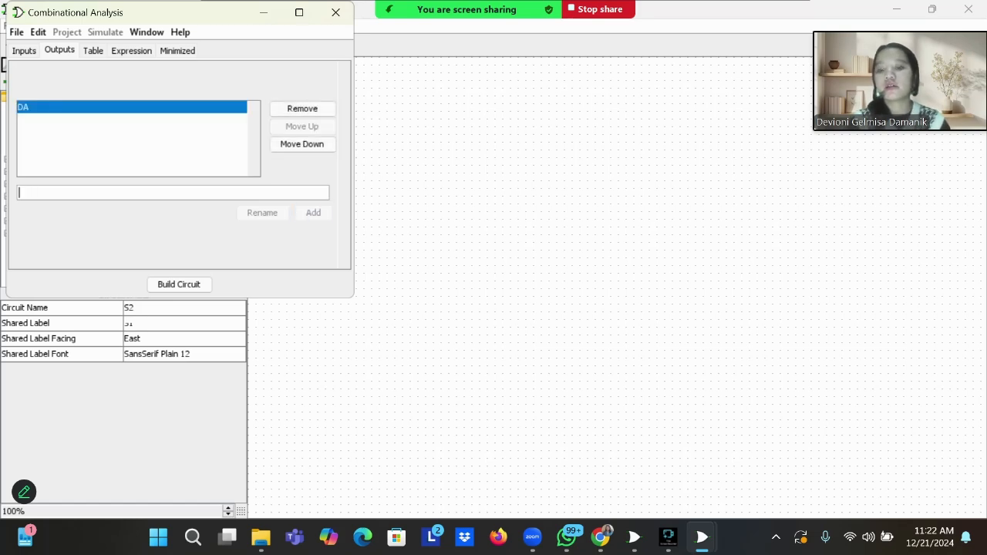
{"action": "type", "text": "DB"}
{"action": "key", "text": "Return"}
{"action": "type", "text": "DC"}
{"action": "key", "text": "Return"}
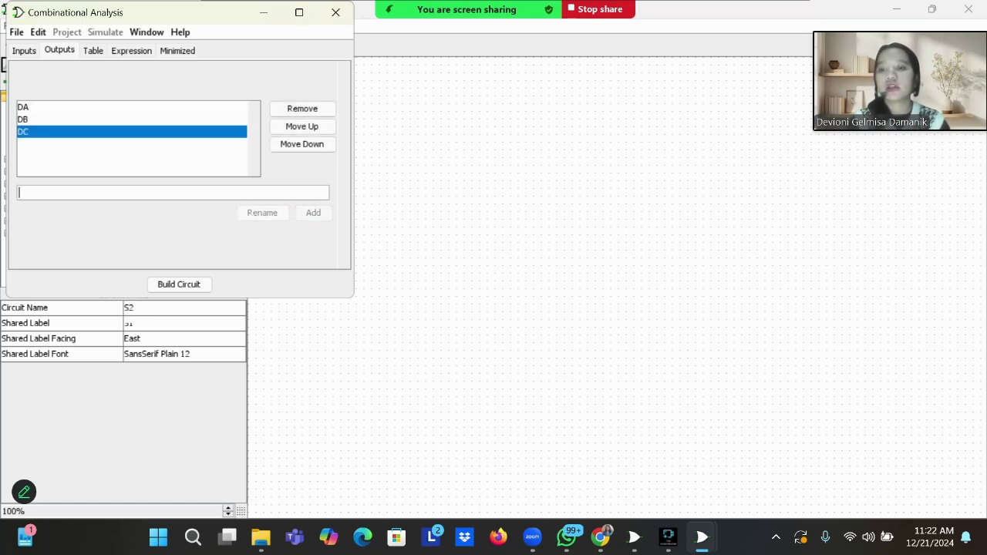
{"action": "type", "text": "R"}
{"action": "key", "text": "Return"}
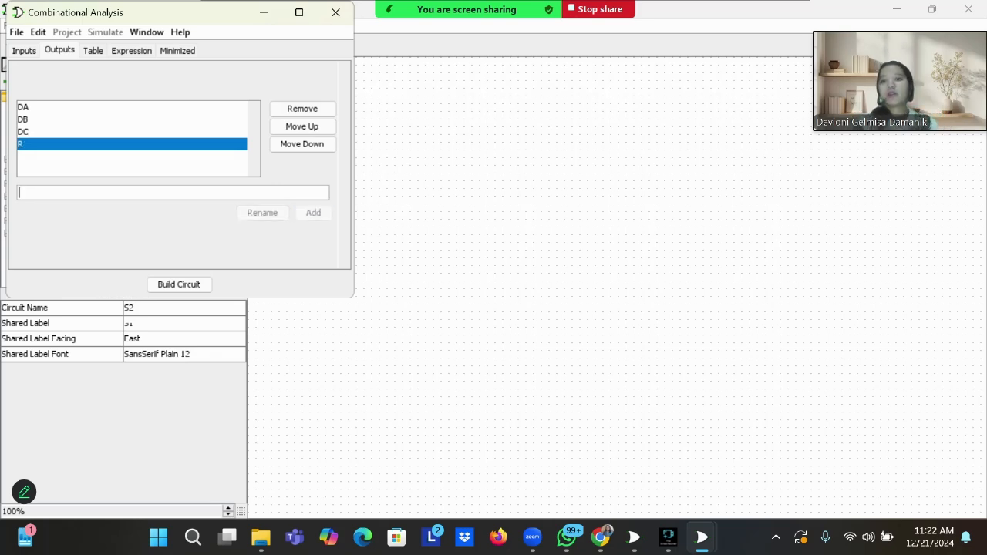
Step: Set to 1 in the truth table: DC and R for 000, DB for 001, DB and DC for 010, DA for 011, DA and DC for 100
{"action": "left_click", "coordinate": [93, 50]}
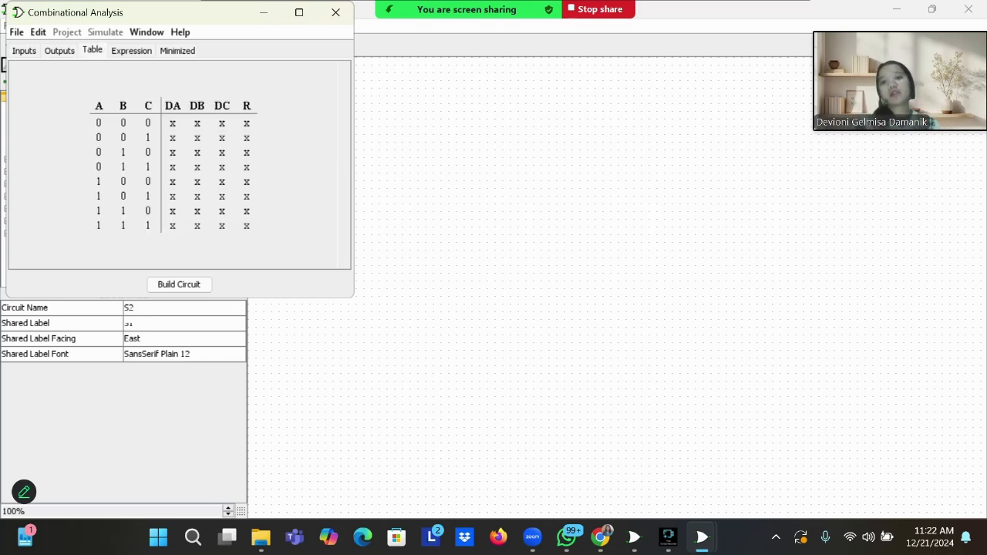
{"action": "double_click", "coordinate": [222, 122]}
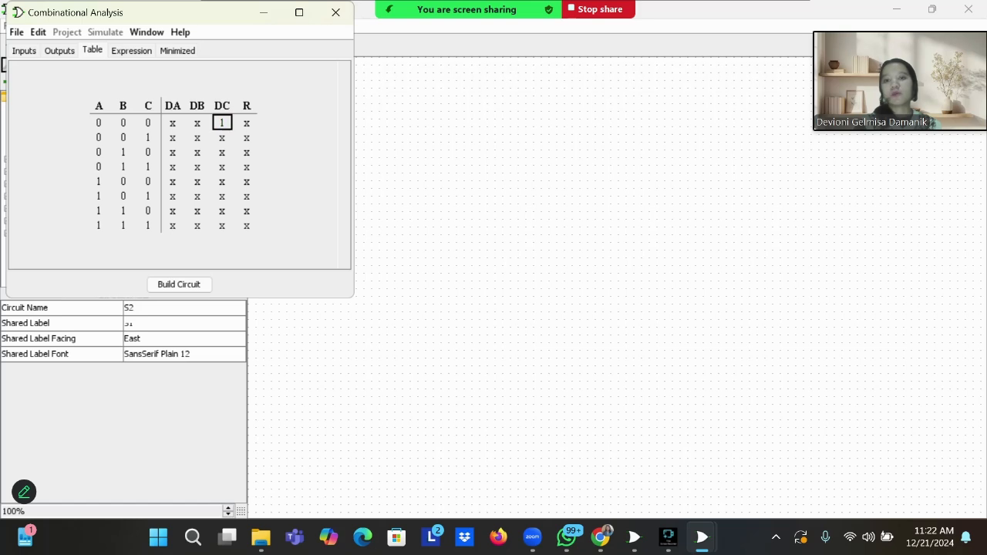
{"action": "left_click", "coordinate": [246, 122]}
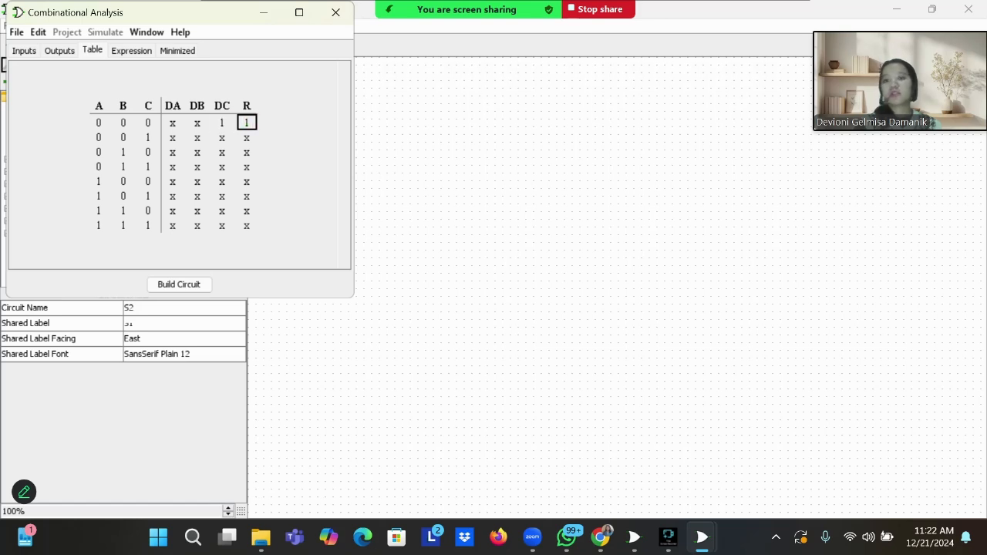
{"action": "left_click", "coordinate": [197, 137]}
{"action": "double_click", "coordinate": [198, 152]}
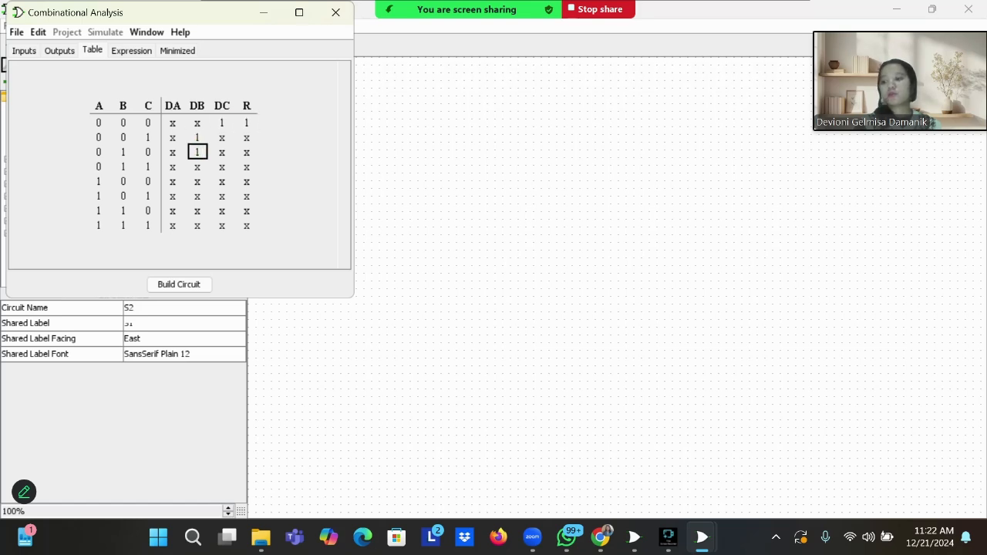
{"action": "double_click", "coordinate": [222, 152]}
{"action": "left_click", "coordinate": [172, 167]}
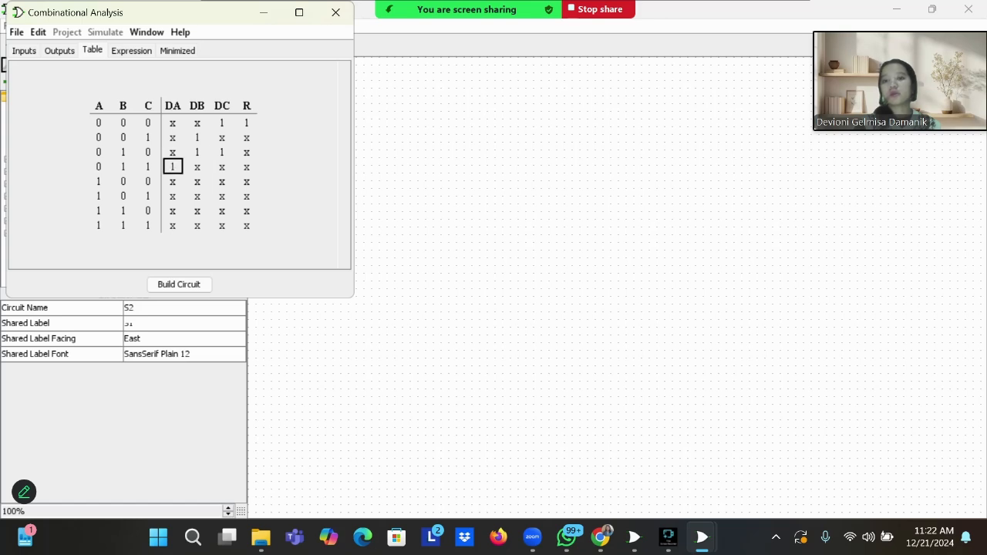
{"action": "double_click", "coordinate": [173, 181]}
{"action": "double_click", "coordinate": [222, 181]}
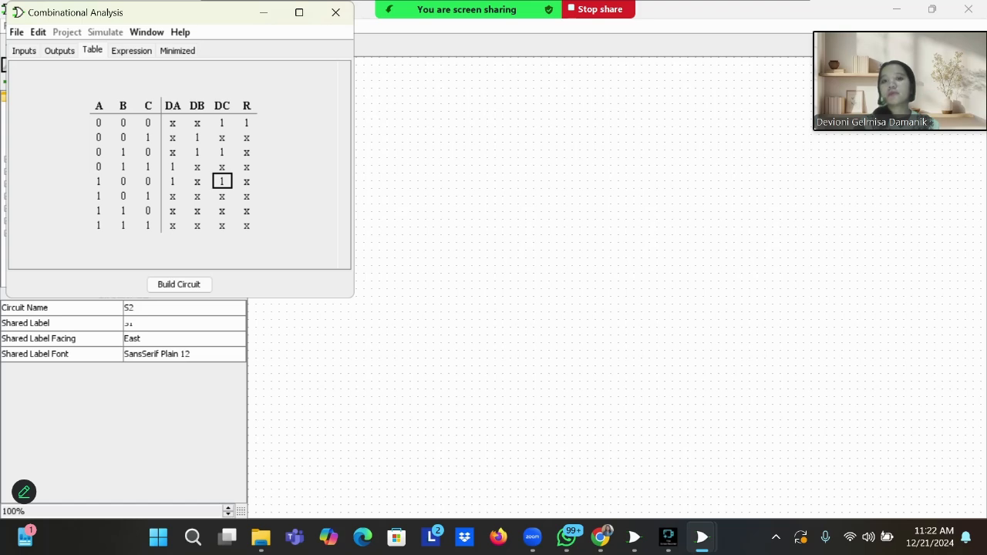
Step: Set every remaining undefined output in truth table rows 000 through 100 to 0
{"action": "left_click", "coordinate": [173, 123]}
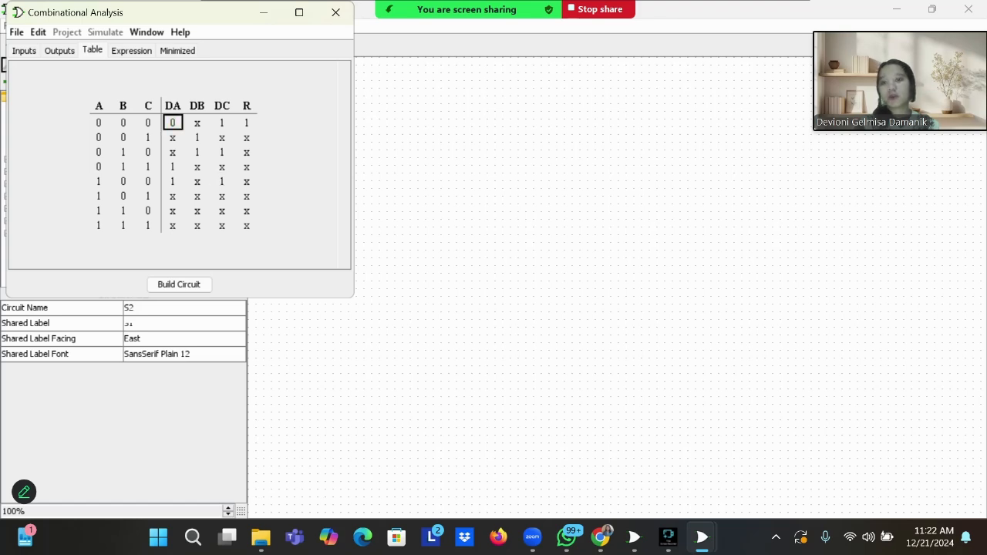
{"action": "left_click", "coordinate": [198, 122]}
{"action": "left_click", "coordinate": [222, 137]}
{"action": "left_click", "coordinate": [247, 138]}
{"action": "left_click", "coordinate": [173, 137]}
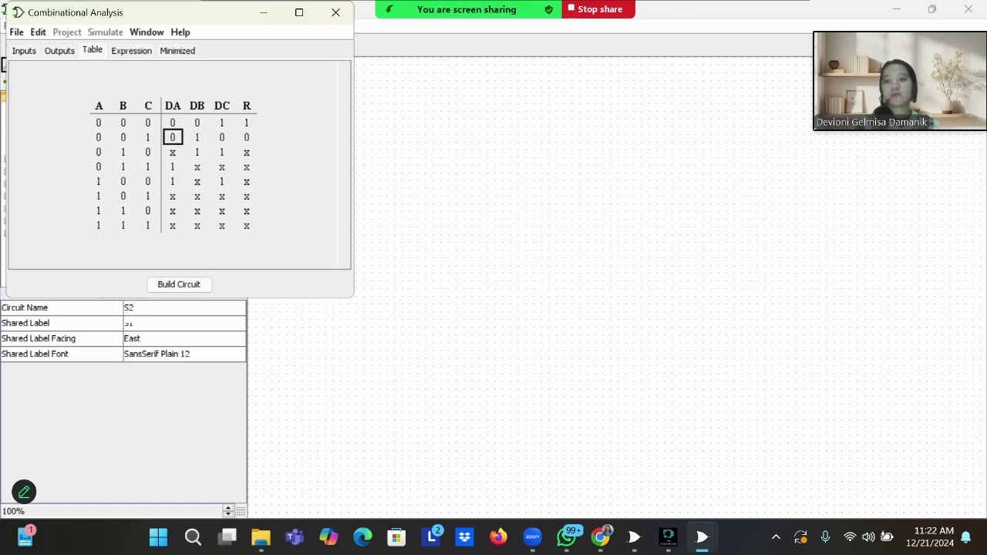
{"action": "left_click", "coordinate": [172, 152]}
{"action": "left_click", "coordinate": [247, 152]}
{"action": "left_click", "coordinate": [197, 167]}
{"action": "left_click", "coordinate": [222, 166]}
{"action": "left_click", "coordinate": [247, 167]}
{"action": "left_click", "coordinate": [197, 181]}
{"action": "left_click", "coordinate": [247, 181]}
Step: Set all outputs DA, DB, DC and R in truth table rows 101, 110 and 111 to 0
{"action": "left_click", "coordinate": [247, 196]}
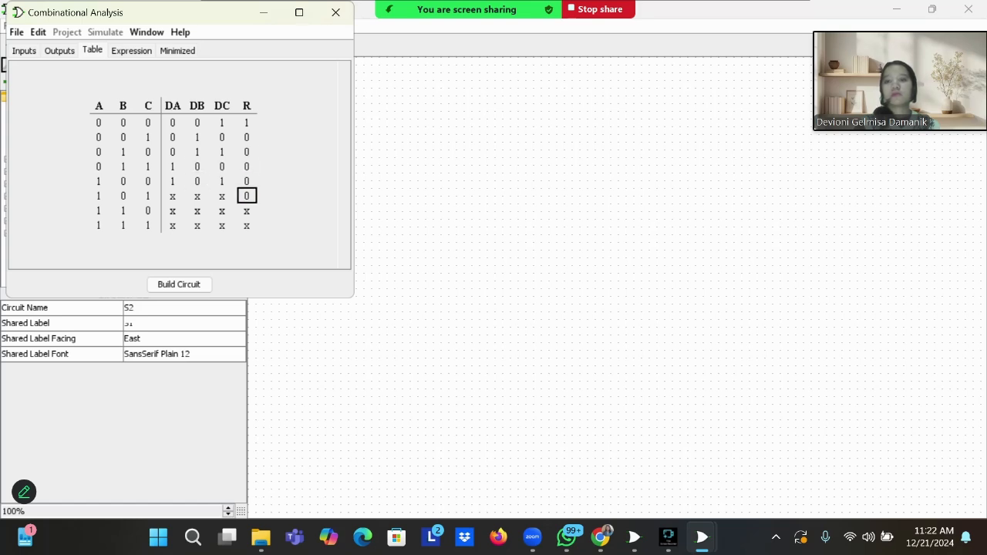
{"action": "left_click", "coordinate": [222, 196]}
{"action": "left_click", "coordinate": [197, 196]}
{"action": "left_click", "coordinate": [173, 196]}
{"action": "left_click", "coordinate": [172, 210]}
{"action": "left_click", "coordinate": [197, 226]}
{"action": "left_click", "coordinate": [197, 210]}
{"action": "left_click", "coordinate": [222, 211]}
{"action": "left_click", "coordinate": [222, 225]}
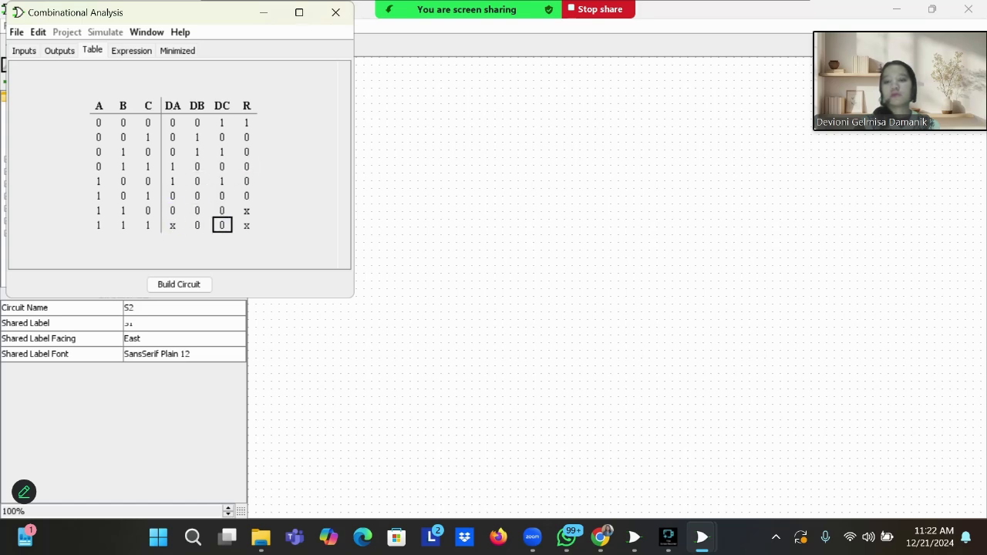
{"action": "left_click", "coordinate": [247, 226]}
{"action": "left_click", "coordinate": [246, 210]}
{"action": "left_click", "coordinate": [172, 225]}
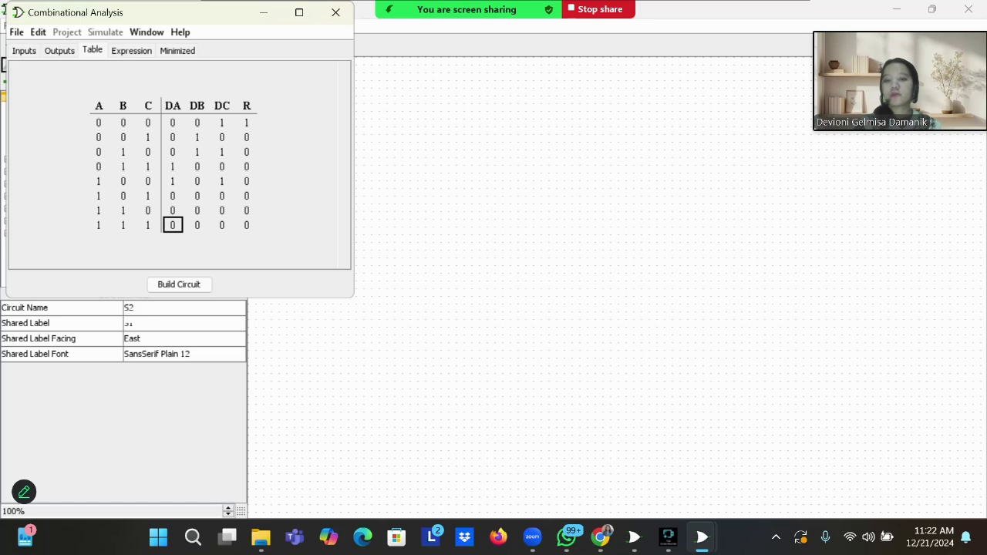
Step: Build the circuit from the truth table under the name STEP2 and close the combinational analysis
{"action": "left_click", "coordinate": [179, 284]}
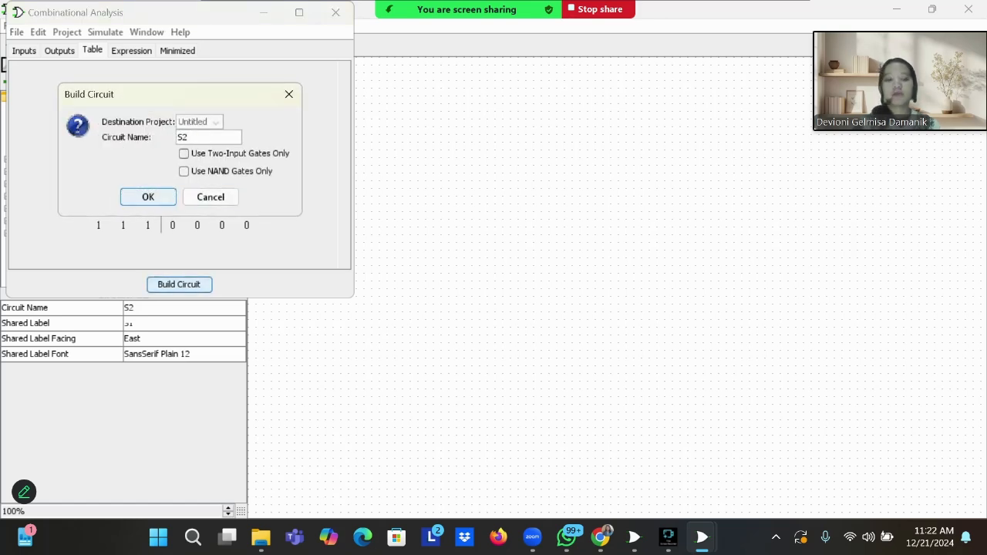
{"action": "key", "text": "BackSpace"}
{"action": "type", "text": "TEP"}
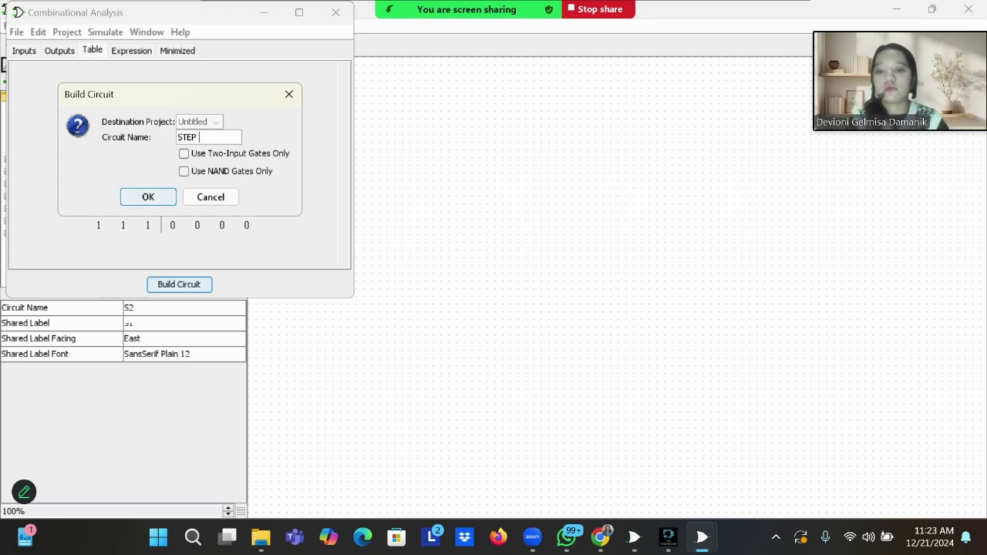
{"action": "key", "text": "BackSpace"}
{"action": "type", "text": "2"}
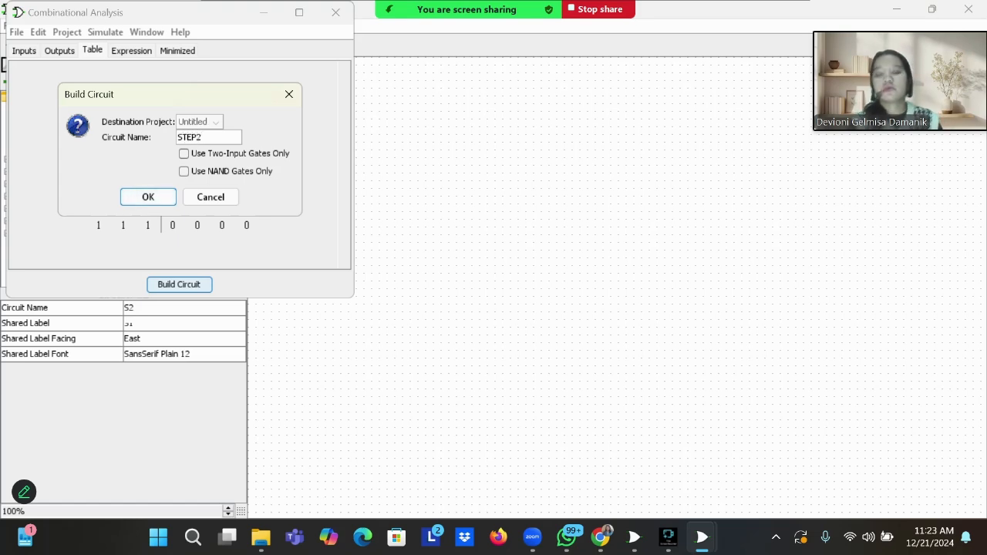
{"action": "key", "text": "Return"}
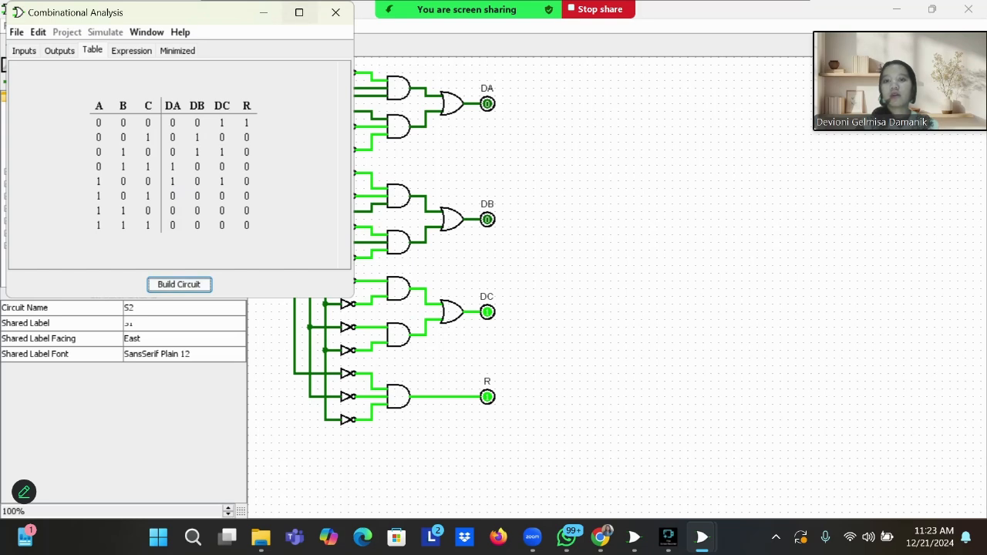
{"action": "left_click", "coordinate": [336, 11]}
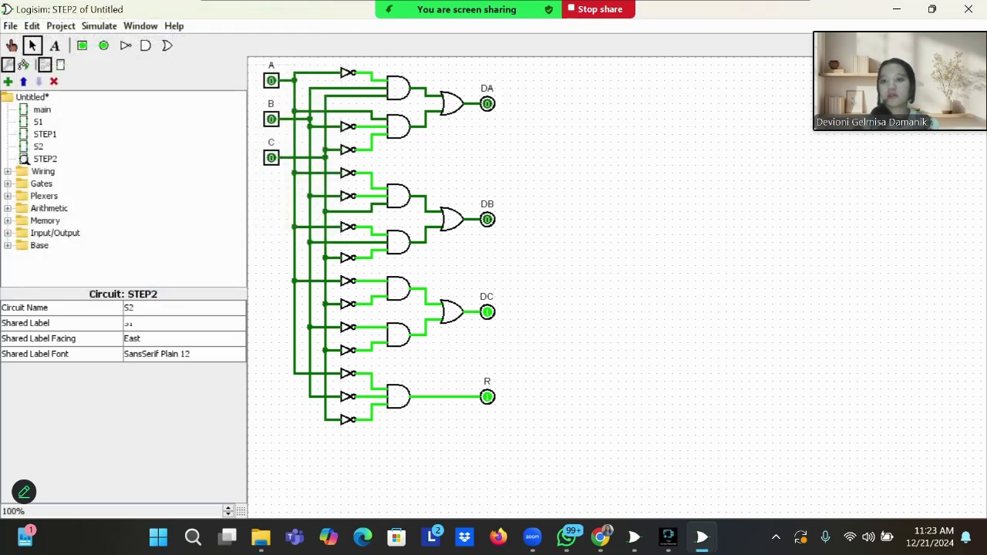
Step: Try to set the shared label of the built circuit to STEP2
{"action": "left_click", "coordinate": [183, 323]}
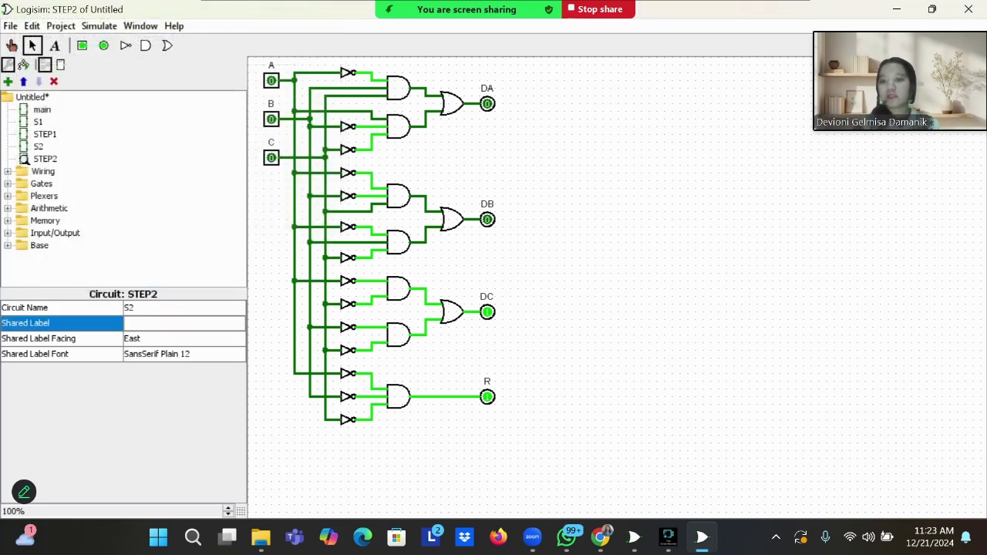
{"action": "type", "text": "S"}
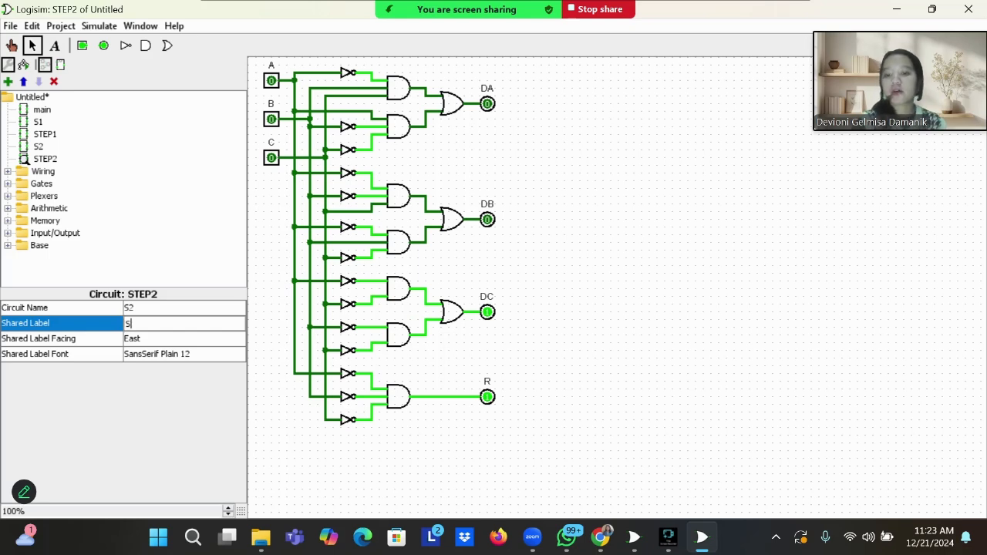
{"action": "type", "text": "2"}
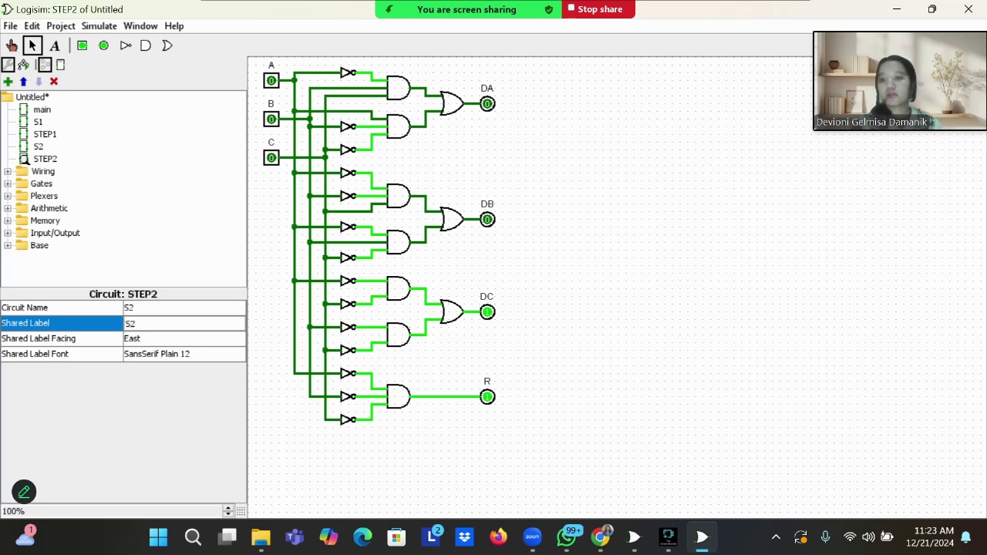
{"action": "key", "text": "BackSpace"}
{"action": "type", "text": "TE"}
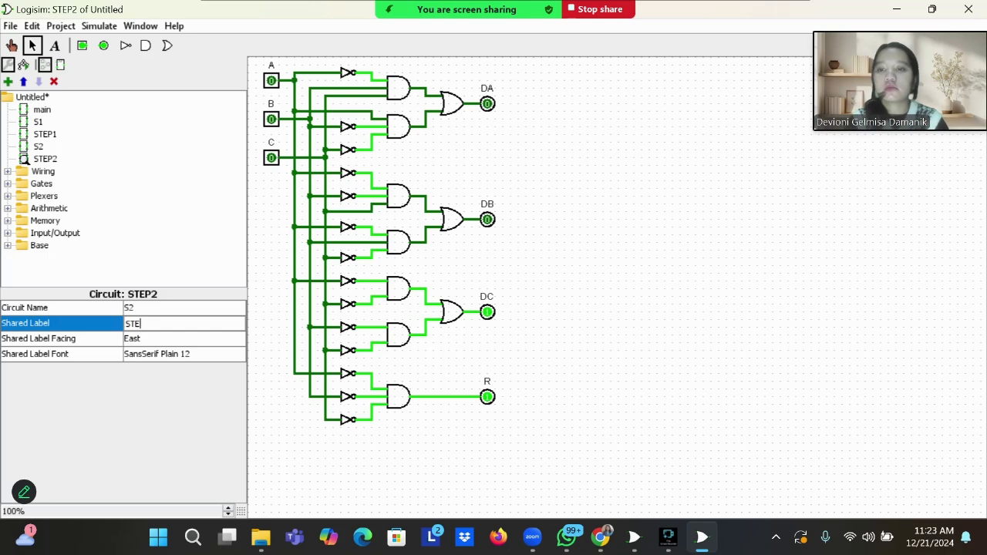
{"action": "type", "text": "P2"}
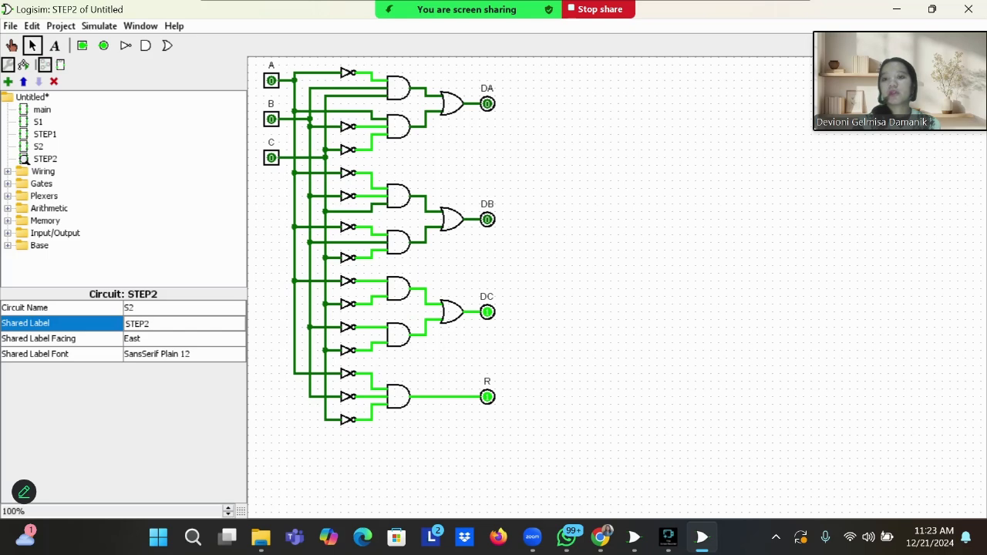
Step: Open circuit S2 for editing and place the STEP2 subcircuit on its empty canvas
{"action": "left_click", "coordinate": [38, 147]}
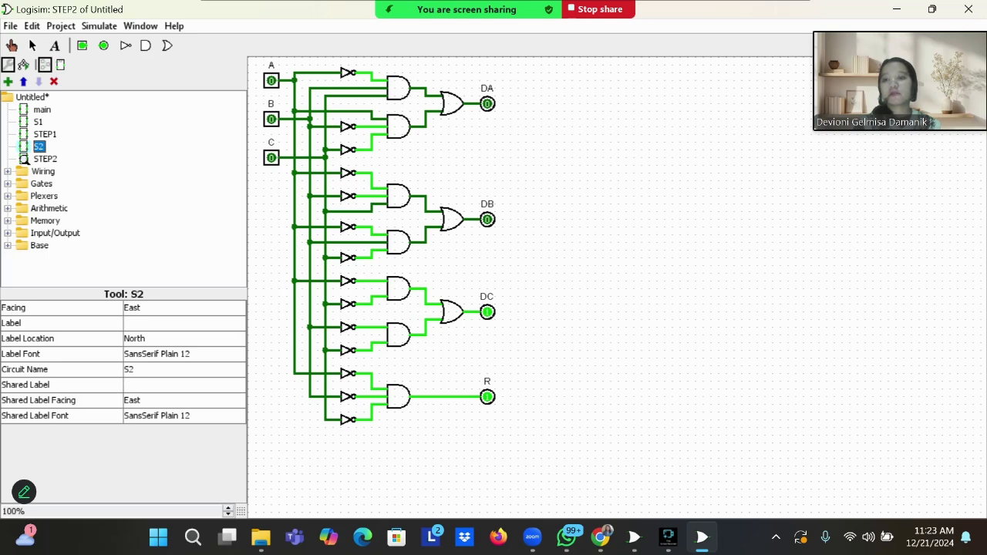
{"action": "double_click", "coordinate": [39, 146]}
{"action": "left_click", "coordinate": [44, 158]}
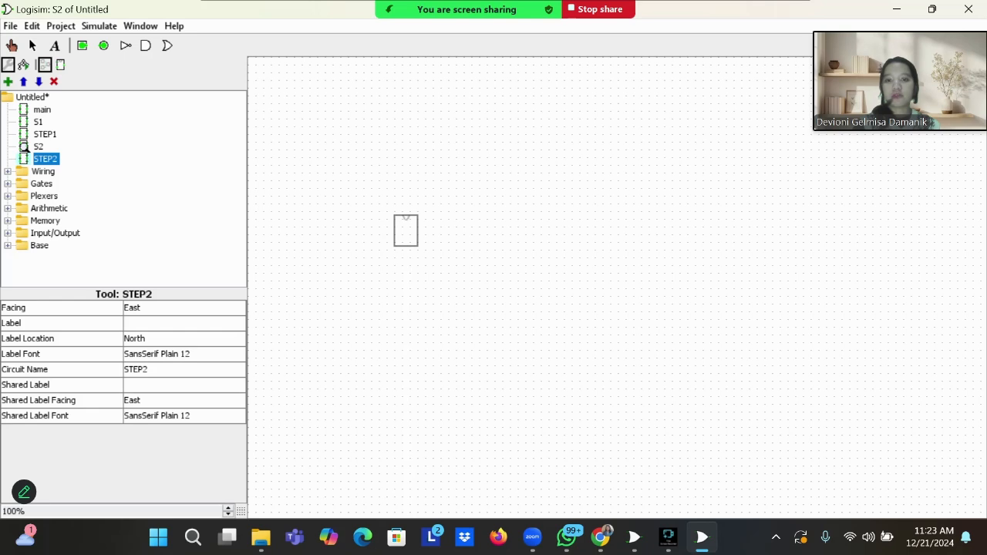
{"action": "left_click", "coordinate": [398, 232]}
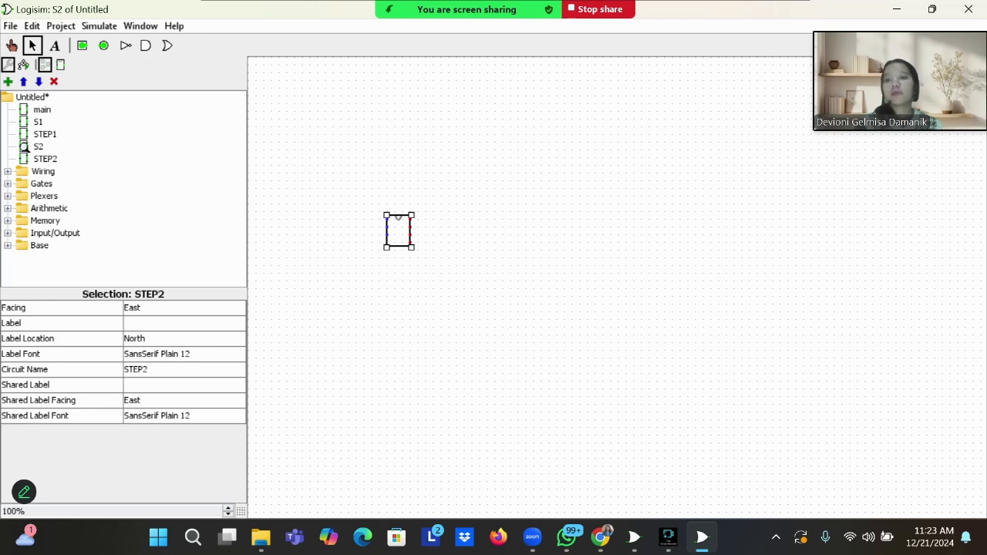
Step: Place three D flip-flops in an evenly spaced vertical column to the right of the STEP2 subcircuit
{"action": "left_click", "coordinate": [7, 220]}
{"action": "left_click", "coordinate": [68, 169]}
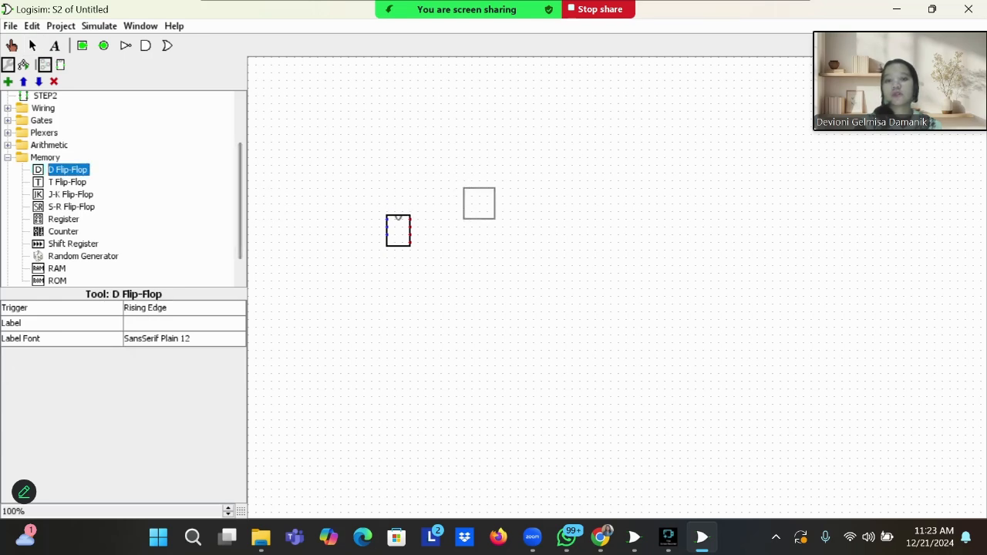
{"action": "left_click", "coordinate": [502, 211]}
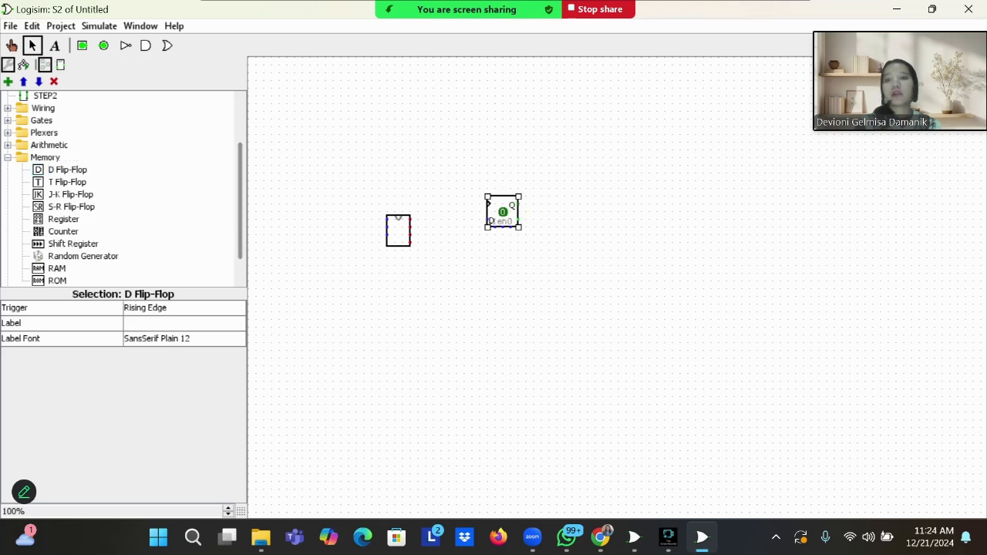
{"action": "left_click", "coordinate": [68, 170]}
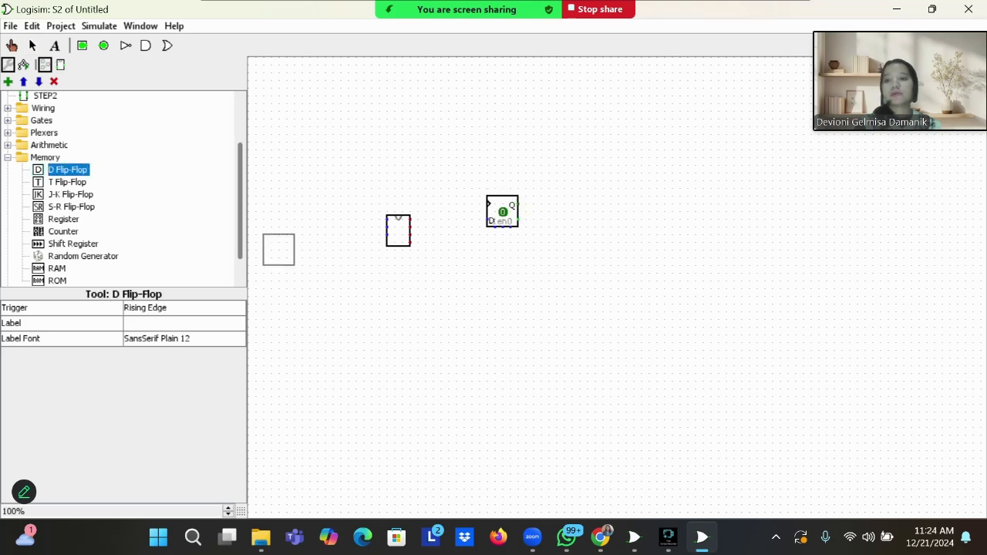
{"action": "left_click", "coordinate": [502, 265]}
{"action": "left_click", "coordinate": [68, 169]}
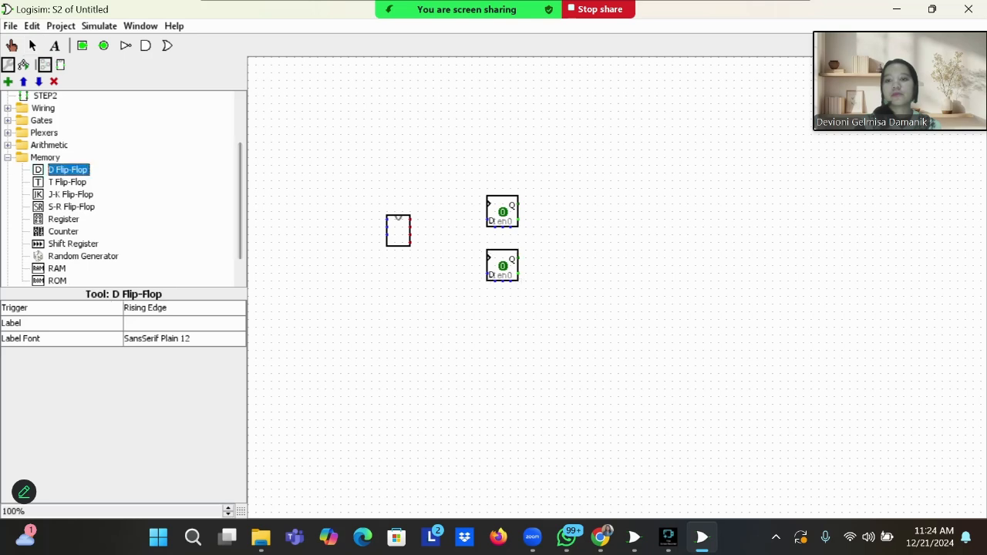
{"action": "left_click", "coordinate": [502, 320]}
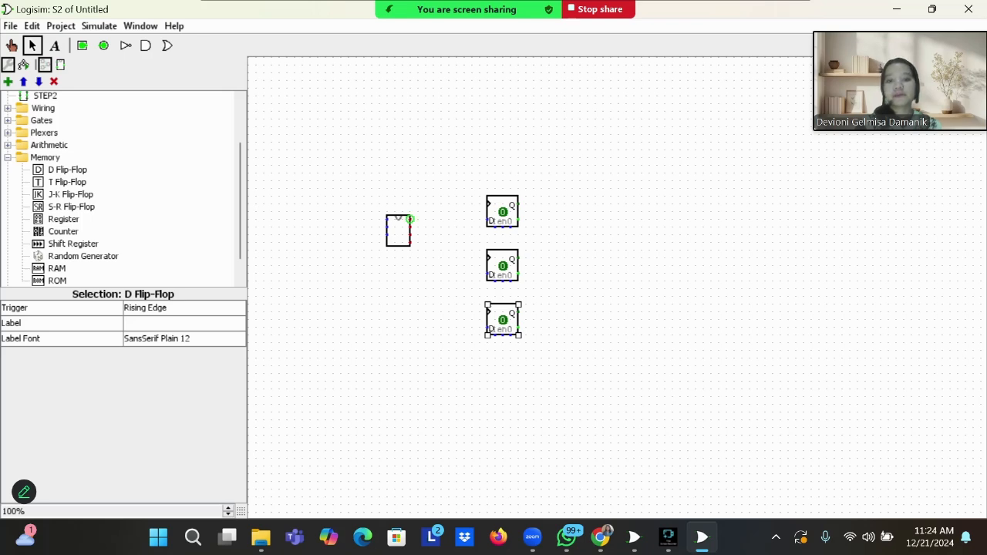
Step: Wire the first three outputs of the STEP2 subcircuit to the D inputs of the three flip-flops, in order from top to bottom
{"action": "left_click_drag", "start_coordinate": [410, 219], "coordinate": [479, 220]}
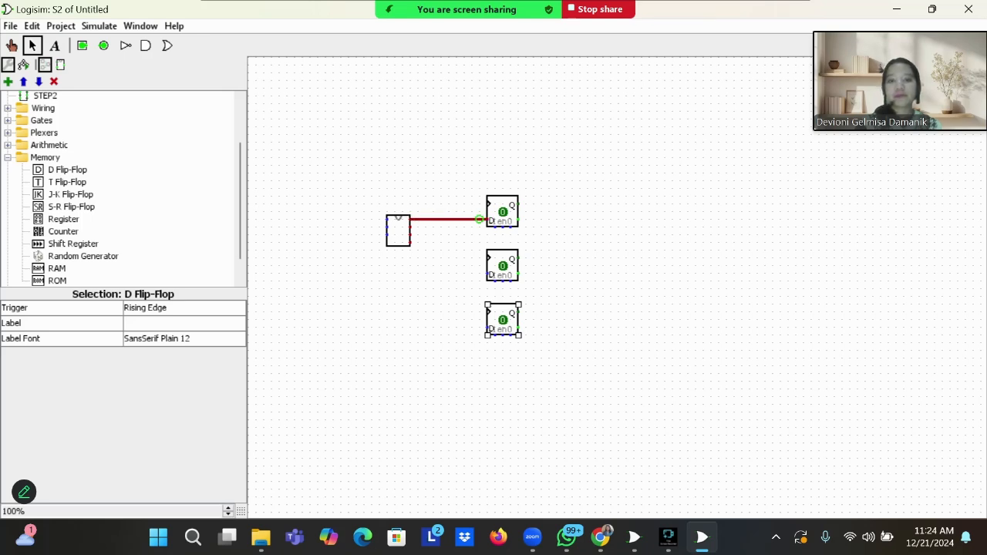
{"action": "left_click_drag", "start_coordinate": [410, 227], "coordinate": [487, 273]}
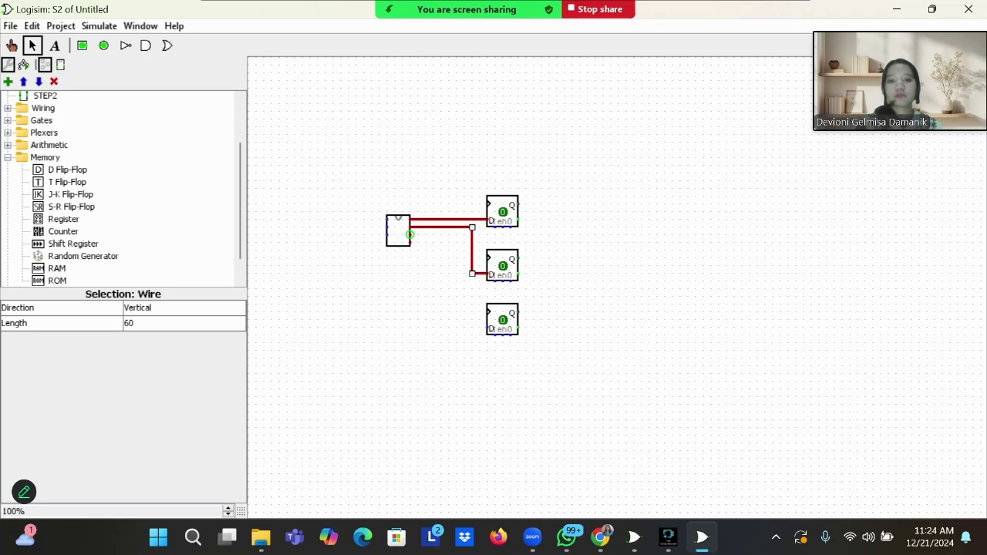
{"action": "left_click_drag", "start_coordinate": [409, 234], "coordinate": [487, 328]}
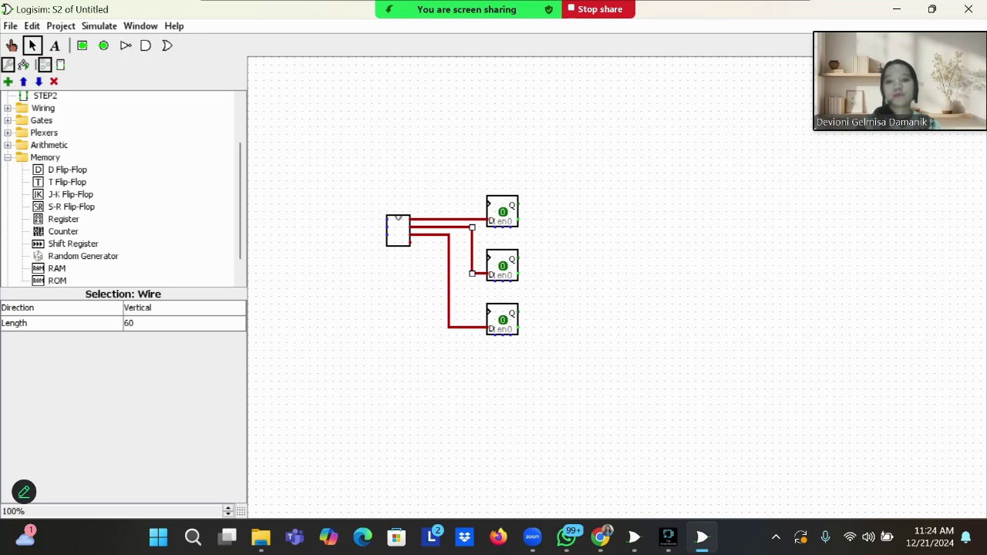
Step: Feed the Q outputs of the three flip-flops back over the top to the three STEP2 inputs, in order from top to bottom
{"action": "left_click_drag", "start_coordinate": [385, 220], "coordinate": [487, 204]}
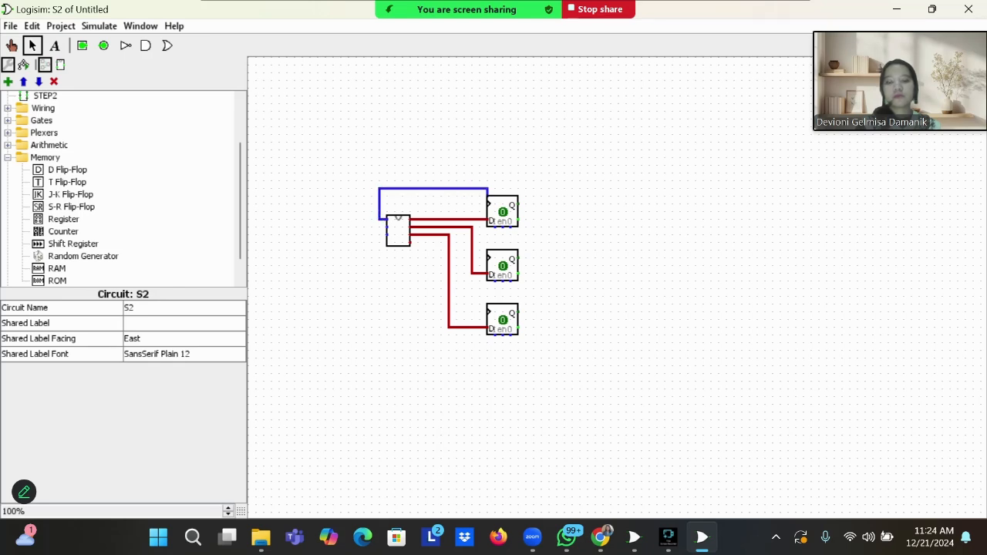
{"action": "key", "text": "ctrl+z"}
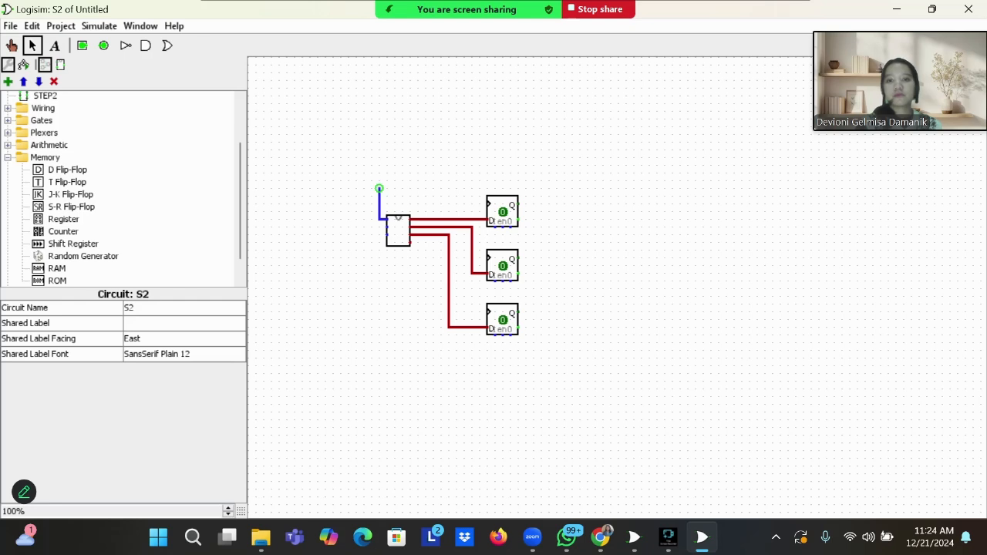
{"action": "mouse_move", "coordinate": [379, 188]}
{"action": "left_mouse_down"}
{"action": "mouse_move", "coordinate": [496, 182]}
{"action": "mouse_move", "coordinate": [527, 189]}
{"action": "mouse_move", "coordinate": [526, 203]}
{"action": "left_mouse_up"}
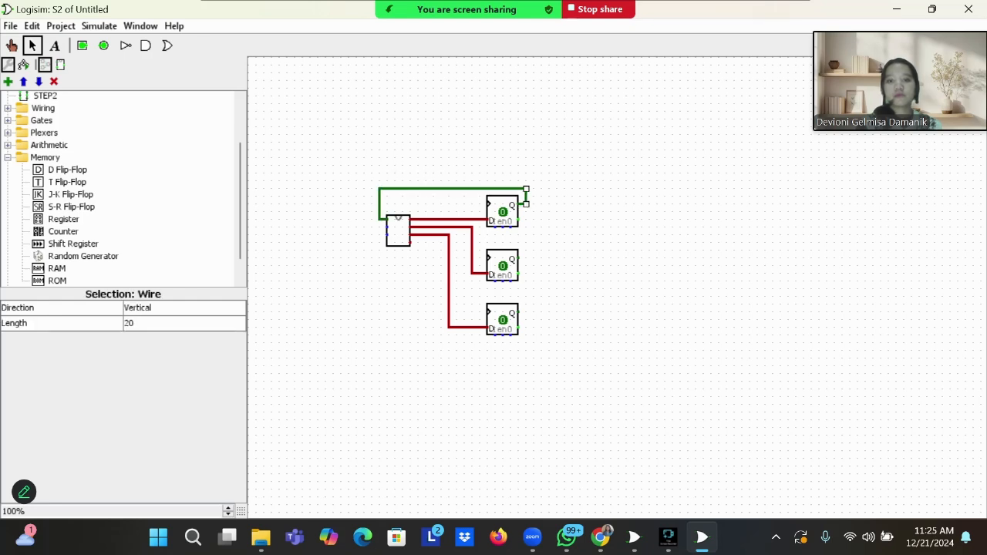
{"action": "left_click_drag", "start_coordinate": [385, 227], "coordinate": [532, 257]}
{"action": "left_click_drag", "start_coordinate": [386, 233], "coordinate": [542, 311]}
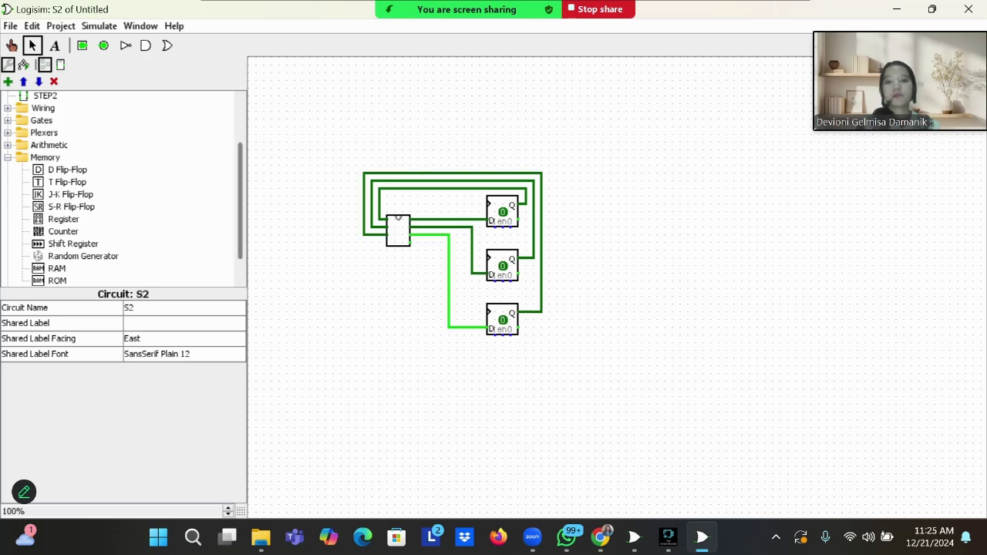
Step: Place an input pin to the left of the STEP2 subcircuit, level with the top flip-flop's clock input, and label it CLOCK
{"action": "left_click", "coordinate": [82, 45]}
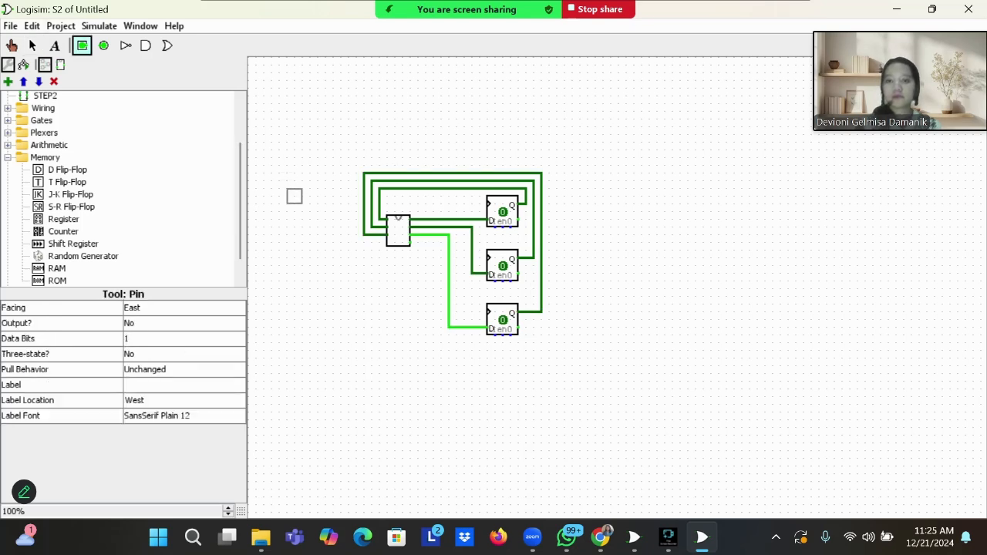
{"action": "left_click", "coordinate": [294, 204]}
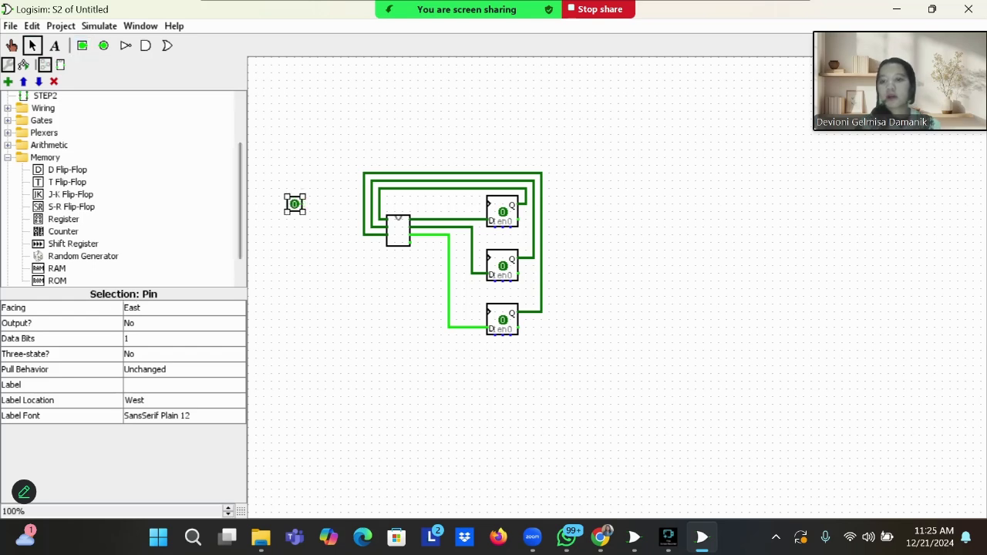
{"action": "left_click", "coordinate": [177, 384]}
{"action": "type", "text": "CLO"}
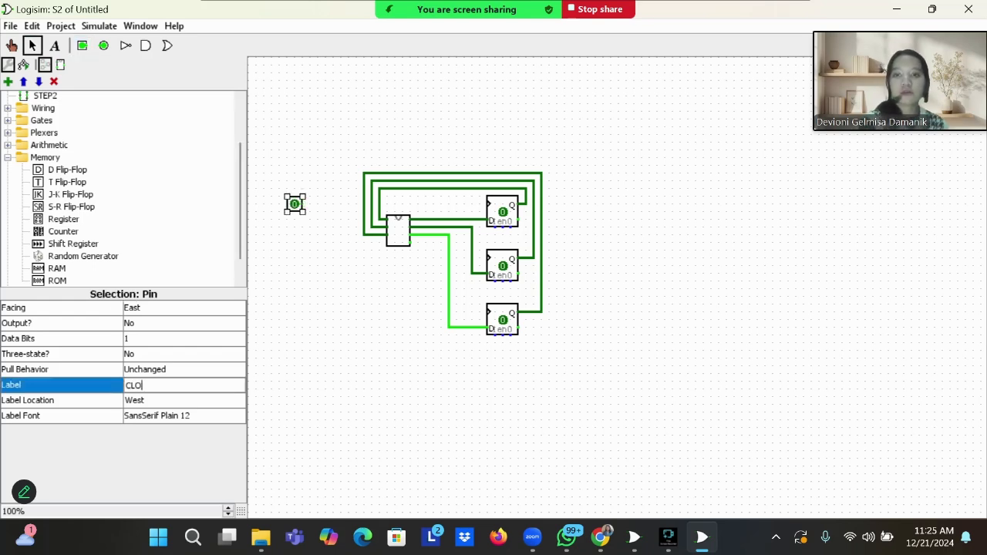
{"action": "type", "text": "CK"}
{"action": "key", "text": "Return"}
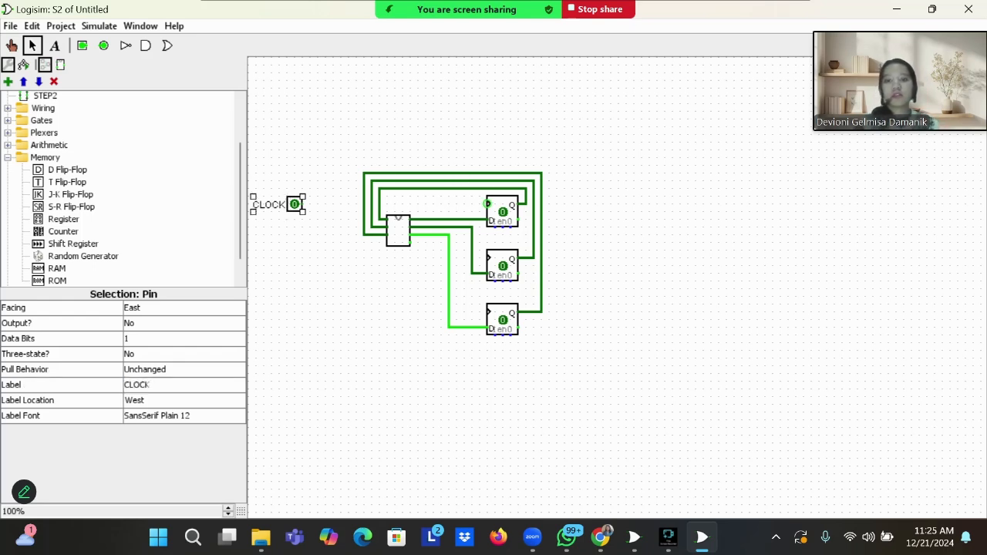
Step: Connect the CLOCK pin to the clock inputs of all three D flip-flops
{"action": "left_click", "coordinate": [487, 204]}
{"action": "left_click_drag", "start_coordinate": [487, 204], "coordinate": [302, 204]}
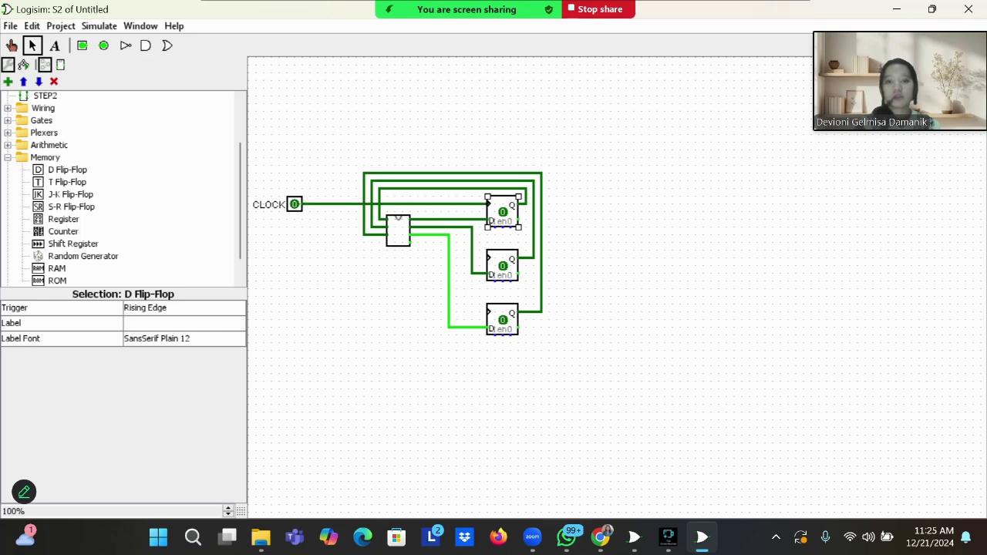
{"action": "left_click_drag", "start_coordinate": [487, 258], "coordinate": [480, 311]}
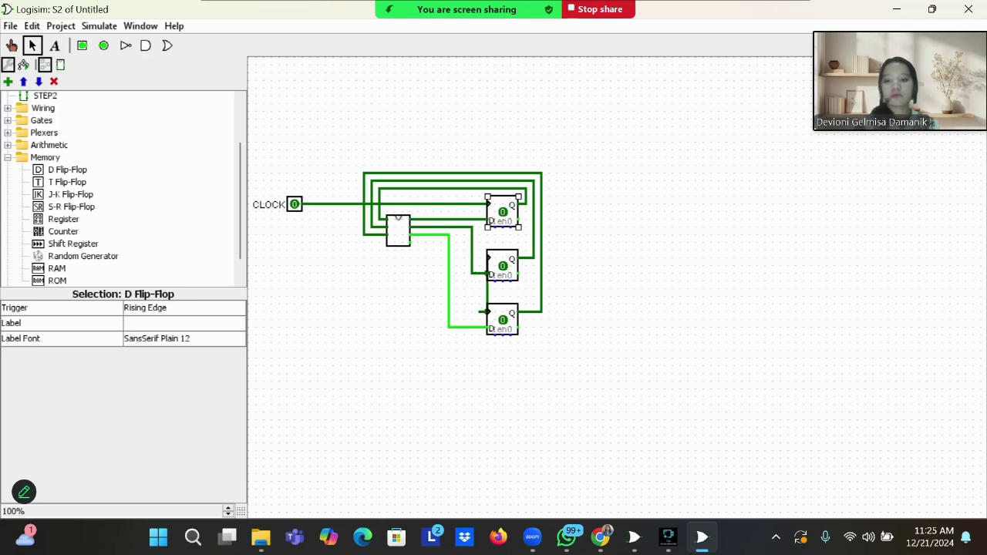
{"action": "key", "text": "ctrl+z"}
{"action": "left_click_drag", "start_coordinate": [487, 257], "coordinate": [487, 312]}
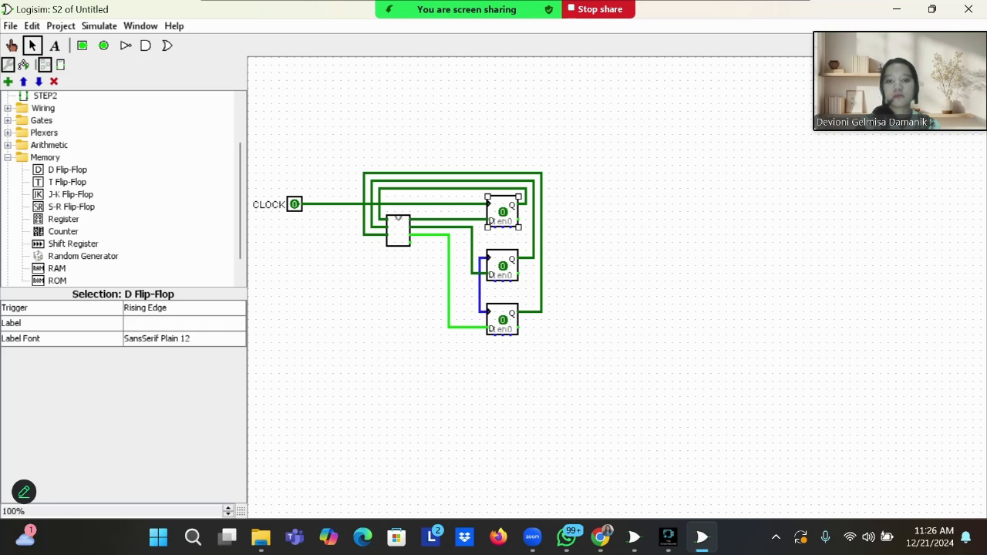
{"action": "left_click_drag", "start_coordinate": [479, 259], "coordinate": [479, 204]}
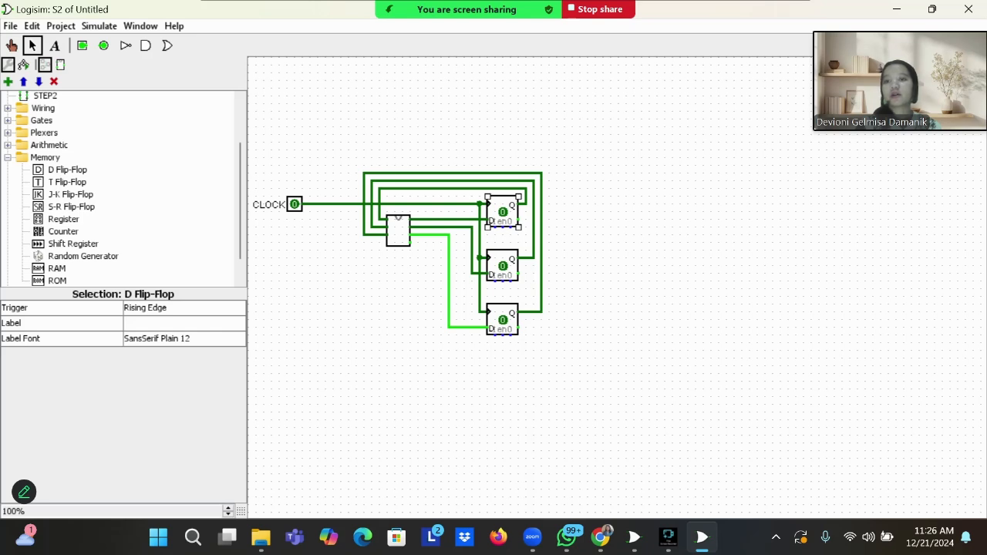
Step: Place a splitter to the right of the top flip-flop with fan out 4, bit width in 4 and facing West
{"action": "left_click", "coordinate": [7, 108]}
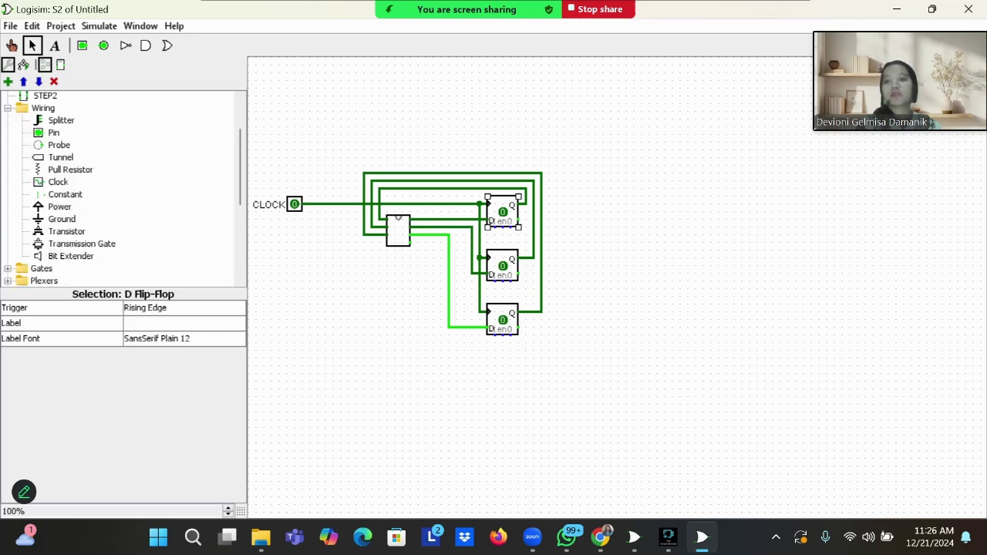
{"action": "left_click", "coordinate": [61, 120]}
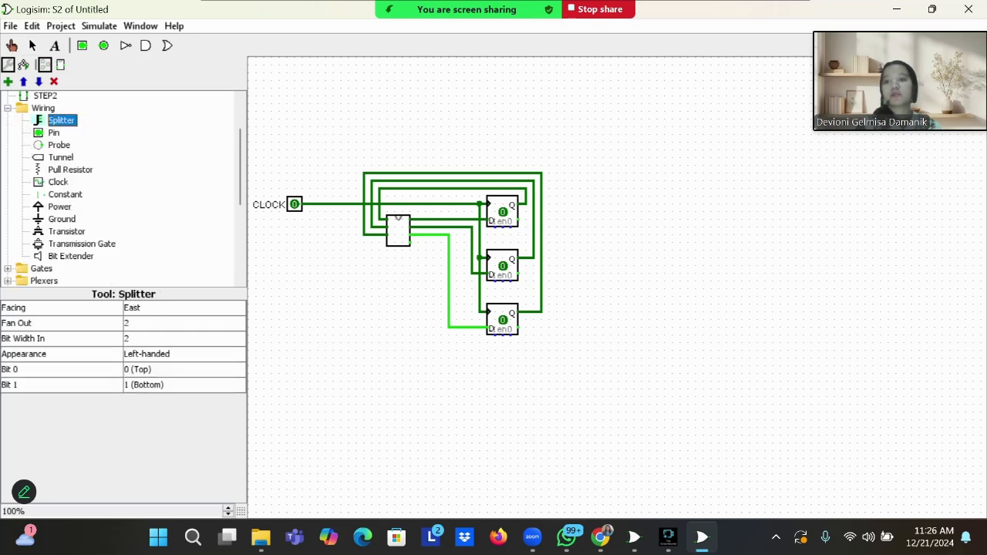
{"action": "left_click", "coordinate": [601, 197]}
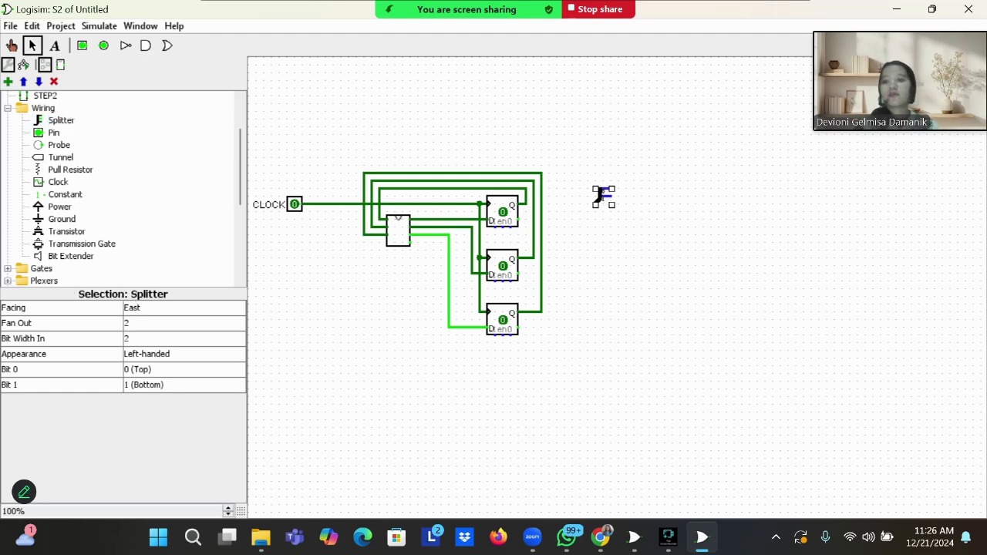
{"action": "left_click", "coordinate": [170, 324]}
{"action": "left_click", "coordinate": [170, 363]}
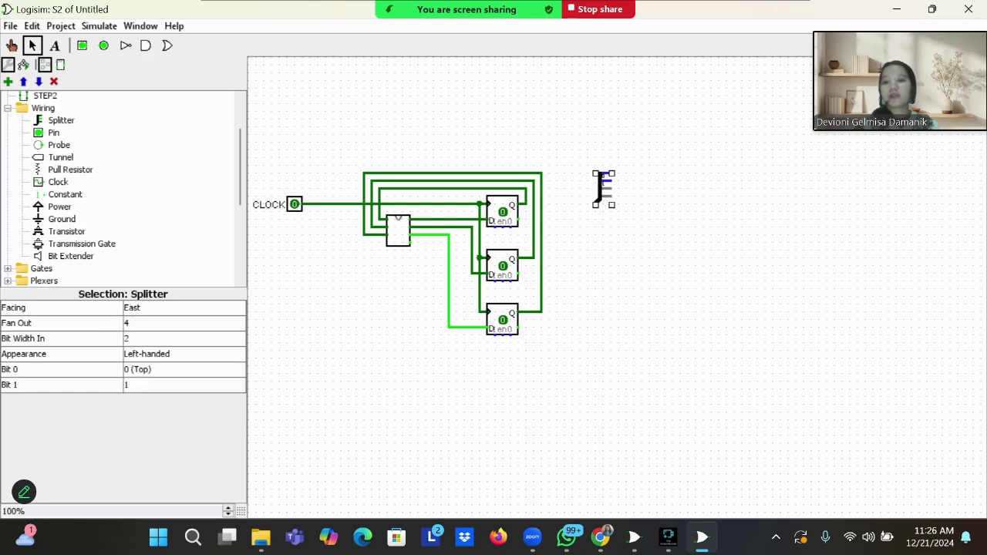
{"action": "left_click", "coordinate": [170, 338]}
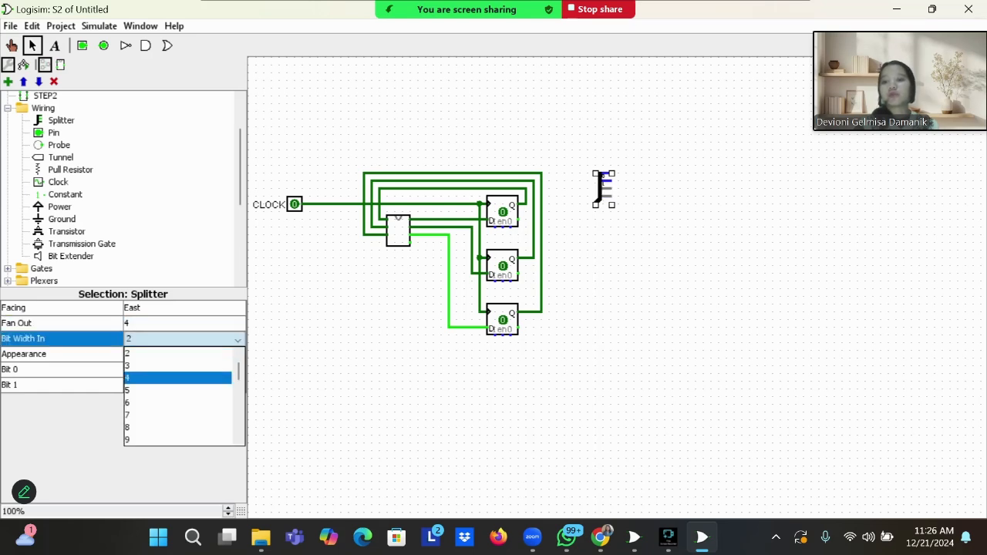
{"action": "left_click", "coordinate": [170, 378]}
{"action": "left_click", "coordinate": [183, 309]}
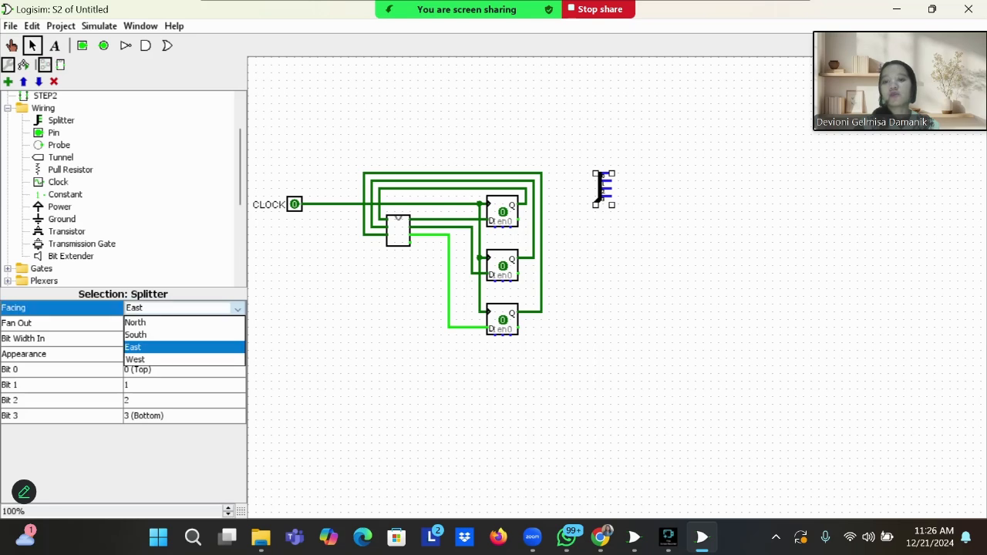
{"action": "left_click", "coordinate": [137, 359]}
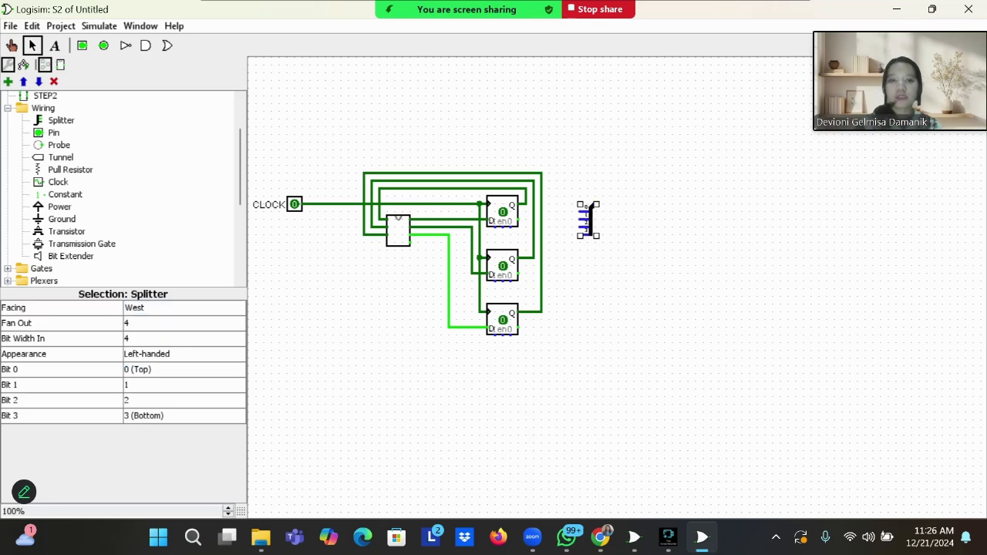
{"action": "mouse_move", "coordinate": [592, 207]}
{"action": "left_mouse_down"}
{"action": "mouse_move", "coordinate": [600, 176]}
{"action": "mouse_move", "coordinate": [599, 196]}
{"action": "left_mouse_up"}
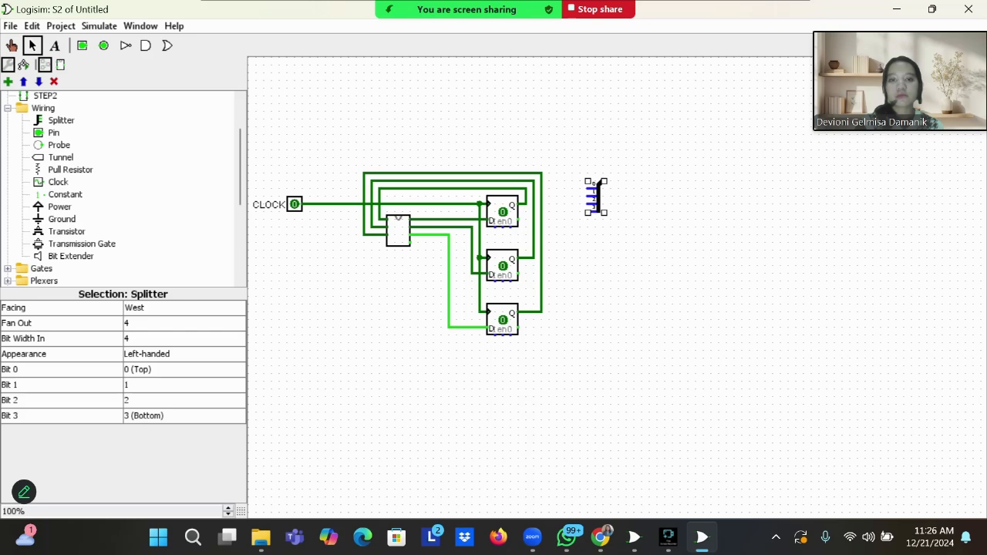
Step: Wire the top, middle and bottom flip-flop Q outputs to splitter bits 2, 1 and 0 respectively
{"action": "left_click_drag", "start_coordinate": [521, 204], "coordinate": [587, 203]}
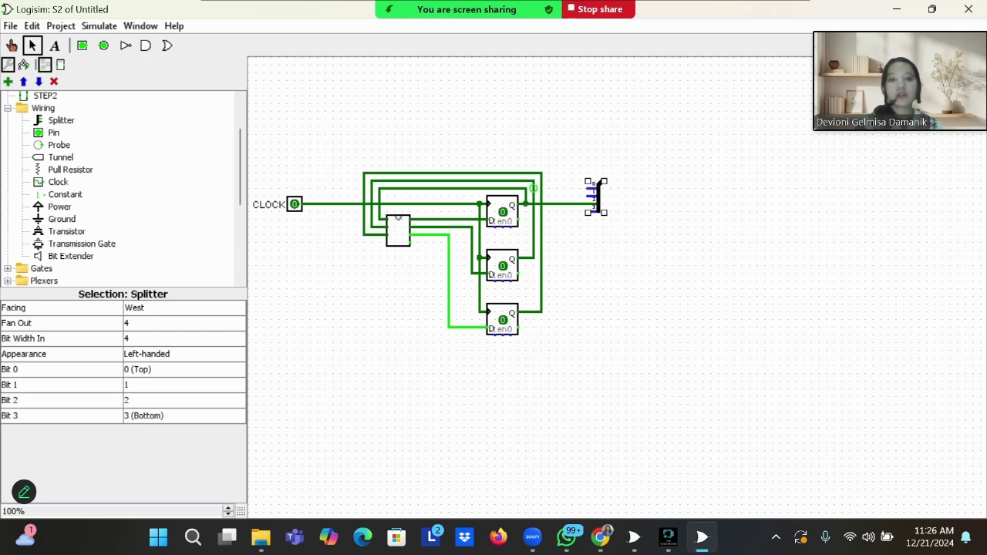
{"action": "left_click", "coordinate": [533, 189]}
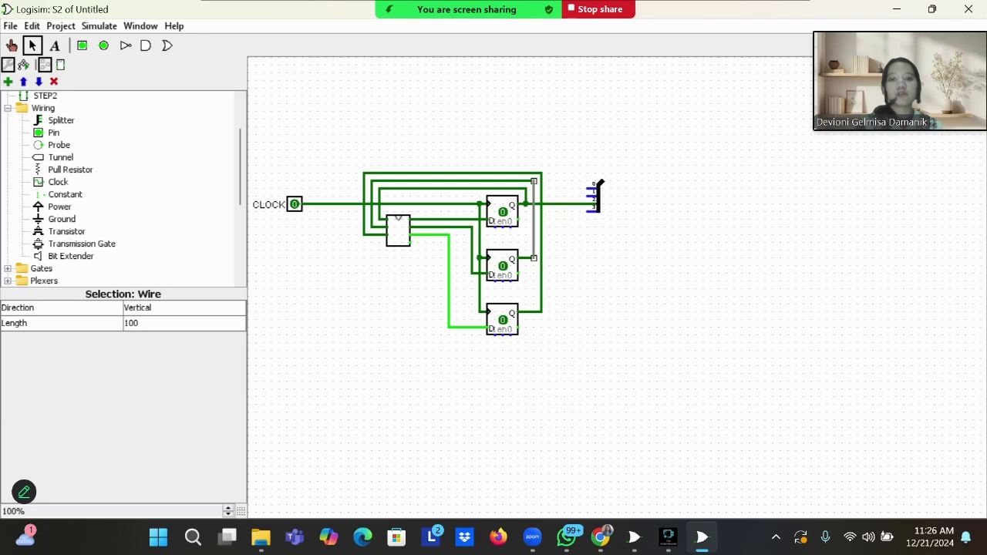
{"action": "left_click_drag", "start_coordinate": [533, 196], "coordinate": [587, 196]}
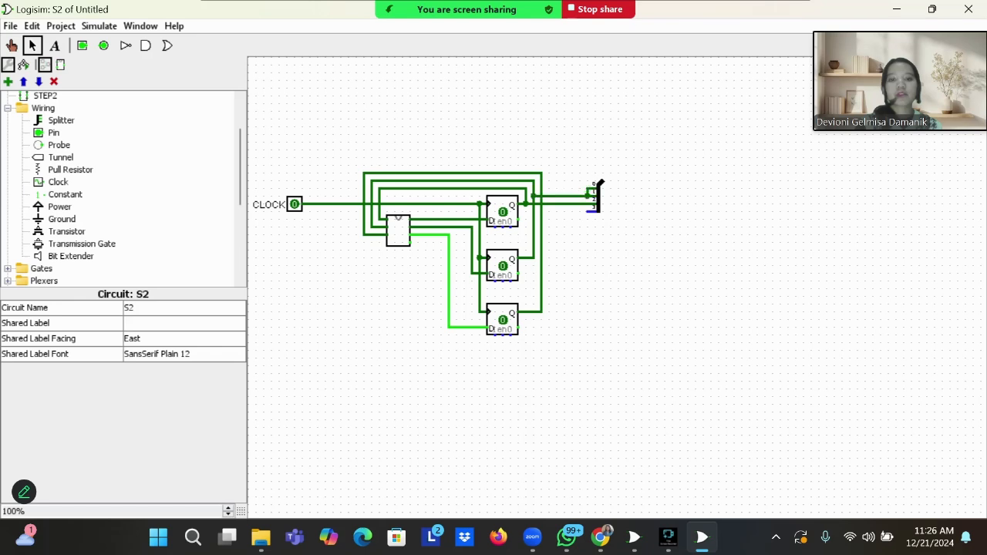
{"action": "key", "text": "ctrl+z"}
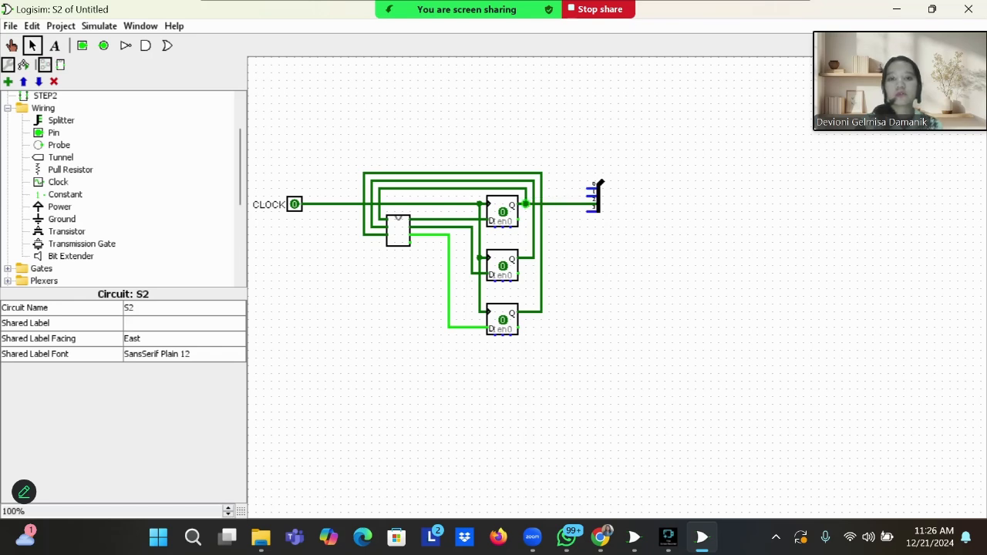
{"action": "left_click_drag", "start_coordinate": [534, 196], "coordinate": [592, 196]}
{"action": "left_click", "coordinate": [541, 180]}
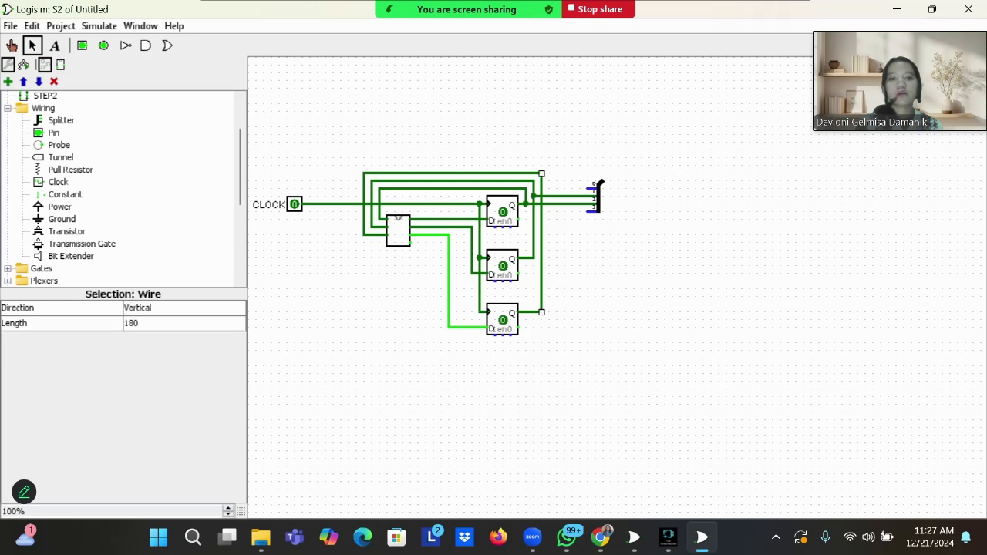
{"action": "left_click", "coordinate": [555, 176]}
{"action": "left_click_drag", "start_coordinate": [541, 188], "coordinate": [592, 188]}
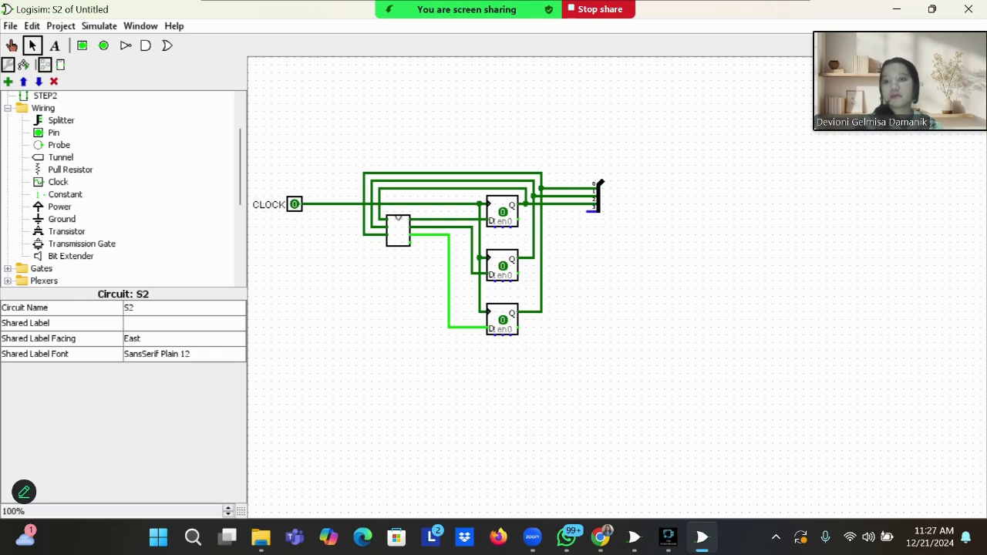
Step: Place a constant with value 0x0 left of the splitter and wire it to splitter bit 3
{"action": "left_click", "coordinate": [65, 195]}
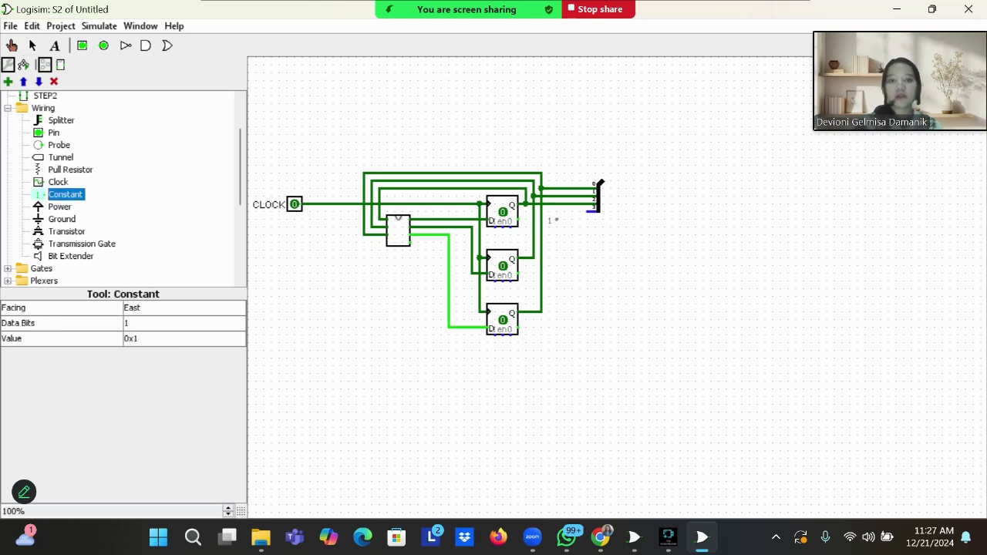
{"action": "left_click", "coordinate": [555, 212]}
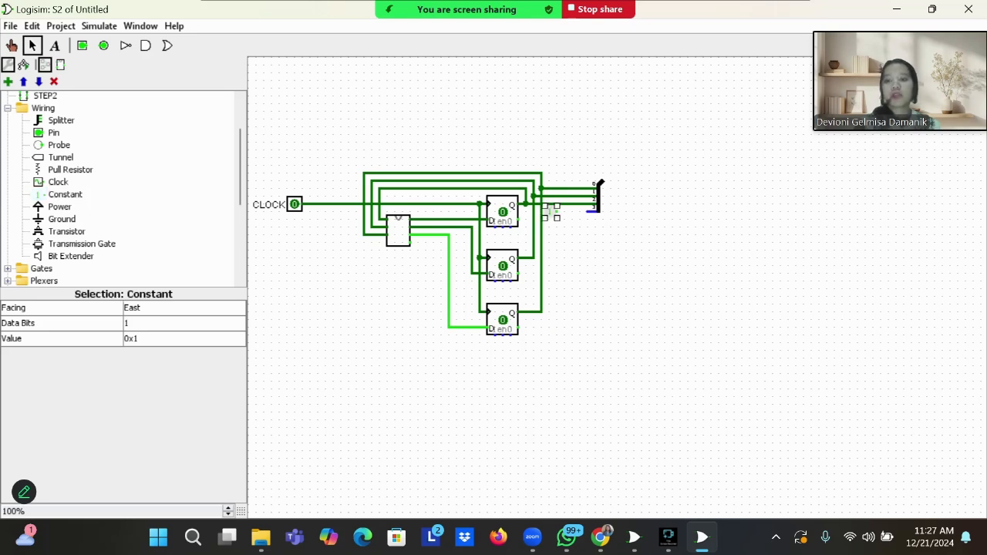
{"action": "left_click", "coordinate": [154, 339]}
{"action": "left_click", "coordinate": [154, 339]}
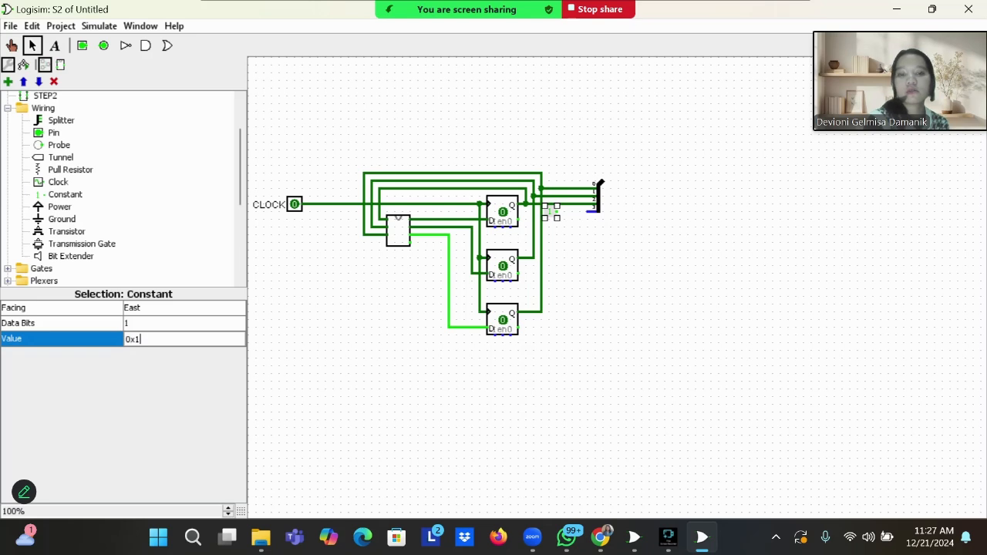
{"action": "key", "text": "BackSpace"}
{"action": "type", "text": "0"}
{"action": "key", "text": "Return"}
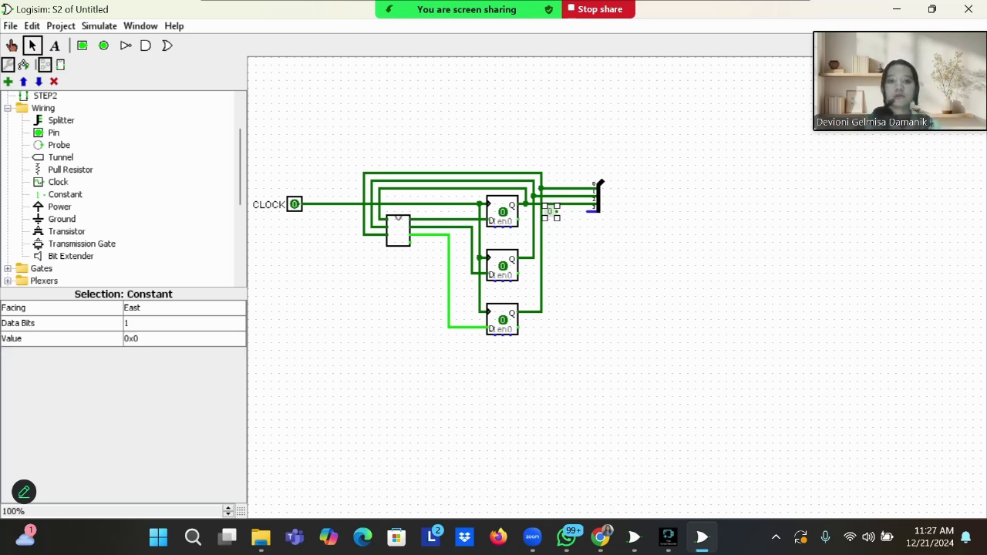
{"action": "left_click", "coordinate": [582, 244]}
{"action": "left_click_drag", "start_coordinate": [587, 211], "coordinate": [555, 212]}
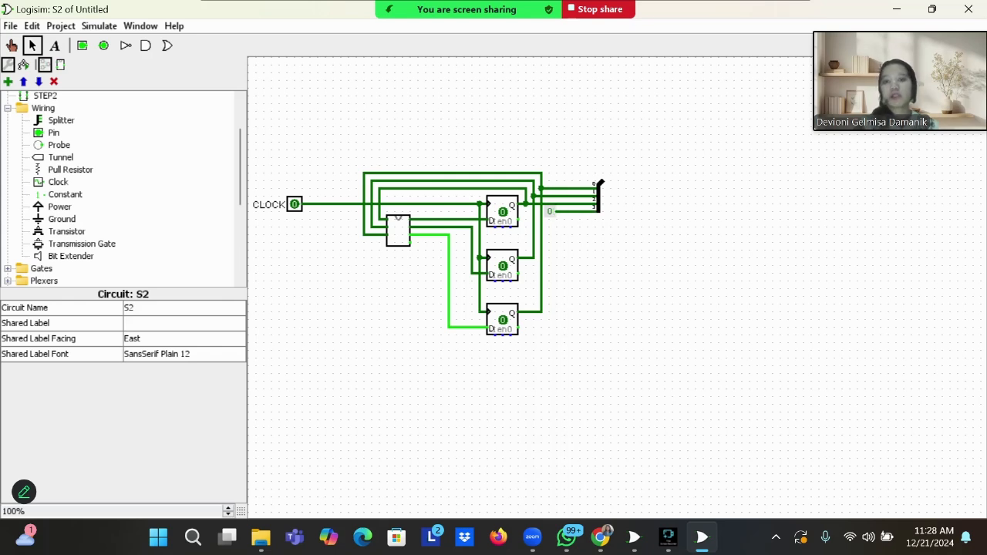
Step: Place an output pin below the splitter and wire the STEP2 block's R output to it
{"action": "left_click", "coordinate": [103, 45]}
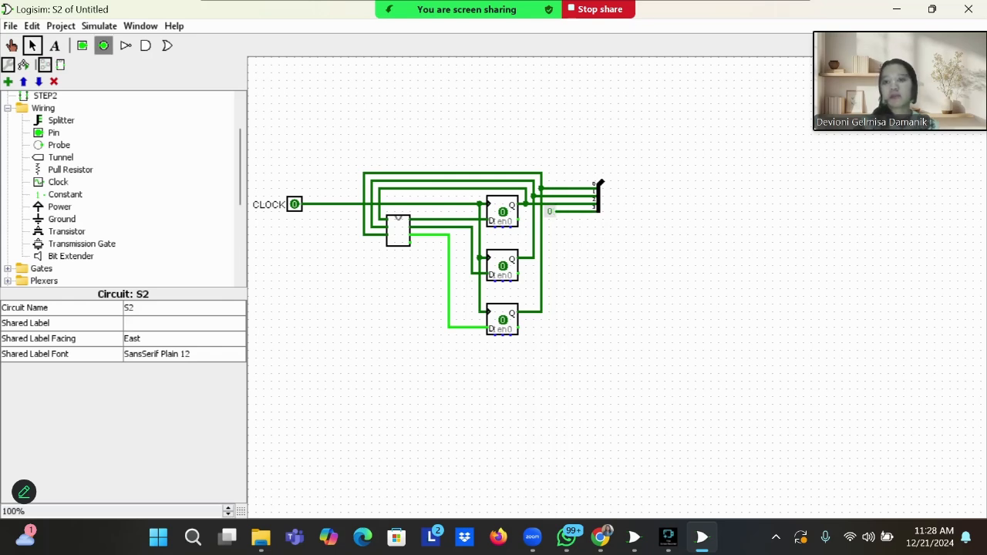
{"action": "left_click", "coordinate": [611, 288]}
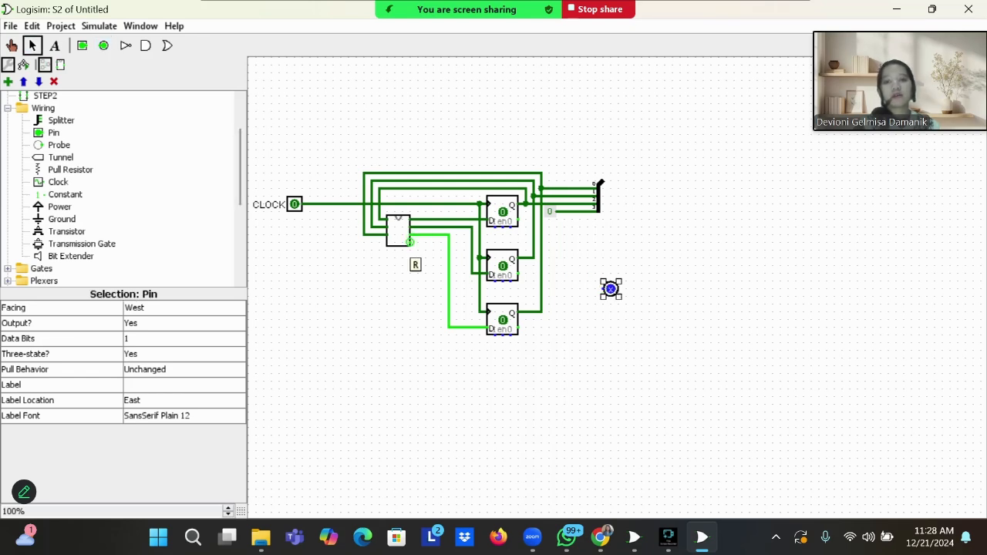
{"action": "mouse_move", "coordinate": [409, 242]}
{"action": "left_mouse_down"}
{"action": "mouse_move", "coordinate": [434, 297]}
{"action": "mouse_move", "coordinate": [601, 289]}
{"action": "left_mouse_up"}
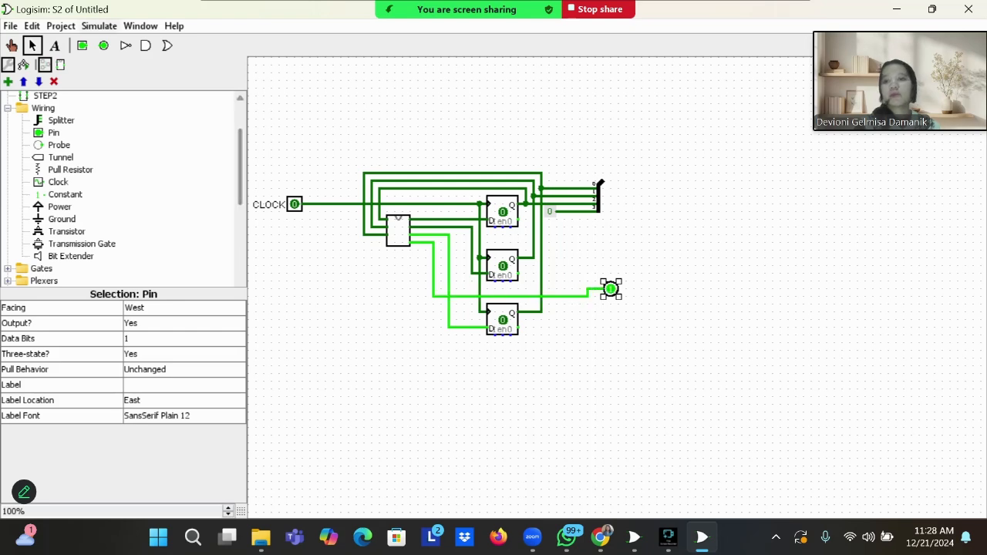
Step: Place an output pin beside the splitter's combined end, with 4 data bits and the label O
{"action": "left_click", "coordinate": [104, 45]}
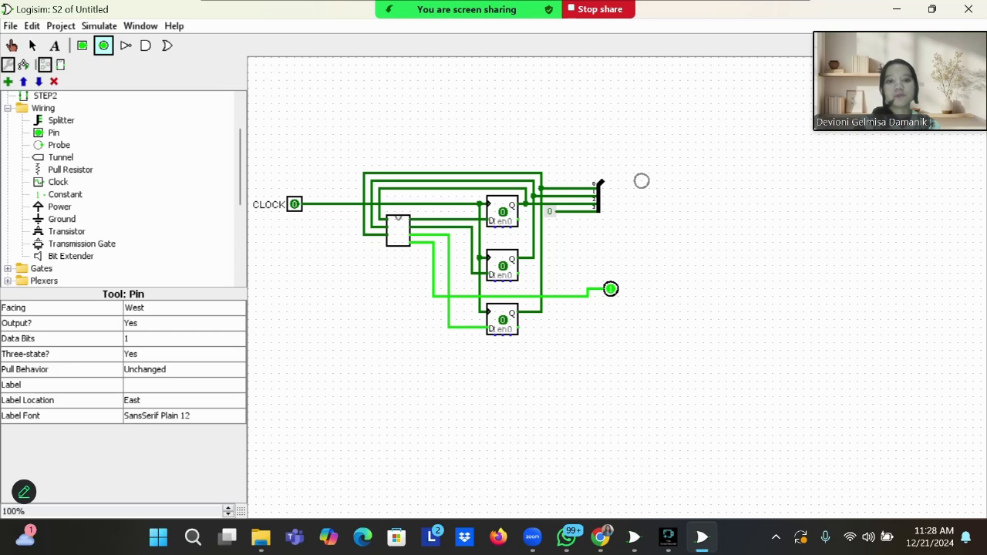
{"action": "left_click", "coordinate": [641, 173]}
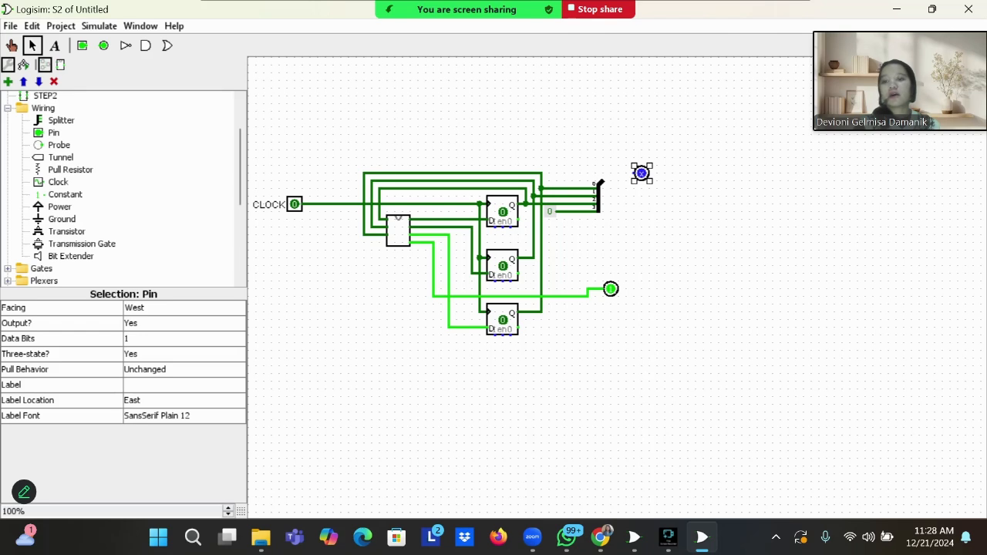
{"action": "left_click", "coordinate": [177, 339]}
{"action": "left_click", "coordinate": [177, 377]}
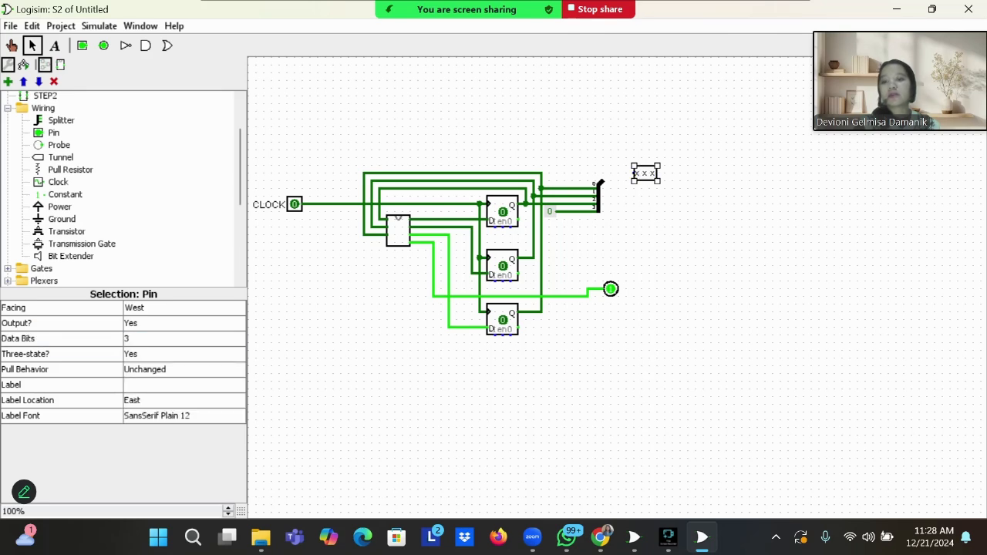
{"action": "left_click", "coordinate": [177, 338]}
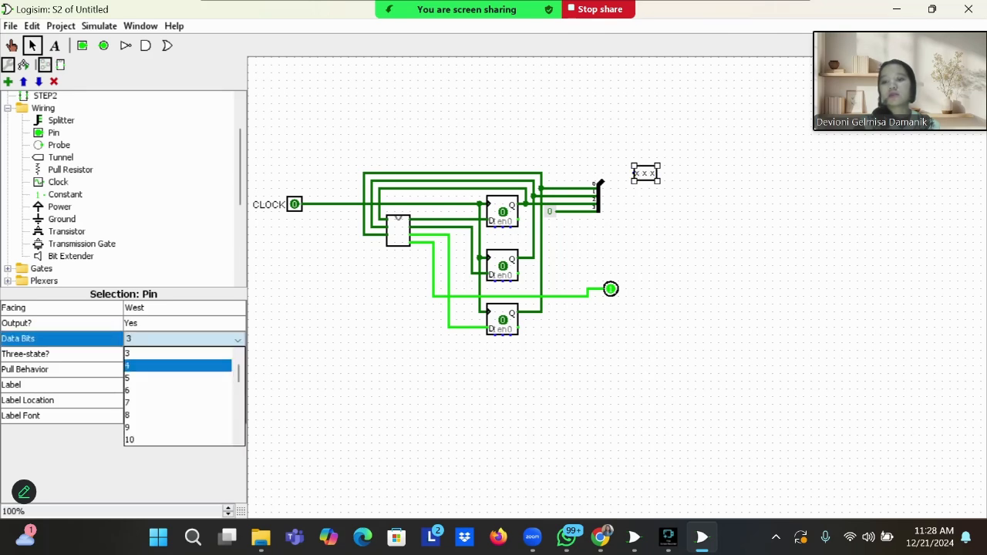
{"action": "left_click", "coordinate": [177, 390]}
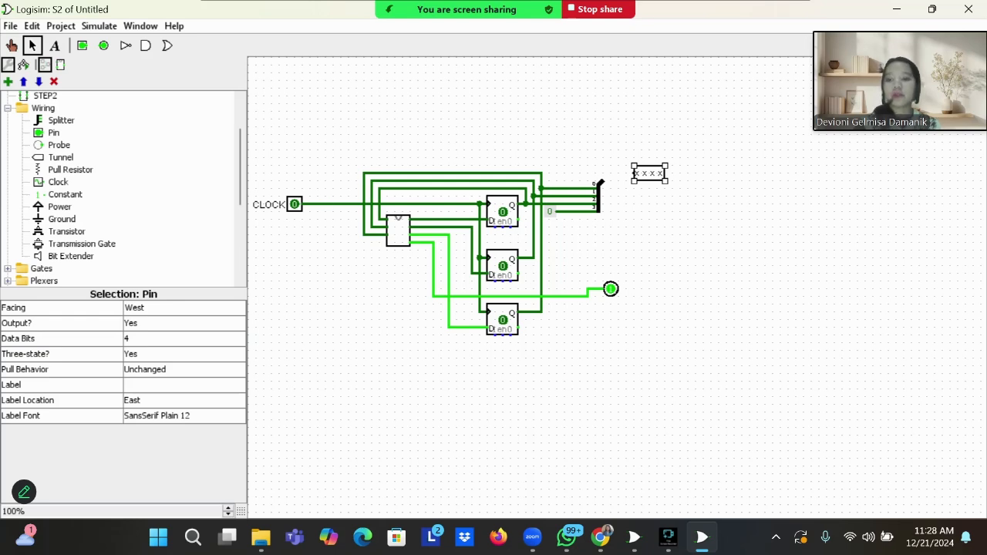
{"action": "left_click", "coordinate": [177, 384]}
{"action": "type", "text": "O"}
{"action": "key", "text": "Return"}
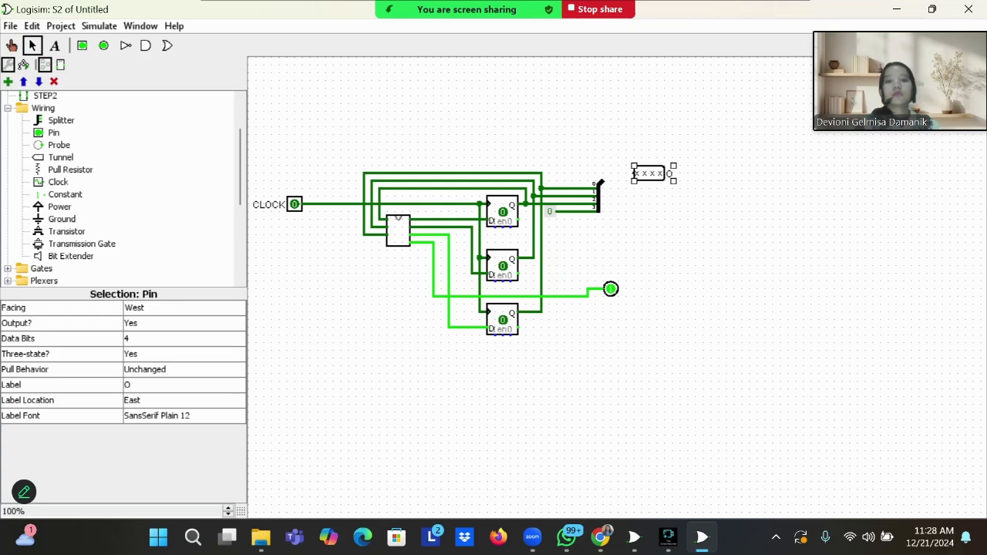
Step: Wire the splitter's combined end to the 4-bit output pin O
{"action": "left_click", "coordinate": [600, 185]}
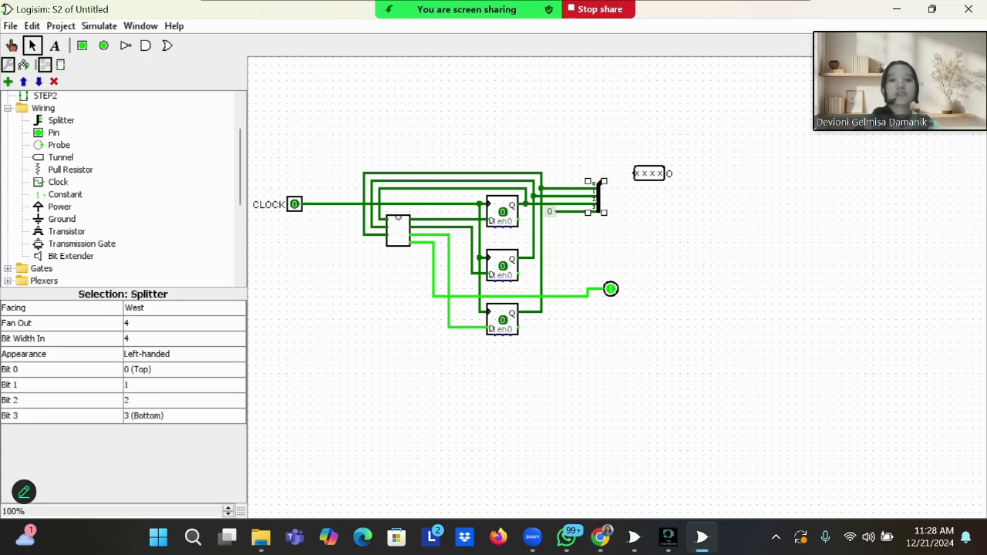
{"action": "left_click_drag", "start_coordinate": [604, 181], "coordinate": [634, 173]}
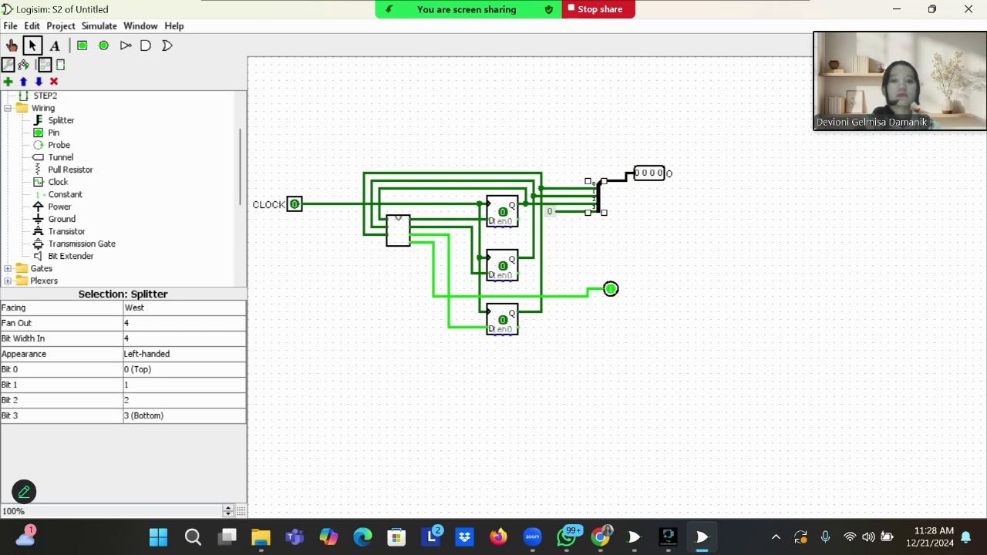
{"action": "left_click", "coordinate": [529, 167]}
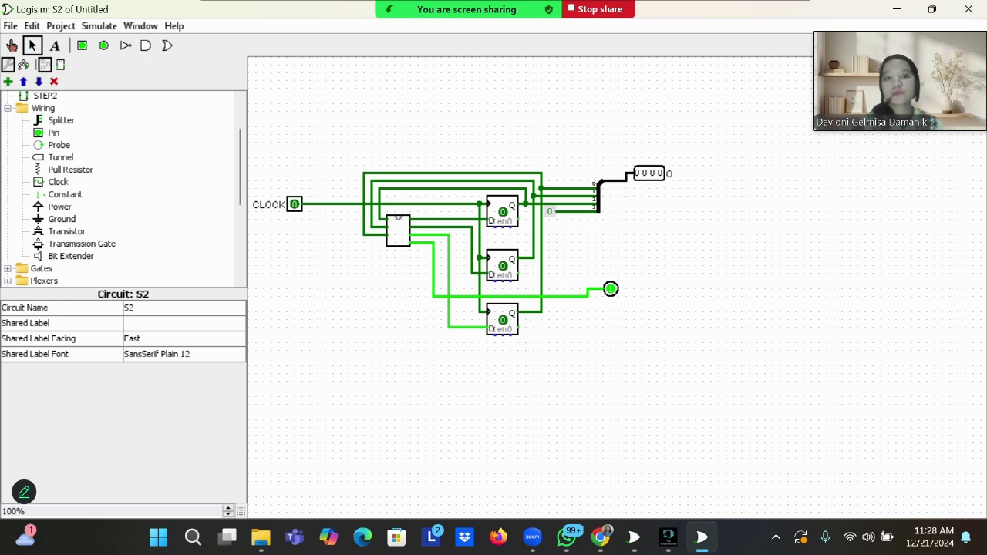
Step: Add a new circuit named S3 to the project
{"action": "scroll", "coordinate": [123, 189], "scroll_direction": "up", "scroll_amount": 3}
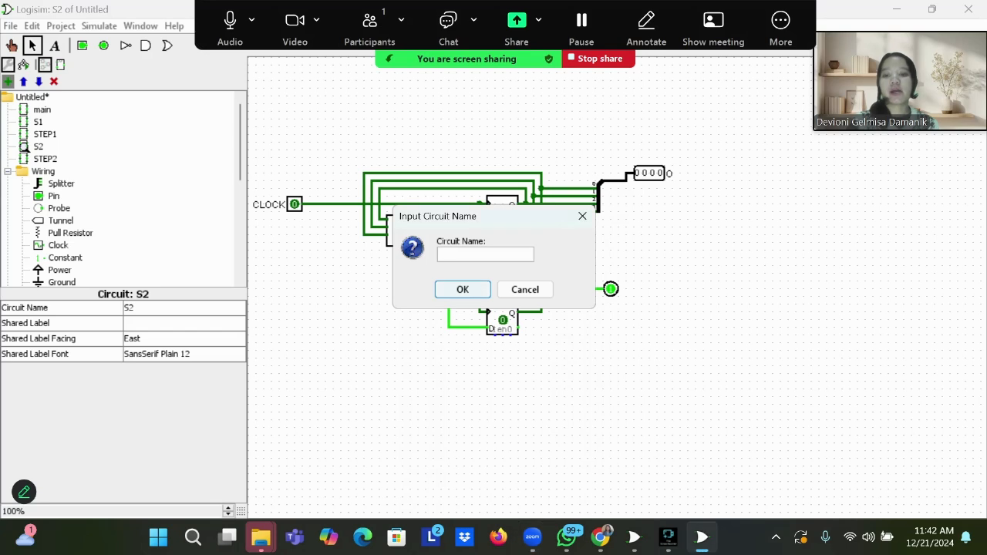
{"action": "type", "text": "S3"}
{"action": "key", "text": "Return"}
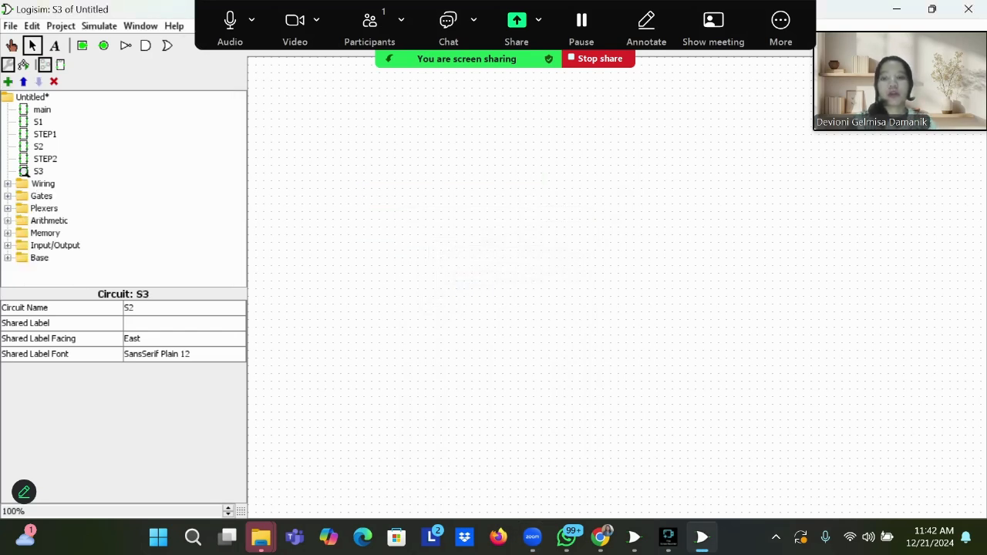
Step: Open the combinational analysis for S3 and add the inputs A and B
{"action": "left_click", "coordinate": [61, 26]}
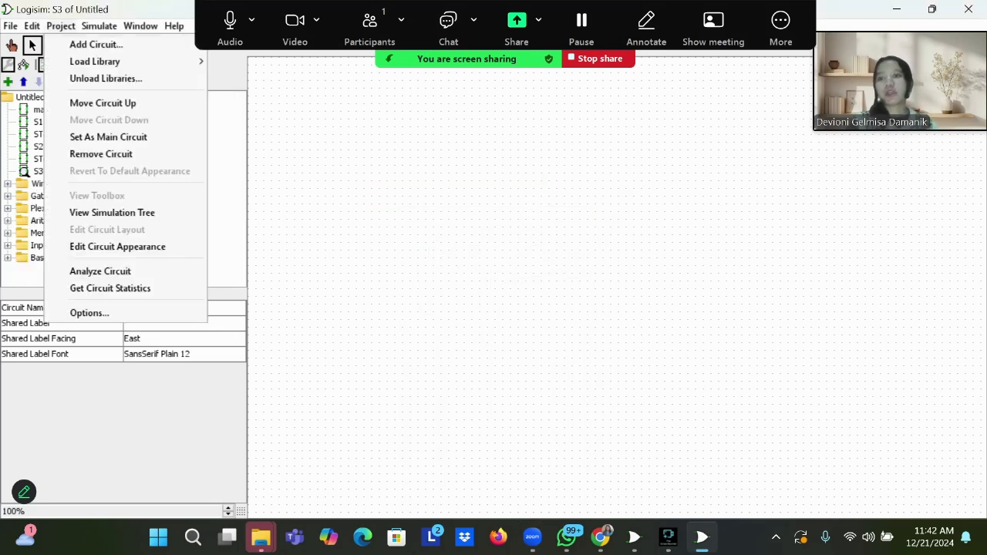
{"action": "left_click", "coordinate": [100, 271]}
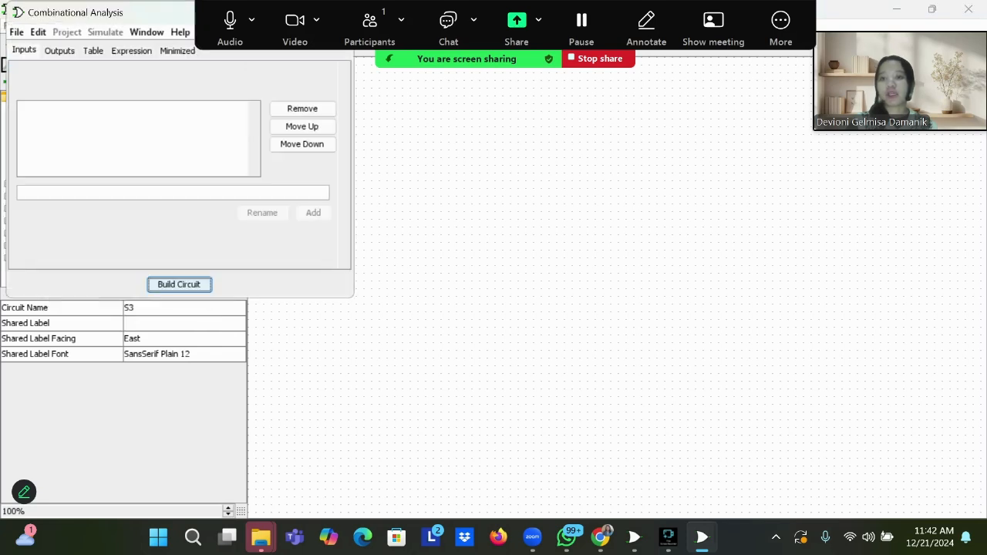
{"action": "left_click", "coordinate": [139, 192]}
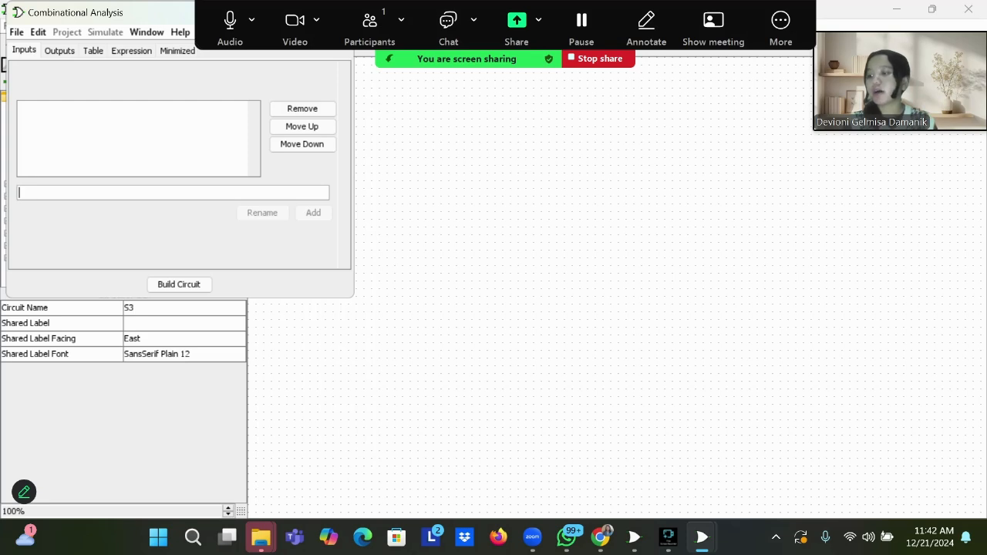
{"action": "type", "text": "A"}
{"action": "key", "text": "Return"}
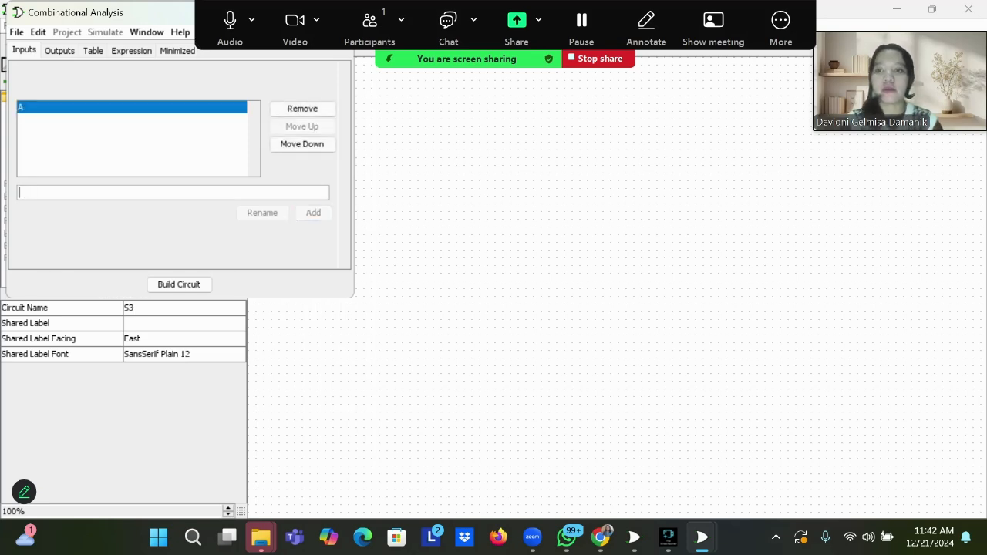
{"action": "type", "text": "B"}
{"action": "key", "text": "Return"}
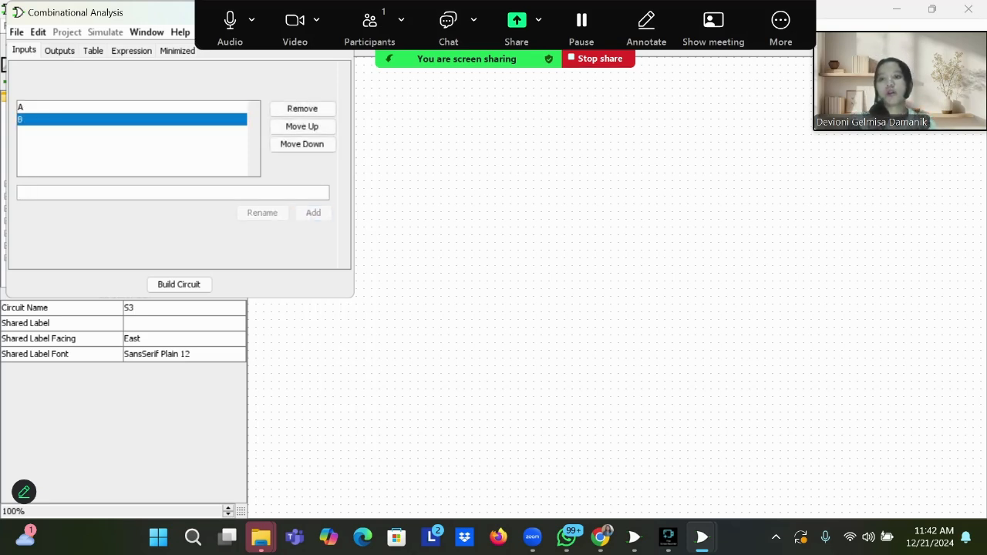
Step: Add the outputs DA, DB and R to the combinational analysis
{"action": "left_click", "coordinate": [59, 51]}
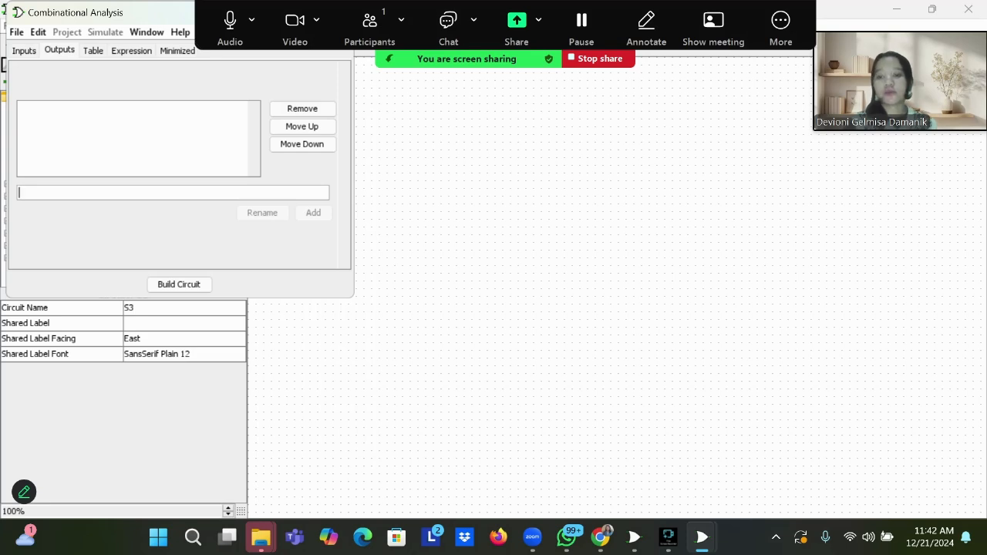
{"action": "type", "text": "DA"}
{"action": "key", "text": "Return"}
{"action": "type", "text": "DB"}
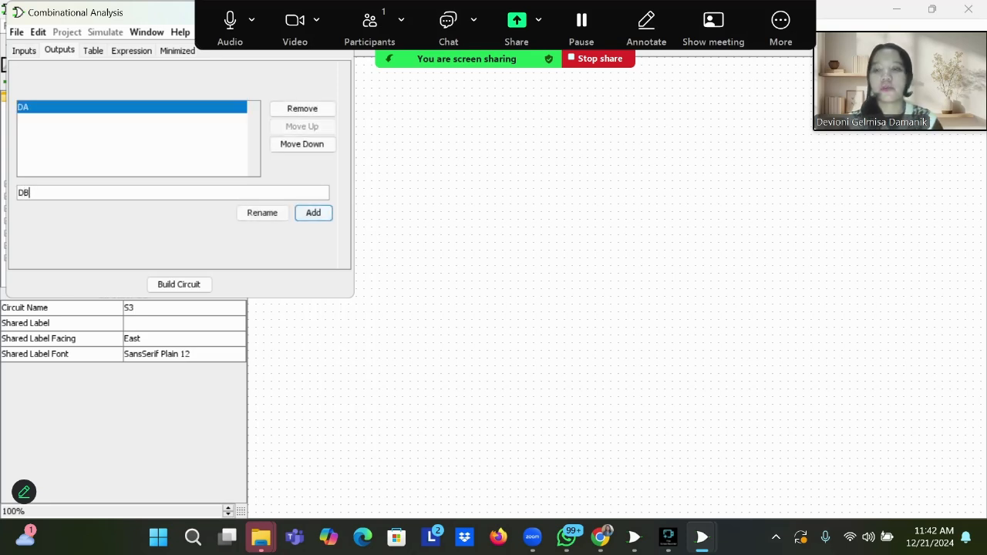
{"action": "key", "text": "Return"}
{"action": "type", "text": "R"}
{"action": "key", "text": "Return"}
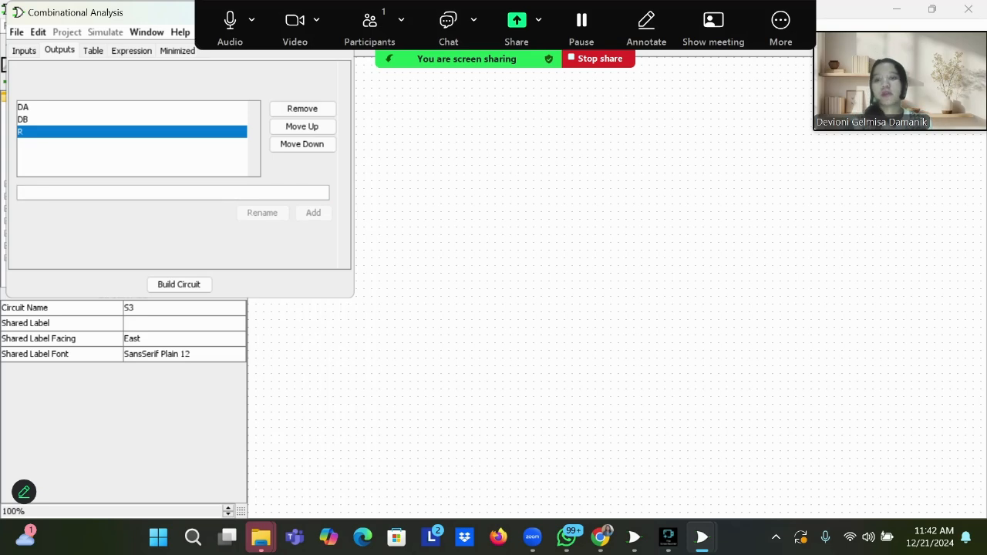
Step: In the truth table, set DB and R to 1 for the row A=0, B=0
{"action": "left_click", "coordinate": [92, 51]}
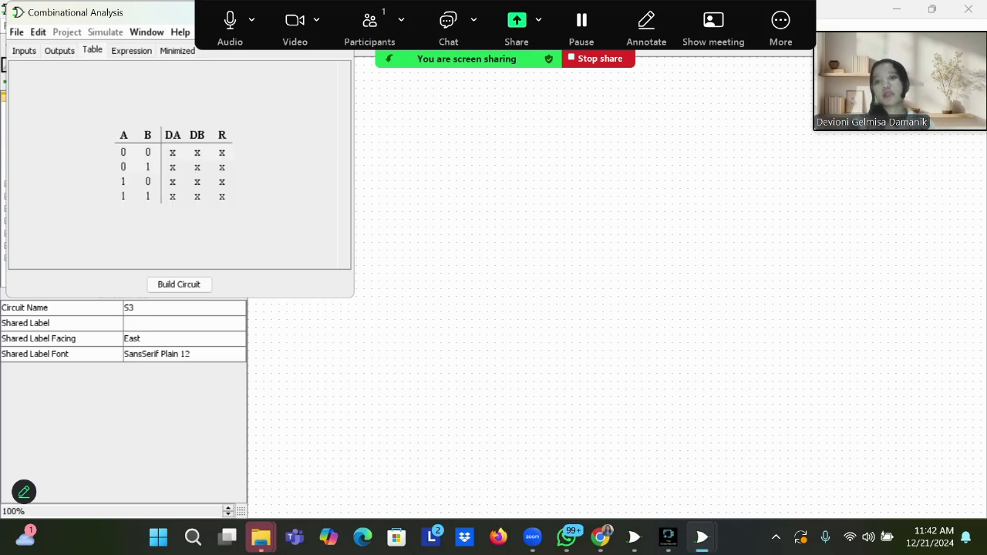
{"action": "left_click", "coordinate": [197, 152]}
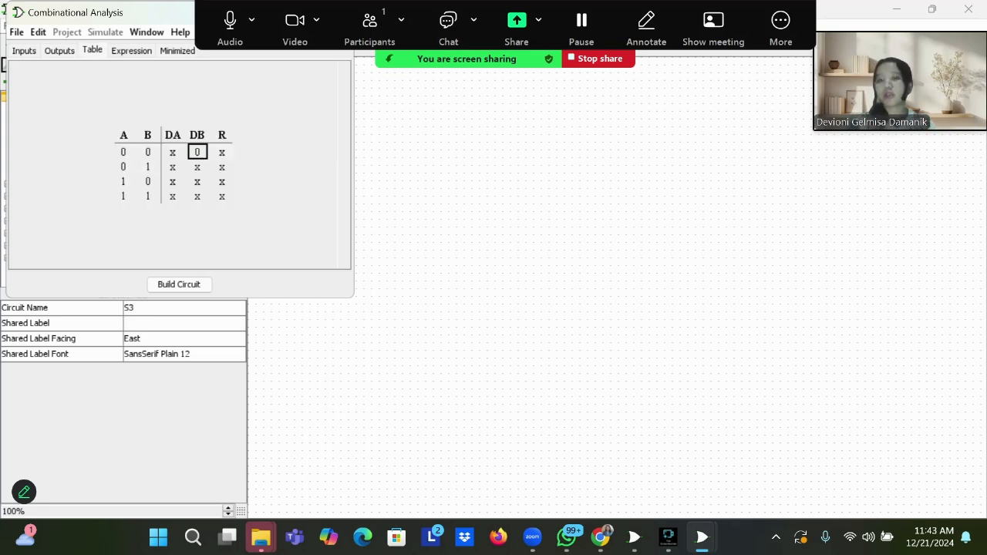
{"action": "left_click", "coordinate": [198, 152]}
{"action": "left_click", "coordinate": [222, 152]}
{"action": "left_click", "coordinate": [222, 152]}
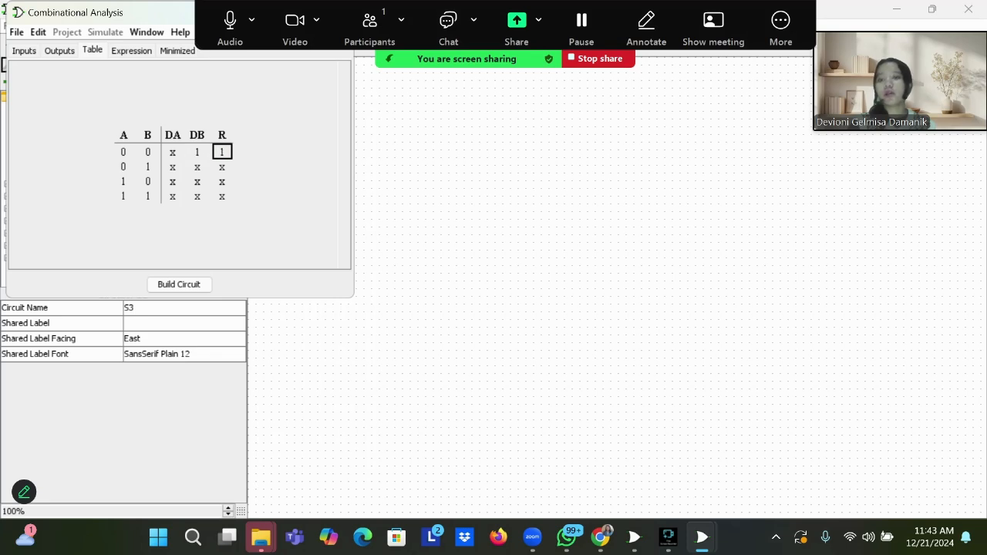
Step: Set DA to 0 for row A=0, B=0, and fill row A=0, B=1 with DA=1, DB=0 and R=0
{"action": "left_click", "coordinate": [172, 167]}
{"action": "key", "text": "space"}
{"action": "key", "text": "space"}
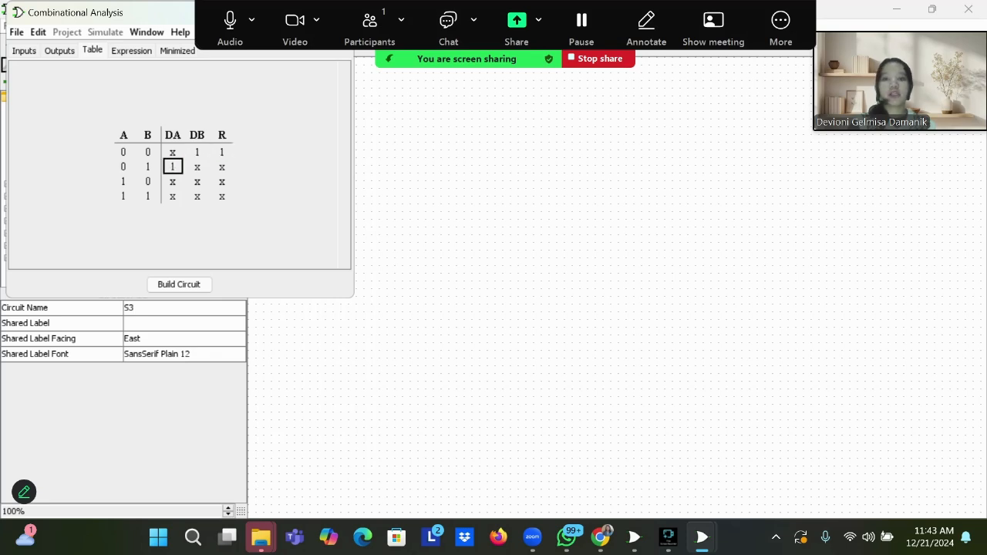
{"action": "left_click", "coordinate": [173, 152]}
{"action": "left_click", "coordinate": [173, 167]}
{"action": "left_click", "coordinate": [173, 152]}
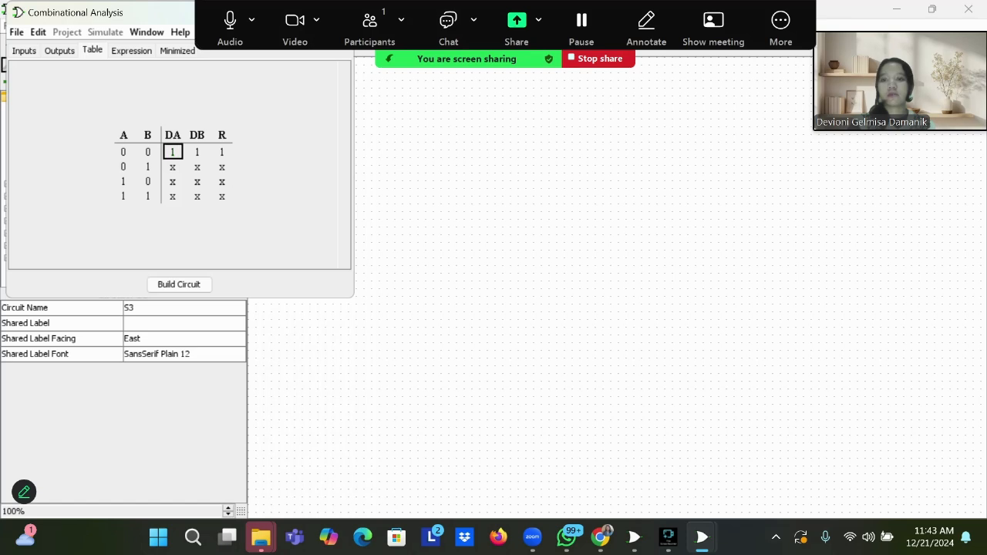
{"action": "left_click", "coordinate": [173, 152]}
{"action": "left_click", "coordinate": [173, 151]}
{"action": "left_click", "coordinate": [172, 167]}
{"action": "left_click", "coordinate": [173, 166]}
{"action": "left_click", "coordinate": [197, 167]}
{"action": "left_click", "coordinate": [222, 167]}
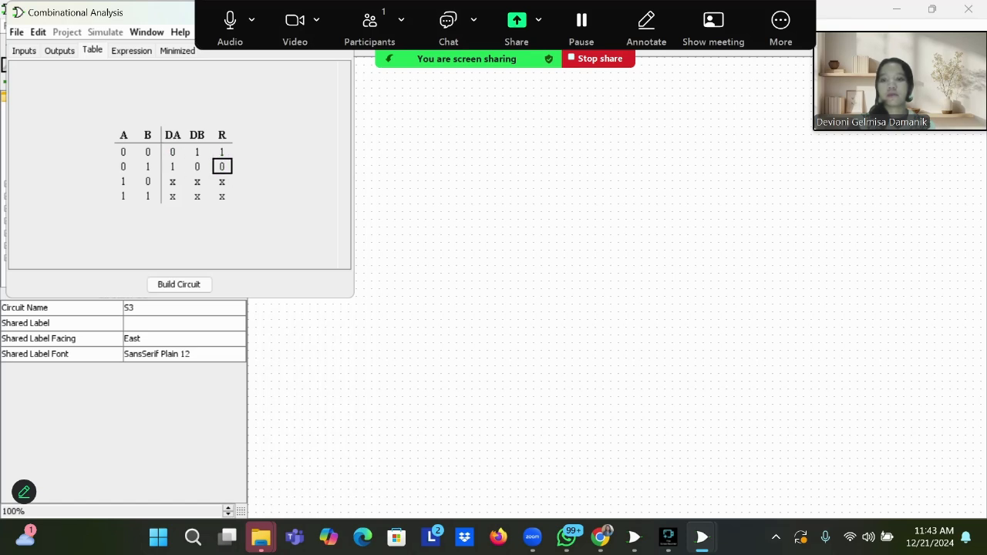
Step: Set DA, DB and R to 0 in both truth table rows where A=1
{"action": "left_click", "coordinate": [173, 181]}
{"action": "left_click", "coordinate": [173, 196]}
{"action": "left_click", "coordinate": [198, 182]}
{"action": "left_click", "coordinate": [197, 196]}
{"action": "left_click", "coordinate": [197, 181]}
{"action": "left_click", "coordinate": [198, 182]}
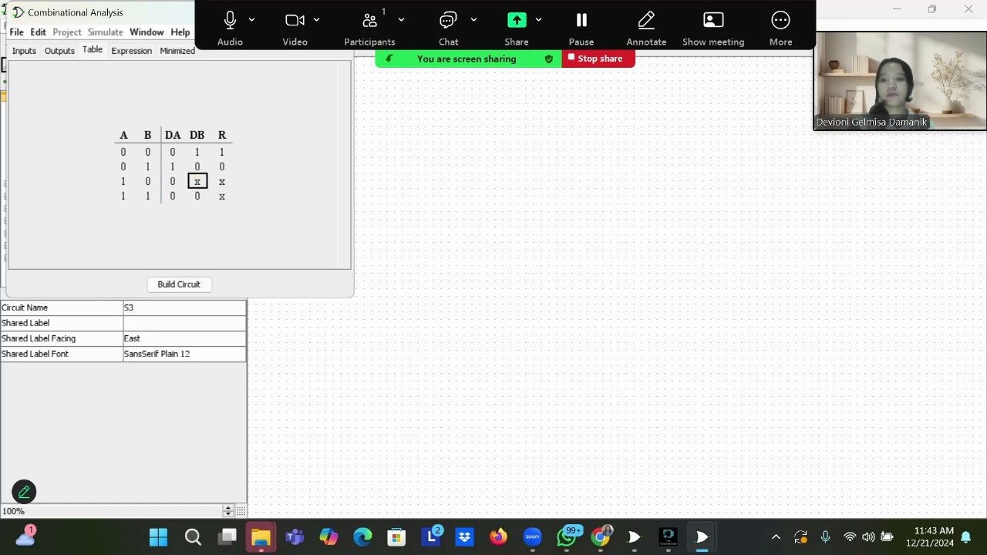
{"action": "left_click", "coordinate": [223, 196]}
{"action": "left_click", "coordinate": [222, 182]}
{"action": "left_click", "coordinate": [197, 181]}
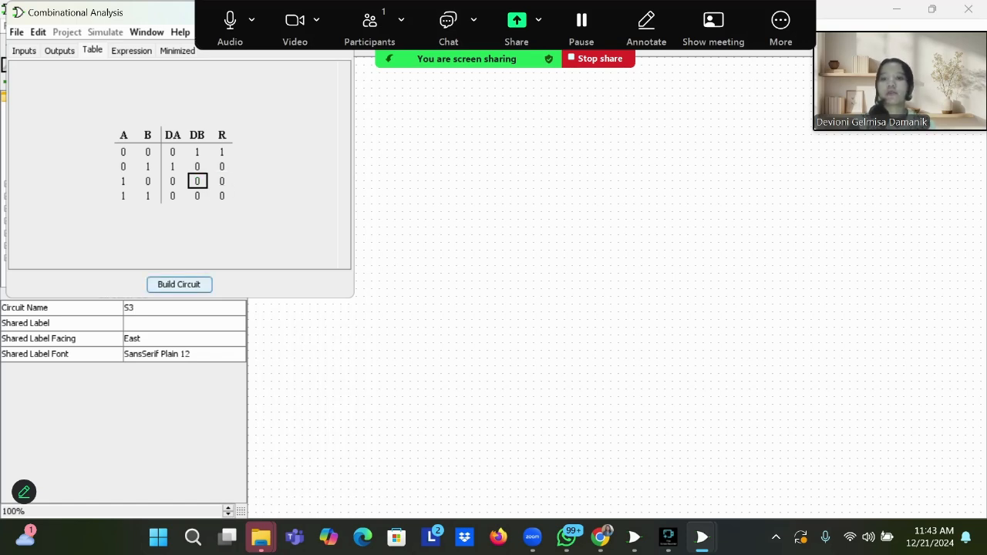
Step: Build the circuit from the truth table under the name STEP3
{"action": "left_click", "coordinate": [179, 284]}
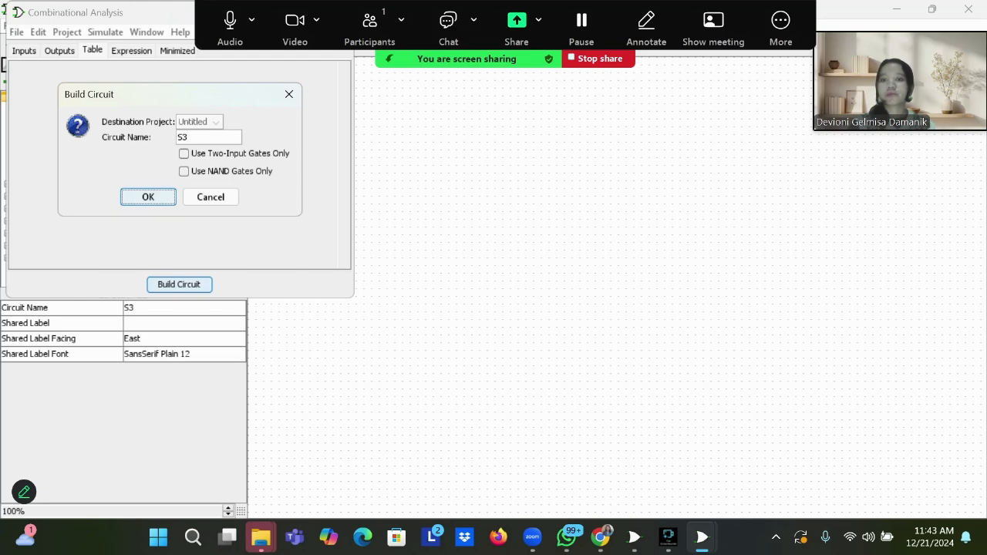
{"action": "key", "text": "BackSpace"}
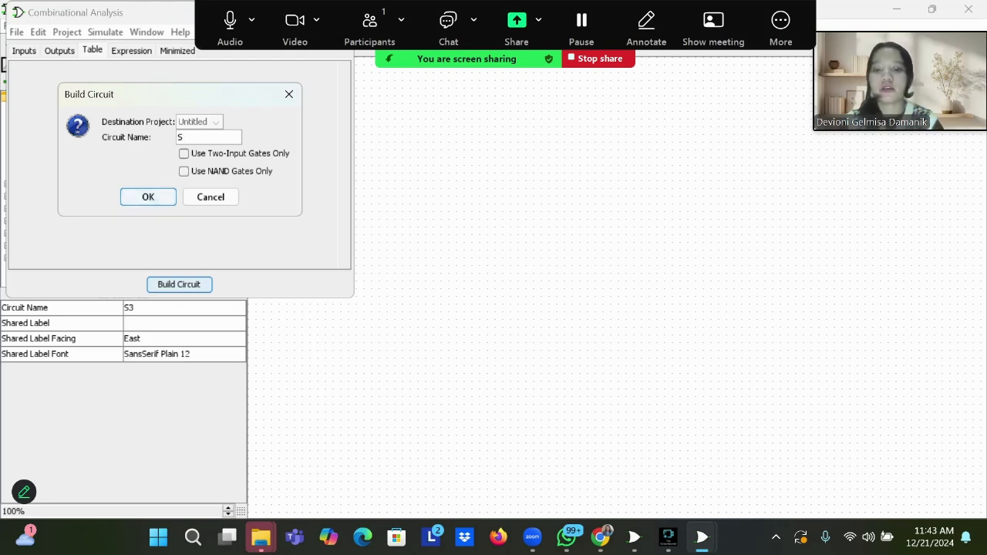
{"action": "type", "text": "TEP"}
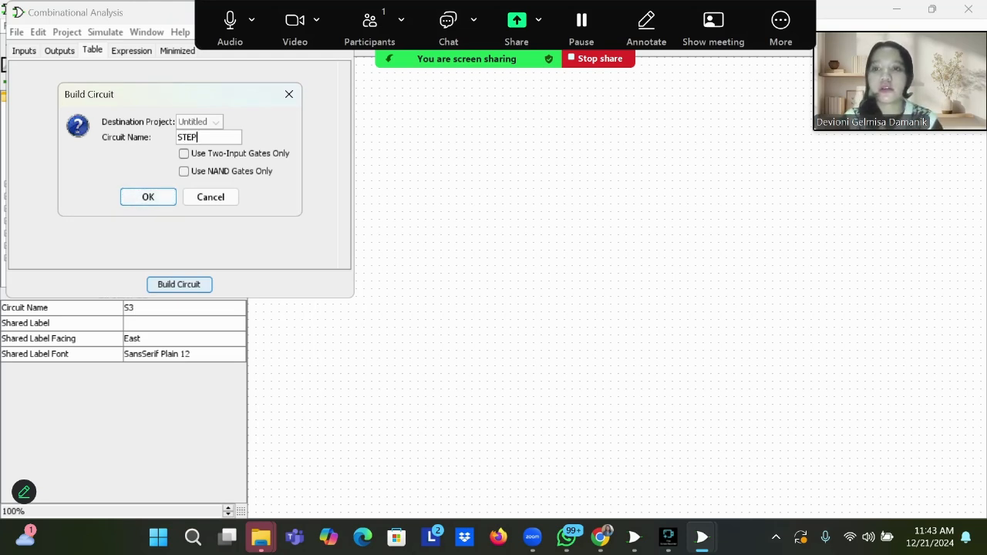
{"action": "type", "text": "1"}
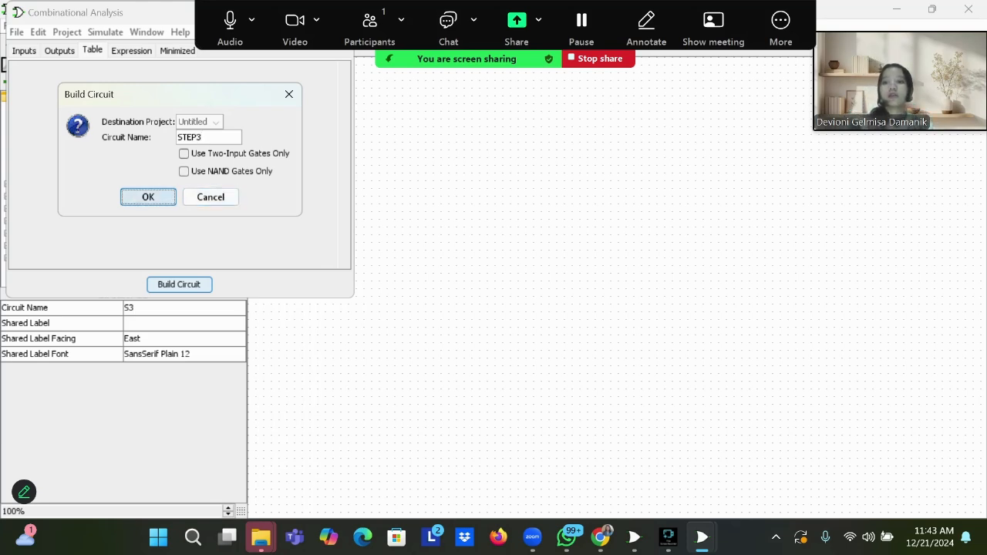
{"action": "left_click", "coordinate": [148, 197]}
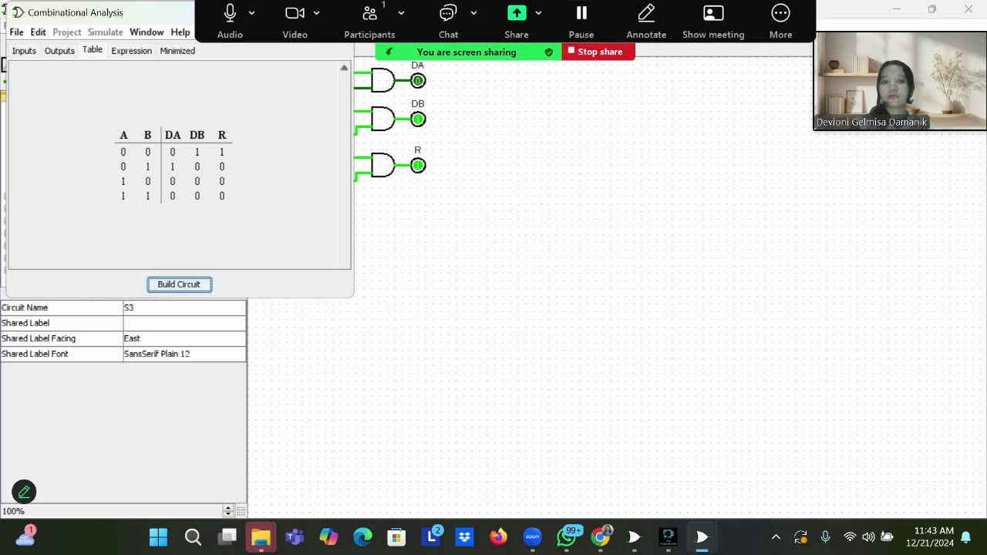
Step: Close the Combinational Analysis window
{"action": "left_click", "coordinate": [336, 12]}
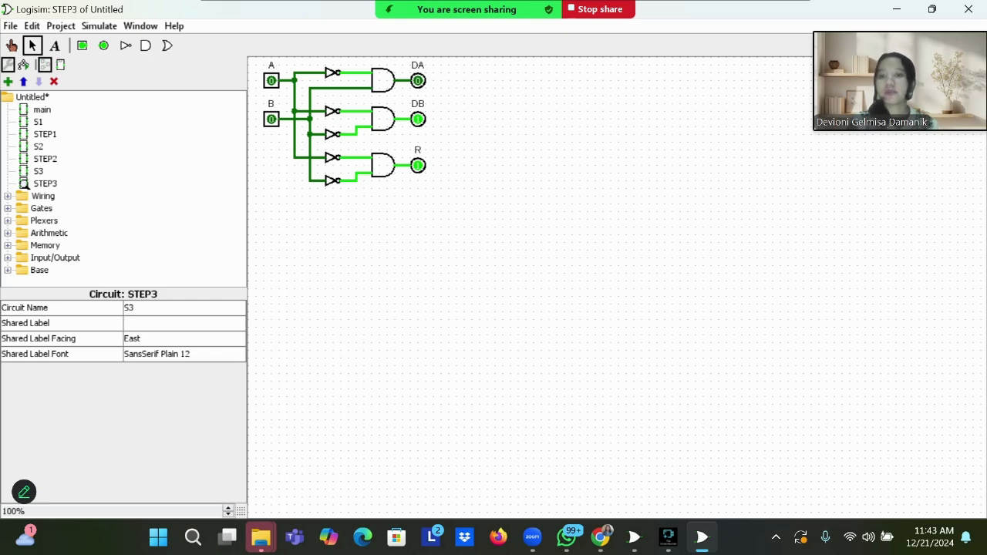
Step: Try to set the shared label of the displayed circuit to STEP3
{"action": "left_click", "coordinate": [184, 324]}
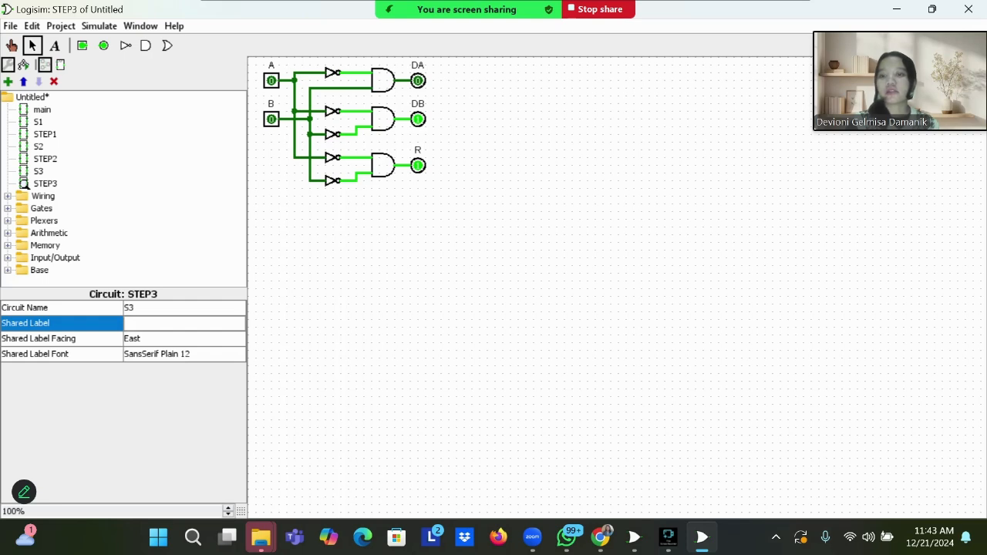
{"action": "type", "text": "ST"}
{"action": "key", "text": "BackSpace"}
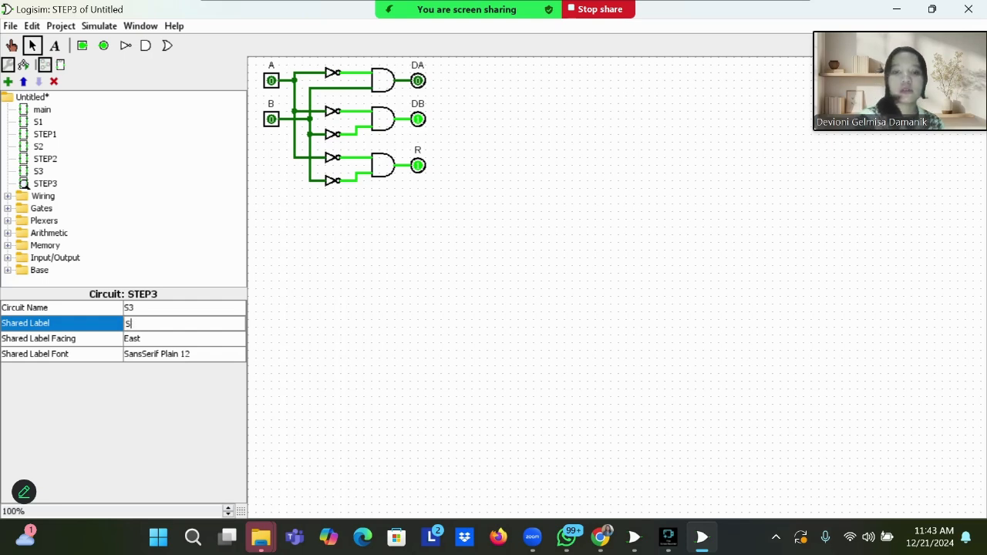
{"action": "type", "text": "TEP3"}
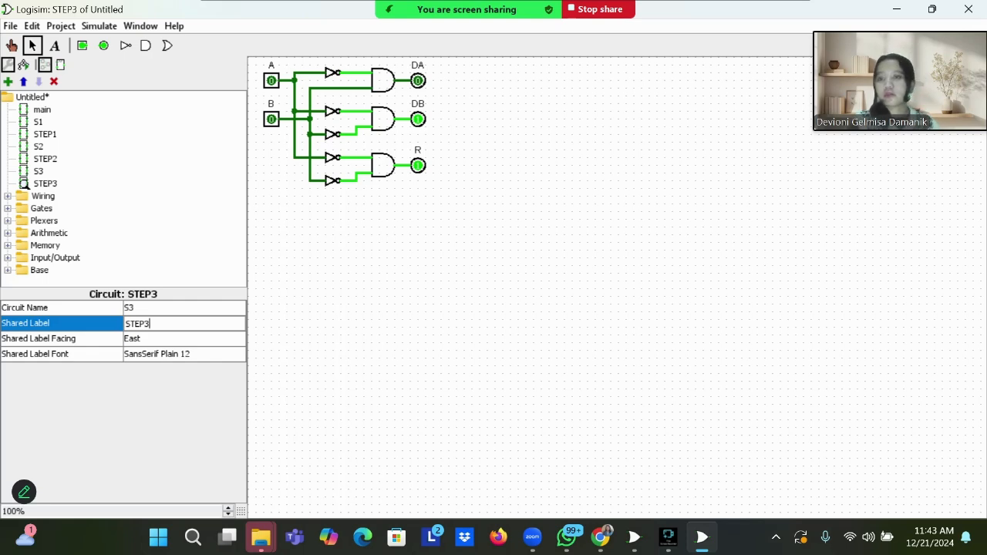
{"action": "left_click", "coordinate": [45, 159]}
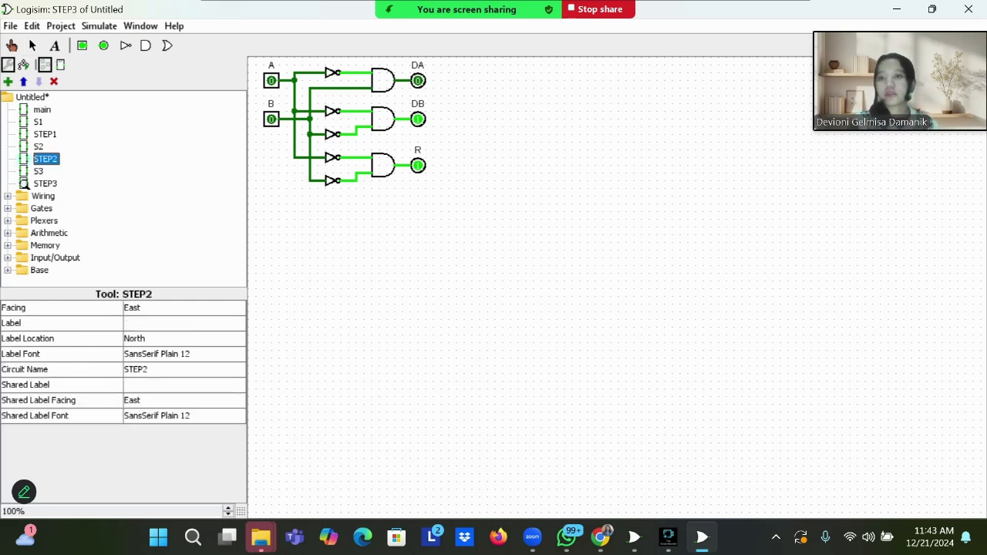
Step: Set the shared label of circuit S3 to S3
{"action": "left_click", "coordinate": [39, 171]}
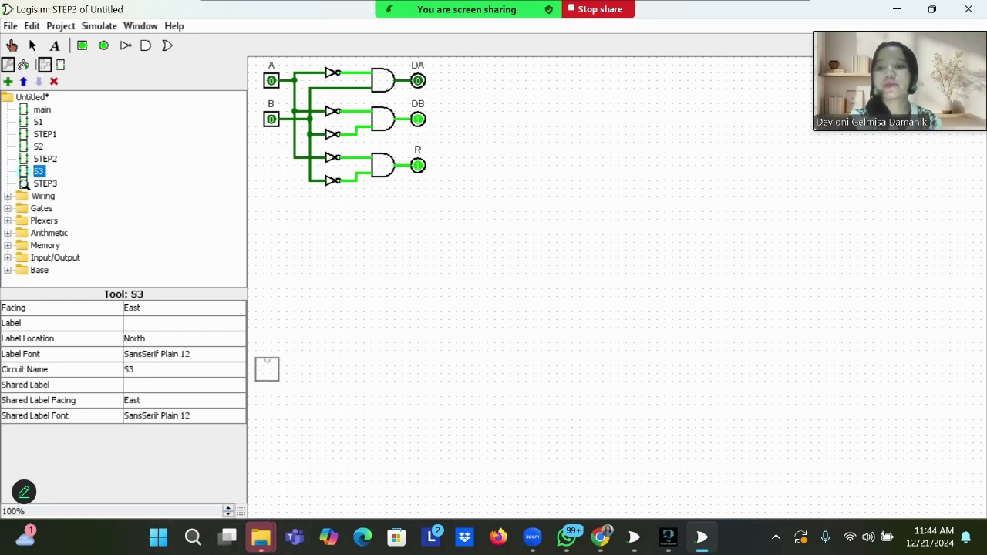
{"action": "left_click", "coordinate": [184, 385]}
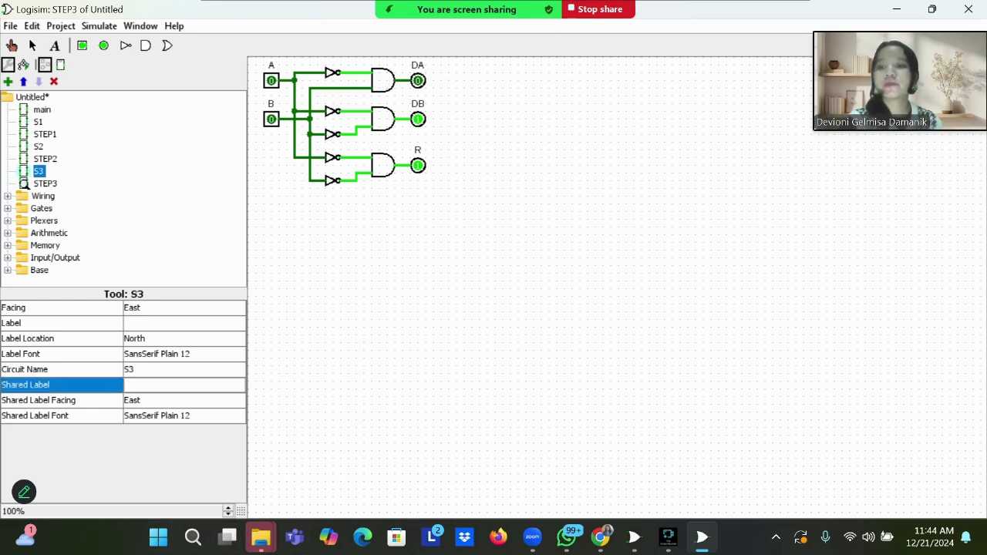
{"action": "type", "text": "S3"}
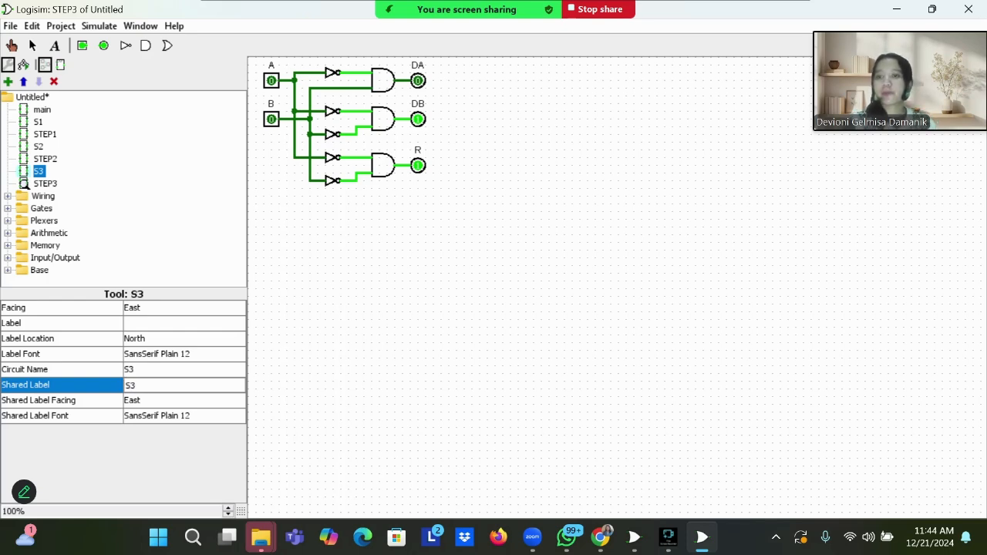
{"action": "key", "text": "Return"}
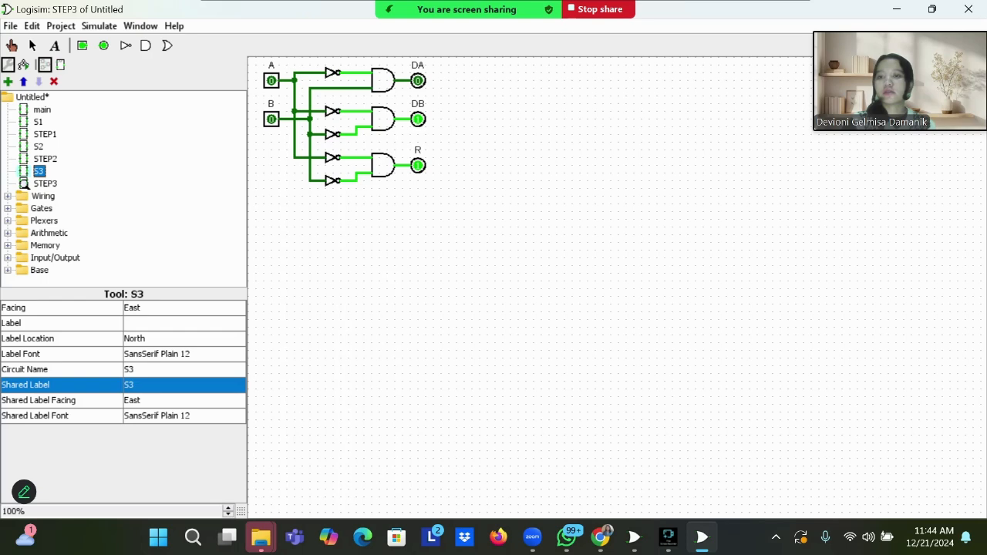
Step: Open the empty S3 circuit and place a STEP3 subcircuit in it
{"action": "double_click", "coordinate": [38, 171]}
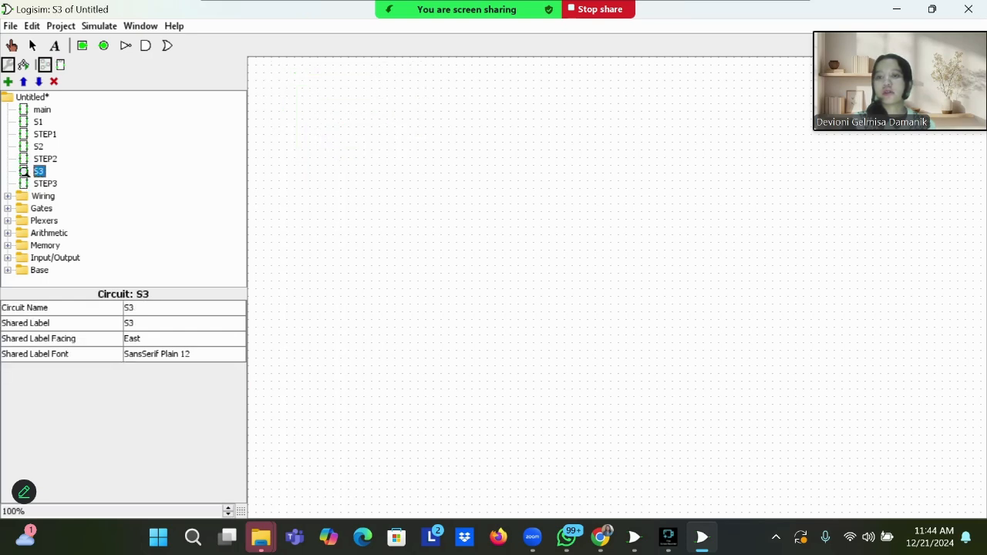
{"action": "left_click", "coordinate": [46, 184]}
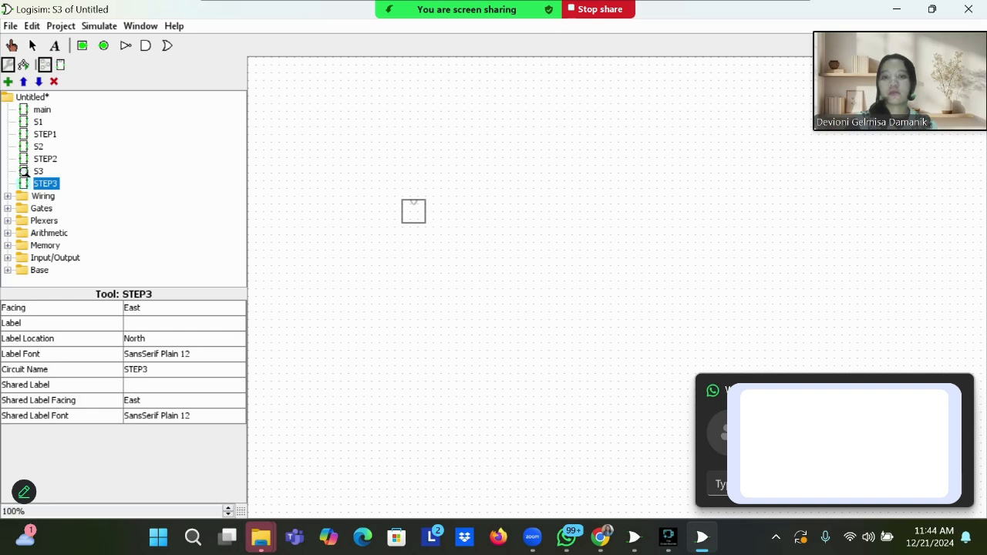
{"action": "left_click", "coordinate": [406, 211]}
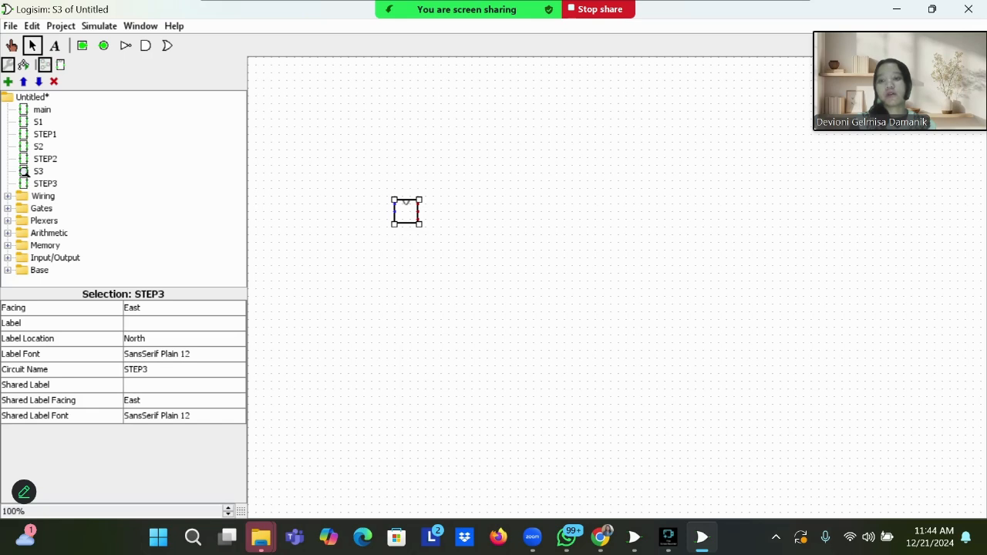
Step: Place two D flip-flops, one above the other, on the output side of the STEP3 subcircuit
{"action": "left_click", "coordinate": [7, 245]}
{"action": "left_click", "coordinate": [68, 169]}
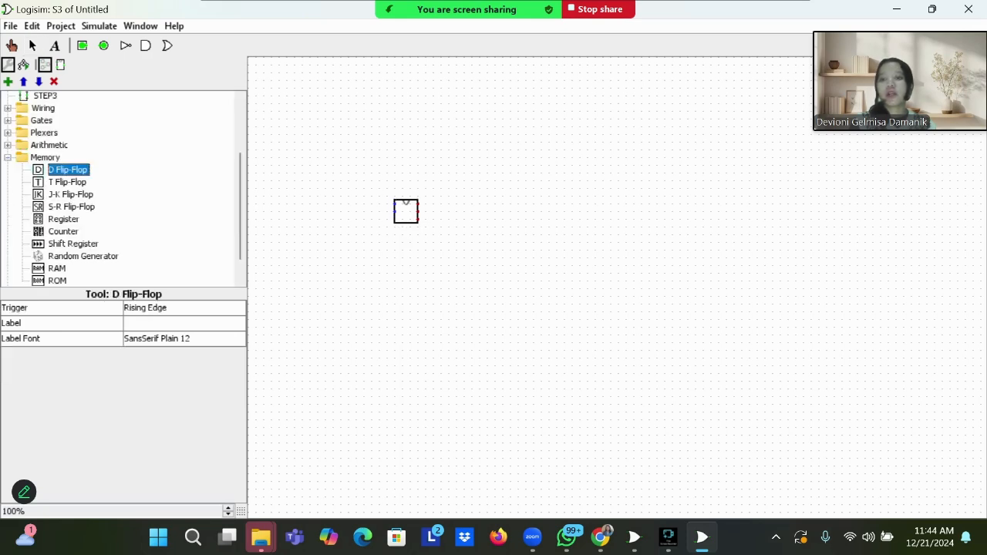
{"action": "left_click", "coordinate": [495, 196]}
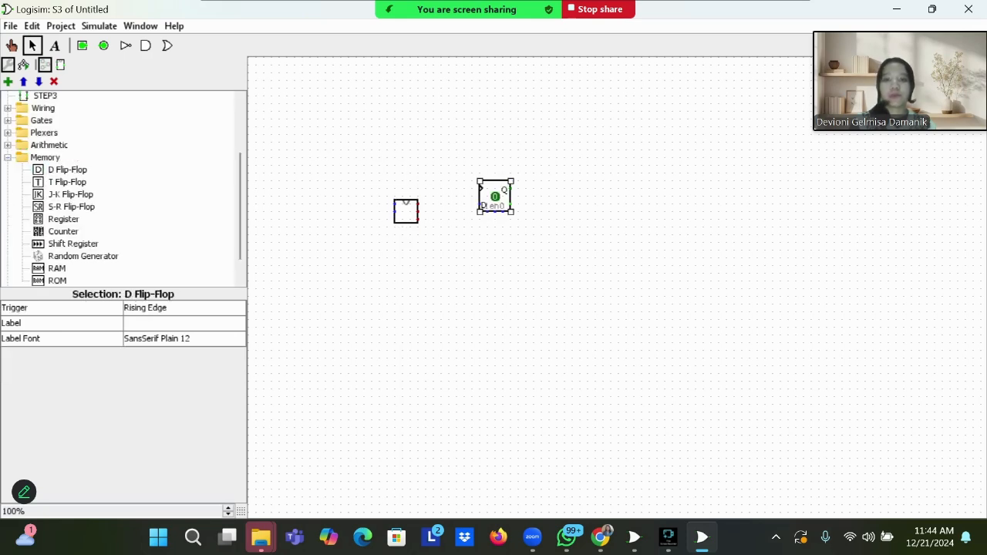
{"action": "left_click", "coordinate": [68, 170]}
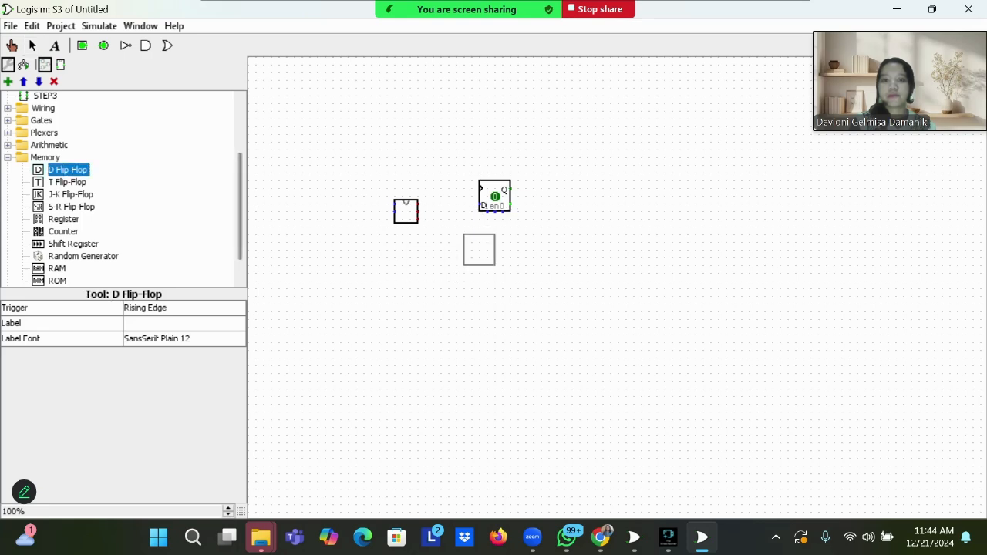
{"action": "left_click", "coordinate": [495, 250]}
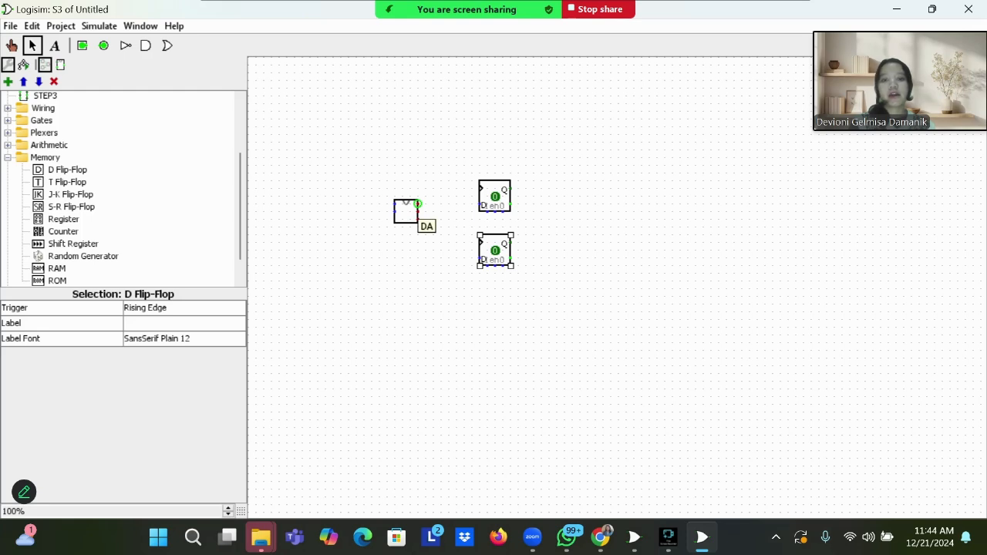
Step: Wire STEP3's DA and DB outputs to the upper and lower flip-flops' D inputs, and feed their Q outputs back to A and B
{"action": "left_click_drag", "start_coordinate": [418, 204], "coordinate": [479, 204]}
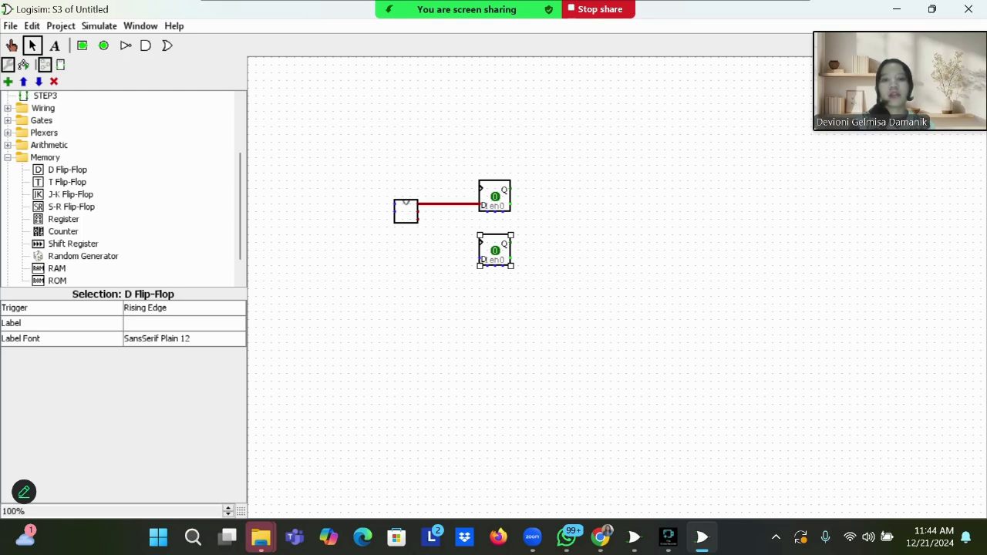
{"action": "left_click_drag", "start_coordinate": [417, 211], "coordinate": [479, 258]}
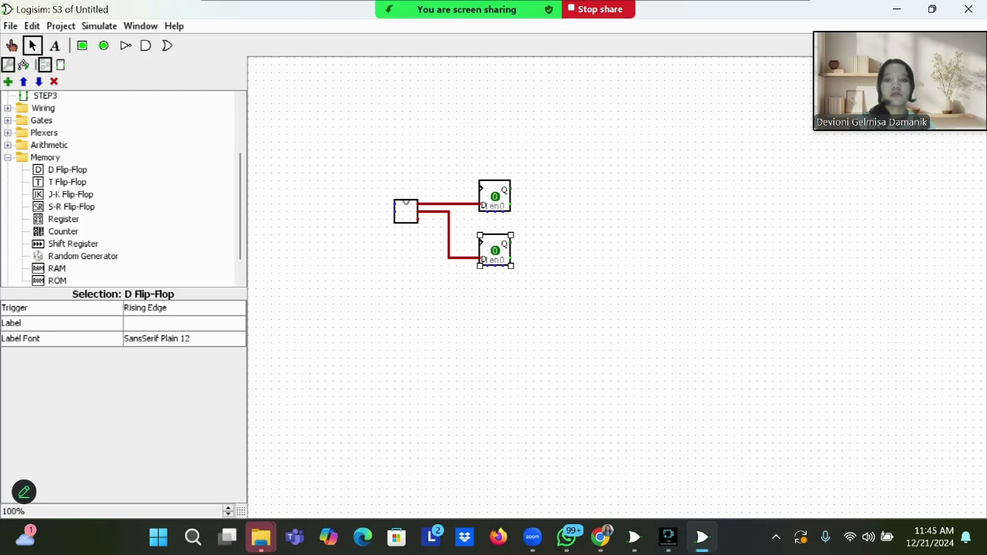
{"action": "mouse_move", "coordinate": [394, 204]}
{"action": "left_mouse_down"}
{"action": "mouse_move", "coordinate": [378, 189]}
{"action": "mouse_move", "coordinate": [386, 170]}
{"action": "mouse_move", "coordinate": [449, 165]}
{"action": "mouse_move", "coordinate": [518, 178]}
{"action": "mouse_move", "coordinate": [518, 189]}
{"action": "left_mouse_up"}
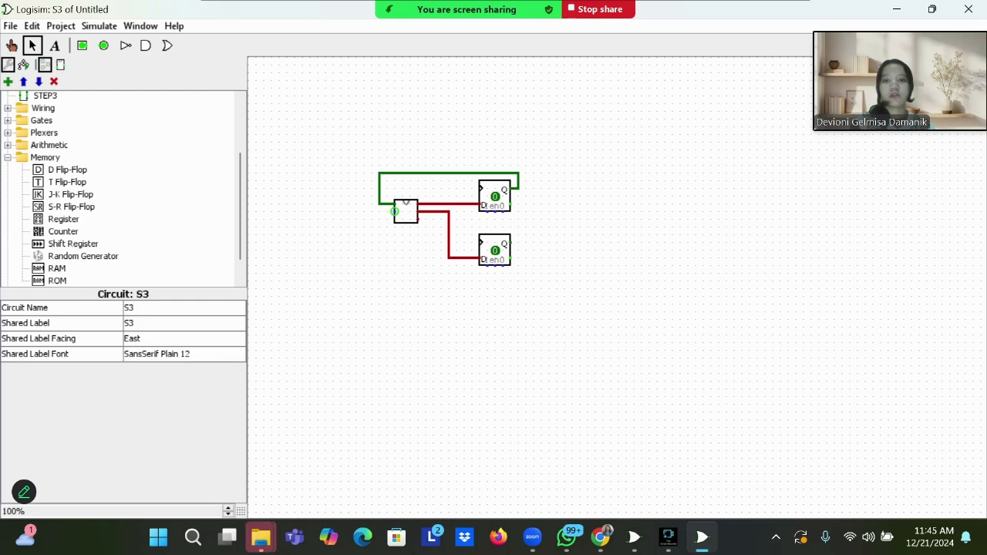
{"action": "left_click_drag", "start_coordinate": [394, 212], "coordinate": [510, 243]}
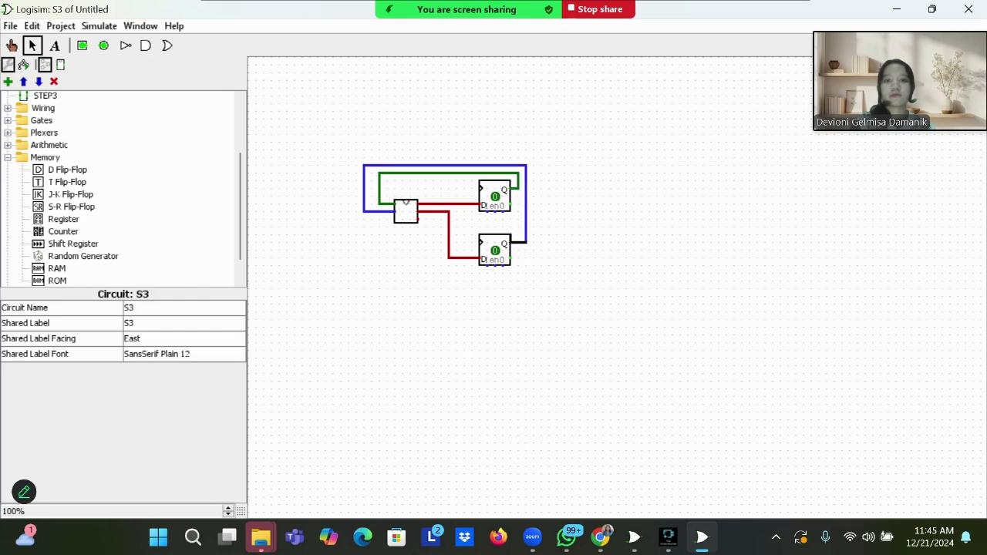
Step: Add an input pin labelled CLICK before the STEP3 subcircuit and wire it to the upper flip-flop's clock input
{"action": "left_click", "coordinate": [82, 44]}
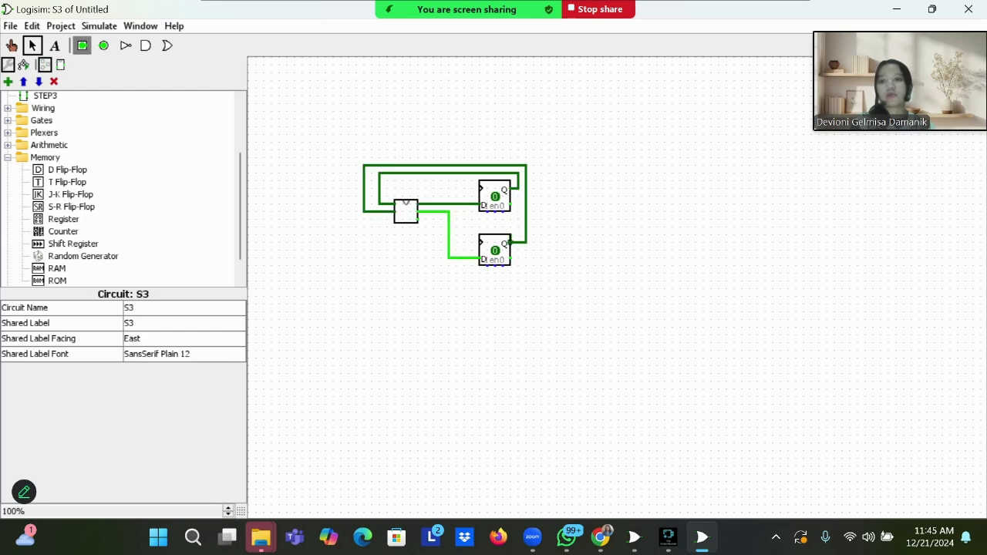
{"action": "left_click", "coordinate": [309, 180]}
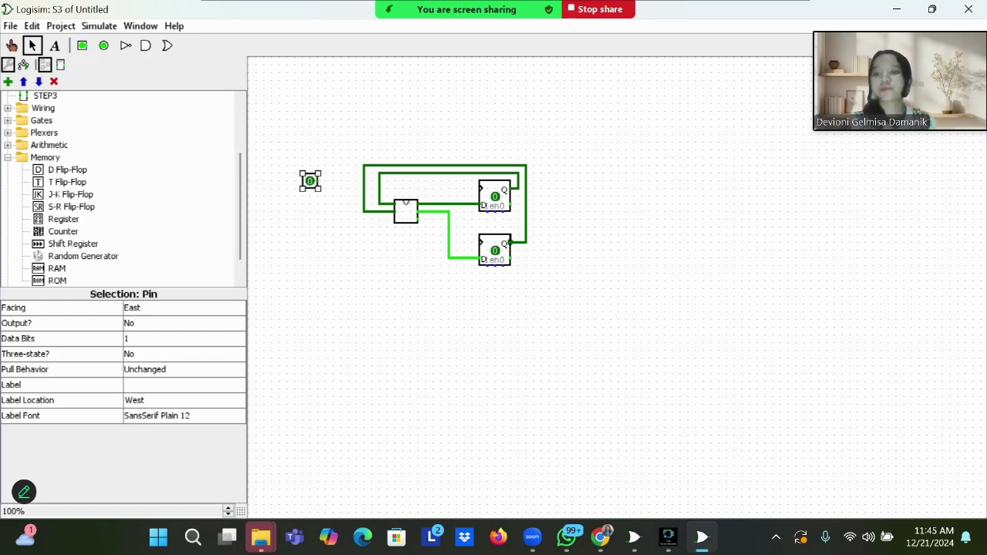
{"action": "left_click", "coordinate": [184, 385]}
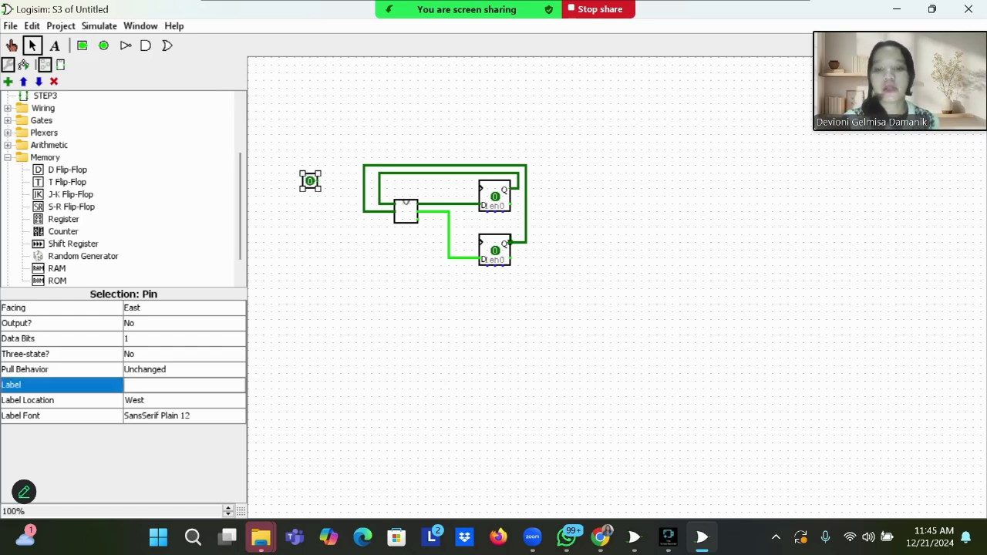
{"action": "type", "text": "CLICK"}
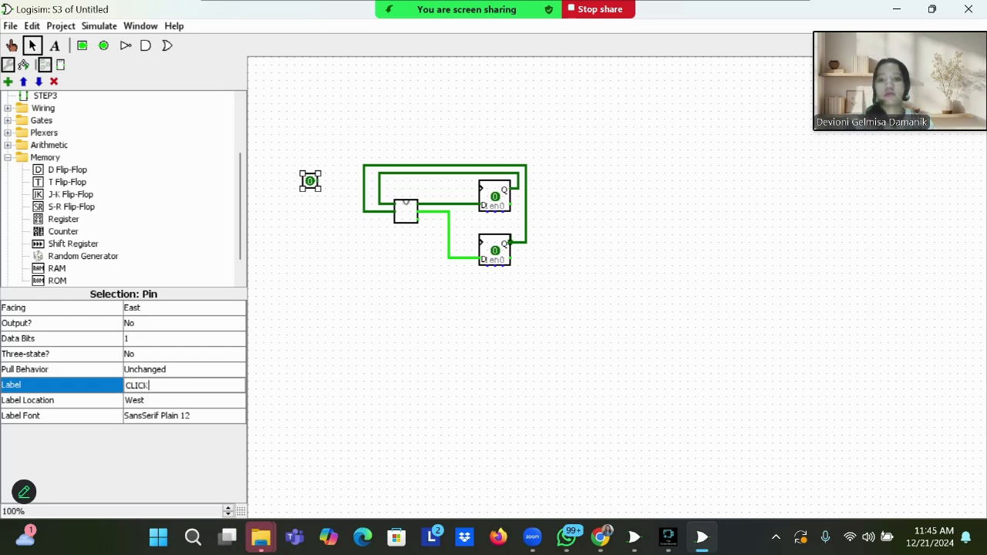
{"action": "key", "text": "Return"}
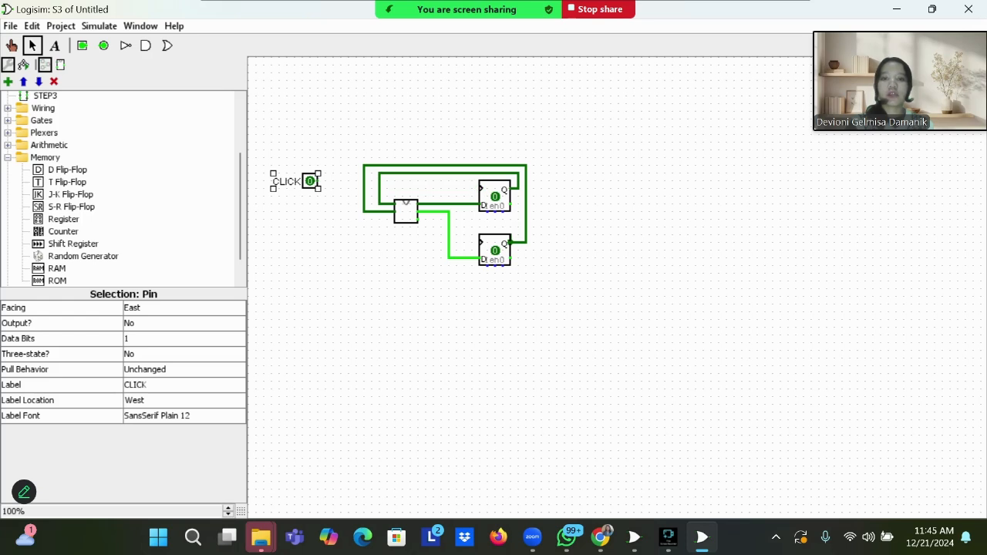
{"action": "left_click_drag", "start_coordinate": [479, 188], "coordinate": [318, 181]}
{"action": "left_click", "coordinate": [401, 137]}
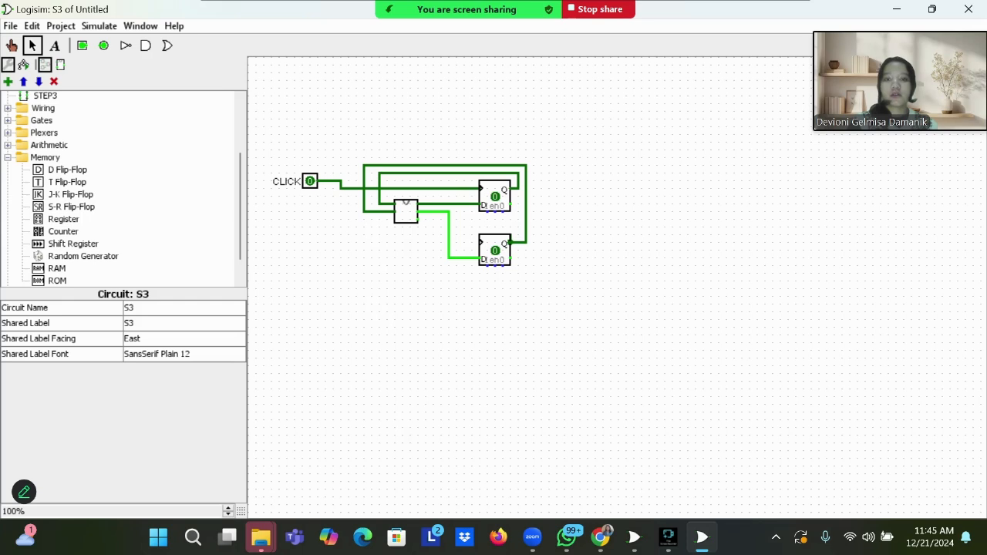
Step: Add a one-bit output pin at the far side of circuit S3 and wire the STEP3 block's lowest output to it
{"action": "left_click", "coordinate": [103, 44]}
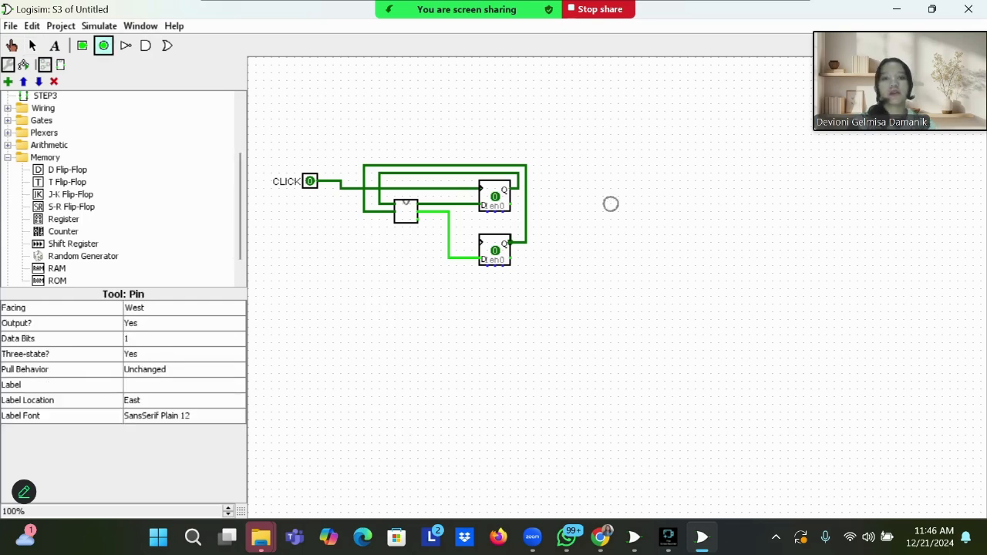
{"action": "left_click", "coordinate": [634, 227]}
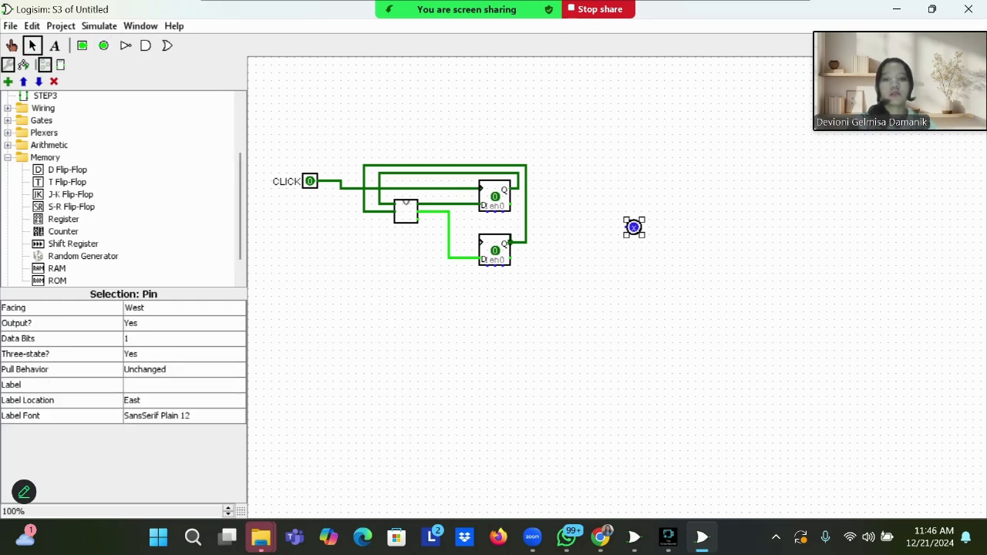
{"action": "left_click", "coordinate": [416, 219]}
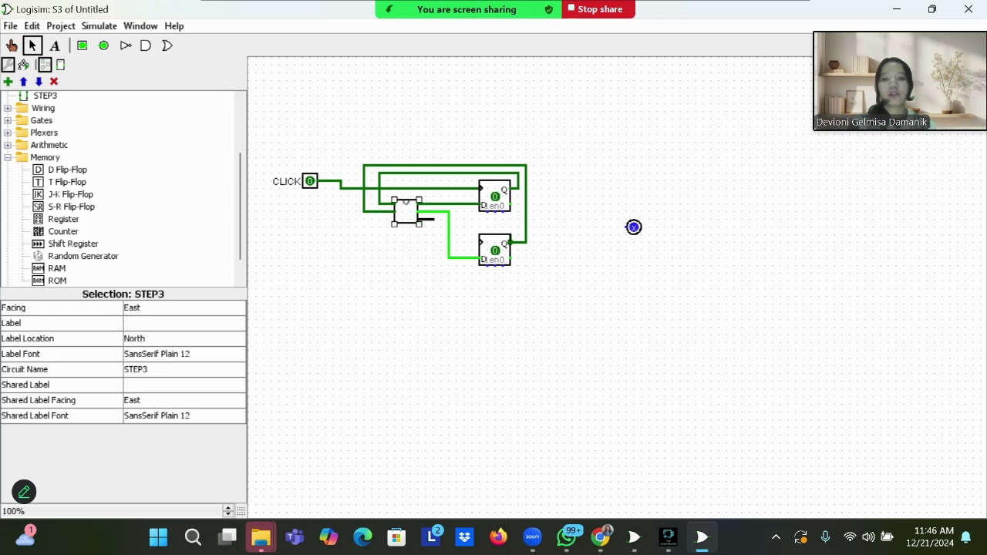
{"action": "left_click_drag", "start_coordinate": [433, 227], "coordinate": [634, 226]}
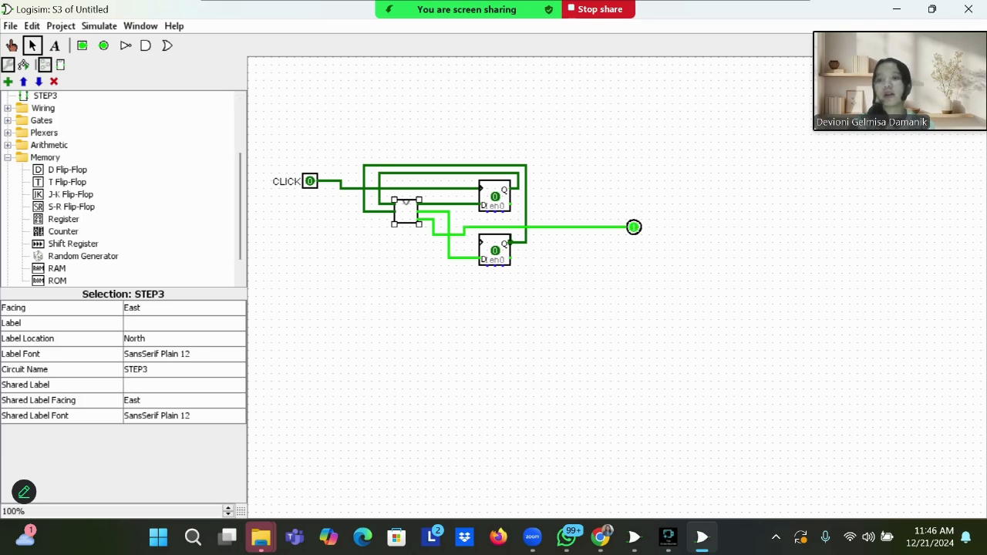
Step: Add a splitter beyond the upper D flip-flop with fan out 4 and bit width in 4
{"action": "left_click", "coordinate": [8, 107]}
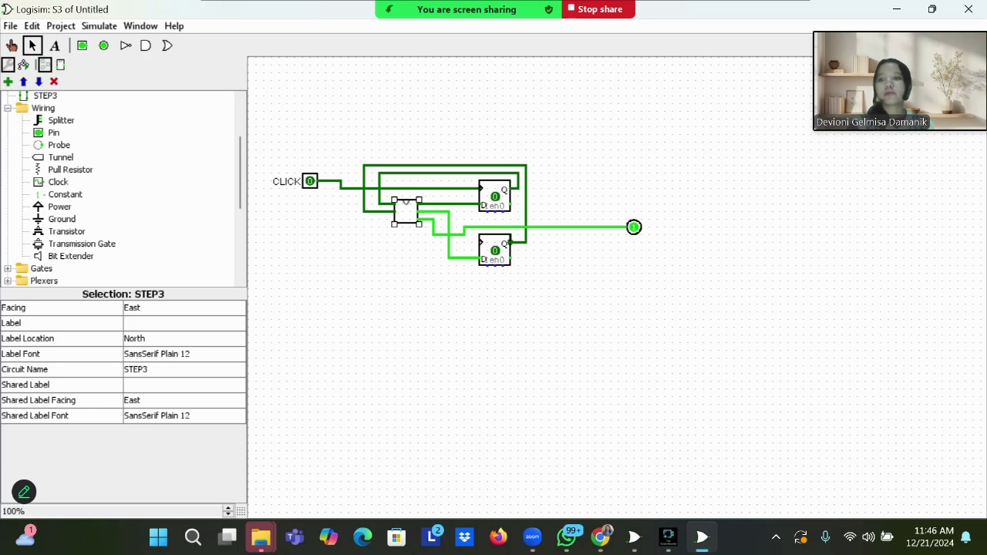
{"action": "left_click", "coordinate": [61, 120]}
{"action": "left_click", "coordinate": [599, 173]}
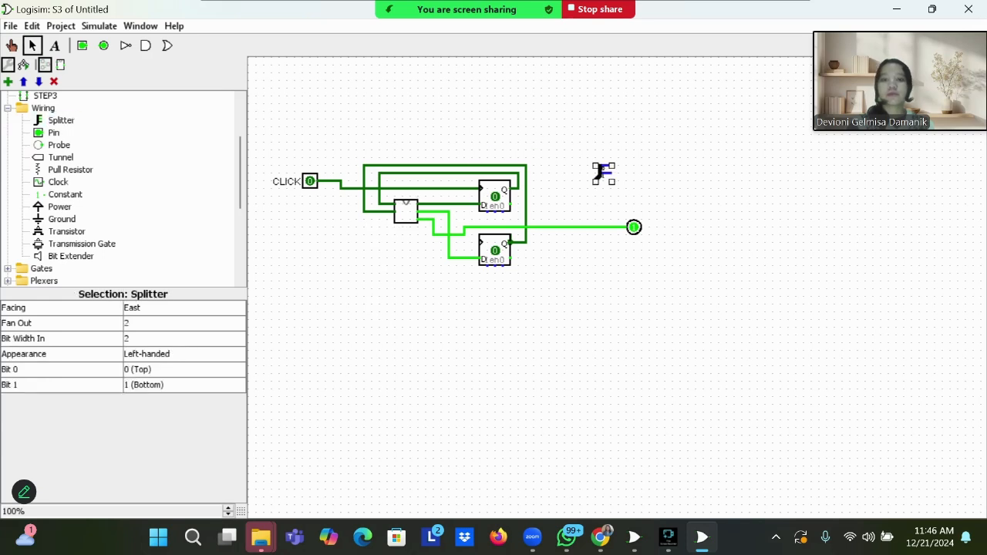
{"action": "left_click", "coordinate": [183, 323]}
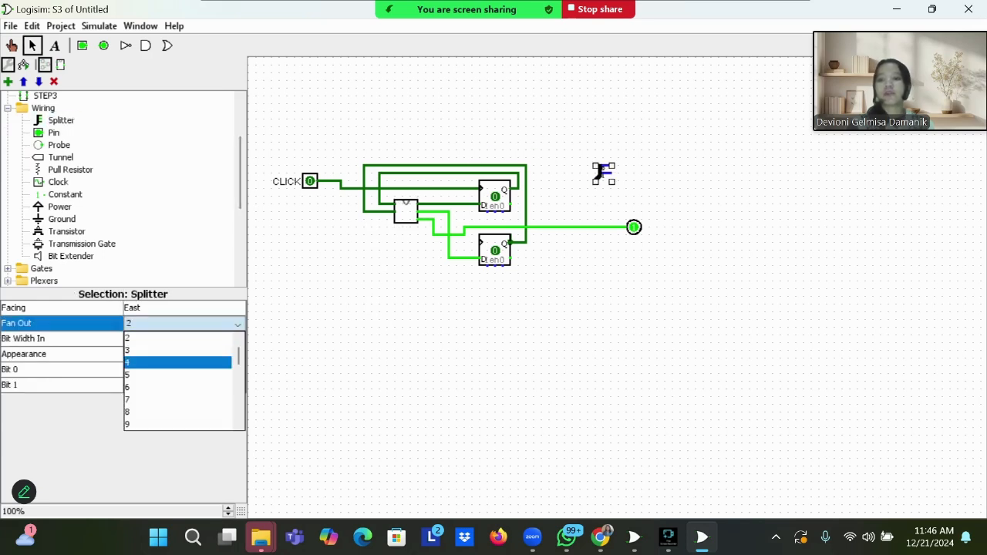
{"action": "left_click", "coordinate": [177, 363]}
{"action": "left_click", "coordinate": [183, 339]}
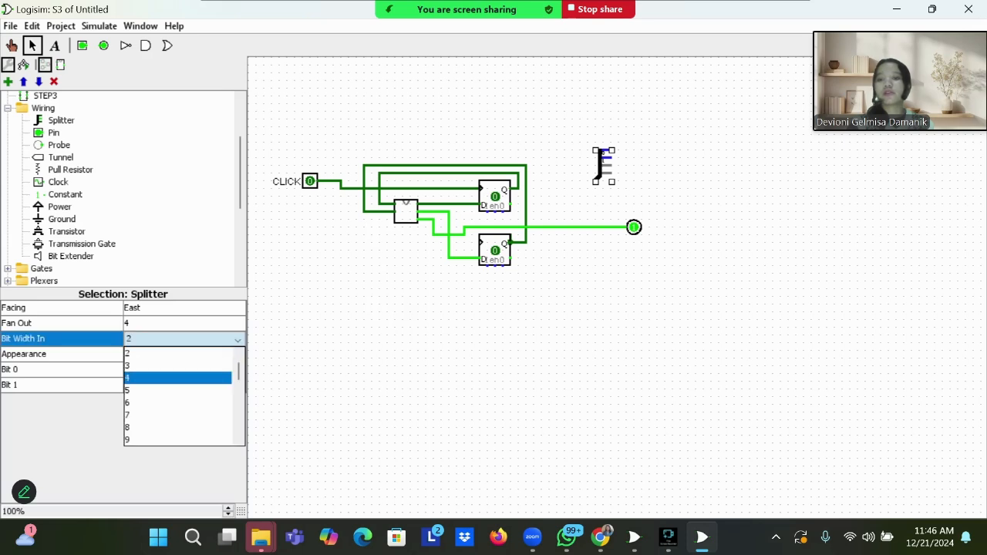
{"action": "left_click", "coordinate": [177, 386]}
Step: Set the splitter's facing to West and shift it up slightly so its bit 1 lines up with the upper flip-flop's Q
{"action": "left_click", "coordinate": [184, 307]}
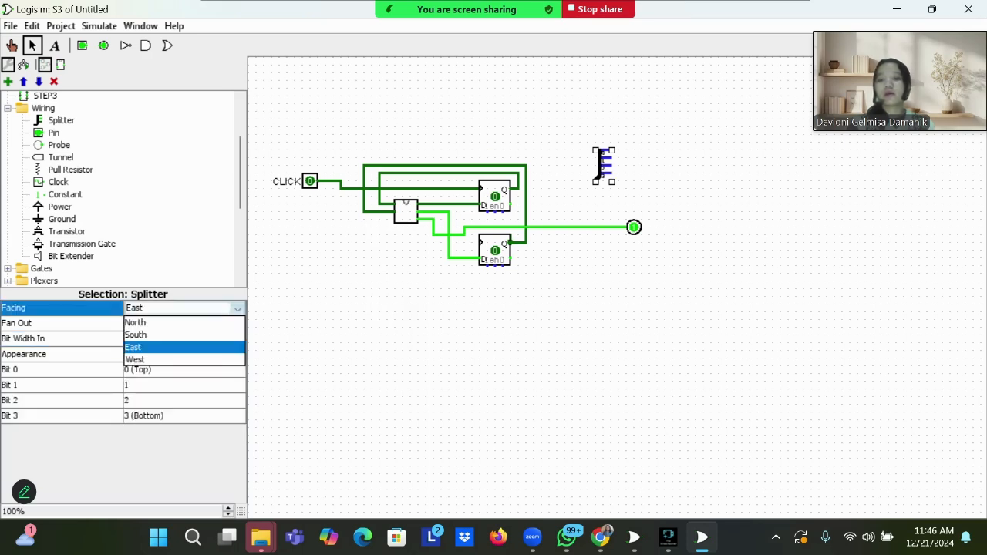
{"action": "left_click", "coordinate": [183, 307]}
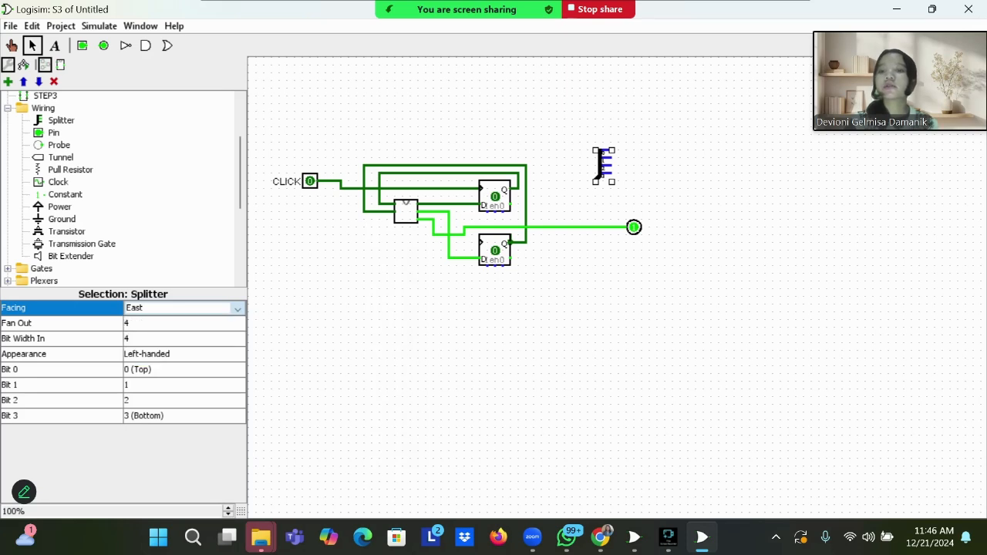
{"action": "left_click", "coordinate": [183, 307]}
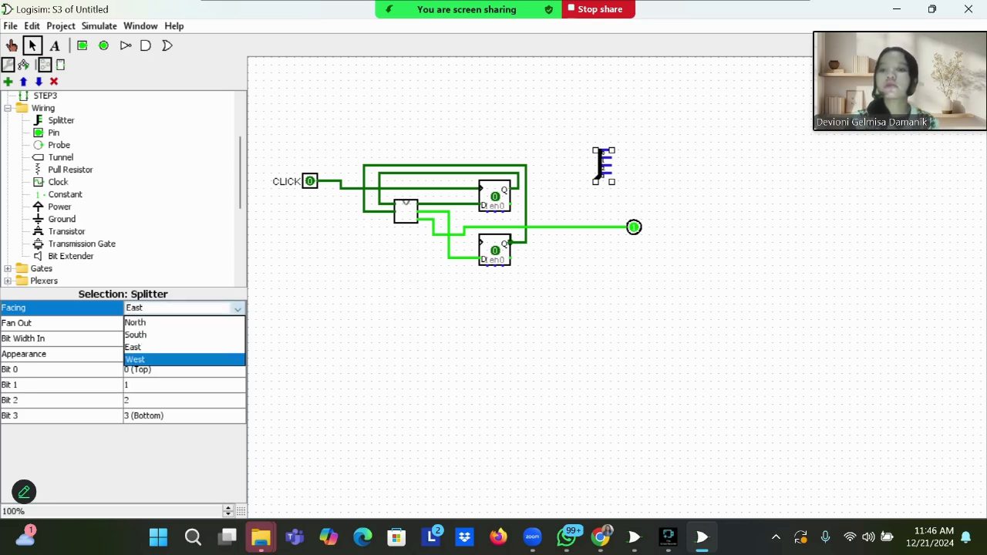
{"action": "left_click", "coordinate": [184, 359]}
{"action": "left_click", "coordinate": [183, 308]}
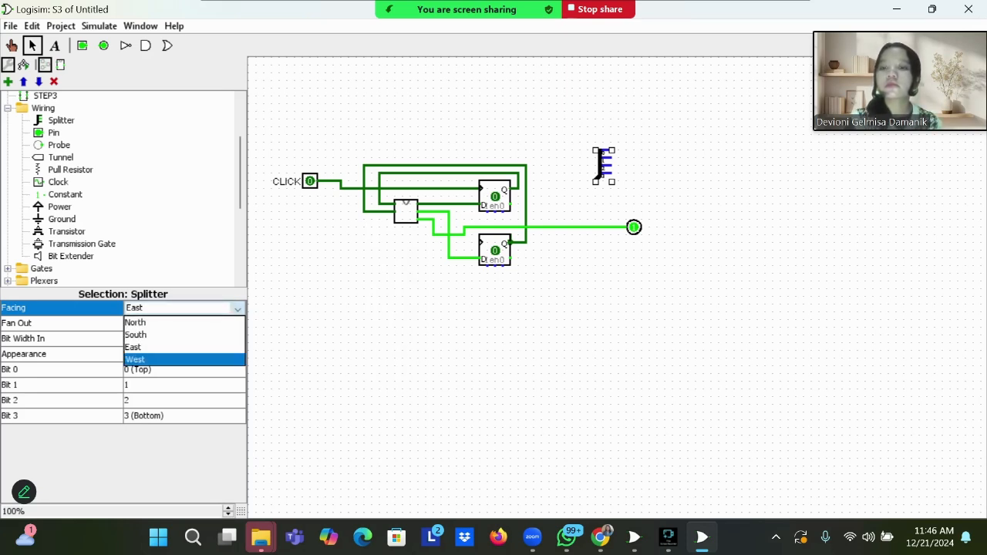
{"action": "left_click", "coordinate": [183, 359]}
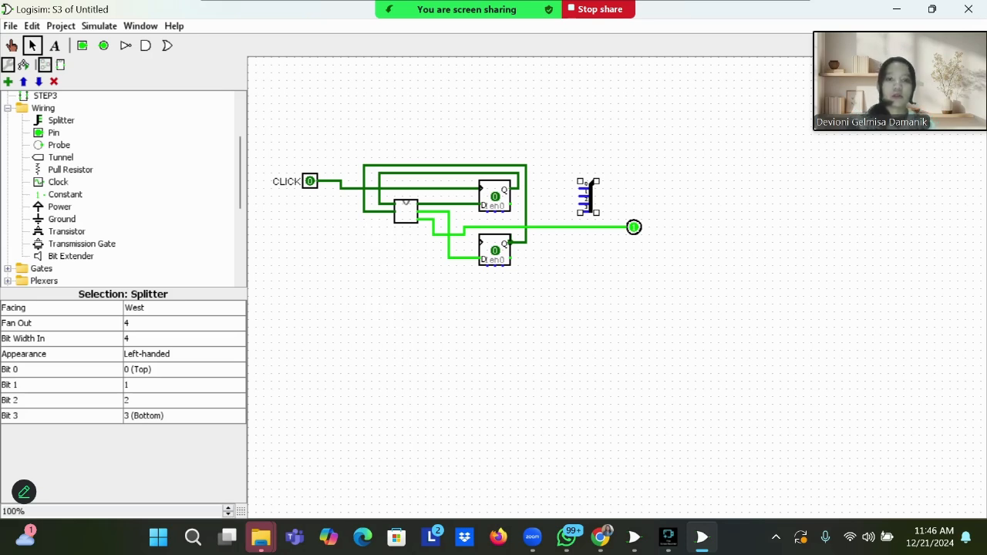
{"action": "left_click_drag", "start_coordinate": [591, 198], "coordinate": [590, 190]}
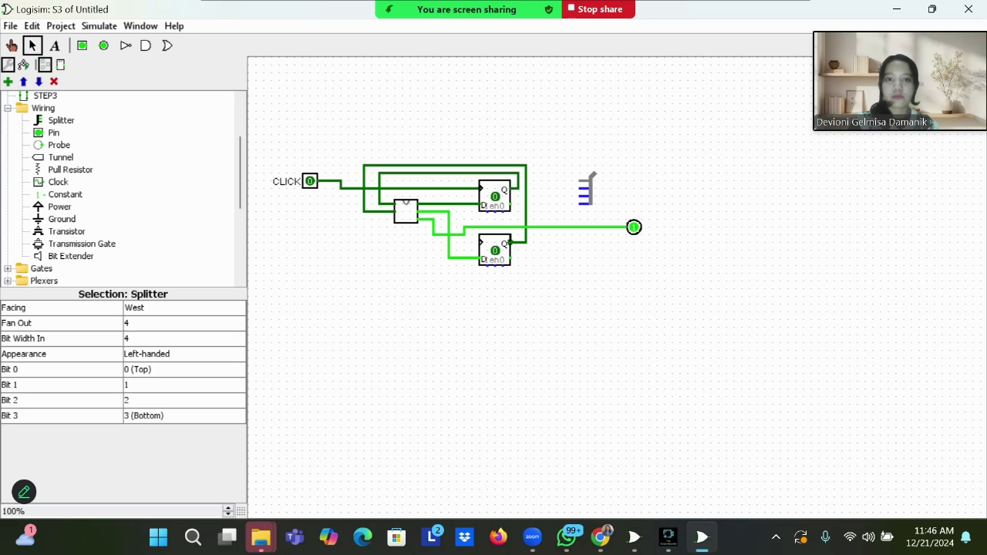
{"action": "left_click_drag", "start_coordinate": [591, 191], "coordinate": [590, 190]}
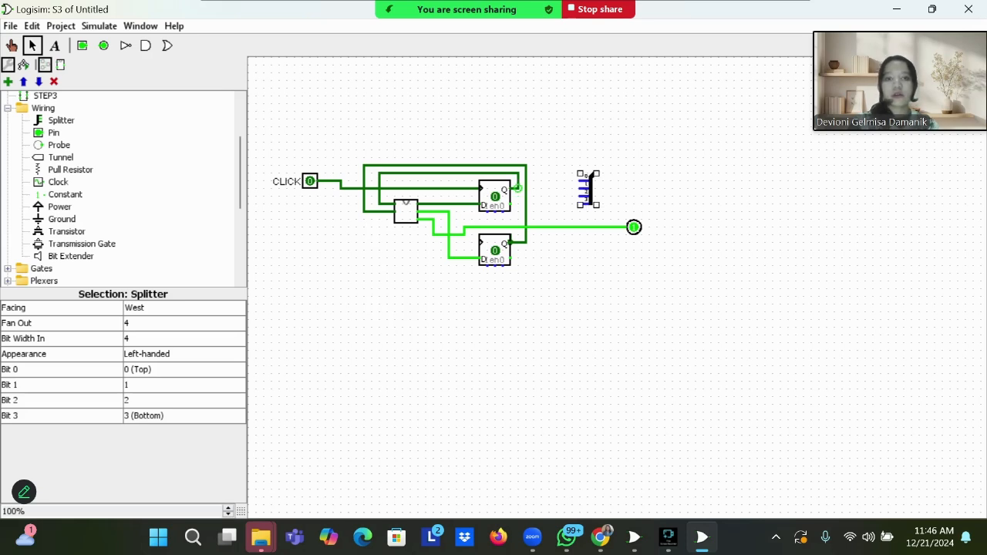
Step: Wire the upper flip-flop's Q to splitter bit 1 and the lower flip-flop's Q line to bit 0
{"action": "left_click", "coordinate": [518, 188]}
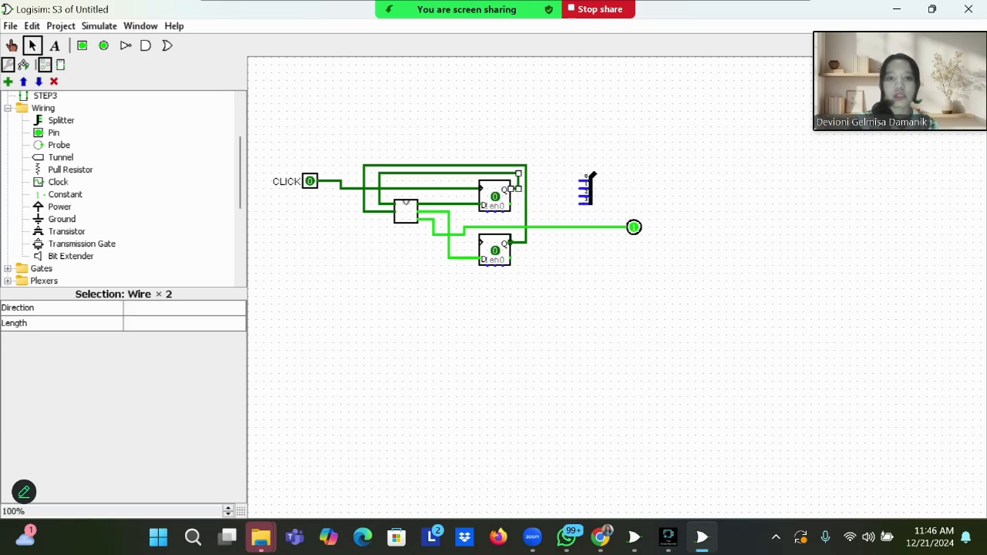
{"action": "left_click", "coordinate": [518, 193]}
{"action": "left_click_drag", "start_coordinate": [510, 189], "coordinate": [580, 188]}
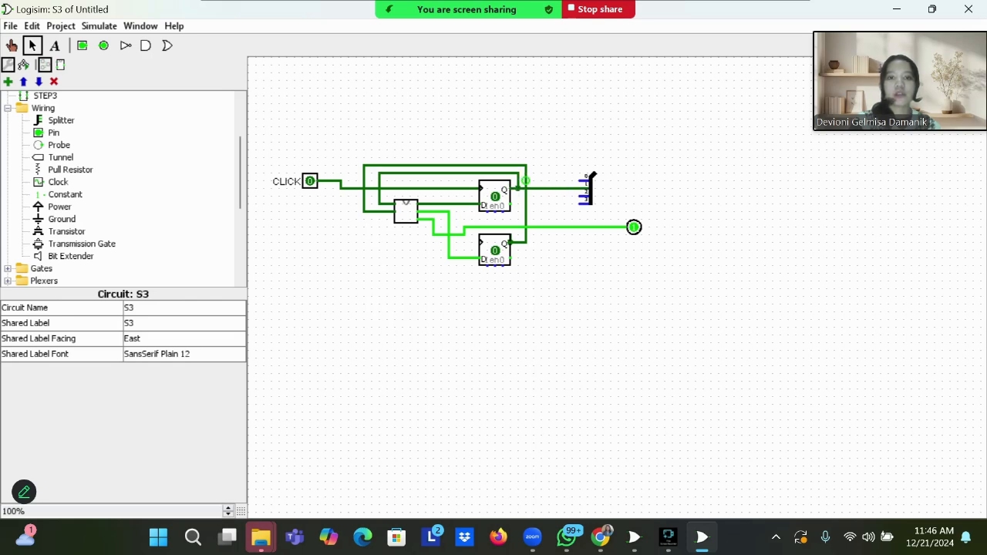
{"action": "left_click_drag", "start_coordinate": [526, 172], "coordinate": [581, 181]}
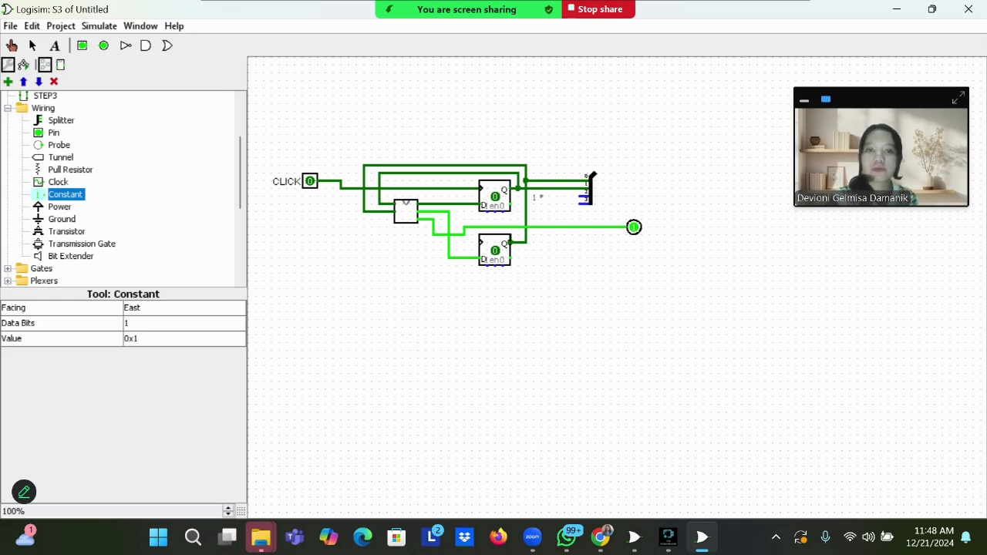
Step: Add a constant with value 0x0 beside the upper flip-flop and wire it to splitter bits 2 and 3
{"action": "left_click", "coordinate": [537, 197]}
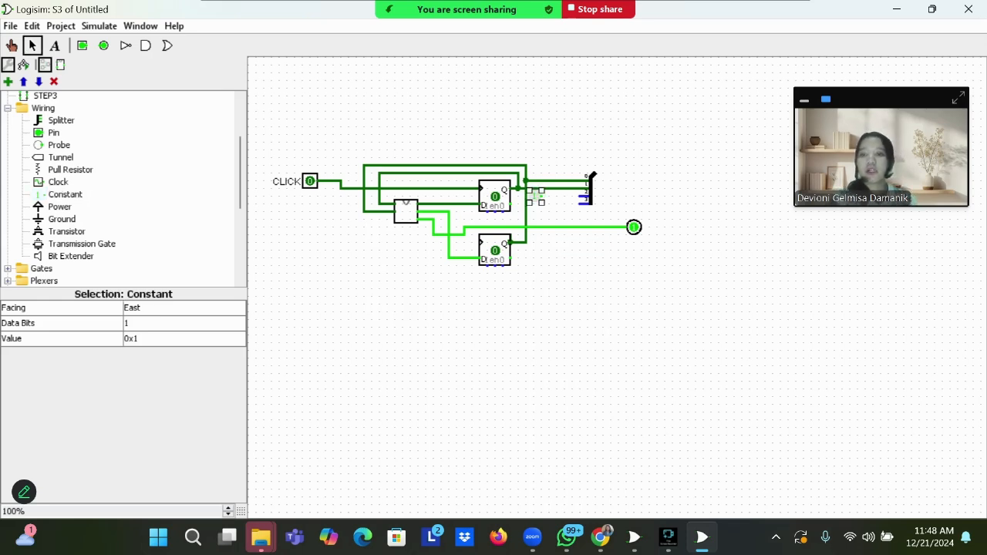
{"action": "left_click", "coordinate": [184, 339]}
{"action": "key", "text": "BackSpace"}
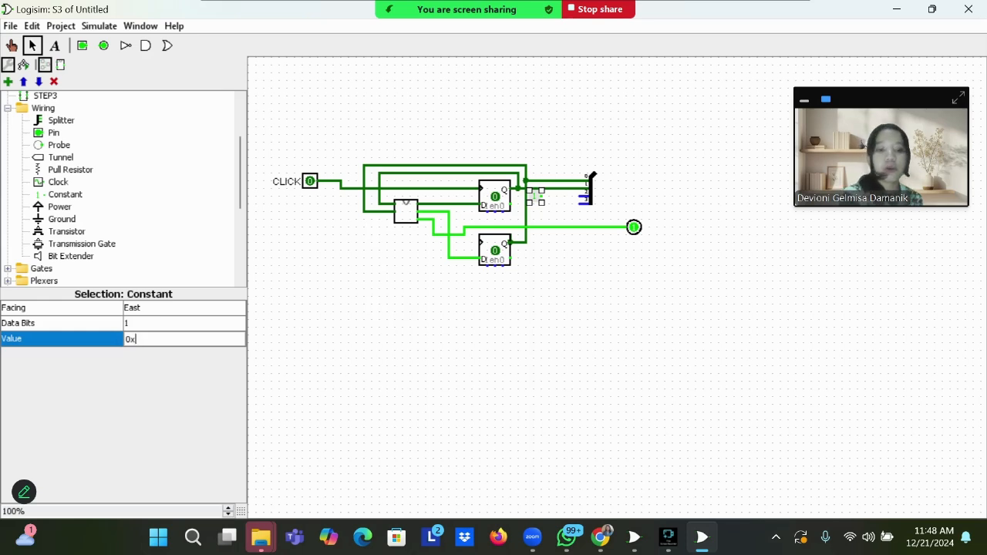
{"action": "type", "text": "0"}
{"action": "key", "text": "Return"}
{"action": "left_click", "coordinate": [544, 223]}
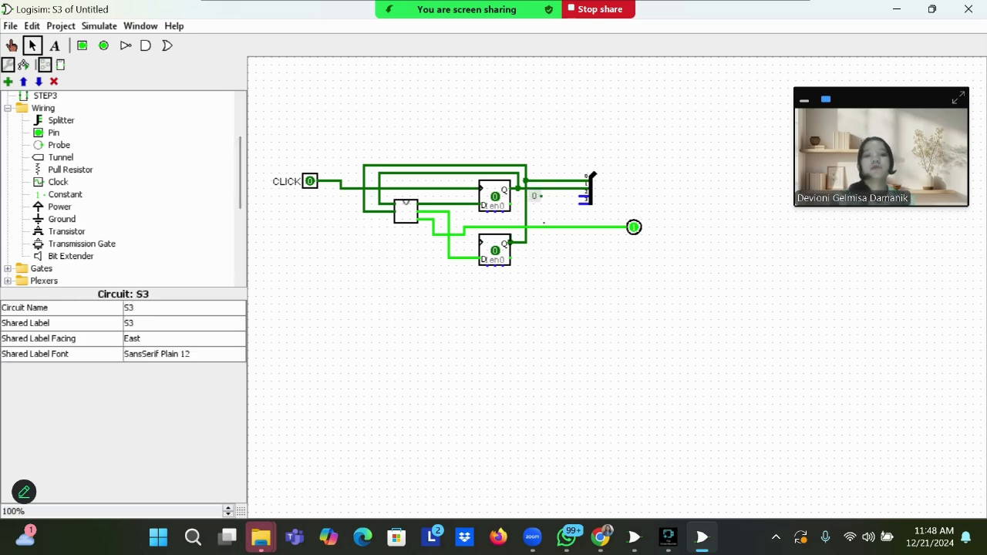
{"action": "left_click_drag", "start_coordinate": [584, 196], "coordinate": [565, 196]}
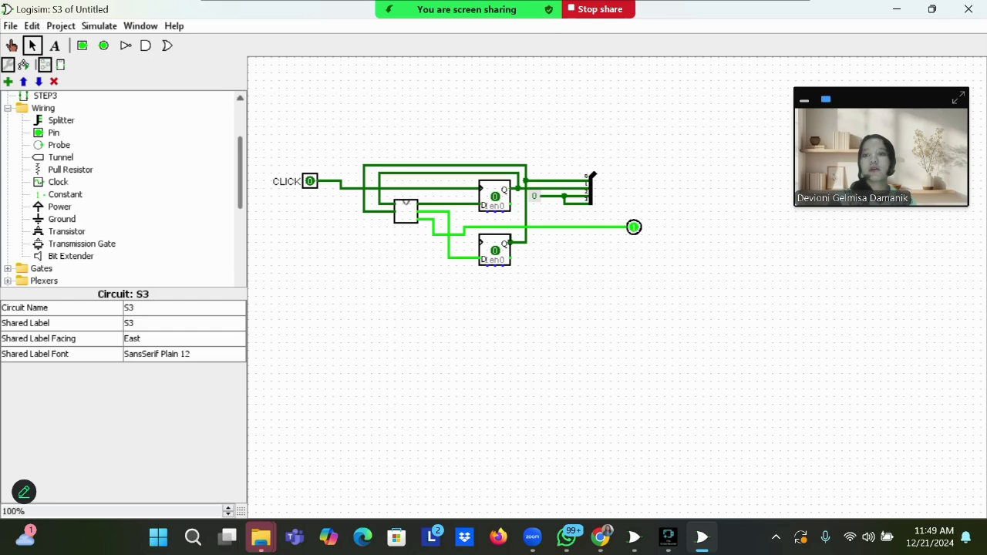
Step: Add an output pin with 4 data bits above the existing output pin and label it O
{"action": "scroll", "coordinate": [123, 185], "scroll_direction": "up", "scroll_amount": 2}
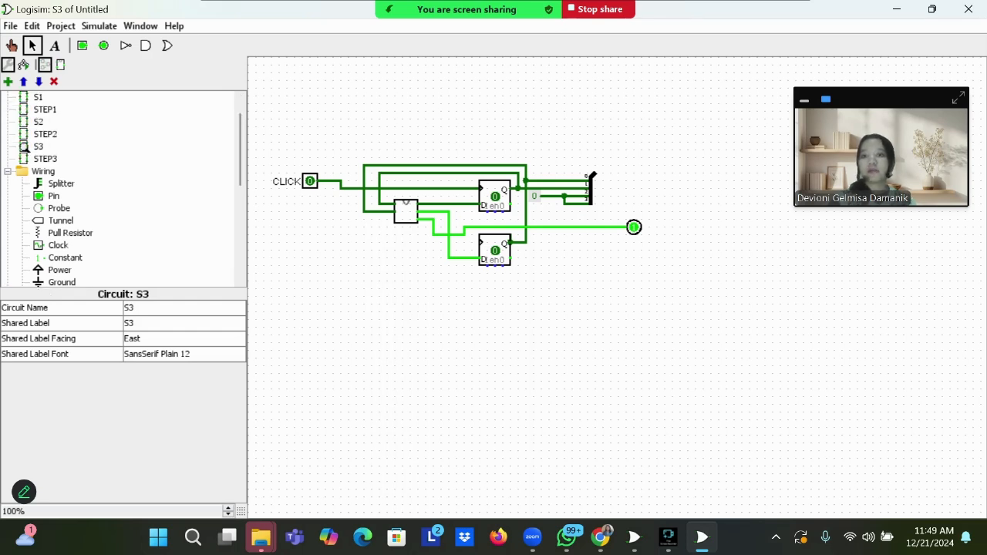
{"action": "key", "text": "ctrl+5"}
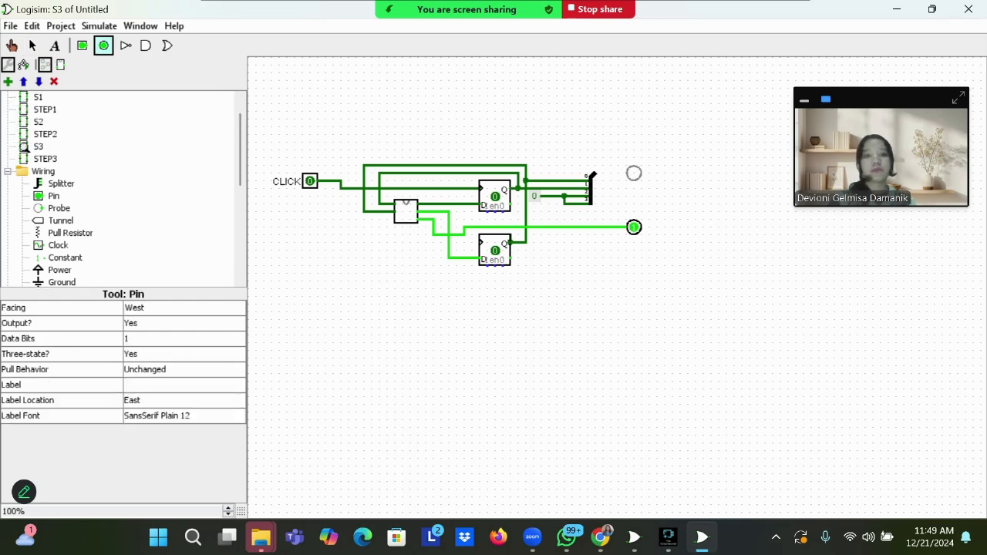
{"action": "left_click", "coordinate": [633, 165]}
{"action": "left_click", "coordinate": [184, 338]}
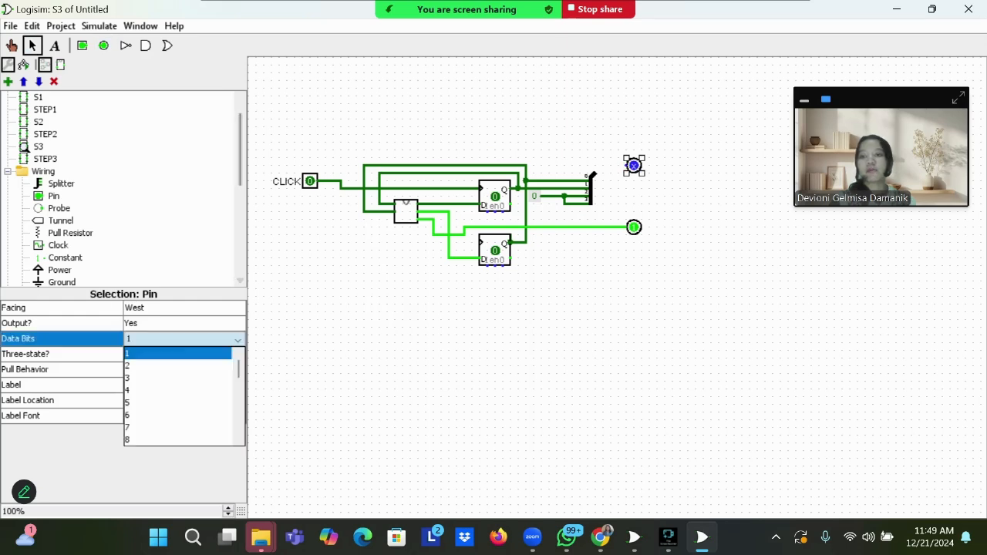
{"action": "left_click", "coordinate": [177, 390]}
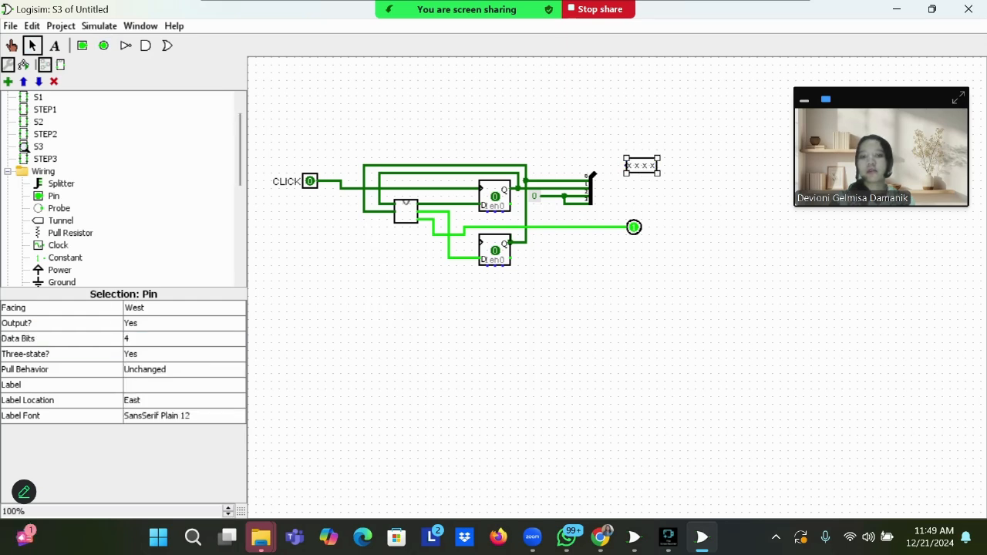
{"action": "left_click", "coordinate": [183, 385]}
{"action": "type", "text": "O"}
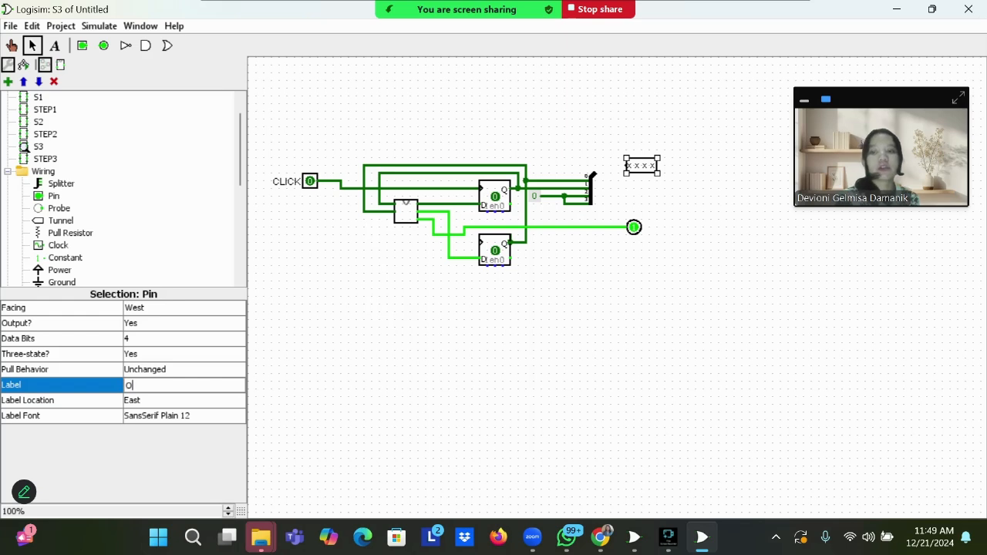
{"action": "key", "text": "Return"}
{"action": "left_click", "coordinate": [615, 168]}
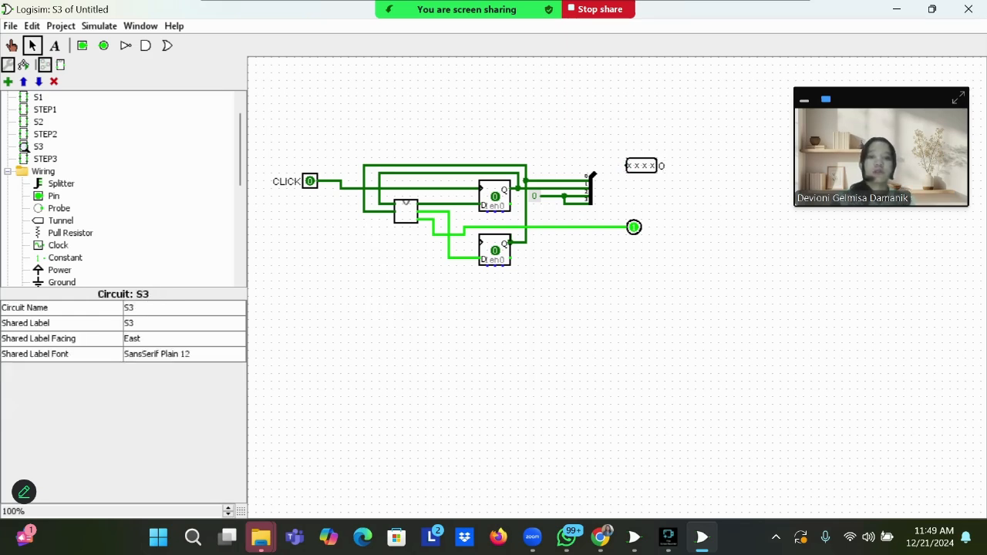
Step: Wire the splitter's combined end to output pin O and the lower flip-flop's clock input to the CLICK line
{"action": "left_click_drag", "start_coordinate": [594, 174], "coordinate": [626, 165]}
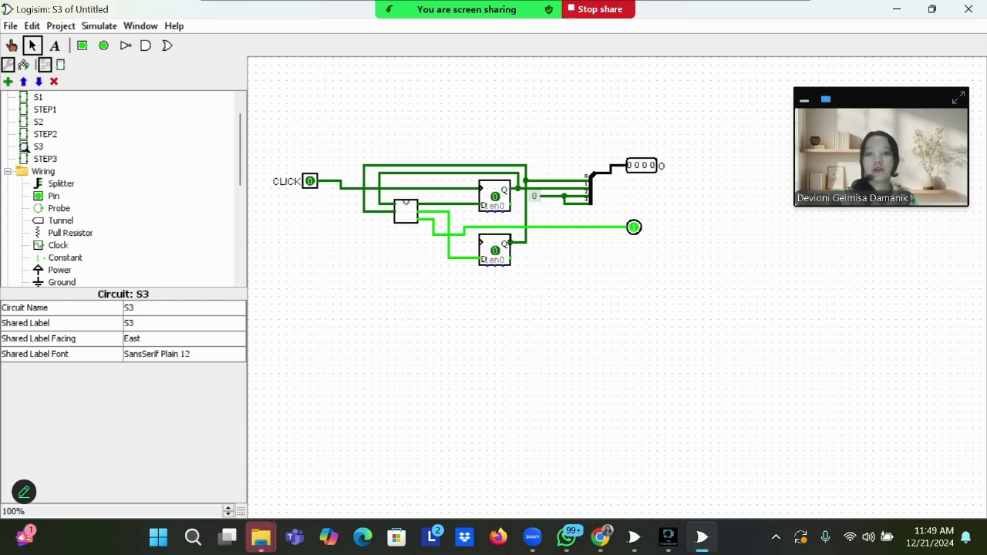
{"action": "left_click_drag", "start_coordinate": [479, 242], "coordinate": [470, 188]}
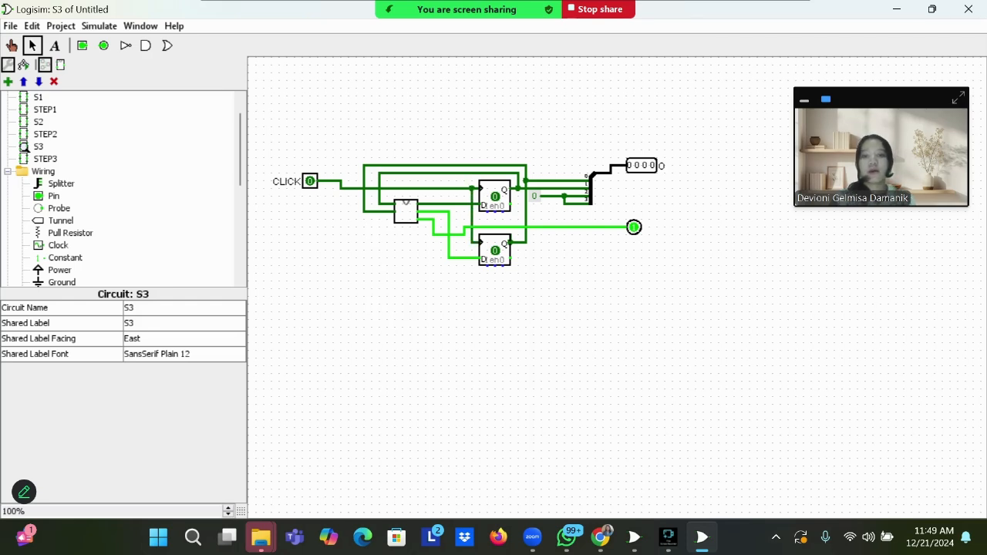
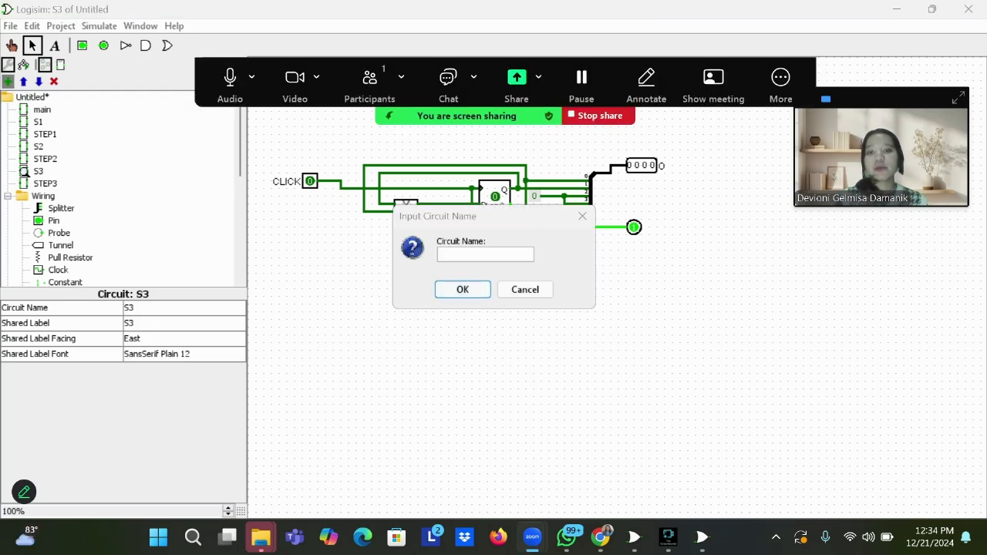
Step: Create a new circuit named S4
{"action": "left_click", "coordinate": [485, 254]}
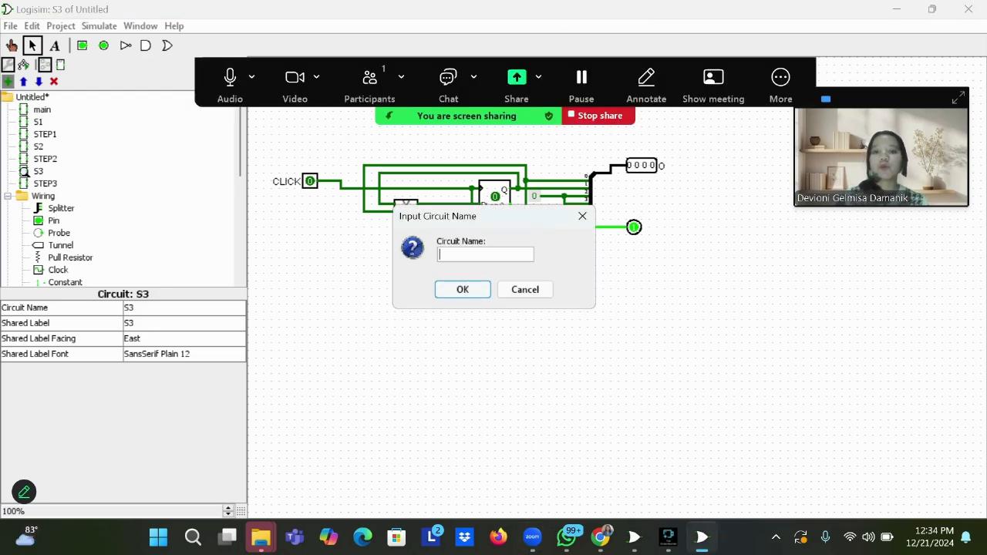
{"action": "type", "text": "S4"}
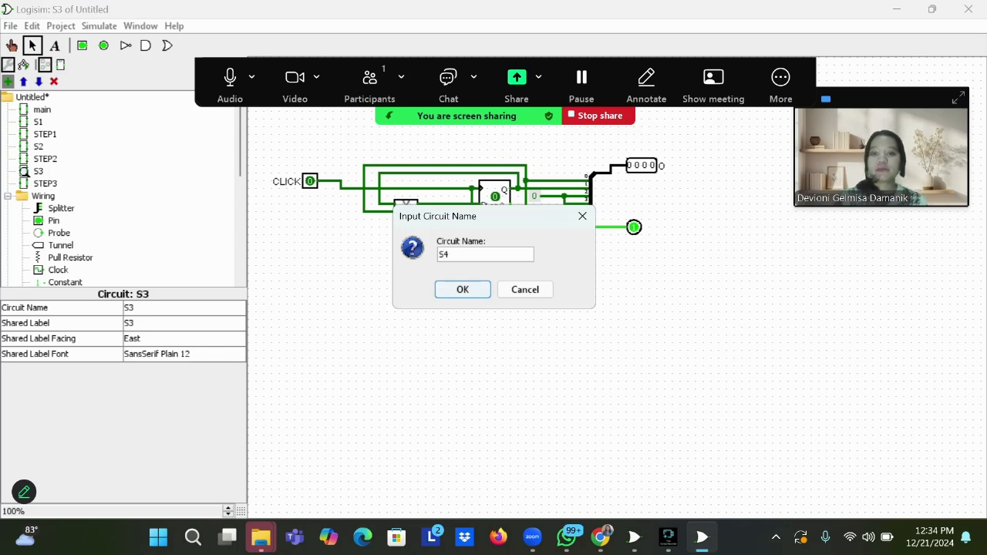
{"action": "key", "text": "Return"}
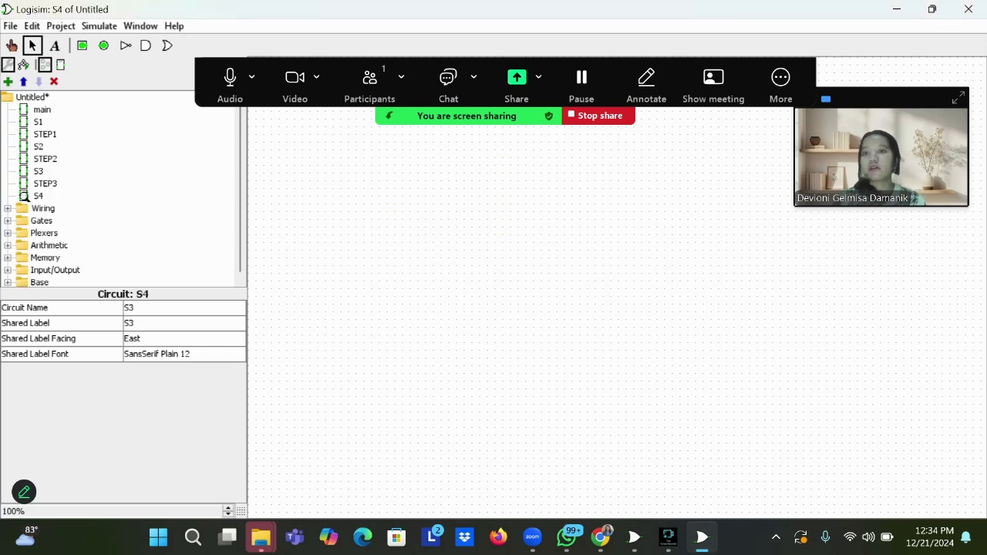
Step: Open combinational analysis for a new circuit and define the inputs A, B, C, D and H10
{"action": "left_click", "coordinate": [60, 27]}
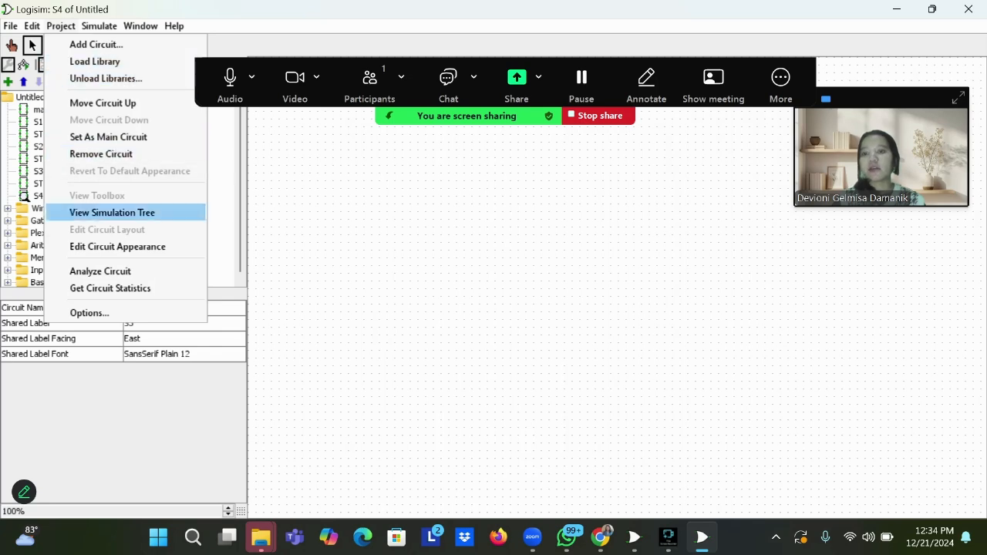
{"action": "left_click", "coordinate": [100, 271]}
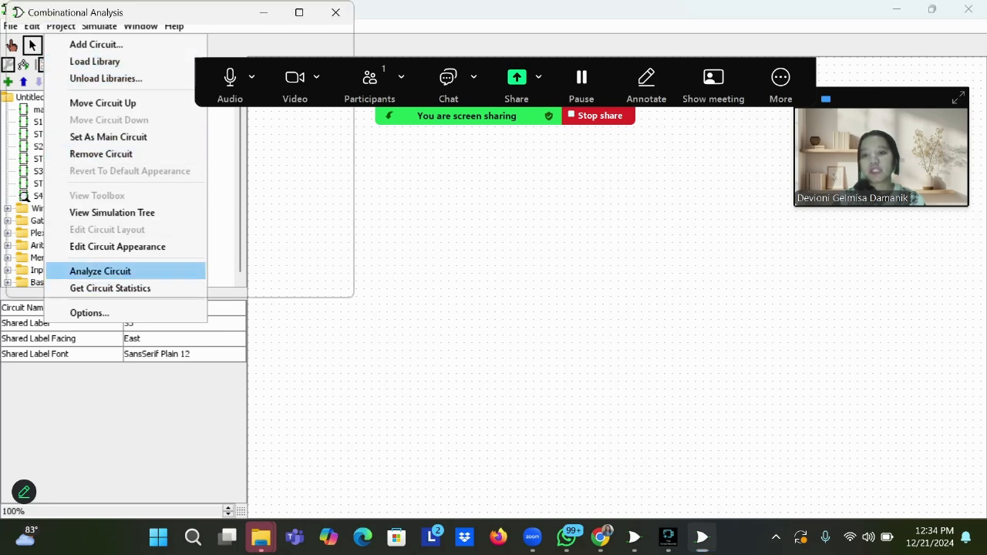
{"action": "left_click", "coordinate": [173, 192]}
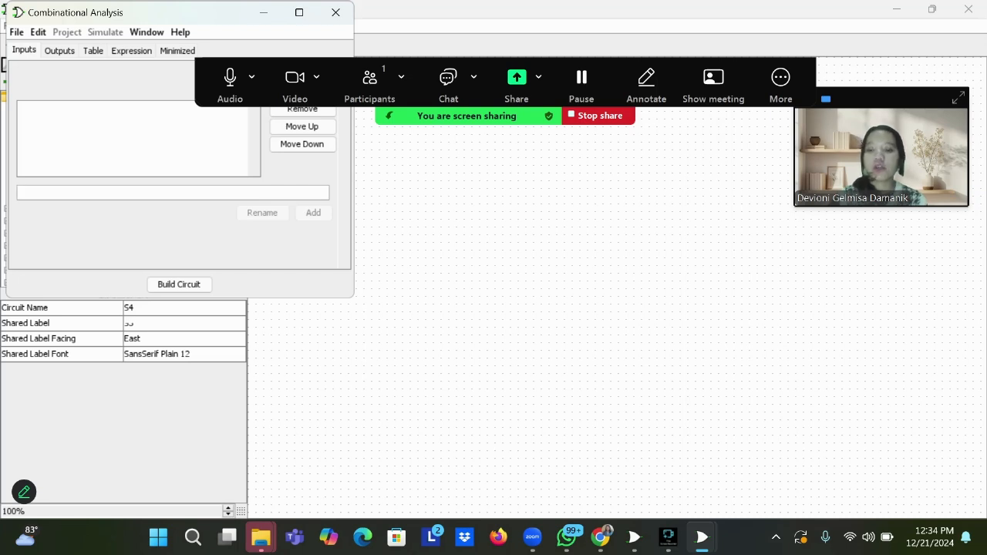
{"action": "type", "text": "A"}
{"action": "key", "text": "Return"}
{"action": "type", "text": "B"}
{"action": "key", "text": "Return"}
{"action": "type", "text": "C"}
{"action": "key", "text": "Return"}
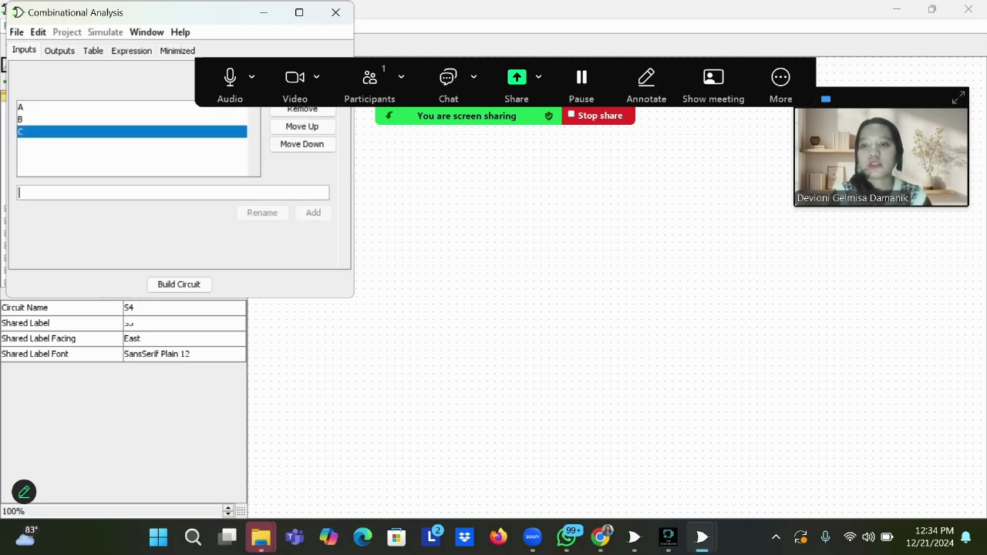
{"action": "type", "text": "D"}
{"action": "key", "text": "Return"}
{"action": "type", "text": "H"}
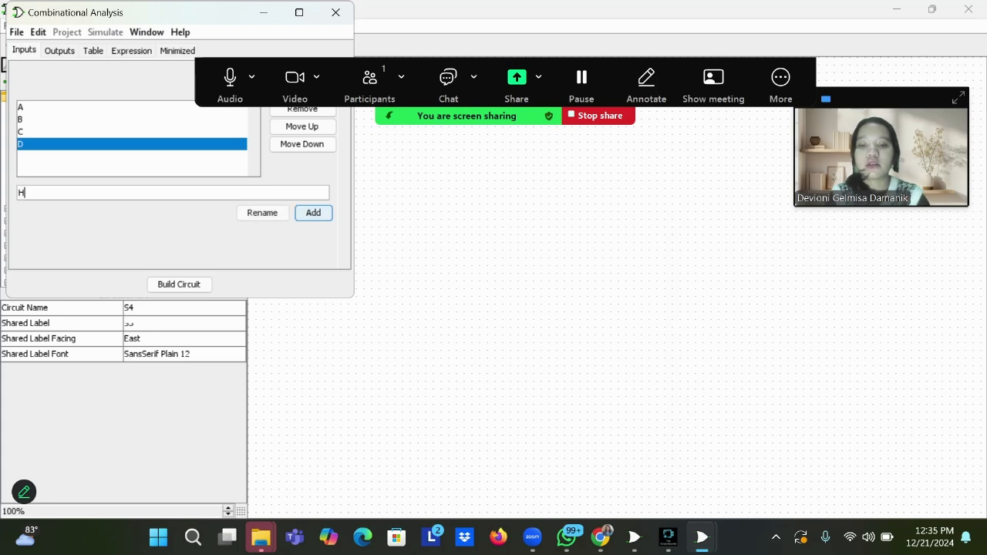
{"action": "type", "text": "10"}
{"action": "key", "text": "Return"}
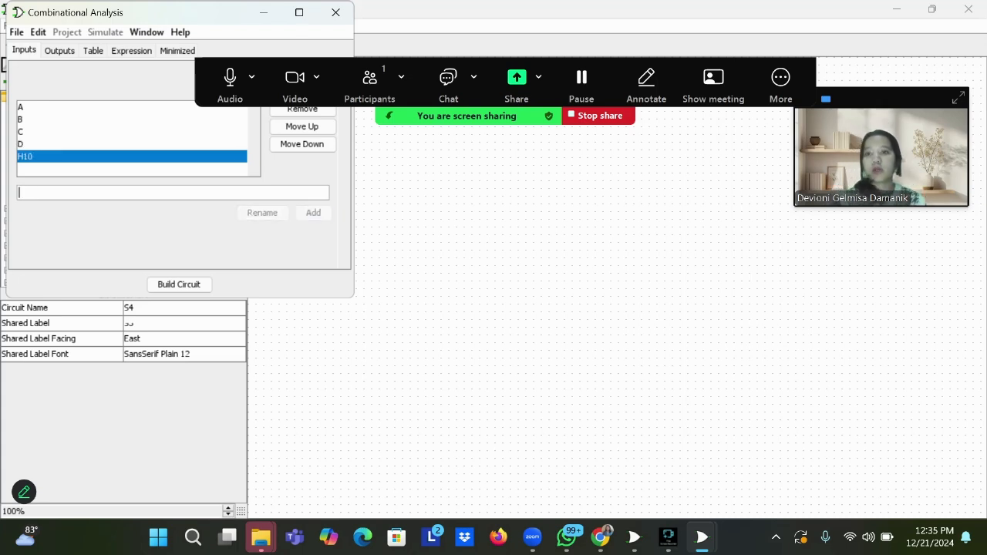
Step: Define the analysis outputs DA, DB, DC, DD and R
{"action": "left_click", "coordinate": [60, 50]}
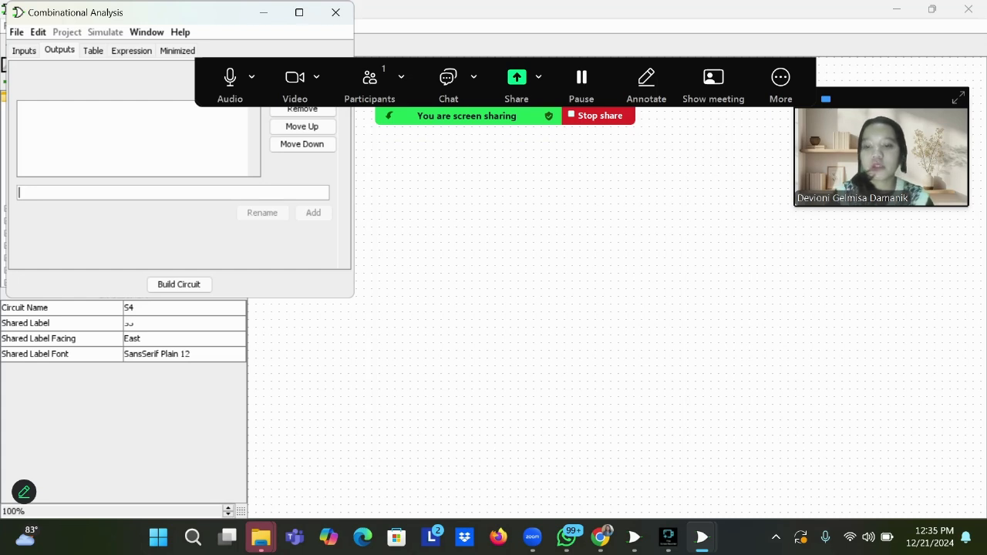
{"action": "type", "text": "DA"}
{"action": "key", "text": "Return"}
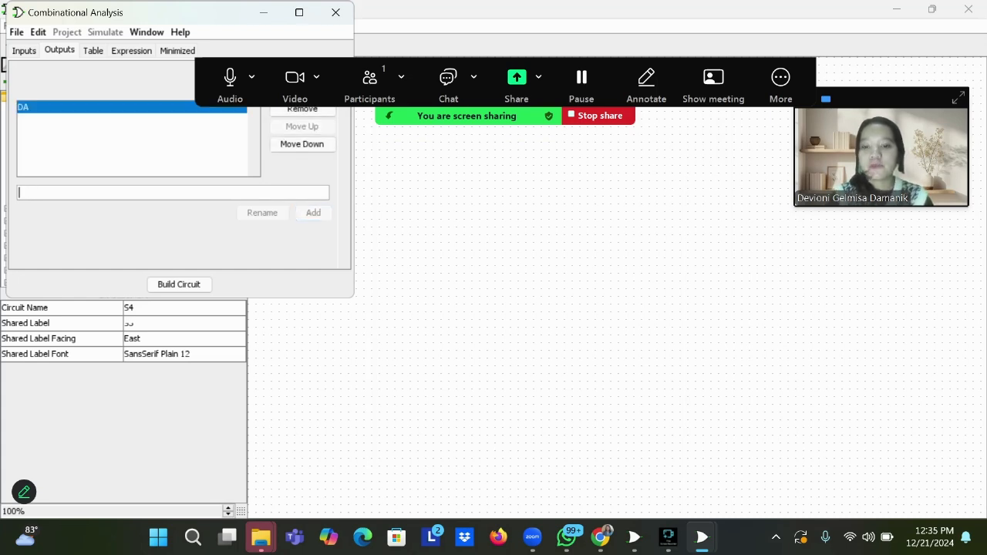
{"action": "type", "text": "DB"}
{"action": "key", "text": "Return"}
{"action": "type", "text": "DC"}
{"action": "key", "text": "Return"}
{"action": "type", "text": "DD"}
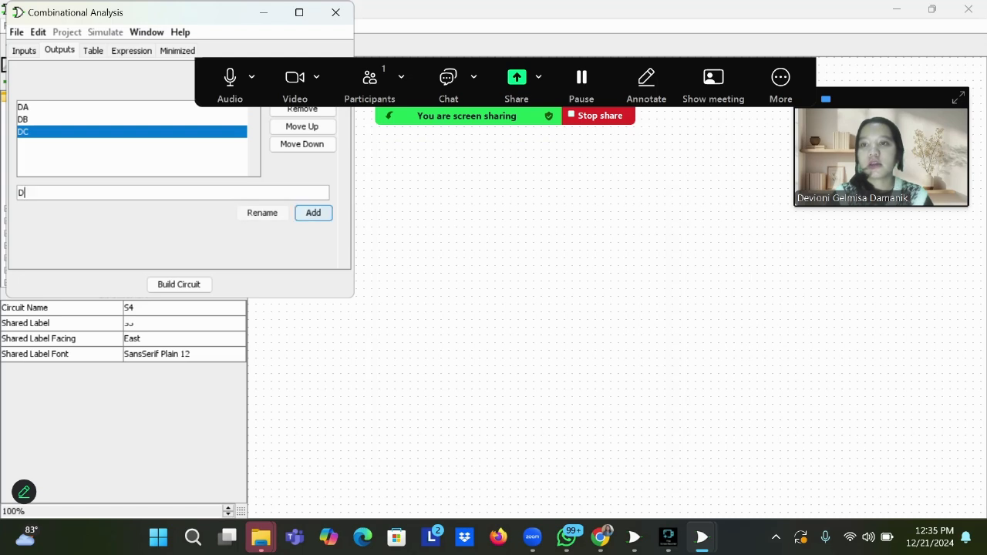
{"action": "key", "text": "Return"}
{"action": "type", "text": "R"}
{"action": "key", "text": "Return"}
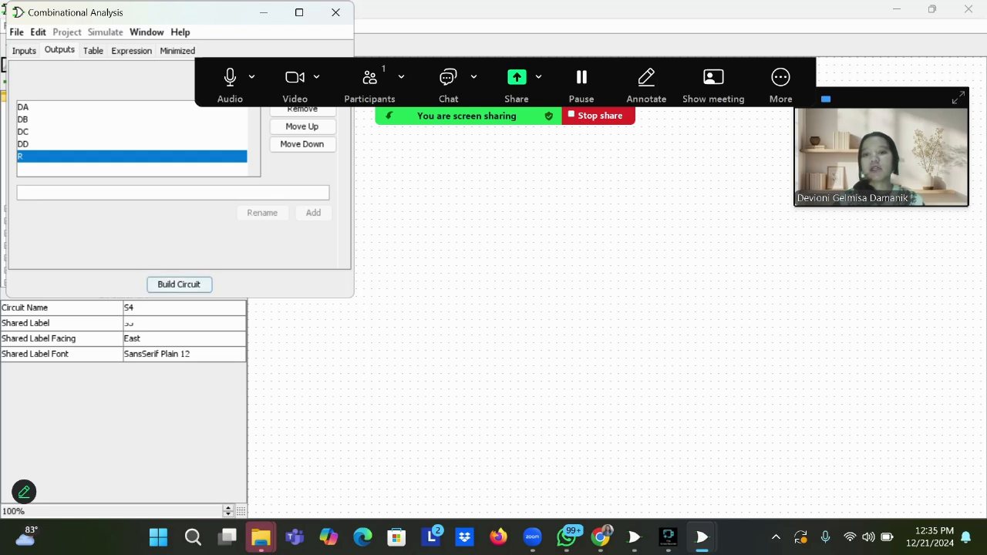
Step: Build the analysed circuit under the name STEP4 and close the combinational analysis
{"action": "left_click", "coordinate": [179, 283]}
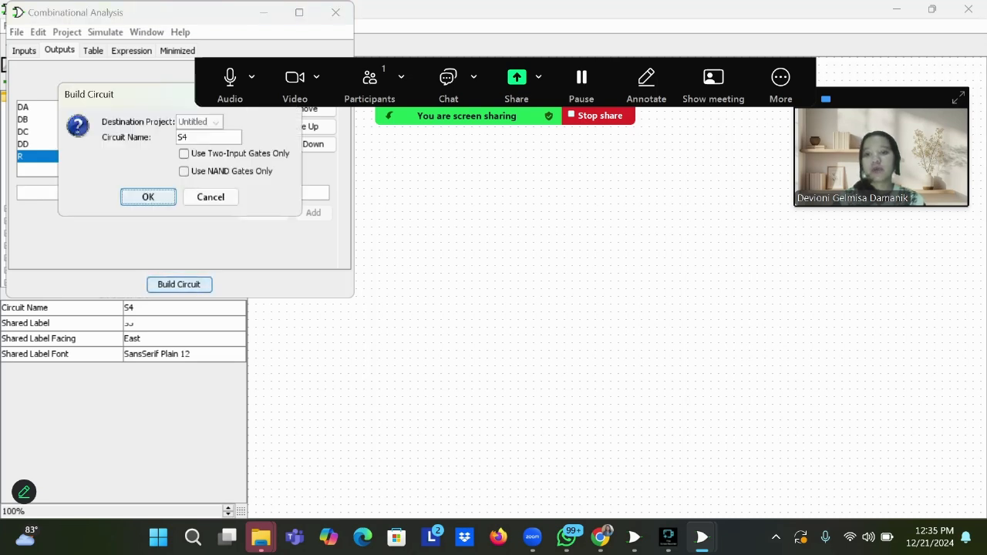
{"action": "left_click", "coordinate": [183, 138]}
{"action": "key", "text": "BackSpace"}
{"action": "type", "text": "TEP"}
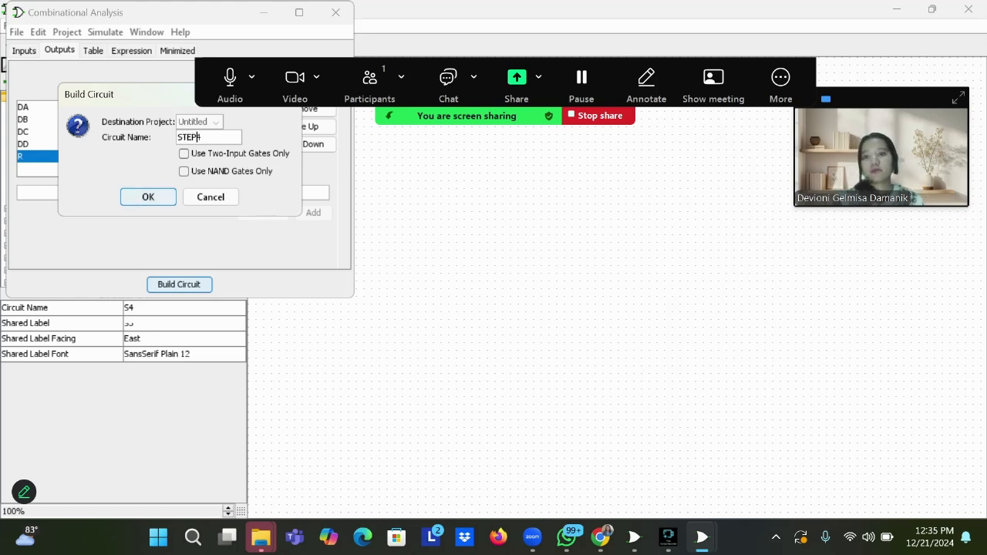
{"action": "key", "text": "Return"}
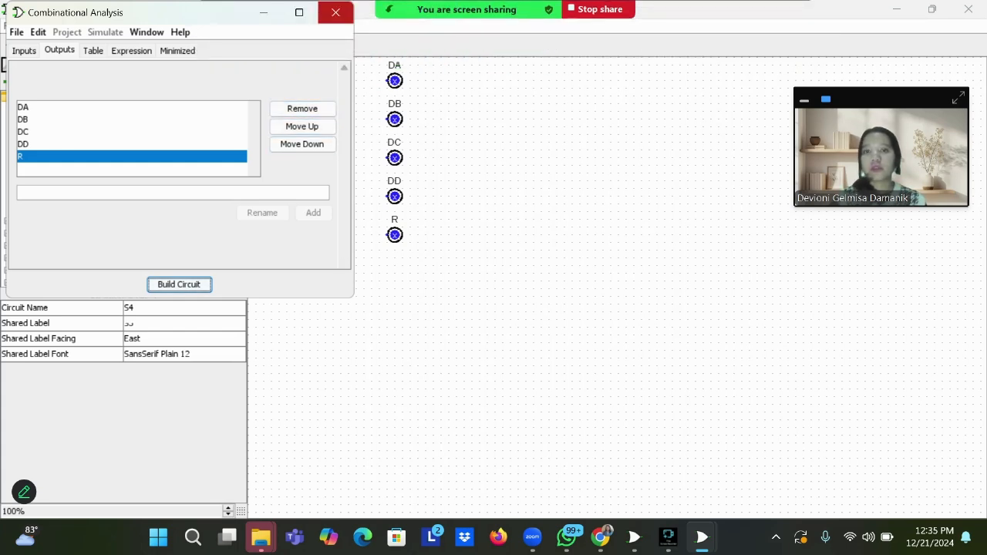
{"action": "left_click", "coordinate": [335, 12]}
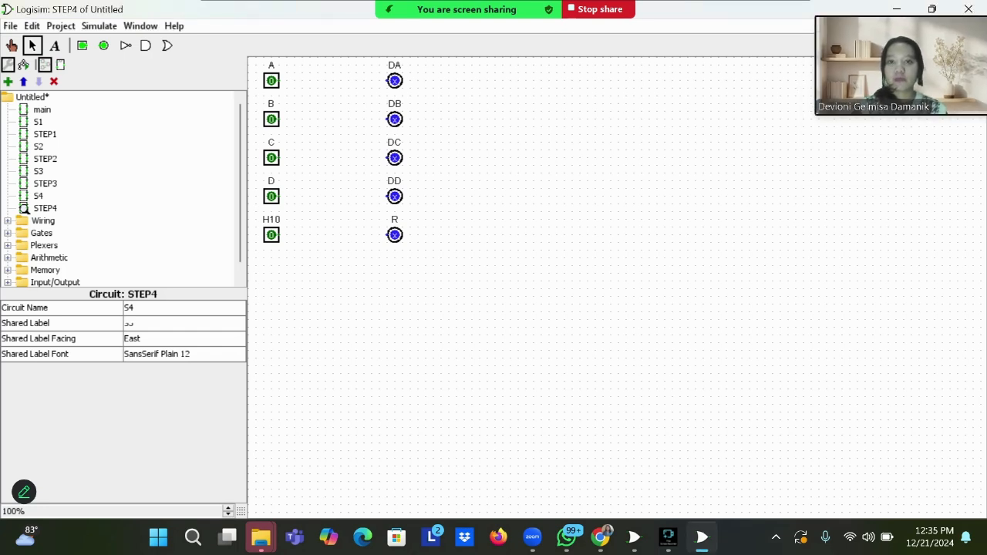
Step: Move the five output pins far to the right with tighter spacing and place a STEP1 block beside input pin A
{"action": "mouse_move", "coordinate": [376, 59]}
{"action": "left_mouse_down"}
{"action": "mouse_move", "coordinate": [417, 252]}
{"action": "mouse_move", "coordinate": [402, 250]}
{"action": "mouse_move", "coordinate": [430, 250]}
{"action": "left_mouse_up"}
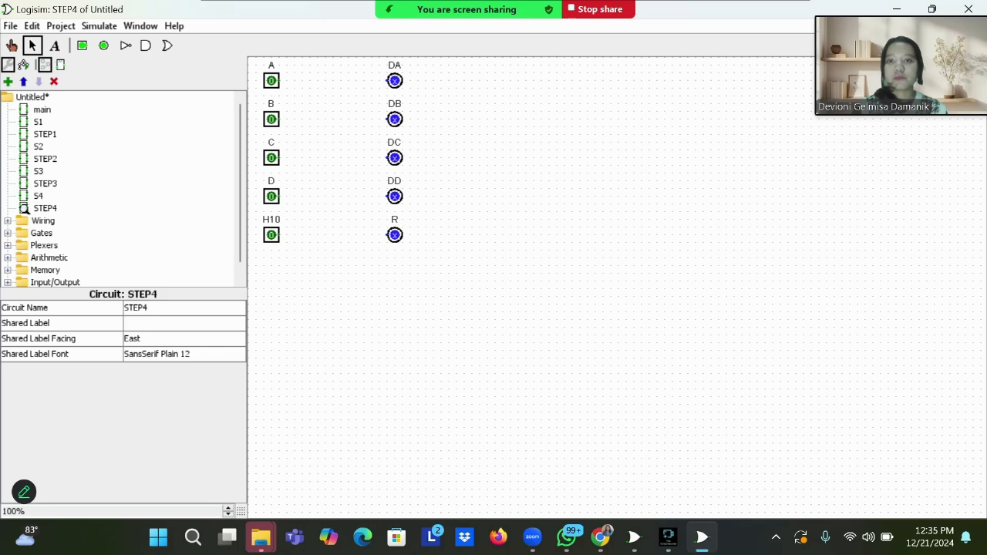
{"action": "left_click_drag", "start_coordinate": [379, 58], "coordinate": [412, 257]}
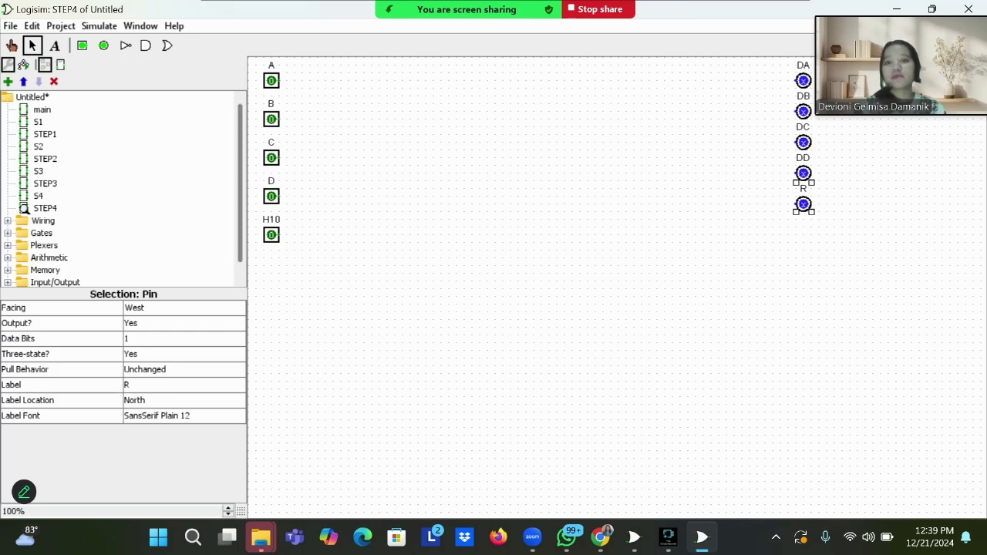
{"action": "left_click", "coordinate": [45, 134]}
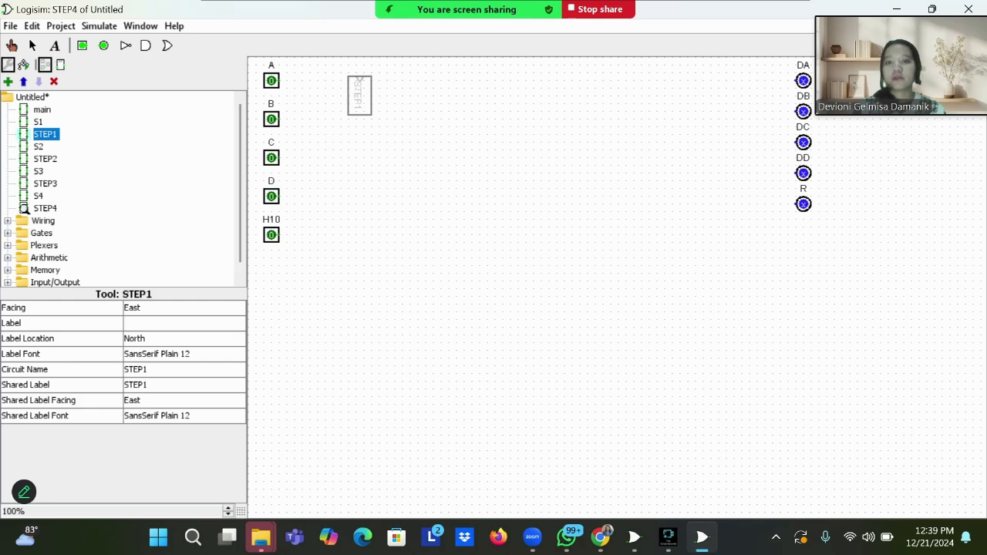
{"action": "left_click", "coordinate": [358, 80]}
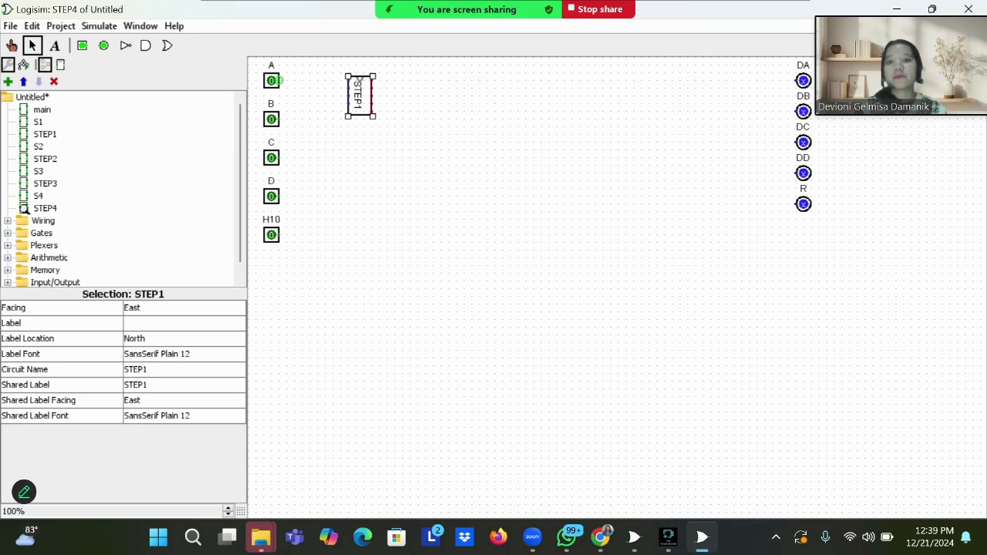
Step: Wire input pins A, B, C and D to the STEP1 block's inputs, tightening their spacing and moving H10 further down
{"action": "left_click_drag", "start_coordinate": [279, 80], "coordinate": [348, 80]}
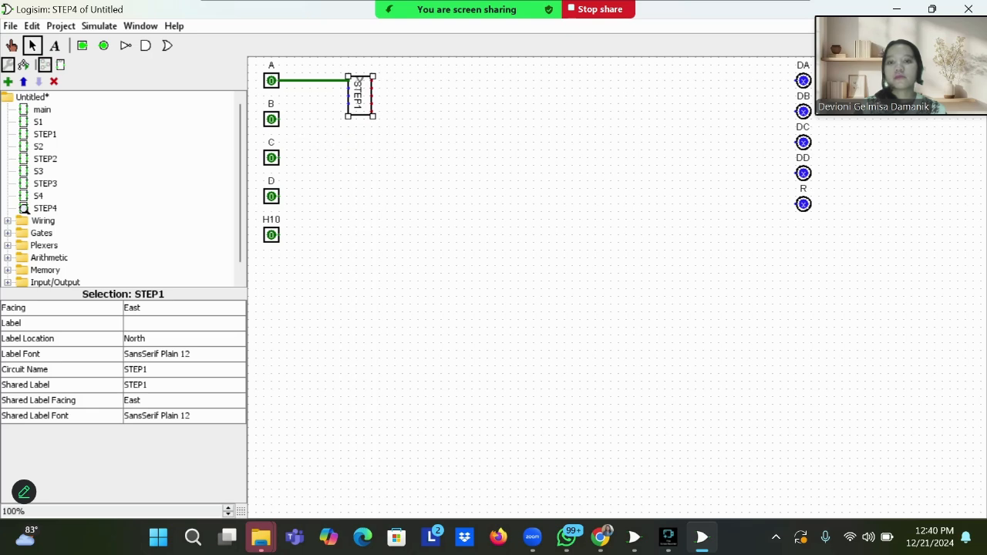
{"action": "left_click_drag", "start_coordinate": [279, 119], "coordinate": [347, 88]}
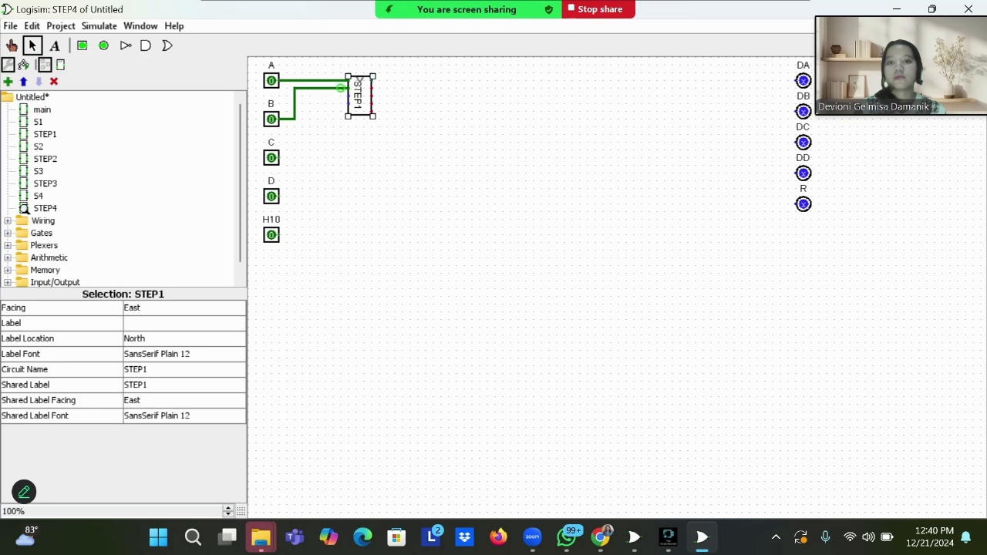
{"action": "left_click_drag", "start_coordinate": [270, 119], "coordinate": [271, 111]}
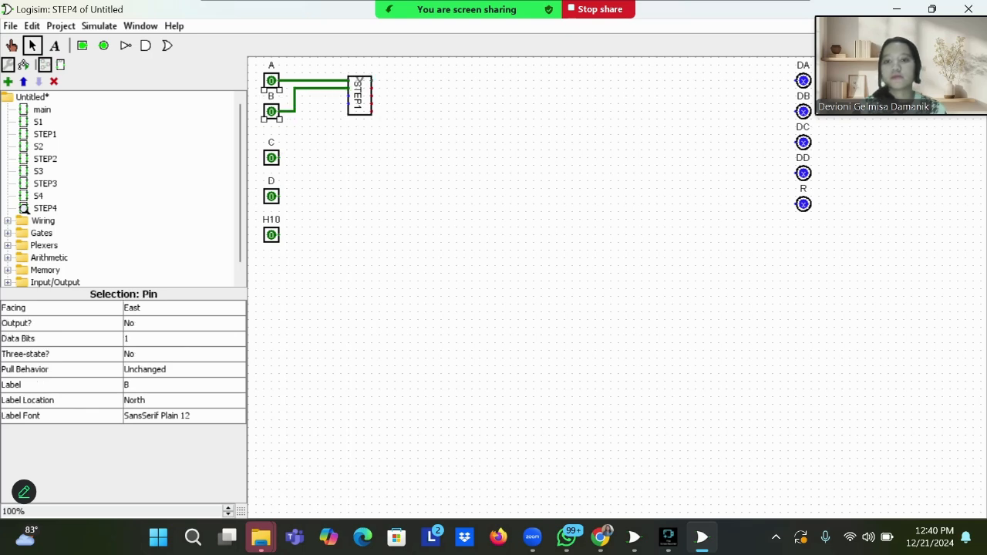
{"action": "left_click_drag", "start_coordinate": [270, 157], "coordinate": [271, 142]}
{"action": "left_click_drag", "start_coordinate": [271, 195], "coordinate": [270, 172]}
{"action": "left_click_drag", "start_coordinate": [271, 235], "coordinate": [271, 258]}
{"action": "mouse_move", "coordinate": [279, 142]}
{"action": "left_mouse_down"}
{"action": "mouse_move", "coordinate": [310, 102]}
{"action": "mouse_move", "coordinate": [347, 96]}
{"action": "left_mouse_up"}
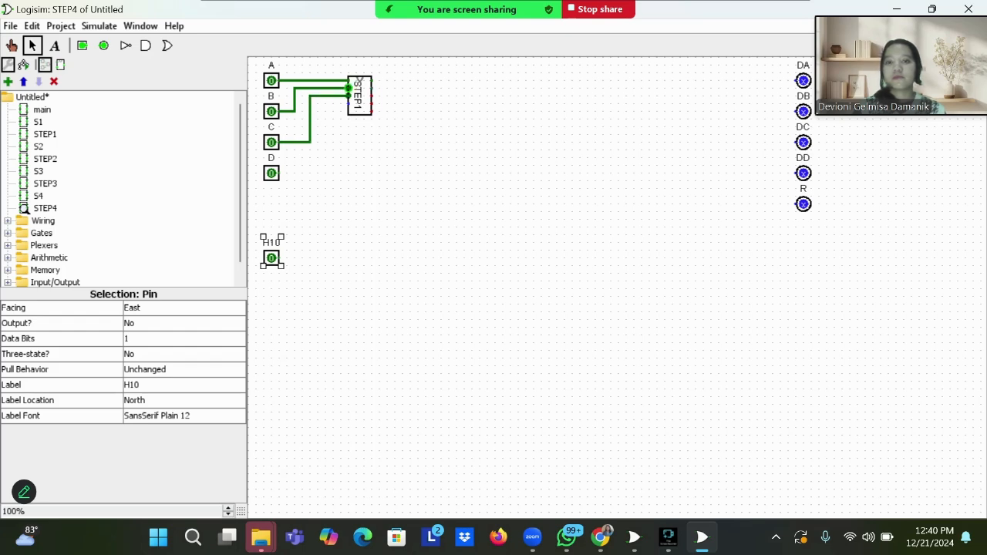
{"action": "mouse_move", "coordinate": [279, 173]}
{"action": "left_mouse_down"}
{"action": "mouse_move", "coordinate": [317, 150]}
{"action": "mouse_move", "coordinate": [325, 102]}
{"action": "mouse_move", "coordinate": [347, 102]}
{"action": "left_mouse_up"}
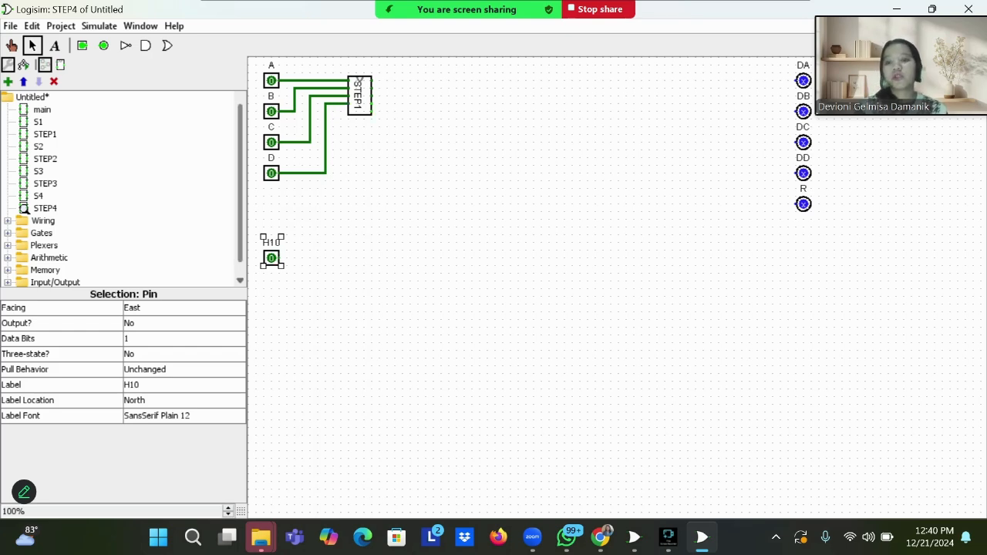
Step: Set the H10 input pin to 4 data bits and align it beneath the other input pins
{"action": "left_click", "coordinate": [183, 338]}
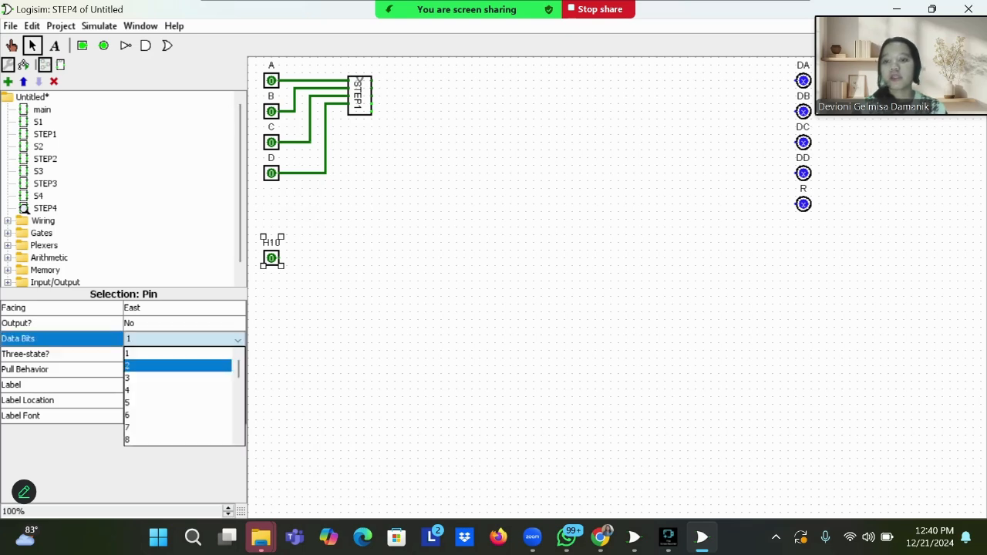
{"action": "left_click", "coordinate": [154, 391]}
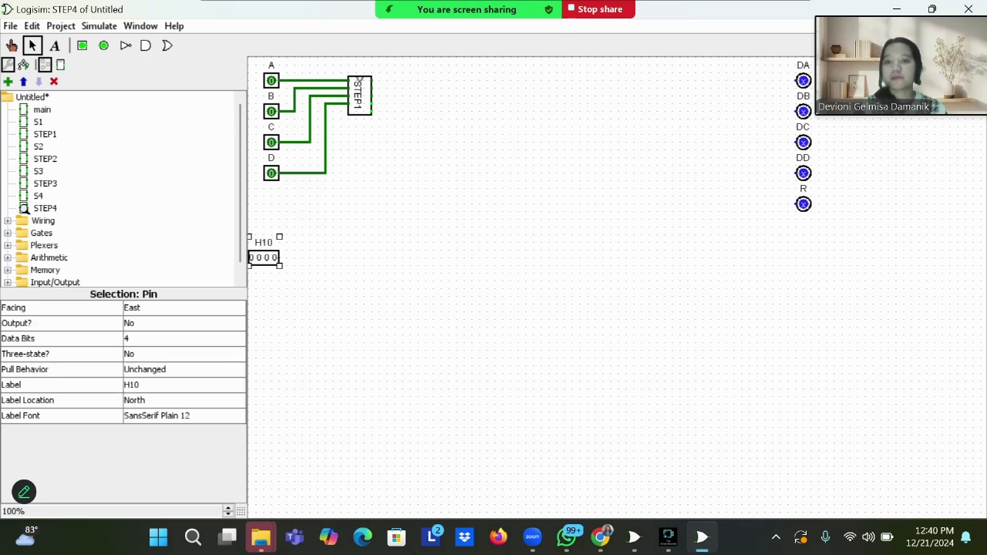
{"action": "left_click", "coordinate": [330, 295]}
{"action": "left_click_drag", "start_coordinate": [264, 258], "coordinate": [271, 258]}
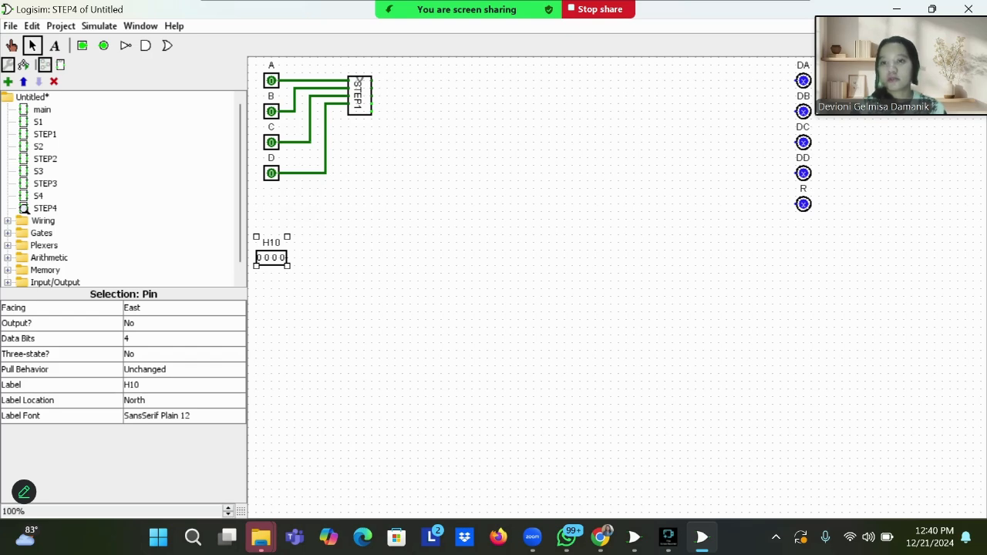
Step: Place a splitter to the right of the STEP1 block with fan out 5 and bit width 5
{"action": "scroll", "coordinate": [124, 189], "scroll_direction": "down", "scroll_amount": 1}
{"action": "left_click", "coordinate": [8, 207]}
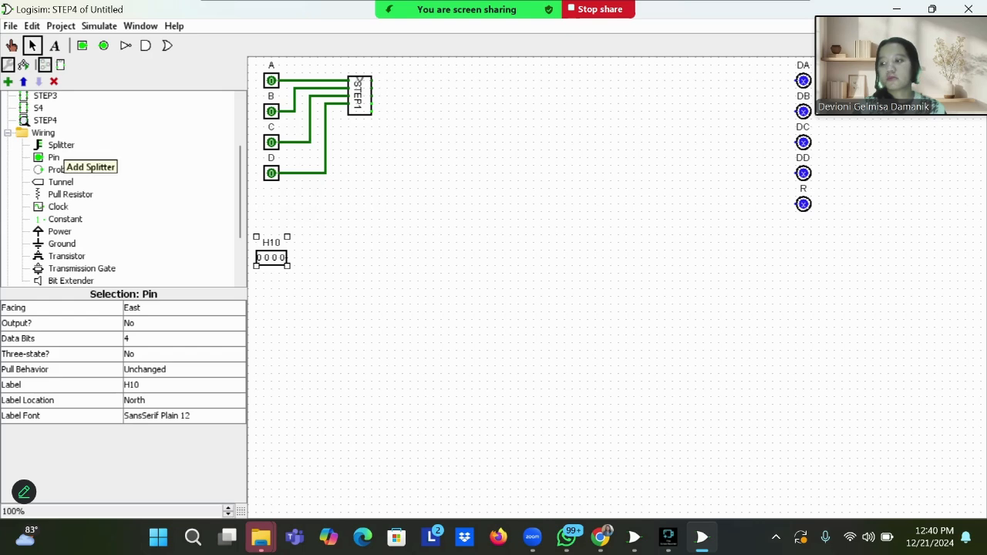
{"action": "left_click", "coordinate": [61, 146]}
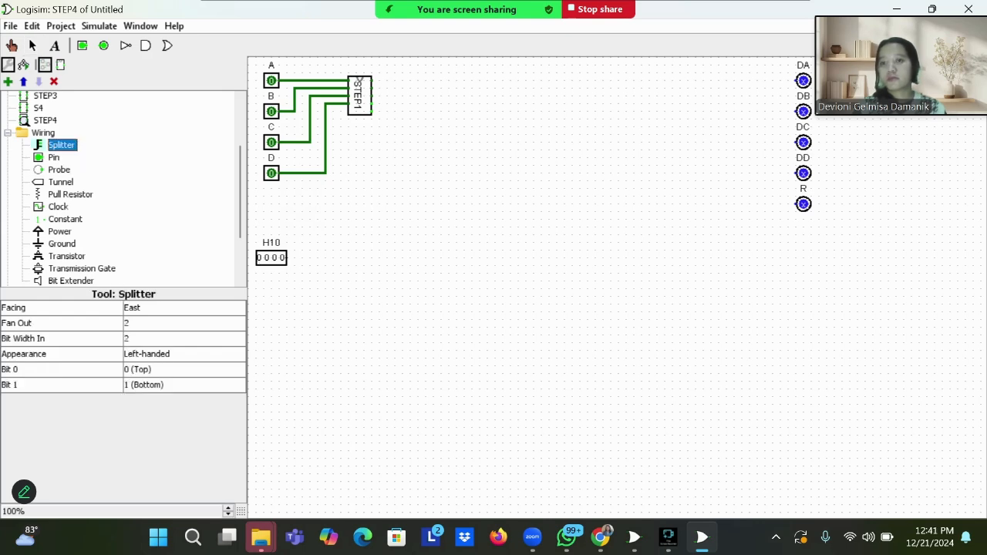
{"action": "left_click", "coordinate": [411, 94]}
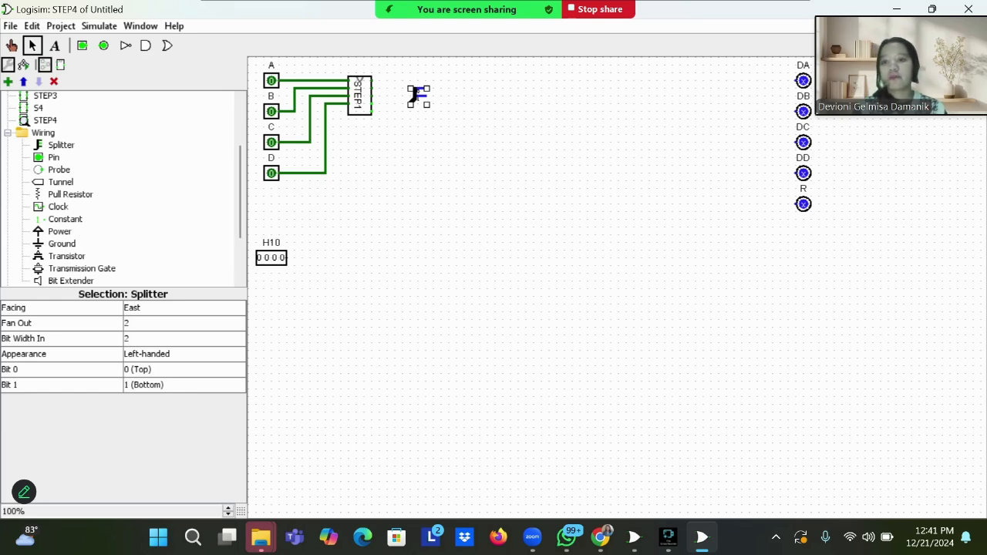
{"action": "left_click", "coordinate": [183, 323]}
{"action": "left_click", "coordinate": [178, 375]}
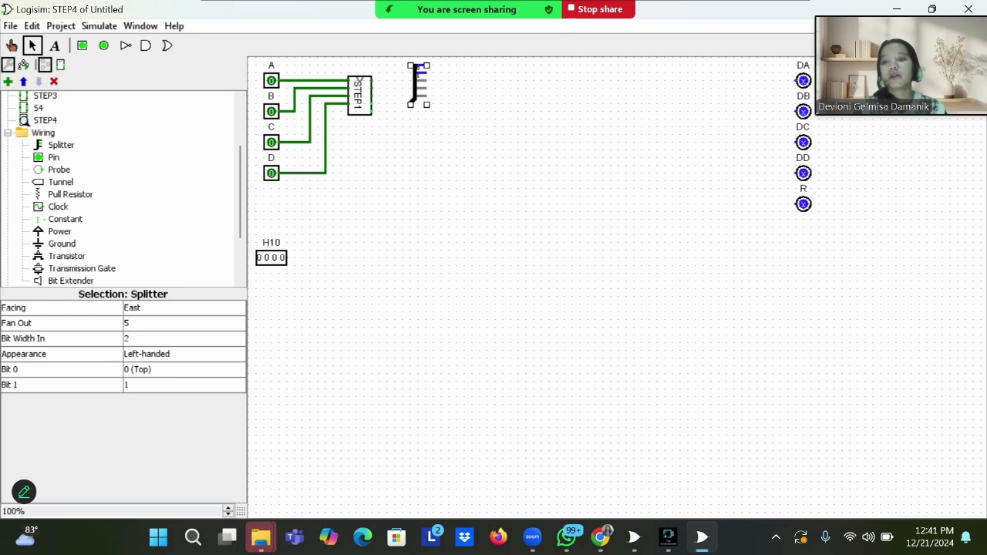
{"action": "left_click", "coordinate": [184, 338]}
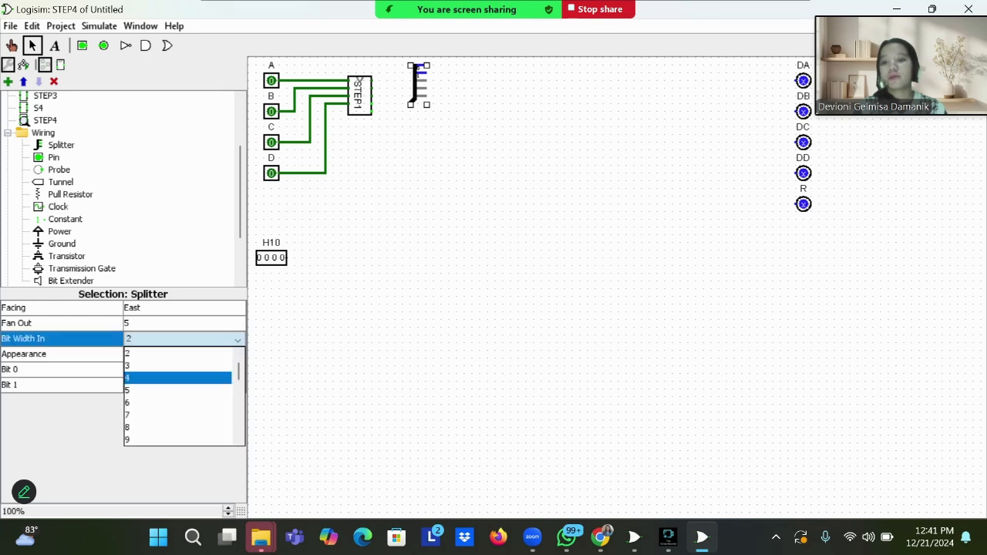
{"action": "left_click", "coordinate": [177, 390]}
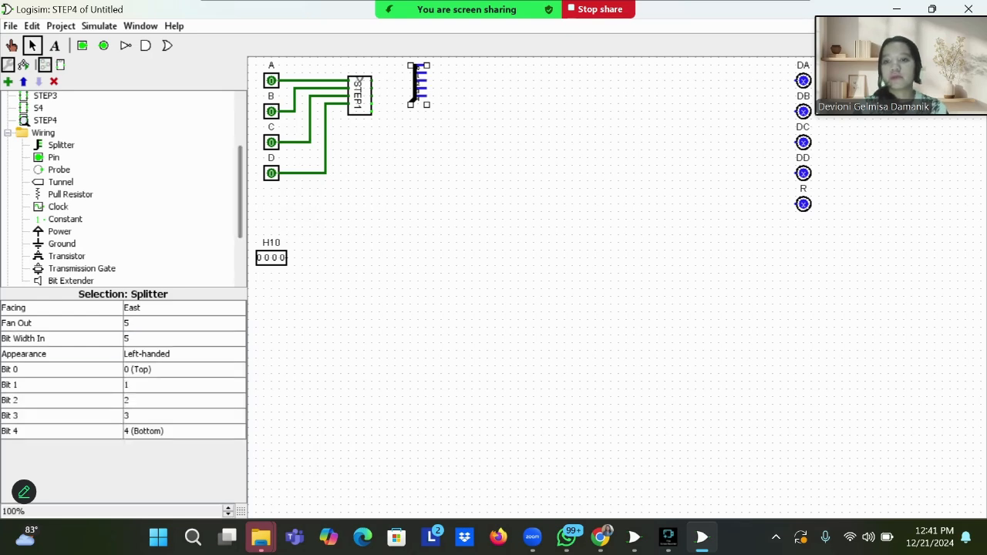
Step: Face the splitter west and connect its five branches to the STEP1 block's outputs
{"action": "left_click", "coordinate": [177, 307]}
{"action": "left_click", "coordinate": [177, 359]}
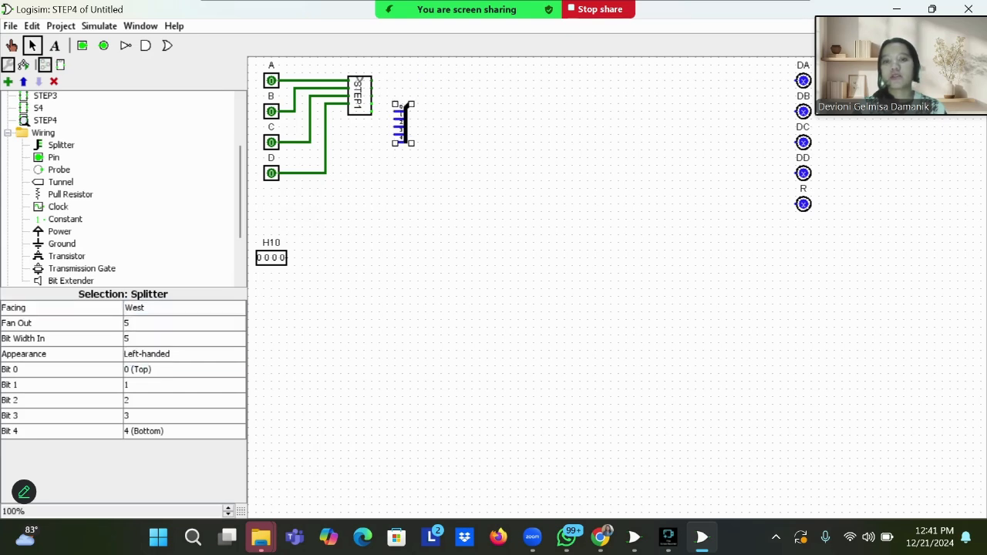
{"action": "mouse_move", "coordinate": [407, 107]}
{"action": "left_mouse_down"}
{"action": "mouse_move", "coordinate": [414, 75]}
{"action": "mouse_move", "coordinate": [381, 80]}
{"action": "mouse_move", "coordinate": [396, 73]}
{"action": "mouse_move", "coordinate": [405, 88]}
{"action": "mouse_move", "coordinate": [385, 96]}
{"action": "mouse_move", "coordinate": [405, 103]}
{"action": "mouse_move", "coordinate": [373, 113]}
{"action": "mouse_move", "coordinate": [403, 113]}
{"action": "left_mouse_up"}
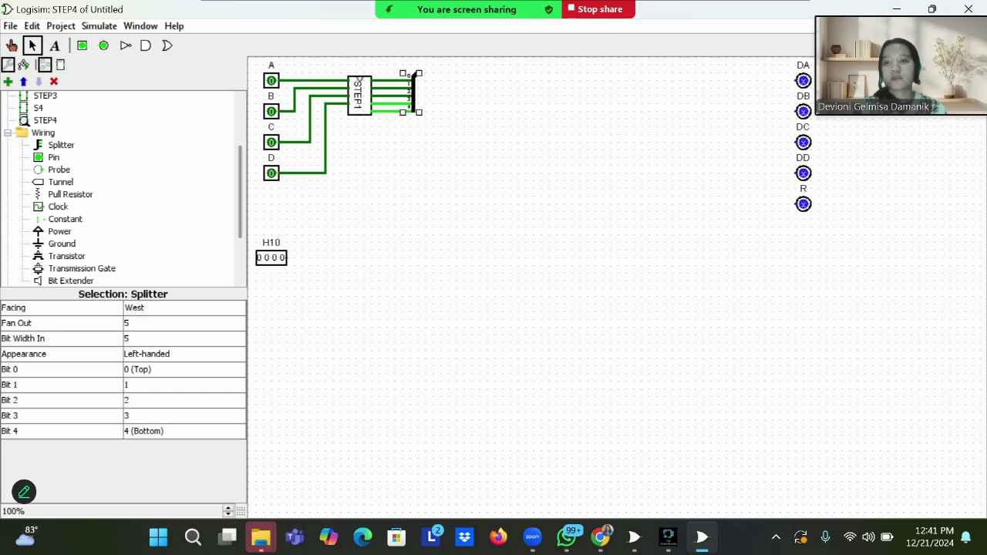
Step: Place a second west-facing splitter with fan out 5 and bit width 5 just below and beyond the first splitter
{"action": "left_click", "coordinate": [61, 145]}
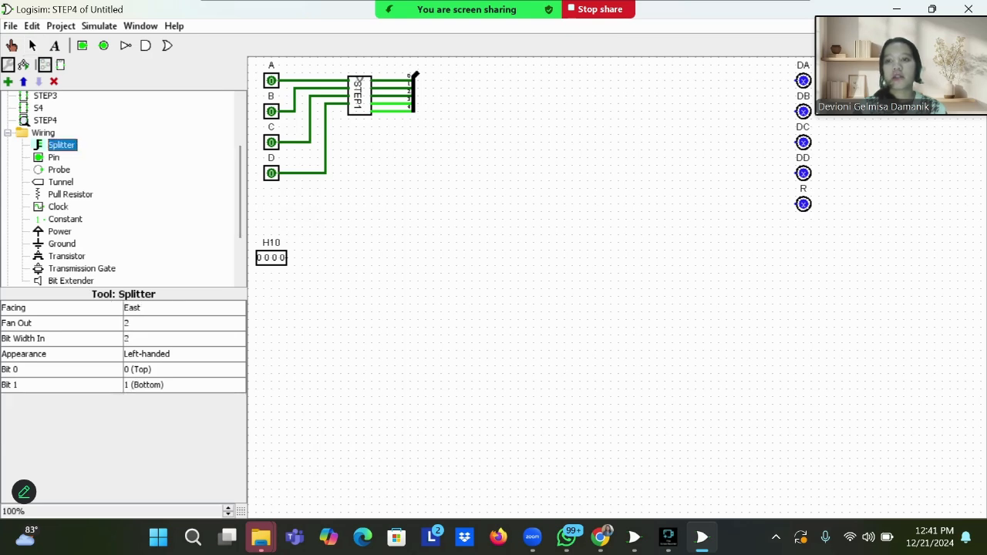
{"action": "left_click", "coordinate": [453, 117]}
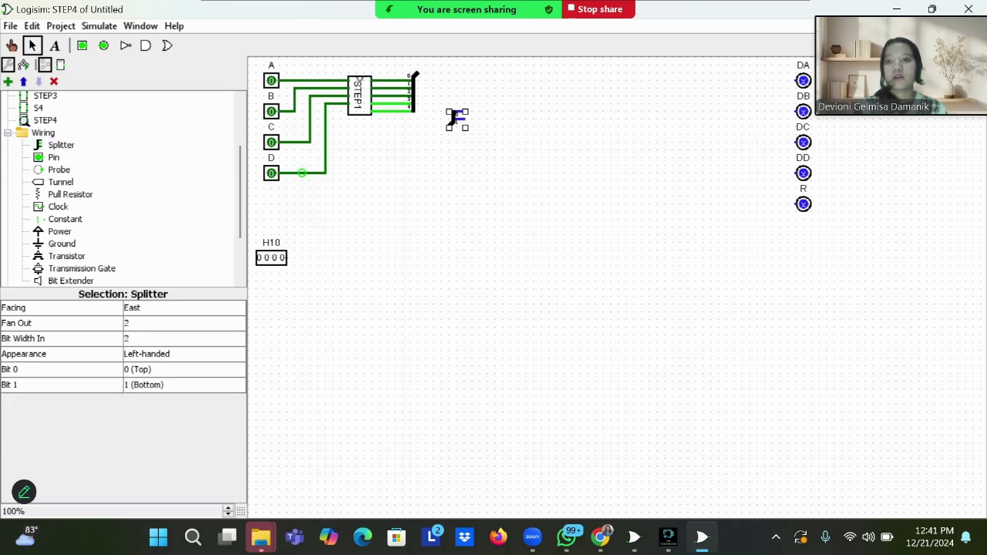
{"action": "left_click", "coordinate": [177, 323]}
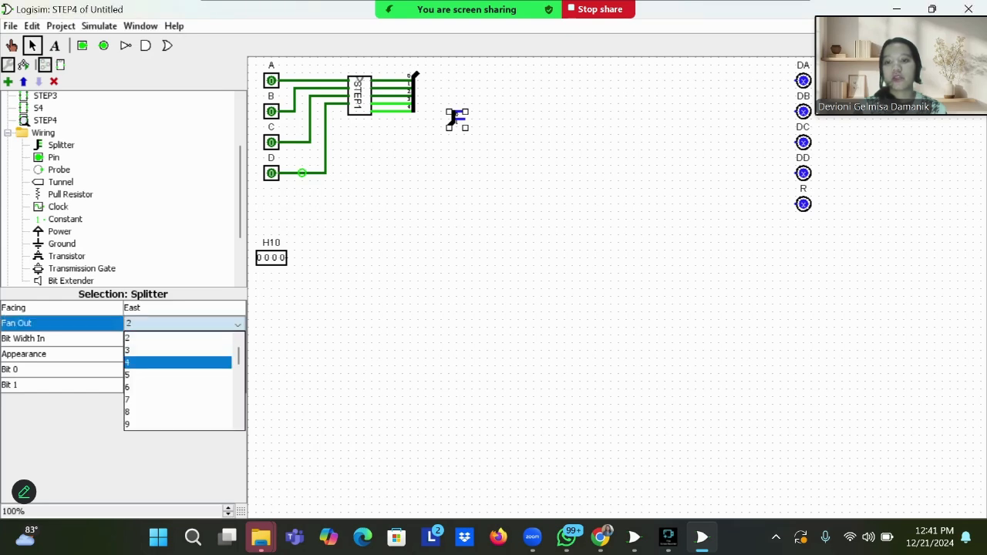
{"action": "left_click", "coordinate": [177, 373]}
{"action": "left_click", "coordinate": [177, 339]}
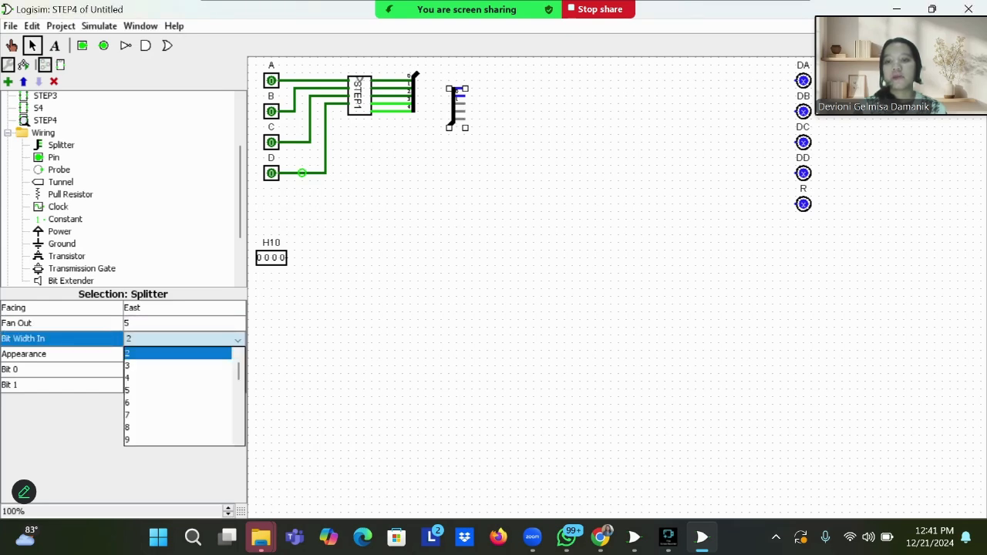
{"action": "left_click", "coordinate": [177, 388]}
{"action": "left_click", "coordinate": [178, 307]}
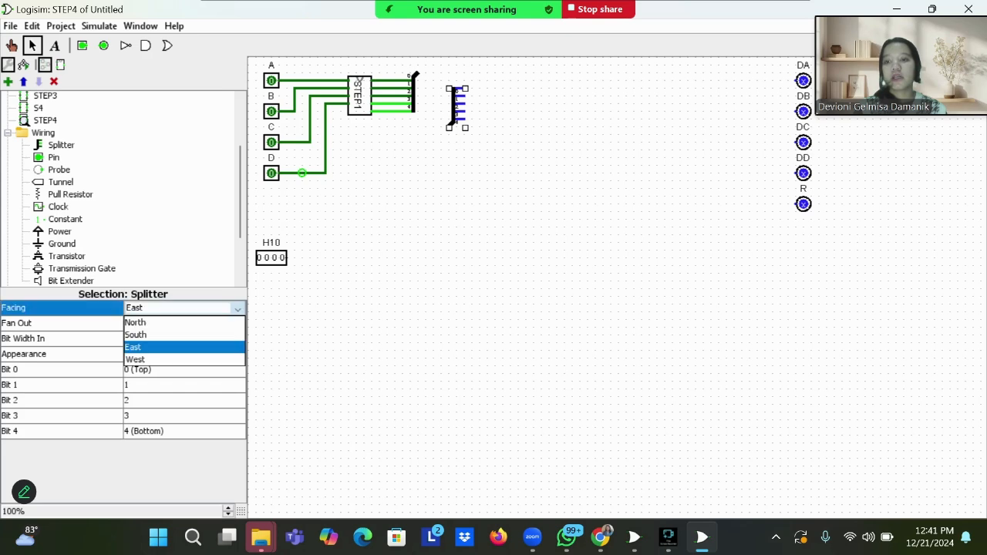
{"action": "left_click", "coordinate": [177, 360]}
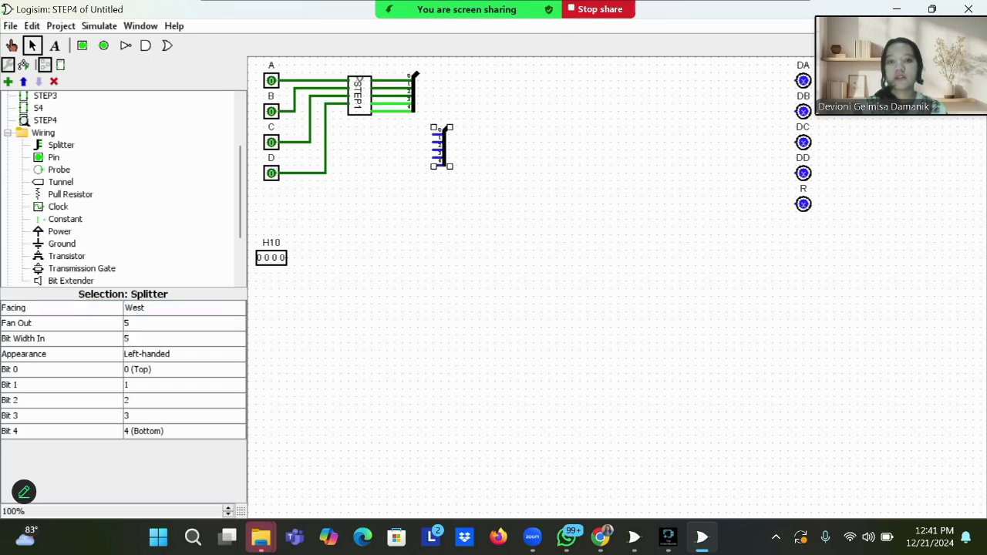
{"action": "left_click_drag", "start_coordinate": [444, 148], "coordinate": [452, 140]}
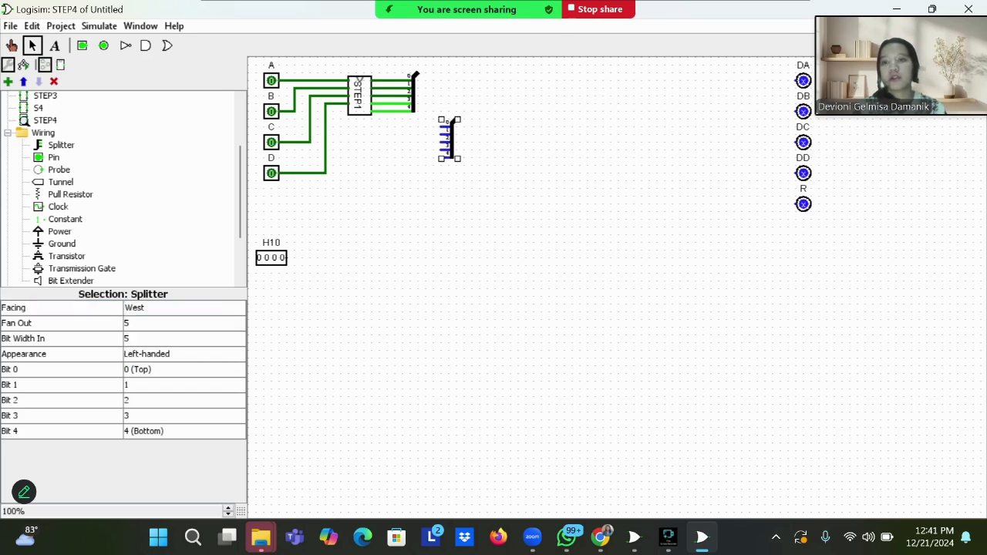
Step: Place a multiplexer with 5 data bits beyond the splitters and connect both splitters' combined ends to its two data inputs
{"action": "scroll", "coordinate": [123, 185], "scroll_direction": "down", "scroll_amount": 2}
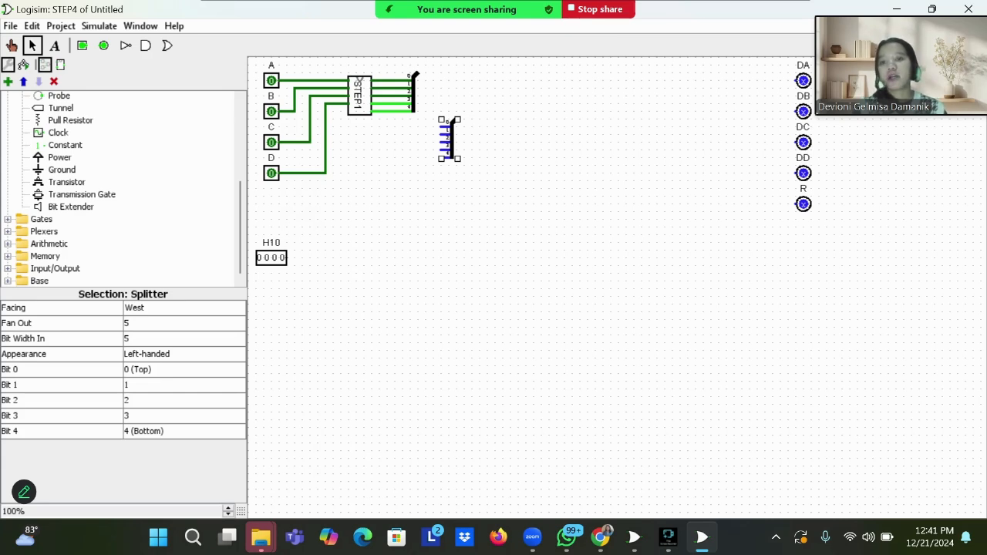
{"action": "left_click", "coordinate": [7, 232]}
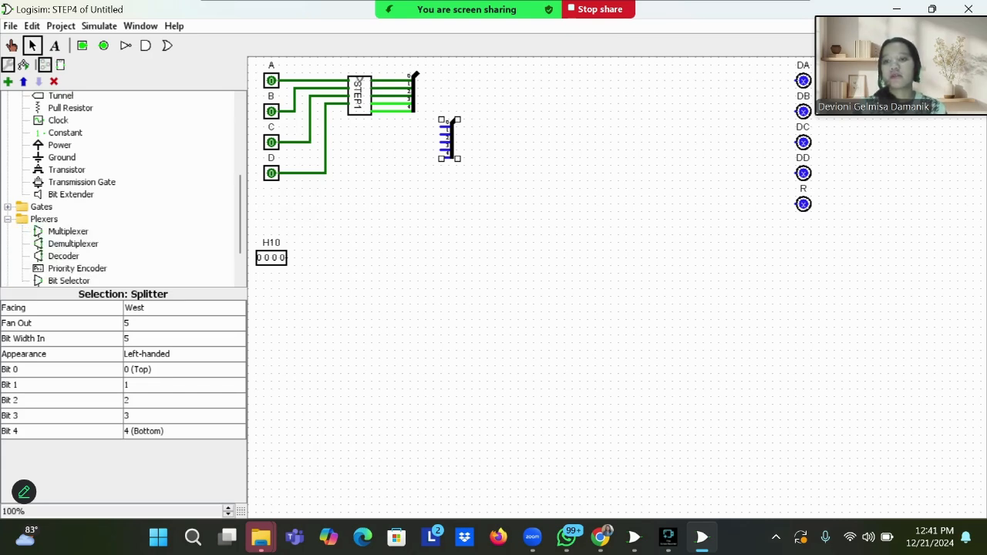
{"action": "left_click", "coordinate": [67, 231]}
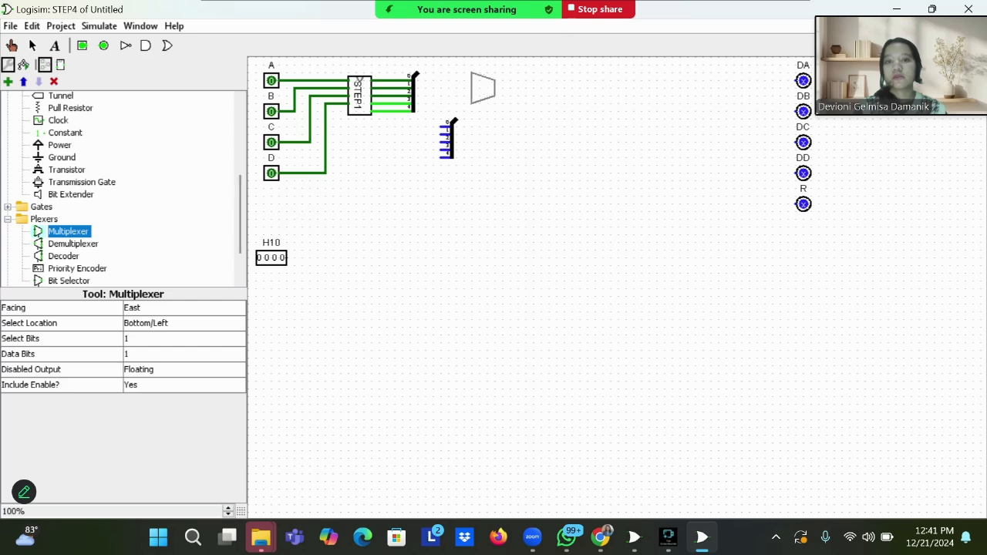
{"action": "left_click", "coordinate": [487, 89]}
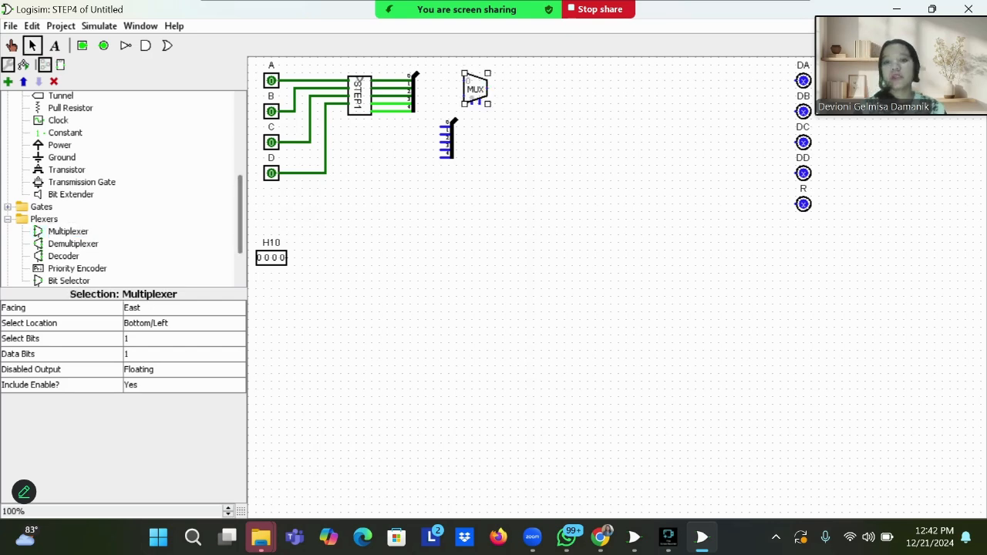
{"action": "left_click", "coordinate": [184, 354]}
{"action": "key", "text": "Down"}
{"action": "key", "text": "Down"}
{"action": "key", "text": "Down"}
{"action": "key", "text": "Down"}
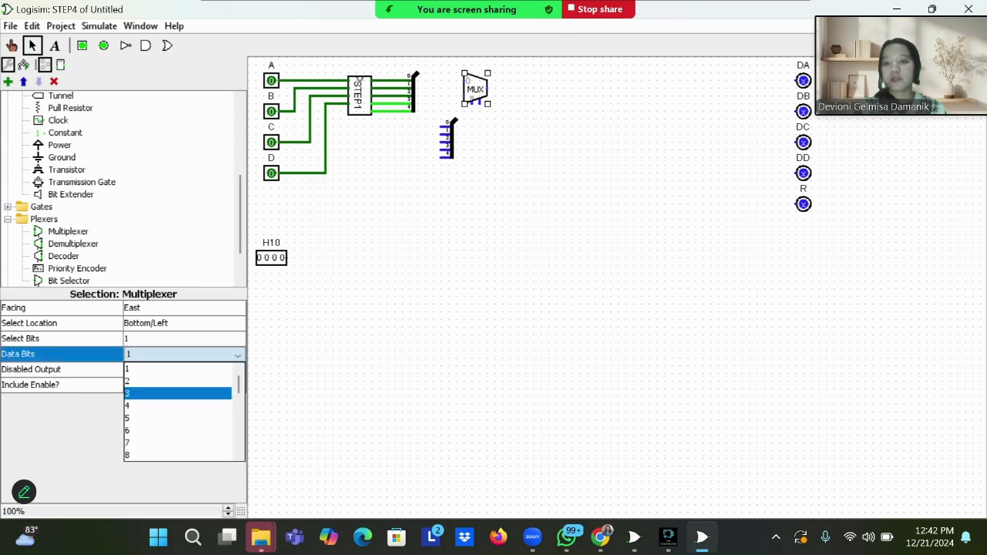
{"action": "key", "text": "Return"}
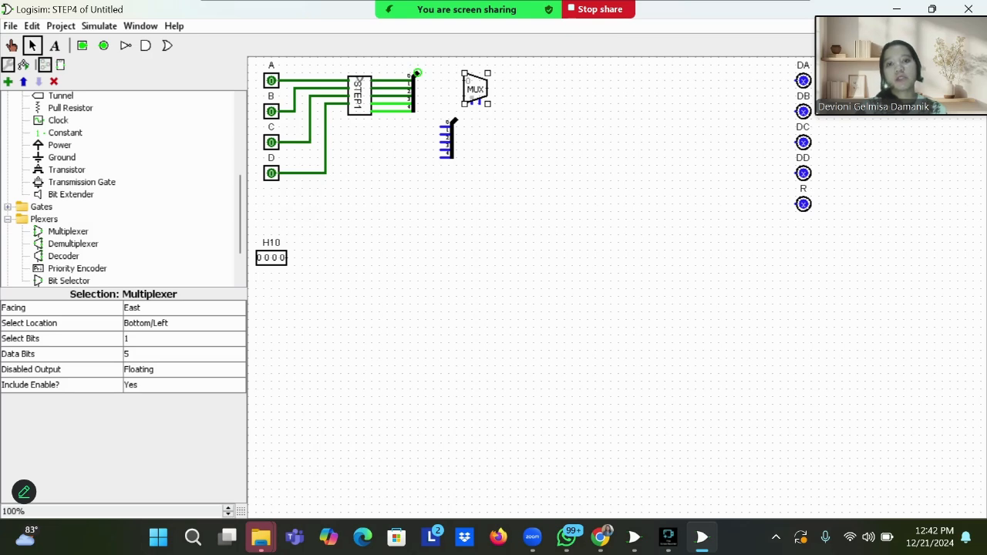
{"action": "left_click_drag", "start_coordinate": [416, 74], "coordinate": [464, 80]}
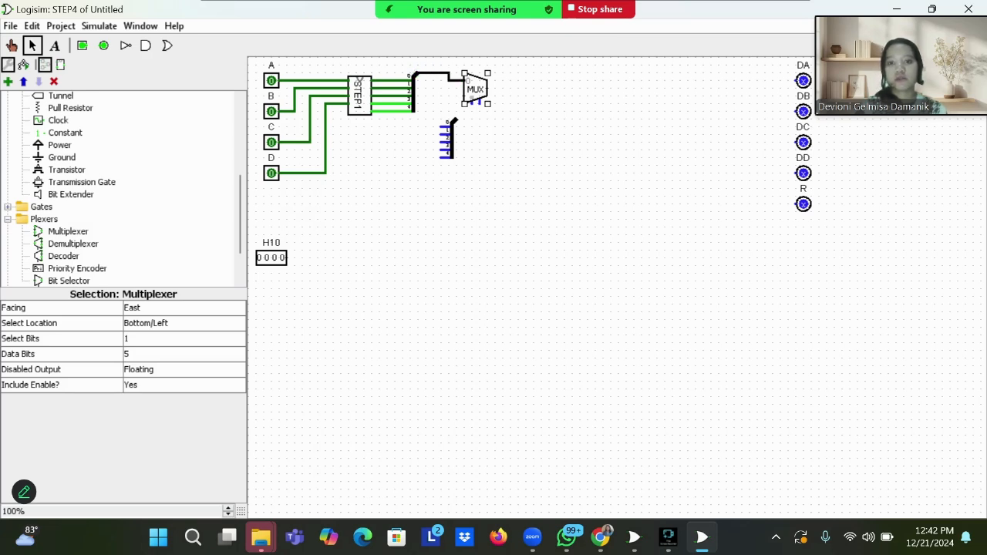
{"action": "mouse_move", "coordinate": [452, 140]}
{"action": "left_mouse_down"}
{"action": "mouse_move", "coordinate": [449, 102]}
{"action": "mouse_move", "coordinate": [458, 95]}
{"action": "left_mouse_up"}
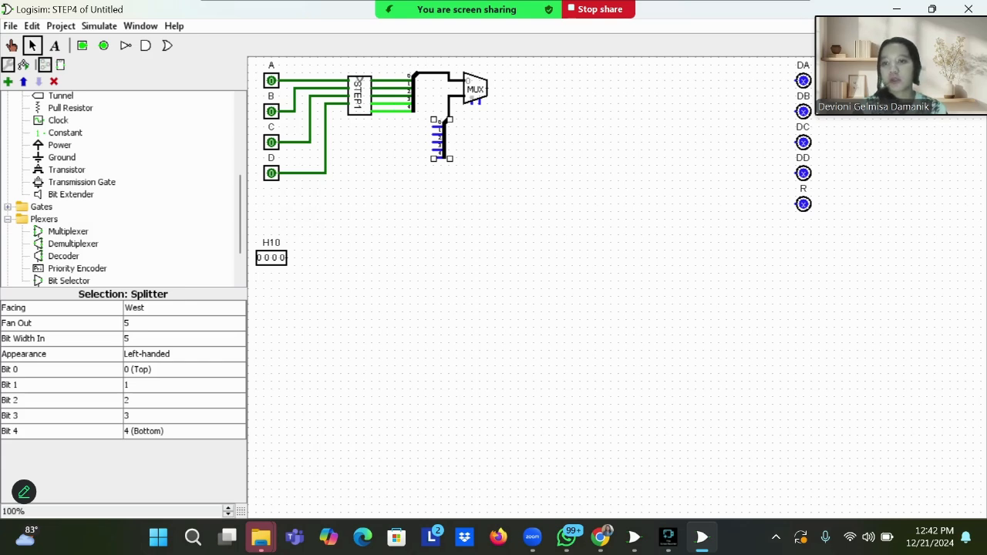
Step: Place a constant with value 0x0 between the STEP1 block and the second splitter
{"action": "left_click", "coordinate": [66, 133]}
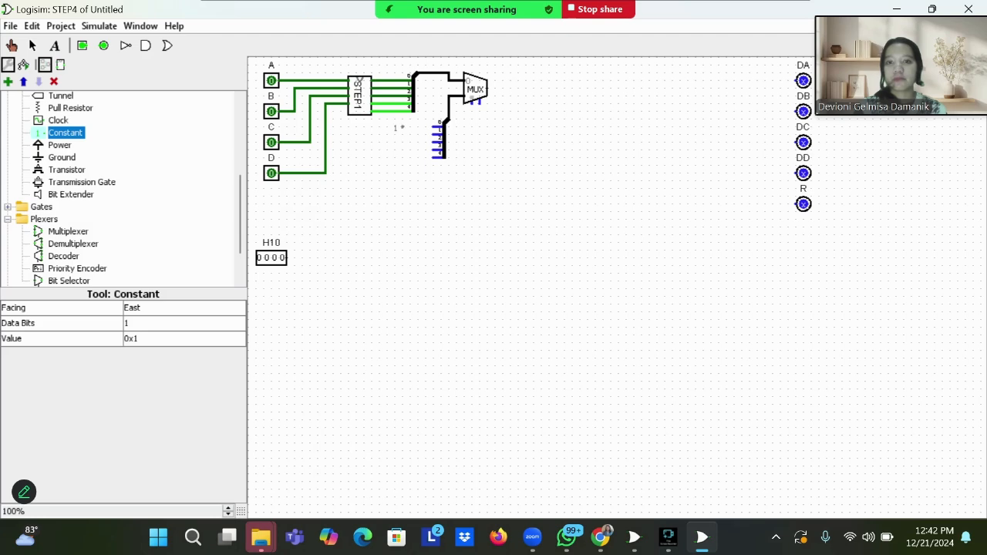
{"action": "left_click", "coordinate": [399, 127]}
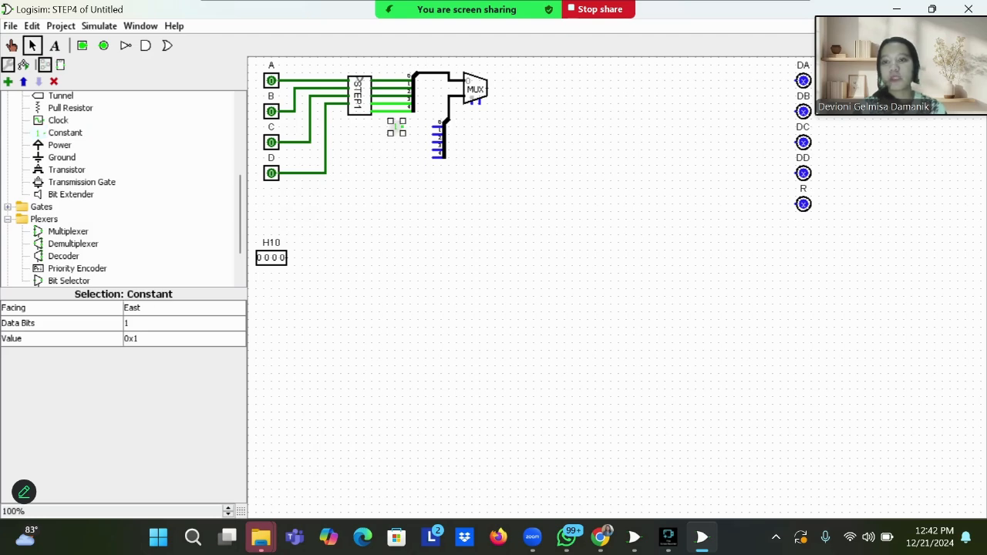
{"action": "left_click", "coordinate": [154, 339]}
{"action": "key", "text": "BackSpace"}
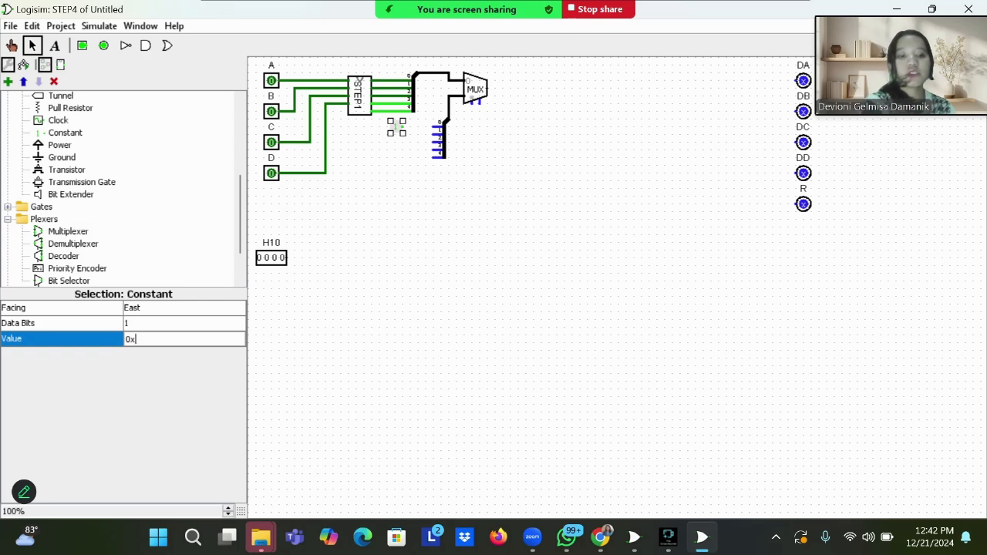
{"action": "type", "text": "0"}
{"action": "key", "text": "Return"}
{"action": "left_click", "coordinate": [386, 200]}
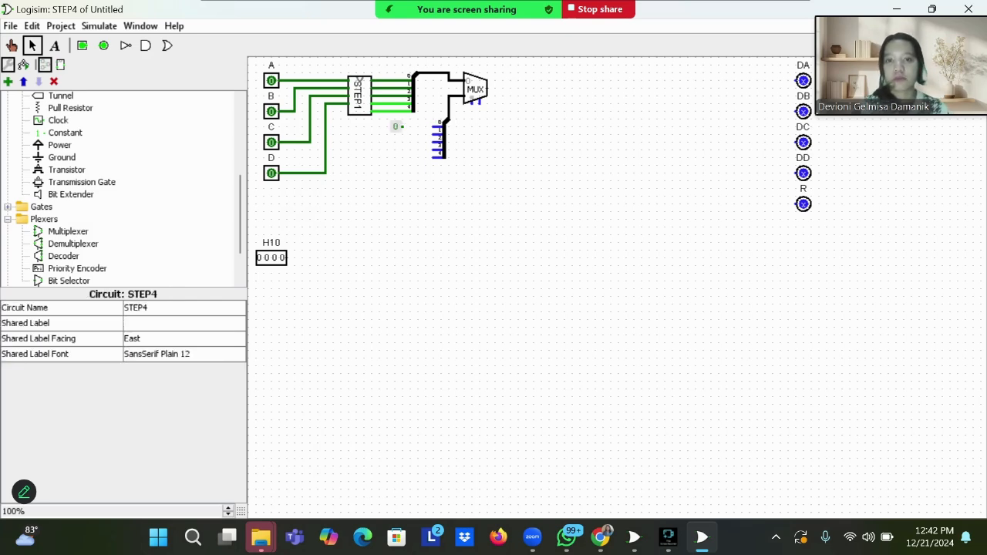
Step: Wire STEP1's lowest output to the second splitter's bottom branch and the constant 0 to its other four branches
{"action": "mouse_move", "coordinate": [443, 157]}
{"action": "left_mouse_down"}
{"action": "mouse_move", "coordinate": [387, 157]}
{"action": "mouse_move", "coordinate": [378, 112]}
{"action": "left_mouse_up"}
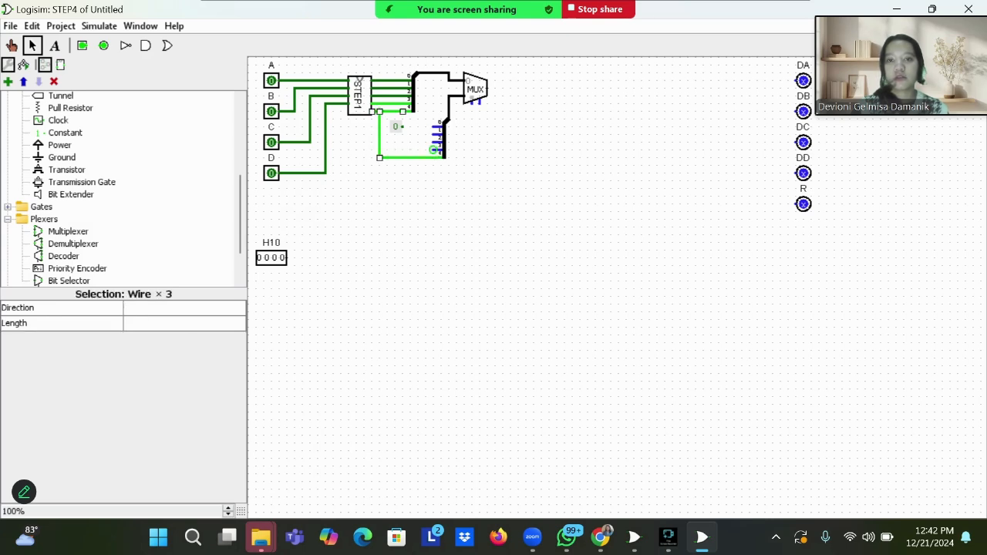
{"action": "mouse_move", "coordinate": [432, 150]}
{"action": "left_mouse_down"}
{"action": "mouse_move", "coordinate": [409, 144]}
{"action": "mouse_move", "coordinate": [410, 124]}
{"action": "mouse_move", "coordinate": [401, 135]}
{"action": "left_mouse_up"}
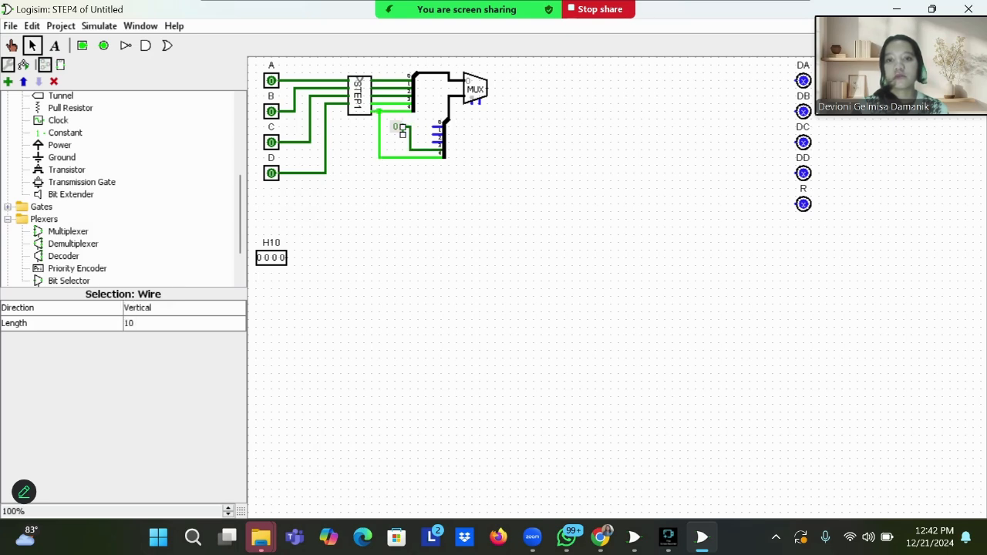
{"action": "left_click", "coordinate": [402, 135]}
{"action": "key", "text": "ctrl+z"}
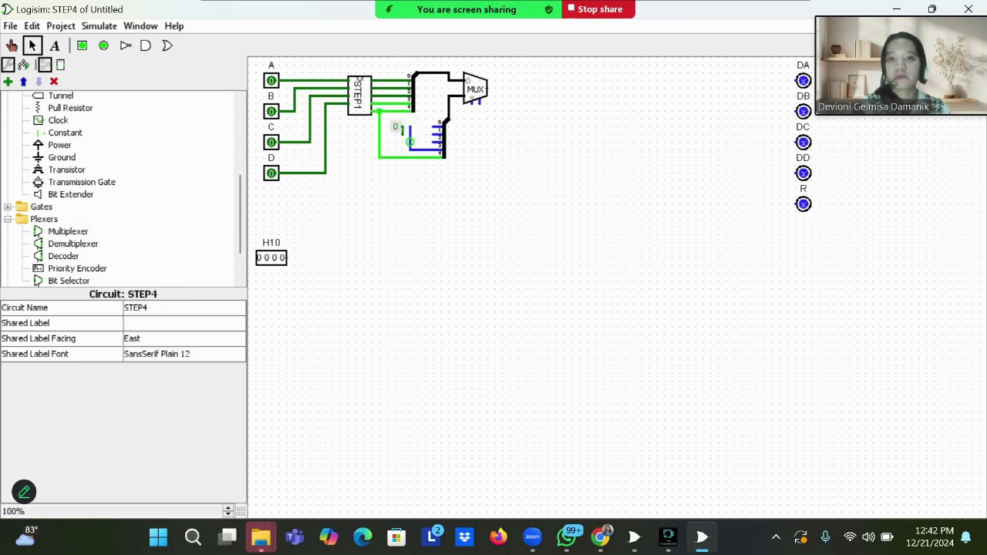
{"action": "left_click_drag", "start_coordinate": [410, 142], "coordinate": [402, 127]}
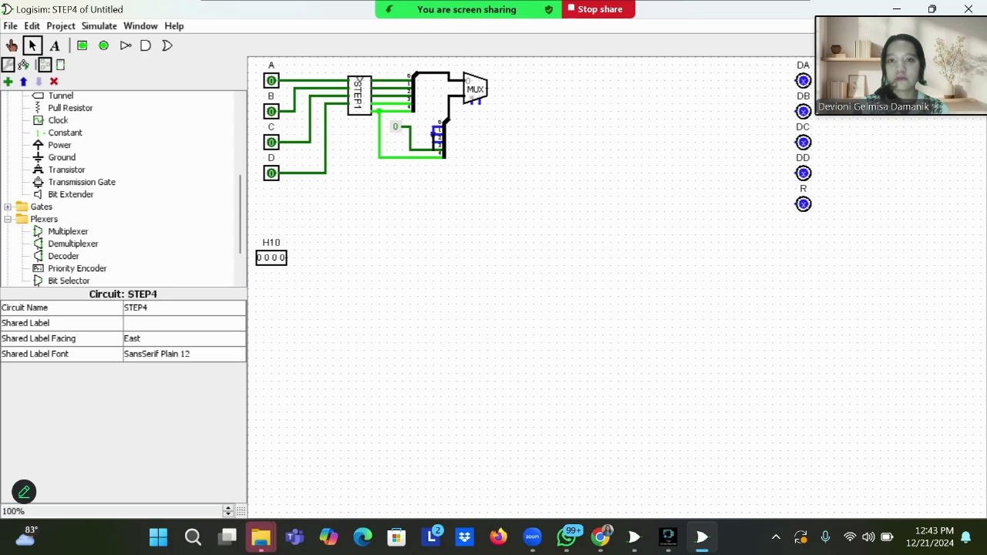
{"action": "left_click_drag", "start_coordinate": [433, 134], "coordinate": [433, 150]}
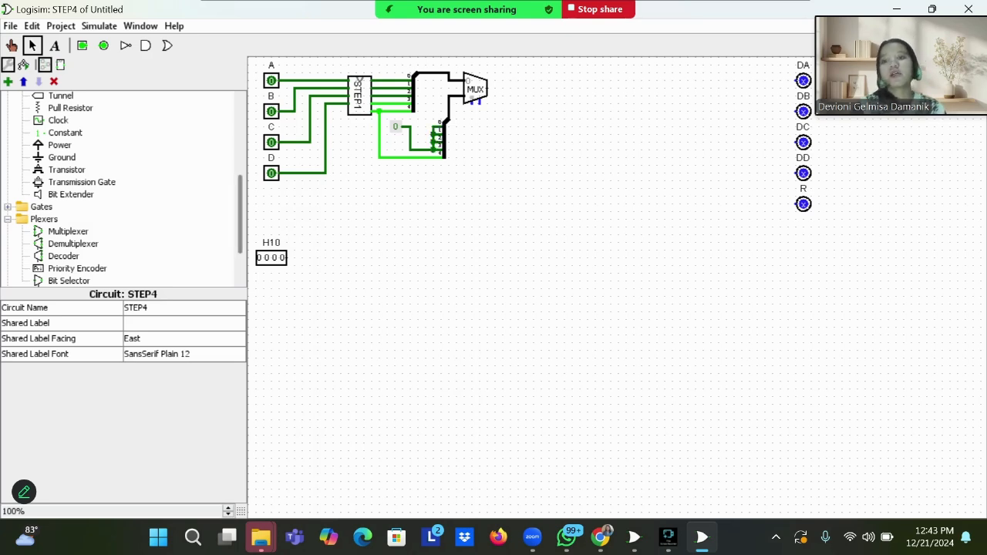
Step: Place an AND gate below the second splitter with 4 inputs and Narrow gate size
{"action": "scroll", "coordinate": [77, 185], "scroll_direction": "down", "scroll_amount": 2}
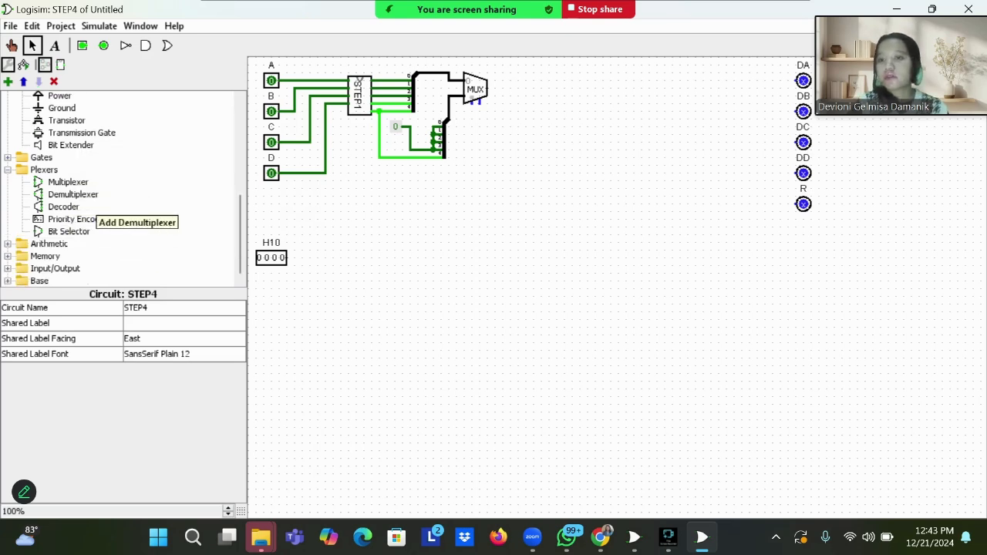
{"action": "scroll", "coordinate": [77, 209], "scroll_direction": "up", "scroll_amount": 5}
{"action": "scroll", "coordinate": [123, 189], "scroll_direction": "up", "scroll_amount": 3}
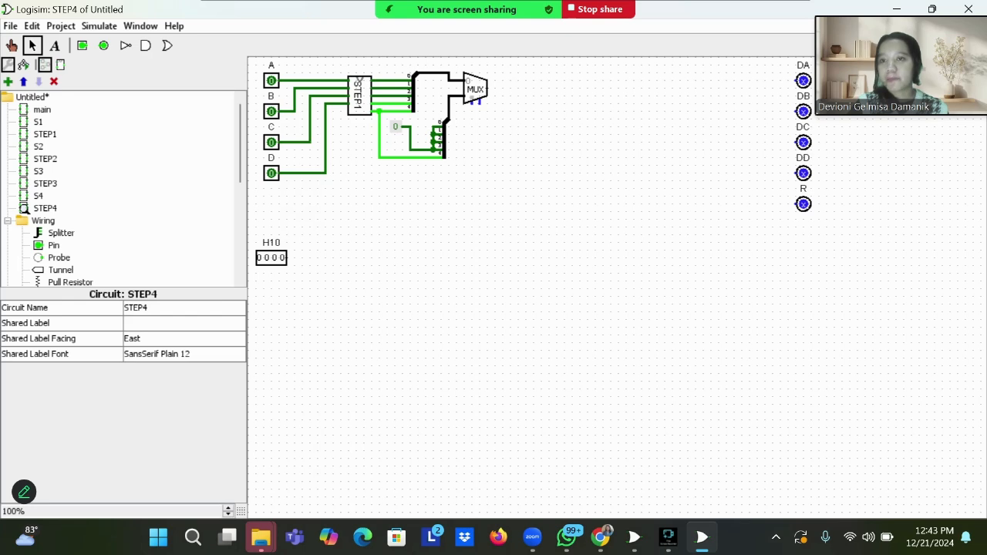
{"action": "scroll", "coordinate": [124, 189], "scroll_direction": "down", "scroll_amount": 7}
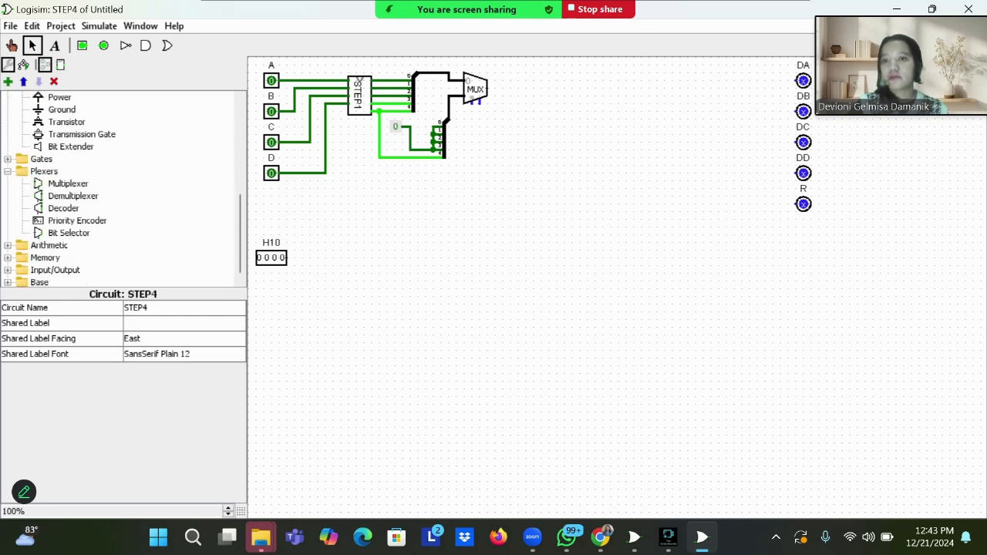
{"action": "left_click", "coordinate": [7, 159]}
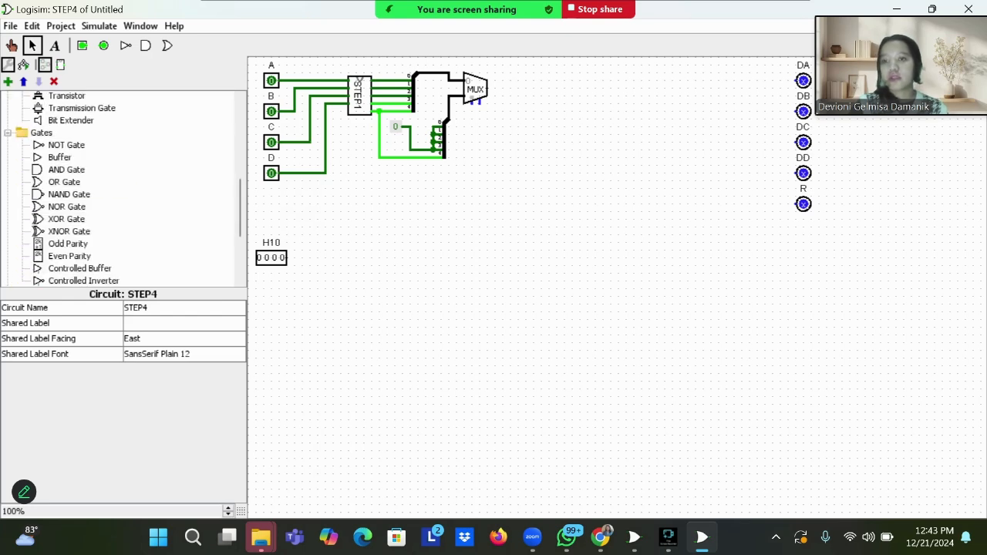
{"action": "left_click", "coordinate": [66, 169]}
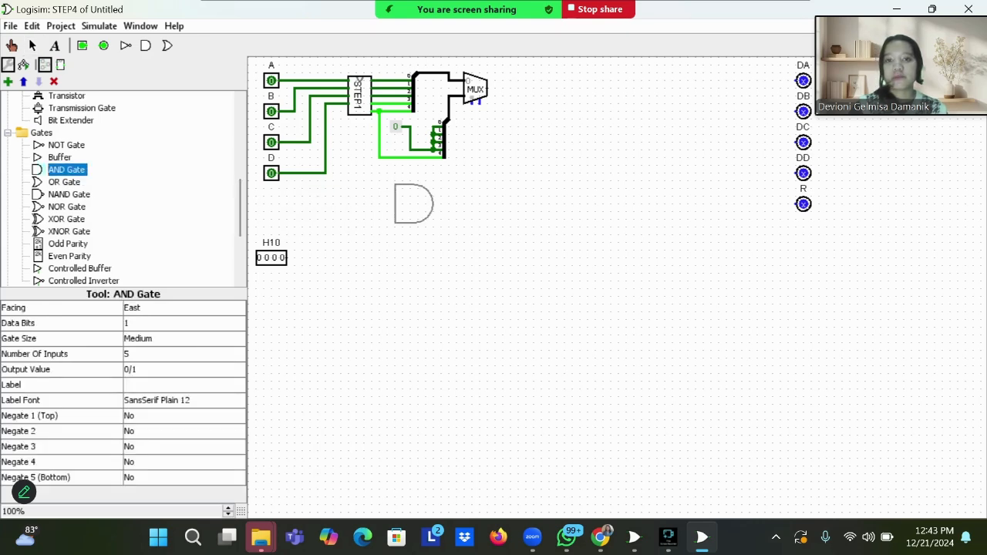
{"action": "left_click", "coordinate": [433, 204]}
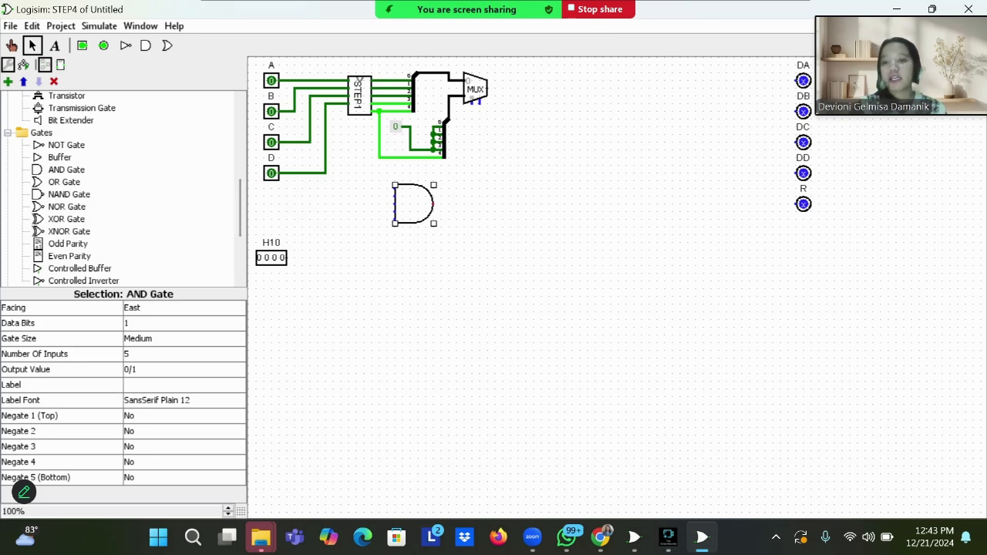
{"action": "left_click", "coordinate": [177, 354]}
{"action": "scroll", "coordinate": [177, 381], "scroll_direction": "up", "scroll_amount": 1}
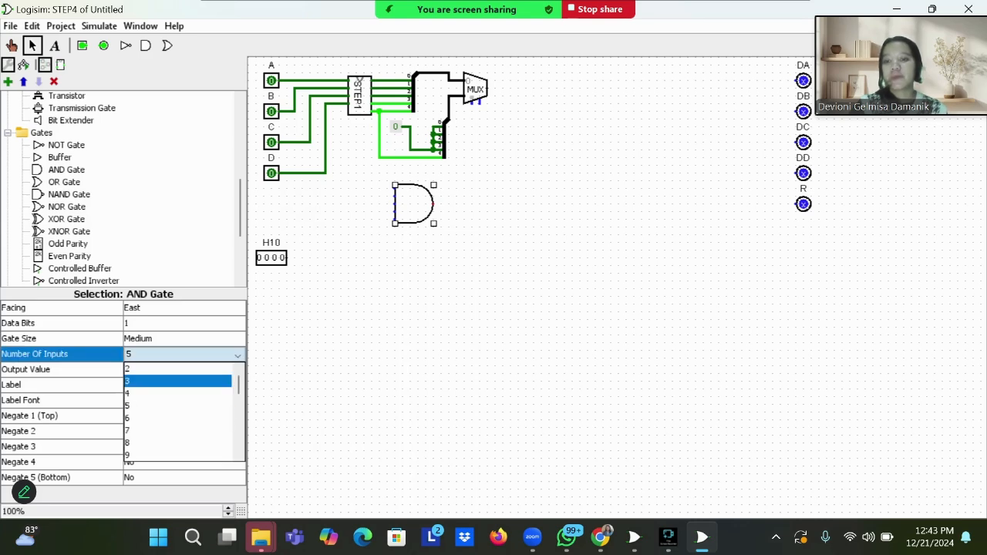
{"action": "left_click", "coordinate": [178, 394]}
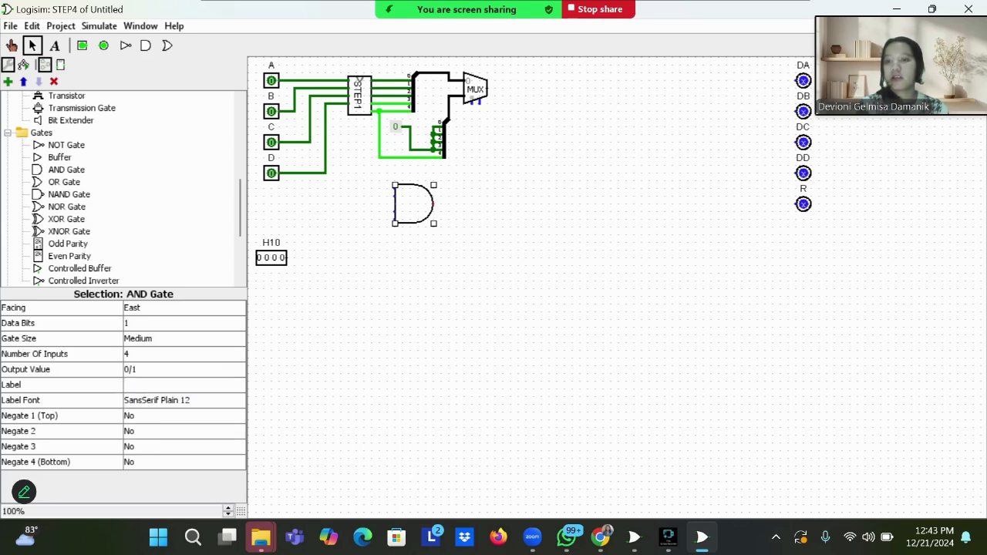
{"action": "left_click", "coordinate": [178, 339]}
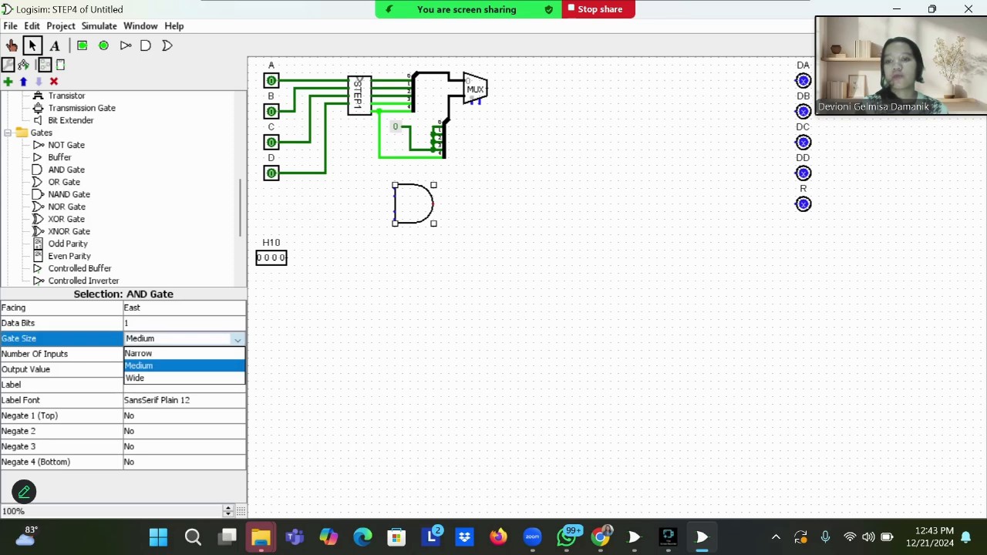
{"action": "left_click", "coordinate": [177, 348]}
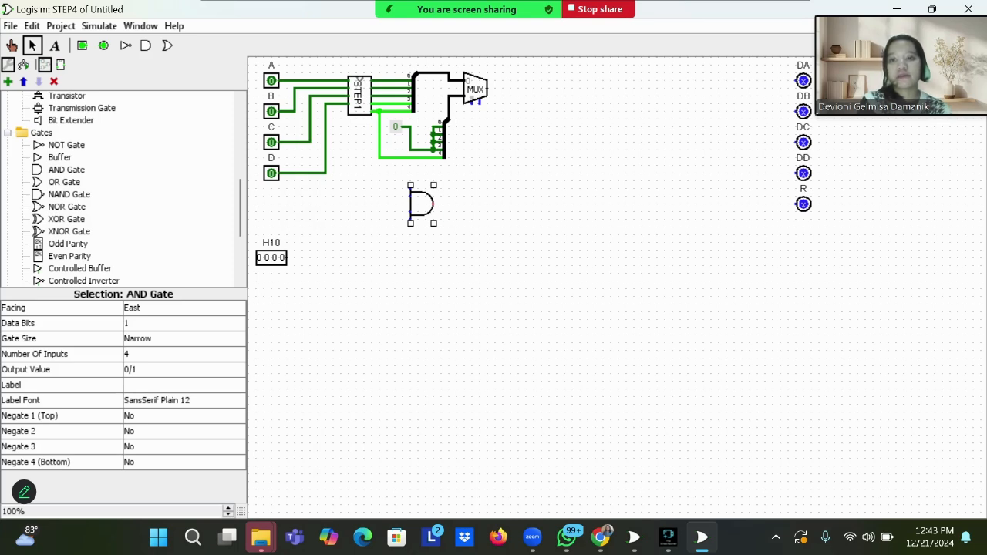
Step: Wire inputs C and D to the AND gate's two top inputs
{"action": "left_click_drag", "start_coordinate": [310, 142], "coordinate": [410, 188]}
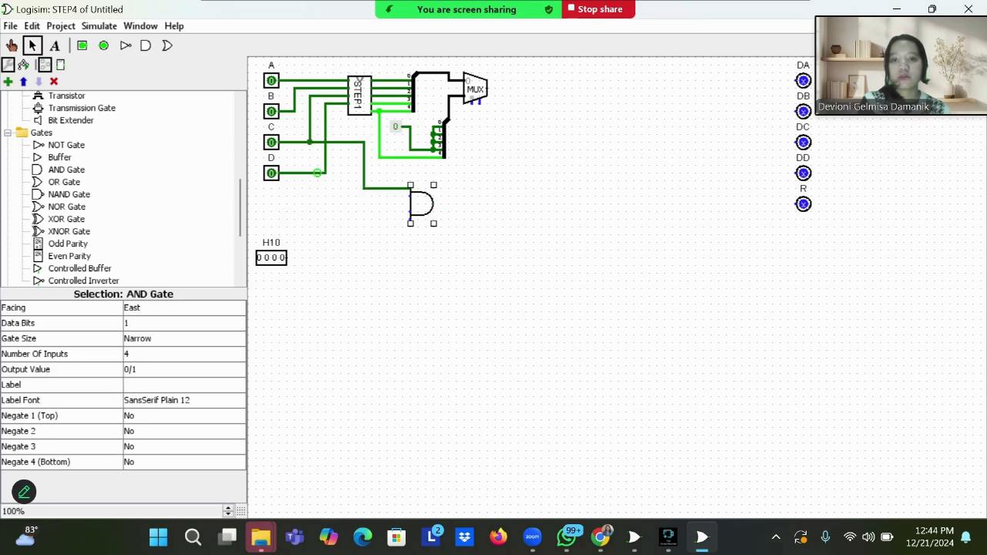
{"action": "left_click_drag", "start_coordinate": [326, 172], "coordinate": [402, 196]}
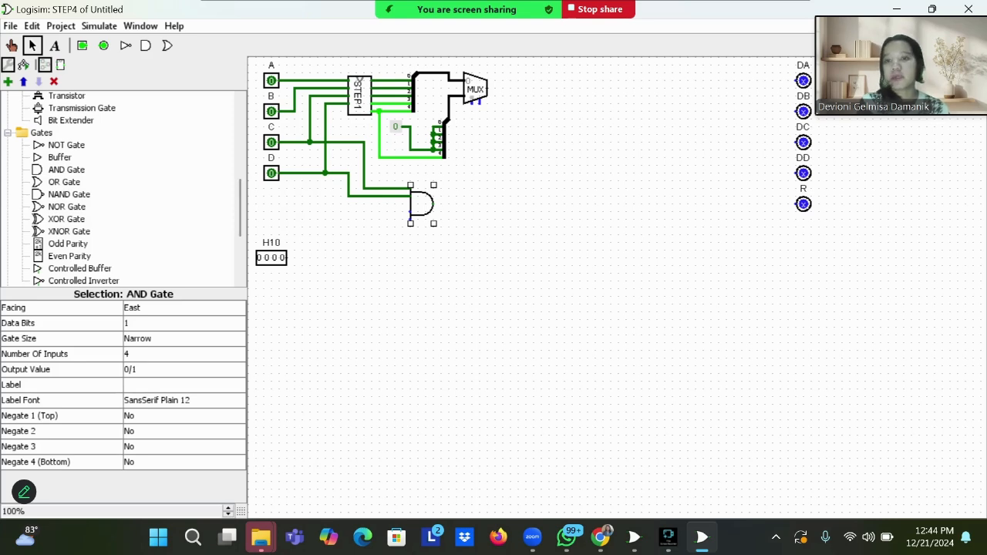
Step: Place a splitter with Fan Out 4 and Bit Width In 4 beside H10 and connect H10 to its combined end
{"action": "scroll", "coordinate": [123, 188], "scroll_direction": "down", "scroll_amount": 4}
{"action": "scroll", "coordinate": [66, 215], "scroll_direction": "up", "scroll_amount": 1}
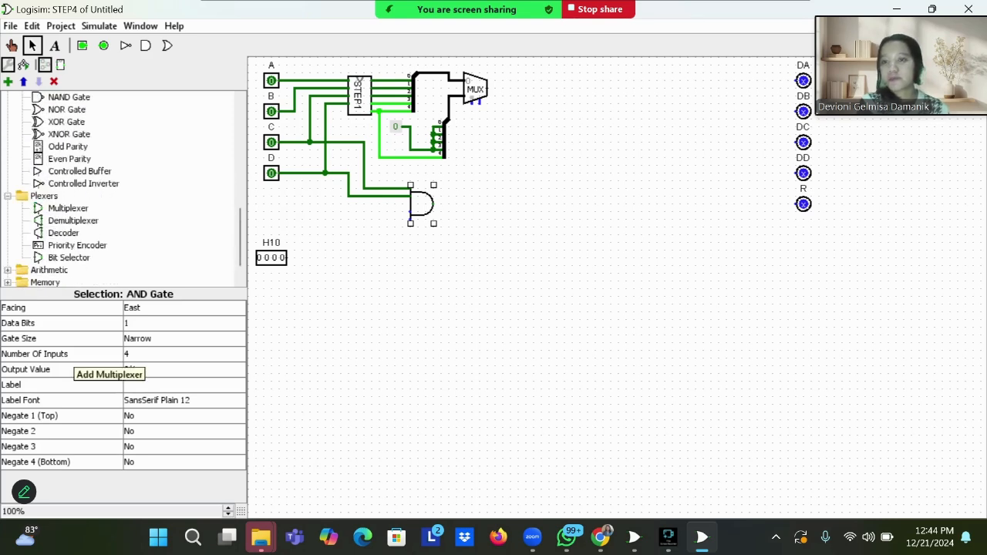
{"action": "scroll", "coordinate": [66, 219], "scroll_direction": "down", "scroll_amount": 1}
{"action": "scroll", "coordinate": [78, 232], "scroll_direction": "up", "scroll_amount": 10}
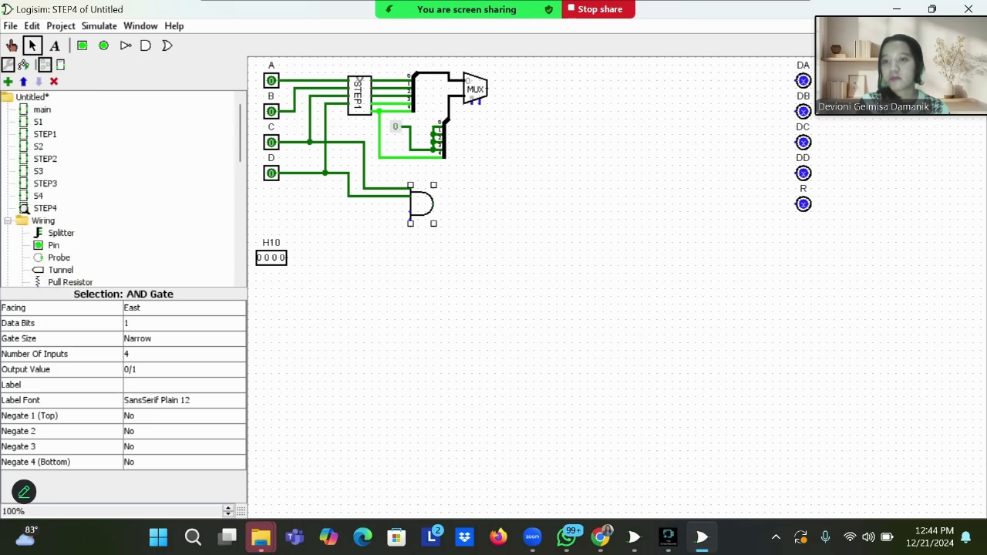
{"action": "left_click", "coordinate": [61, 233]}
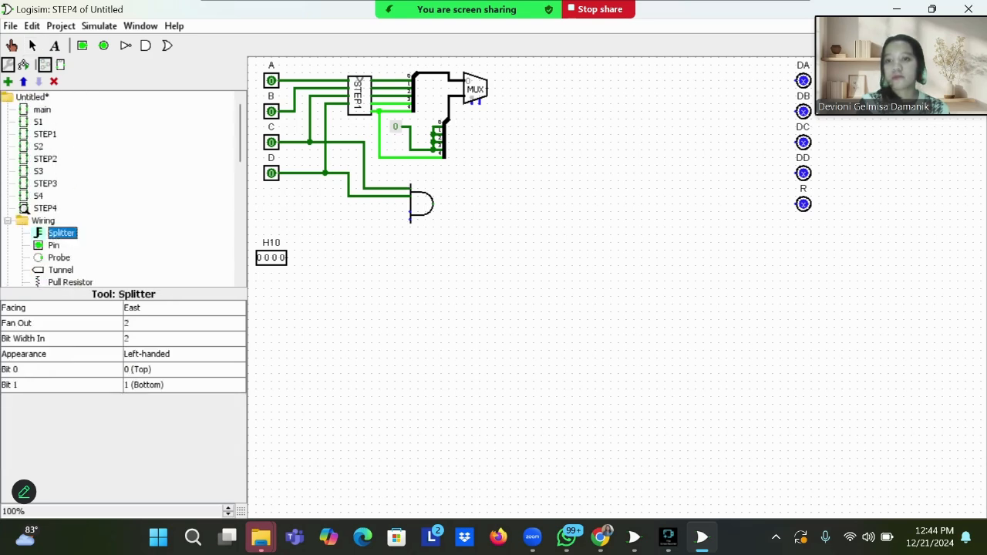
{"action": "left_click", "coordinate": [331, 251]}
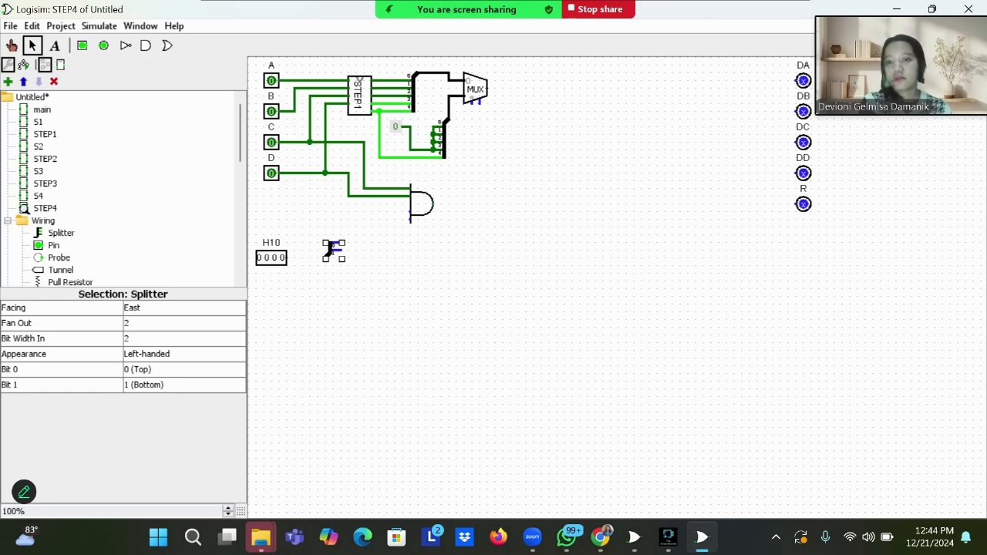
{"action": "left_click", "coordinate": [181, 323]}
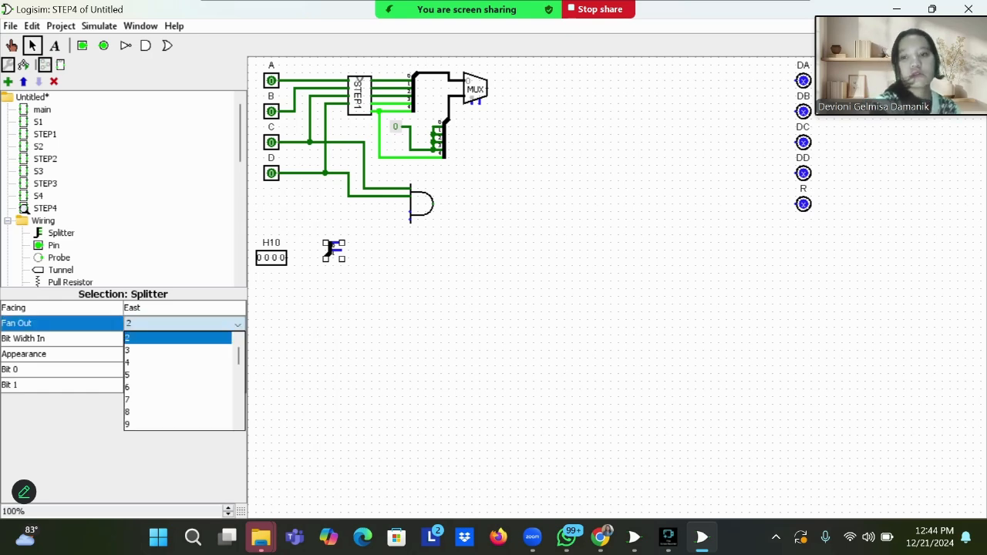
{"action": "left_click", "coordinate": [176, 362]}
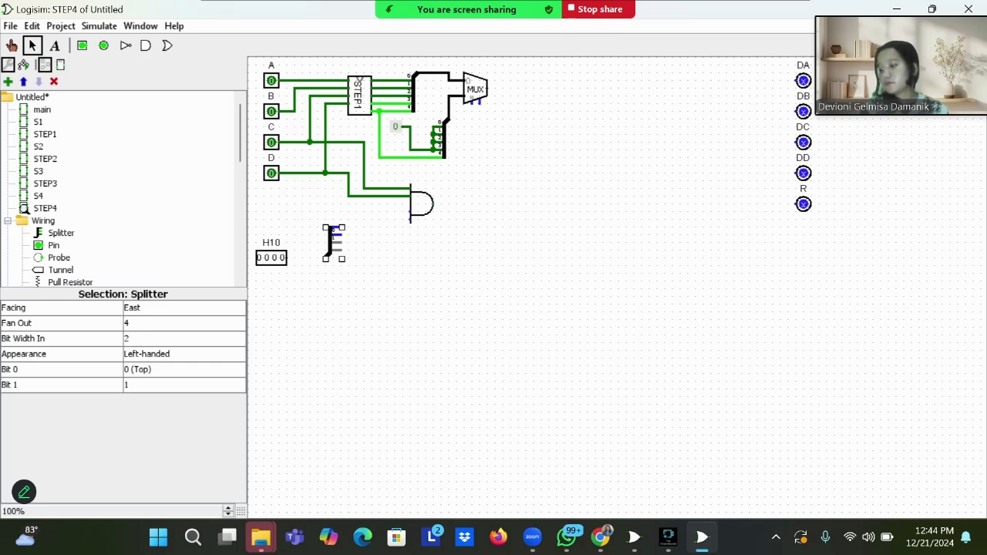
{"action": "left_click", "coordinate": [181, 338]}
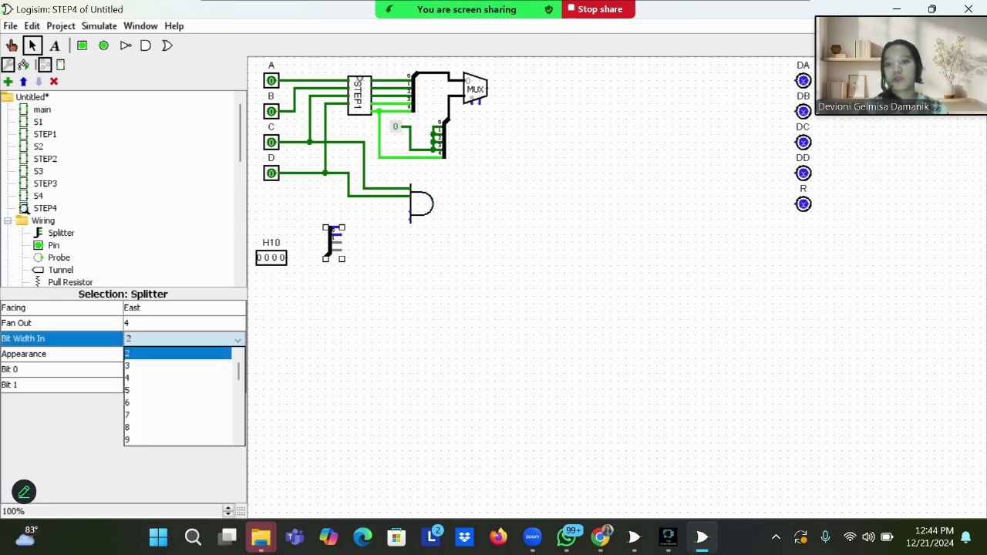
{"action": "left_click", "coordinate": [177, 377]}
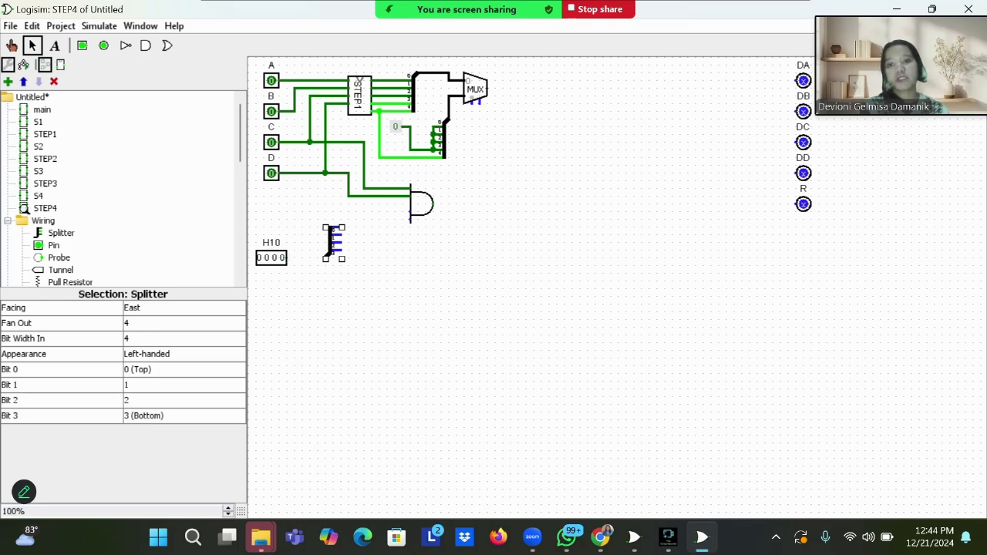
{"action": "left_click_drag", "start_coordinate": [287, 258], "coordinate": [325, 258]}
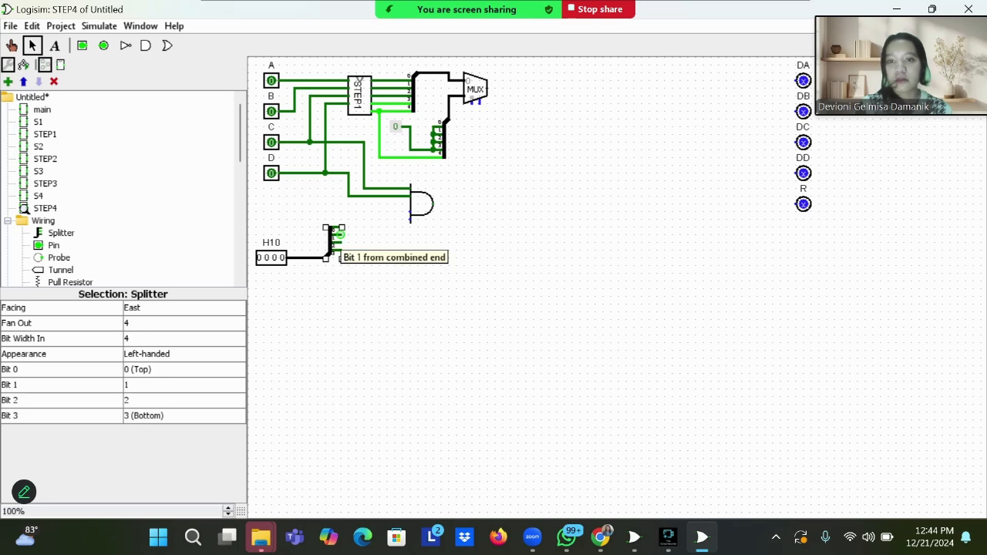
Step: Wire the H10 splitter's bit 1 to the AND gate's third input and attach a Narrow NOT gate to bit 0
{"action": "left_click_drag", "start_coordinate": [341, 233], "coordinate": [411, 211]}
{"action": "scroll", "coordinate": [54, 213], "scroll_direction": "down", "scroll_amount": 6}
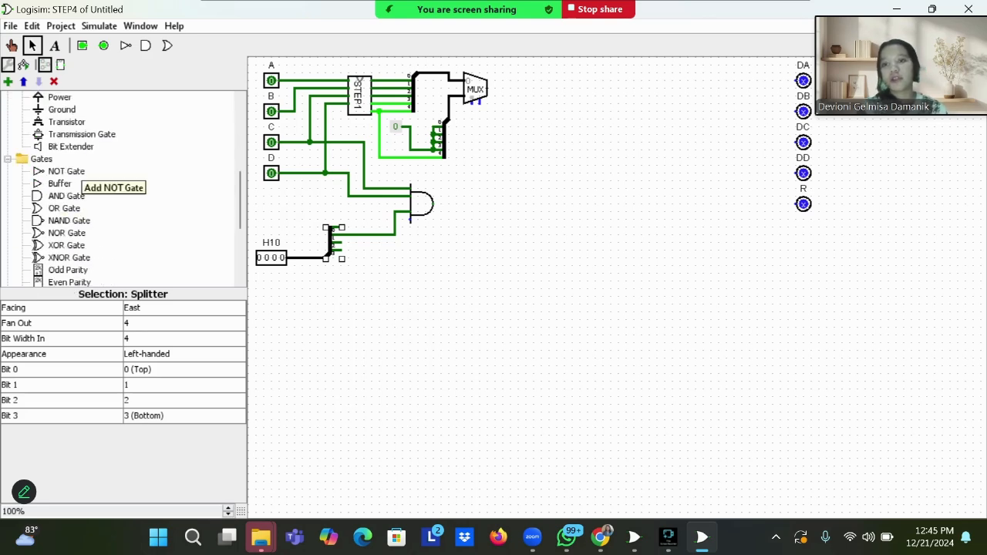
{"action": "left_click", "coordinate": [66, 171]}
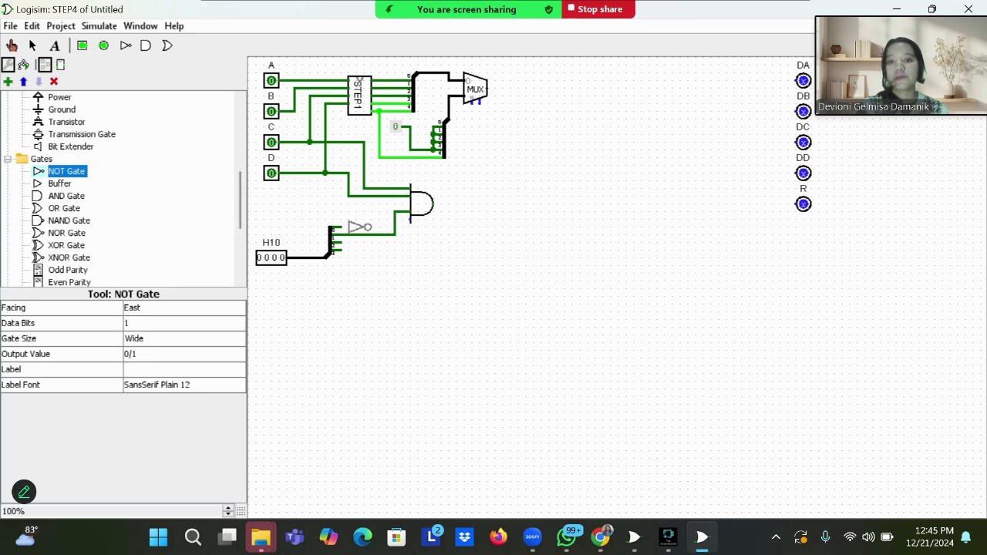
{"action": "left_click", "coordinate": [362, 227]}
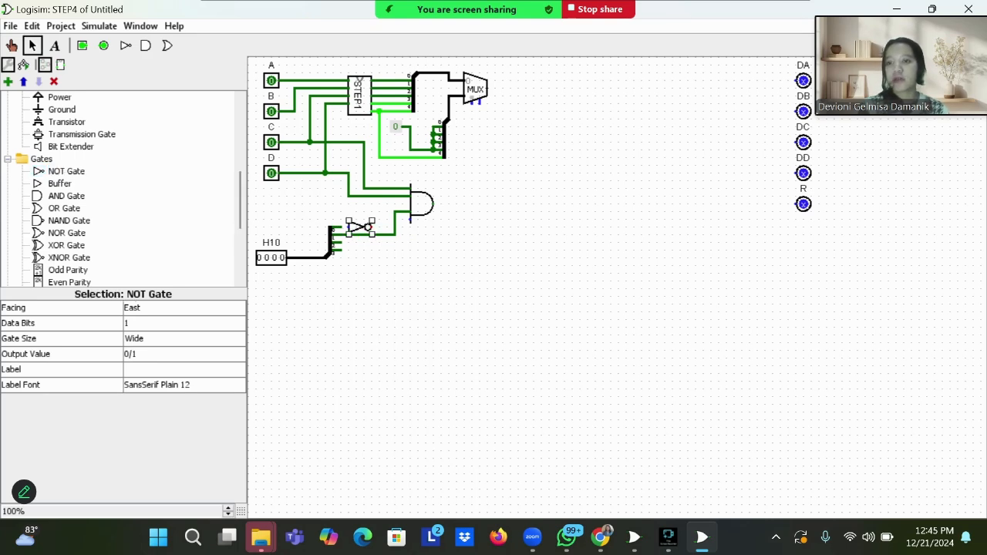
{"action": "left_click", "coordinate": [185, 339]}
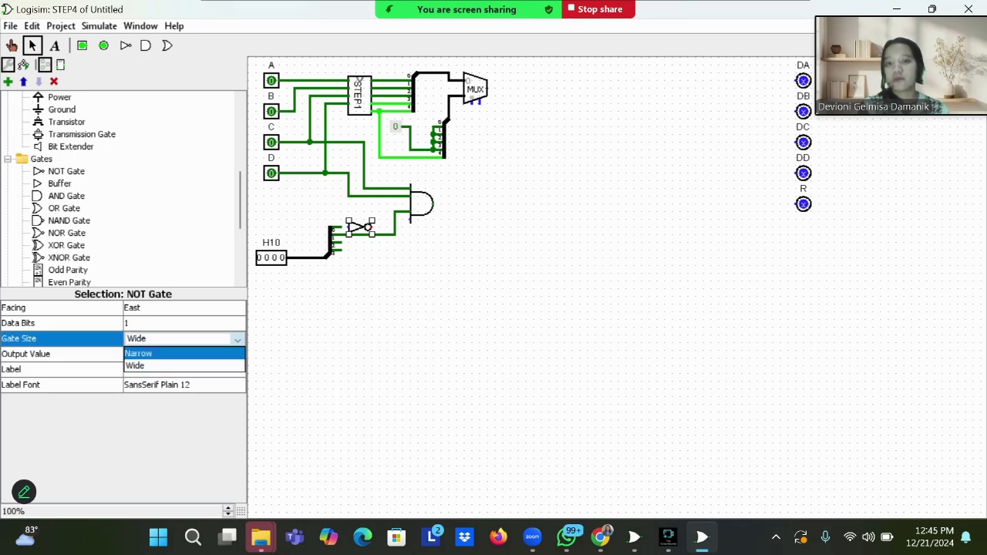
{"action": "left_click", "coordinate": [185, 353]}
{"action": "left_click_drag", "start_coordinate": [364, 228], "coordinate": [357, 227]}
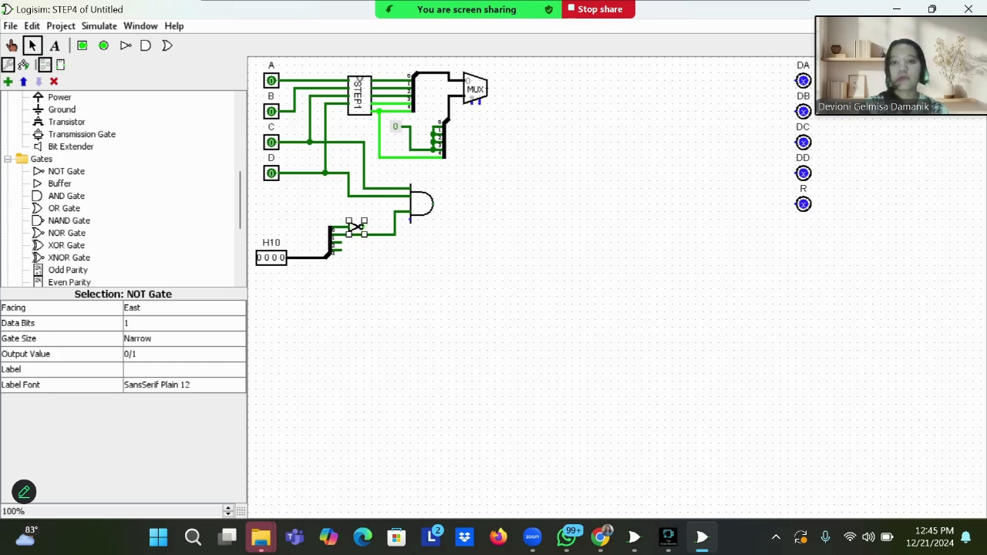
Step: Connect the NOT gate's output to the AND gate's bottom input and the AND gate's output to the multiplexer's select input
{"action": "left_click_drag", "start_coordinate": [371, 224], "coordinate": [411, 219]}
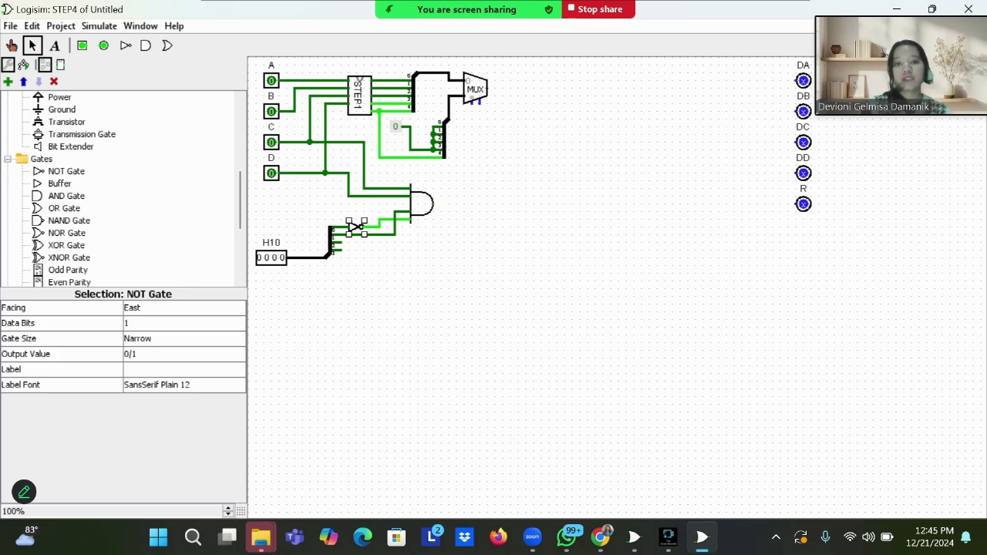
{"action": "mouse_move", "coordinate": [434, 204]}
{"action": "left_mouse_down"}
{"action": "mouse_move", "coordinate": [444, 205]}
{"action": "mouse_move", "coordinate": [471, 101]}
{"action": "left_mouse_up"}
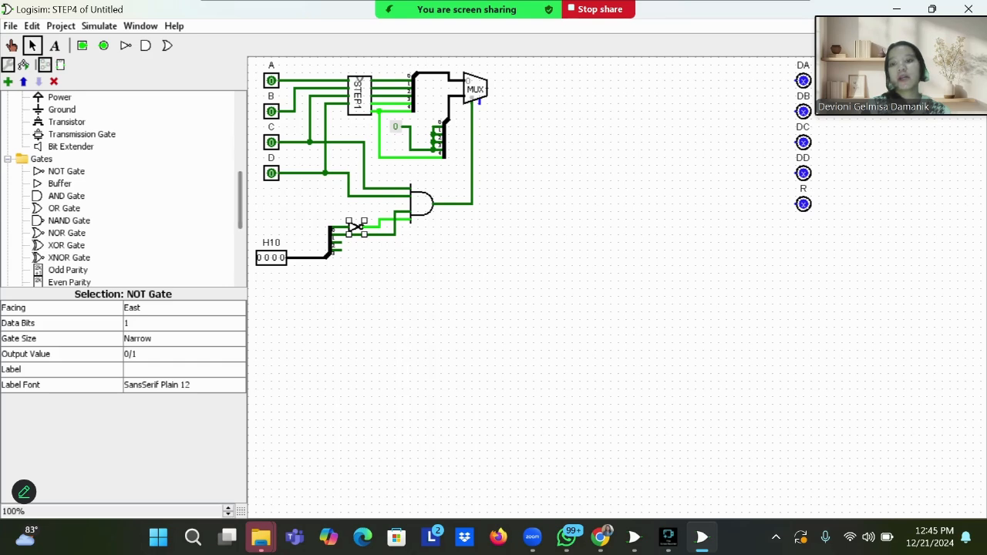
Step: Place a splitter with Fan Out 5 and Bit Width In 5 beyond the multiplexer and connect the multiplexer's output to its combined end
{"action": "scroll", "coordinate": [240, 197], "scroll_direction": "down", "scroll_amount": 4}
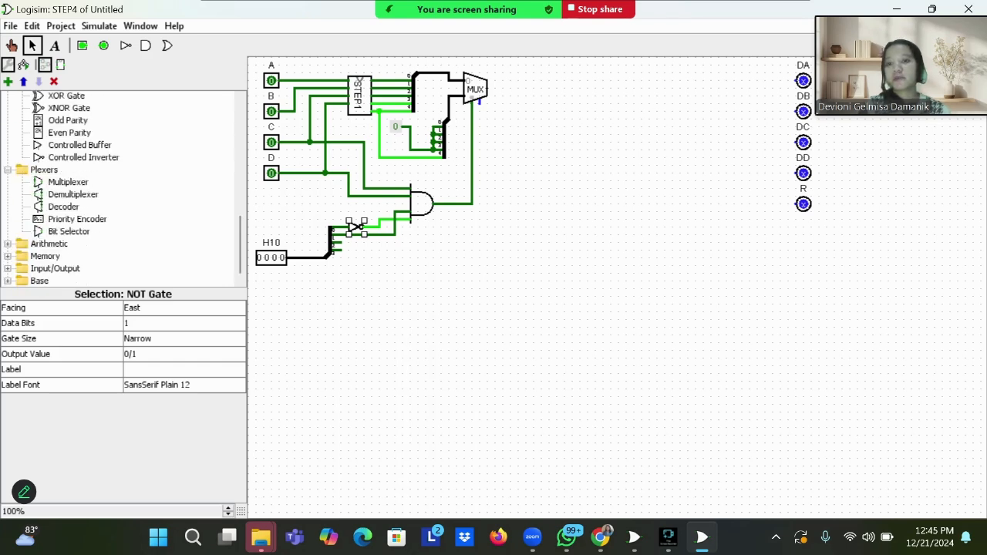
{"action": "scroll", "coordinate": [51, 234], "scroll_direction": "up", "scroll_amount": 10}
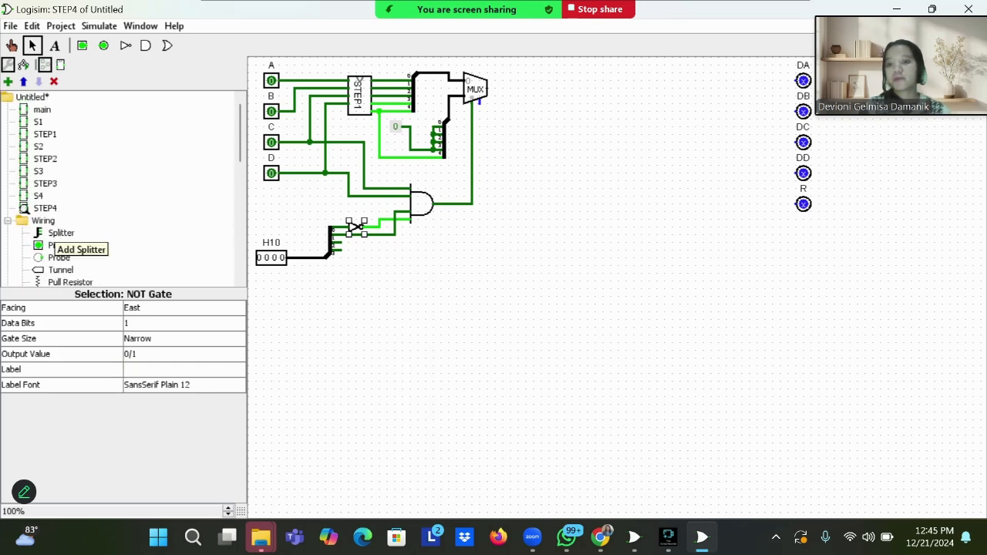
{"action": "left_click", "coordinate": [55, 233]}
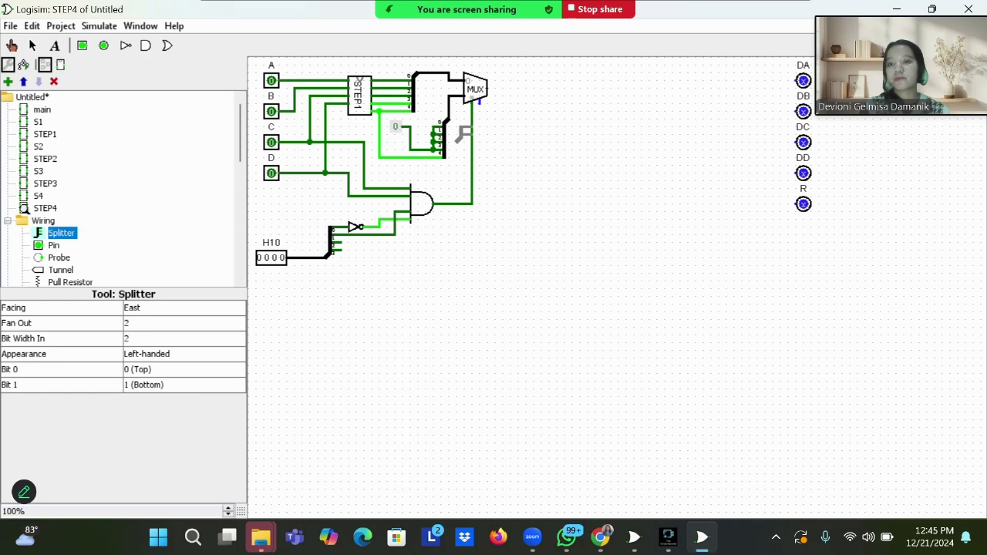
{"action": "left_click", "coordinate": [540, 88]}
{"action": "left_click", "coordinate": [184, 324]}
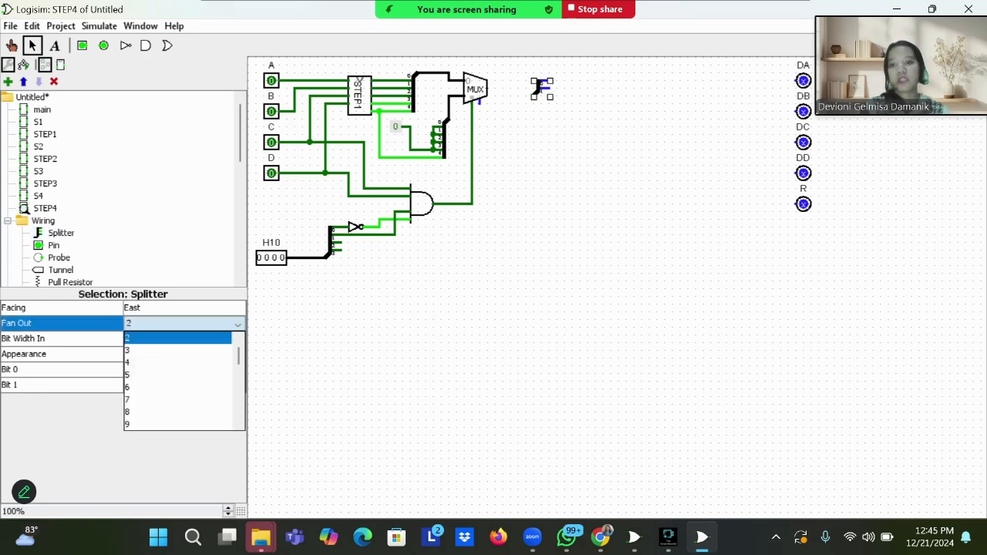
{"action": "key", "text": "Down"}
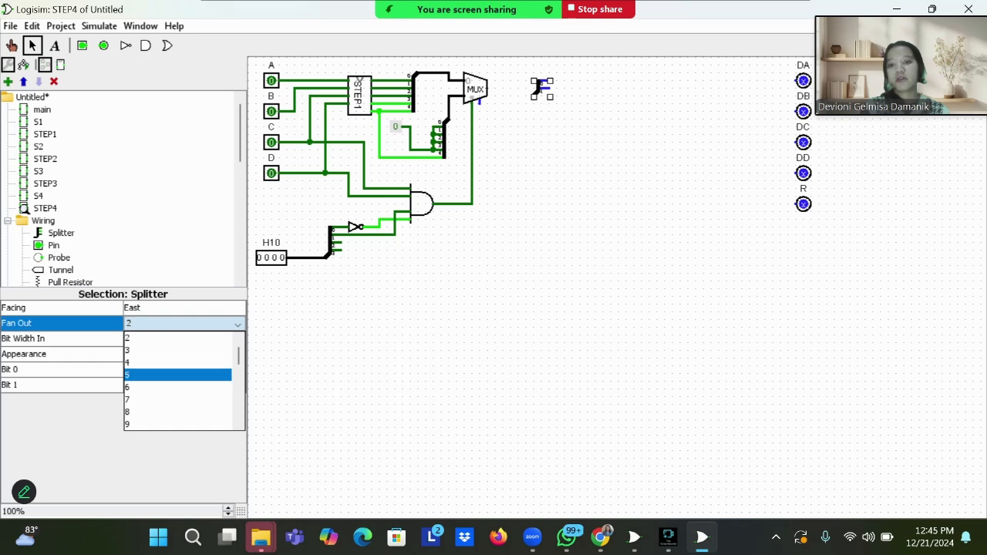
{"action": "key", "text": "Return"}
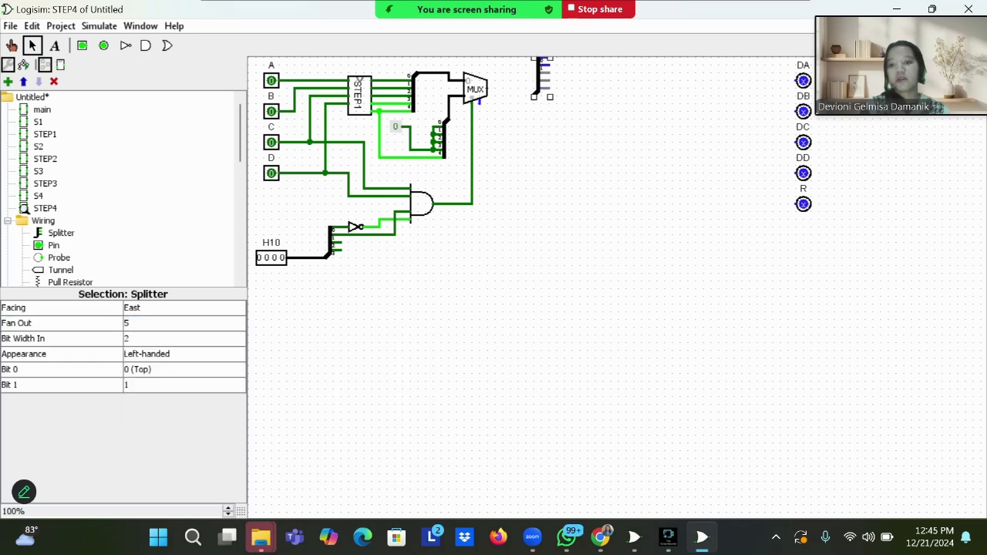
{"action": "left_click", "coordinate": [183, 338]}
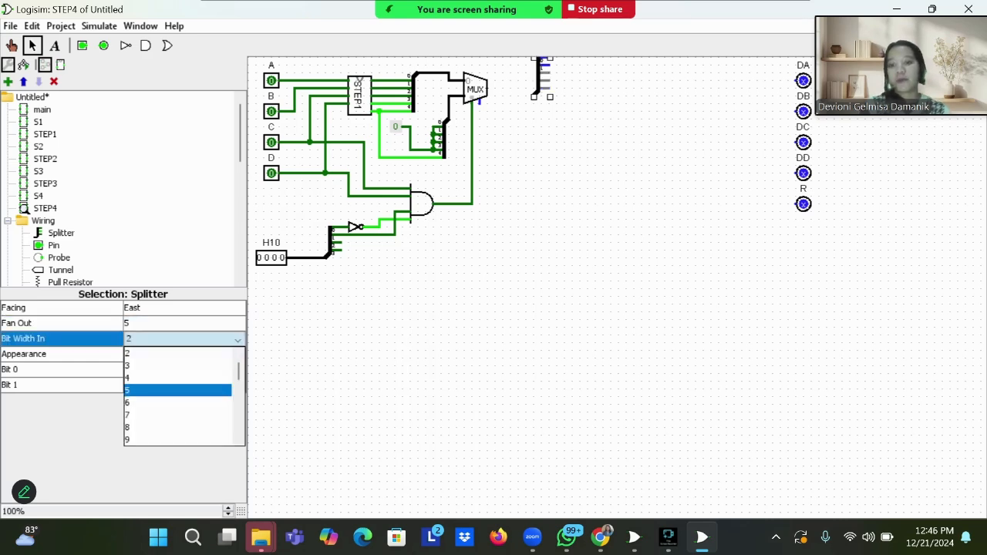
{"action": "left_click", "coordinate": [179, 391]}
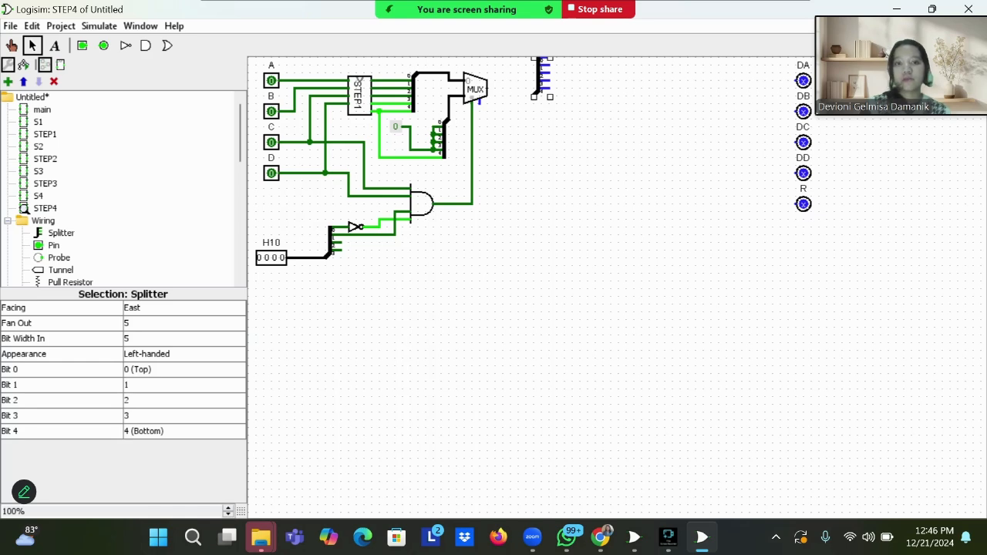
{"action": "mouse_move", "coordinate": [538, 79]}
{"action": "left_mouse_down"}
{"action": "mouse_move", "coordinate": [538, 95]}
{"action": "mouse_move", "coordinate": [538, 80]}
{"action": "mouse_move", "coordinate": [530, 88]}
{"action": "left_mouse_up"}
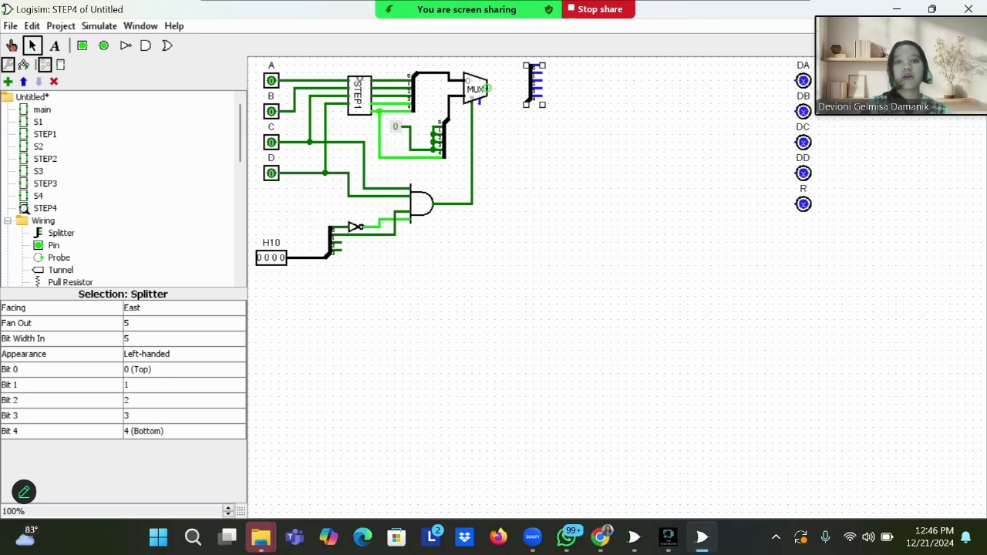
{"action": "left_click_drag", "start_coordinate": [486, 88], "coordinate": [526, 103]}
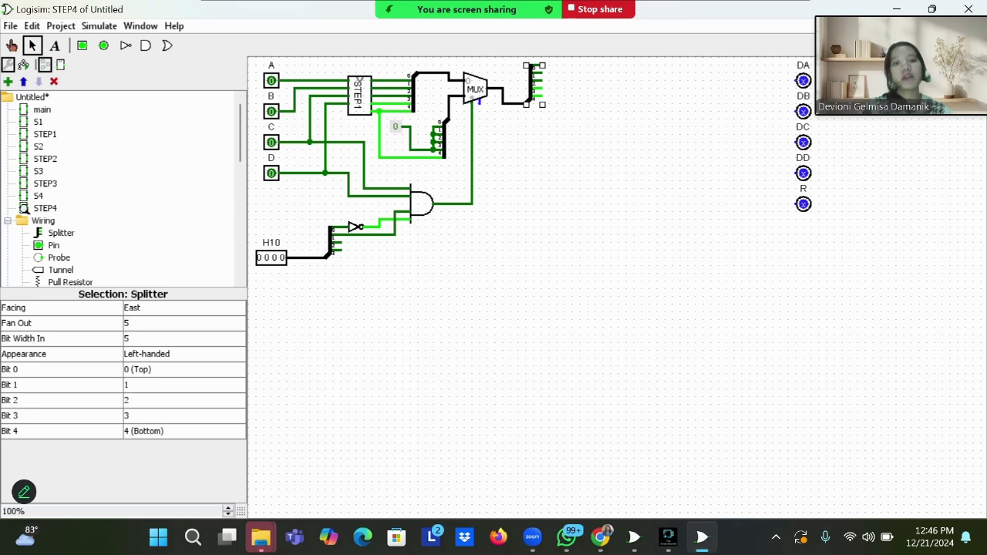
Step: Wire the output splitter's five branches, from bit 0 to bit 4, to DA, DB, DC, DD and R
{"action": "left_click_drag", "start_coordinate": [537, 66], "coordinate": [796, 111]}
{"action": "left_click_drag", "start_coordinate": [538, 80], "coordinate": [797, 141]}
{"action": "left_click", "coordinate": [531, 83]}
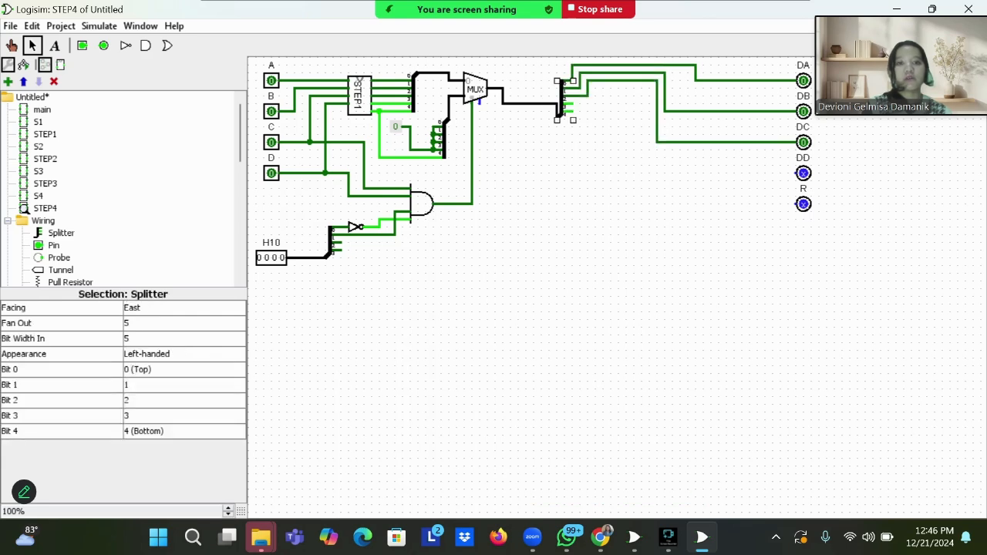
{"action": "mouse_move", "coordinate": [537, 88]}
{"action": "left_mouse_down"}
{"action": "mouse_move", "coordinate": [633, 150]}
{"action": "mouse_move", "coordinate": [634, 172]}
{"action": "mouse_move", "coordinate": [797, 172]}
{"action": "left_mouse_up"}
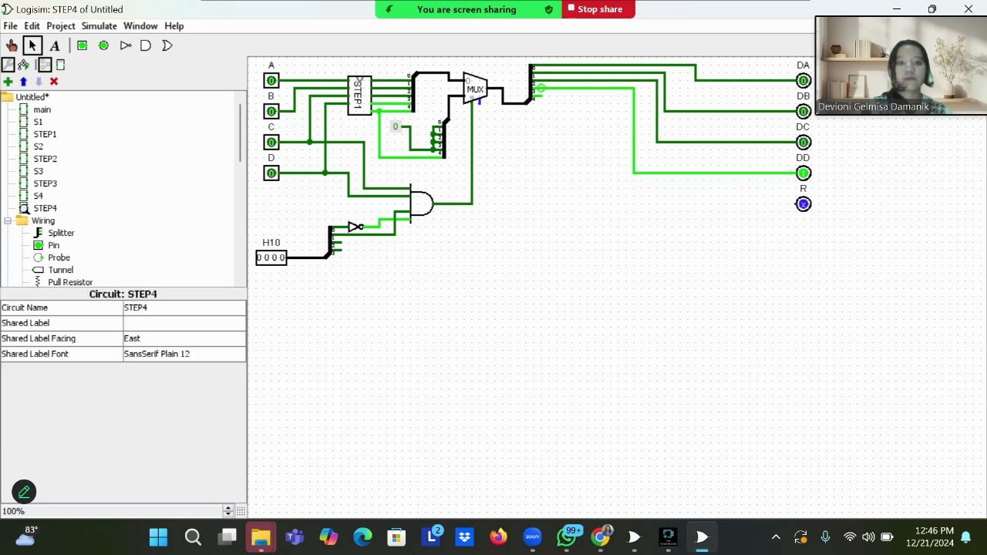
{"action": "mouse_move", "coordinate": [540, 96]}
{"action": "left_mouse_down"}
{"action": "mouse_move", "coordinate": [565, 96]}
{"action": "mouse_move", "coordinate": [603, 204]}
{"action": "mouse_move", "coordinate": [798, 204]}
{"action": "left_mouse_up"}
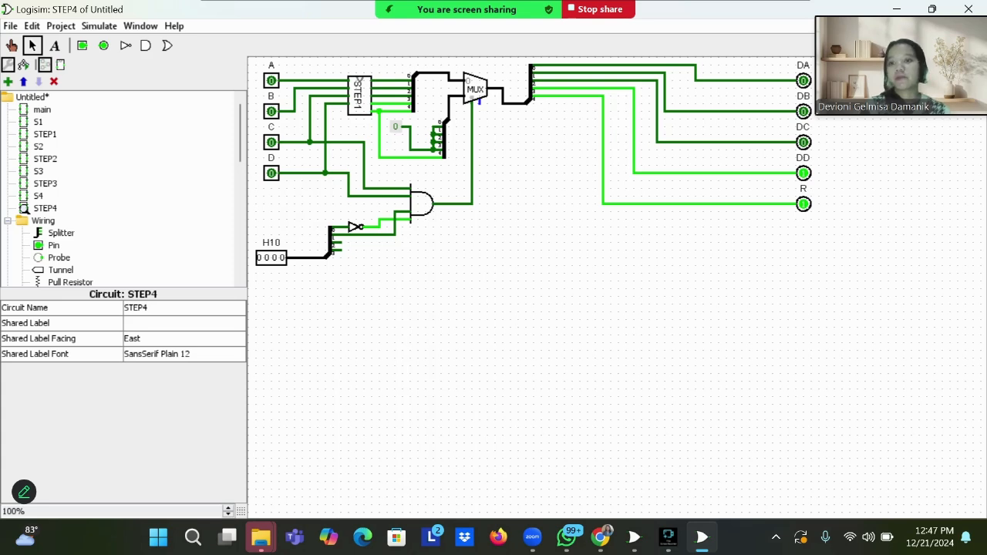
Step: Open the empty S4 circuit and place a STEP4 block in it
{"action": "left_click", "coordinate": [38, 195]}
{"action": "double_click", "coordinate": [38, 196]}
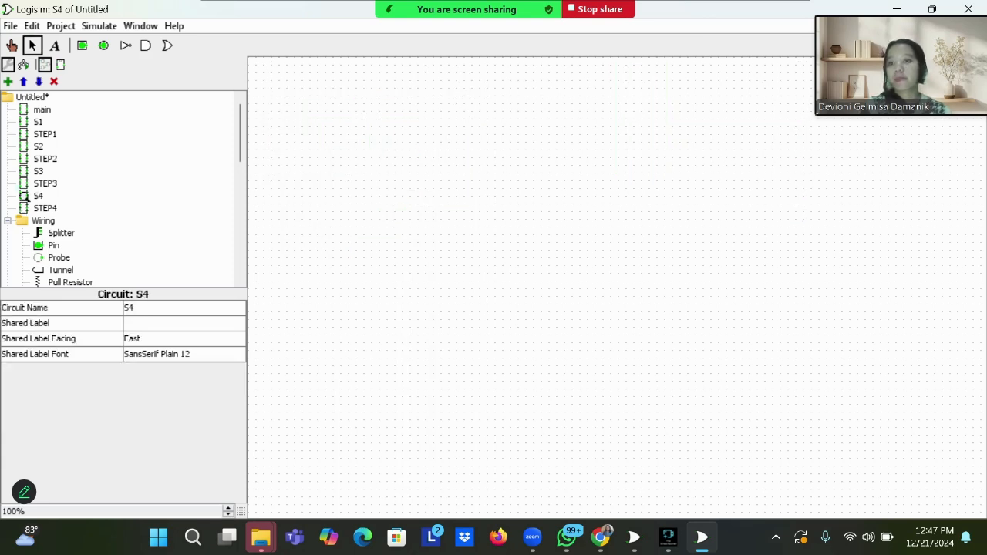
{"action": "left_click", "coordinate": [45, 208]}
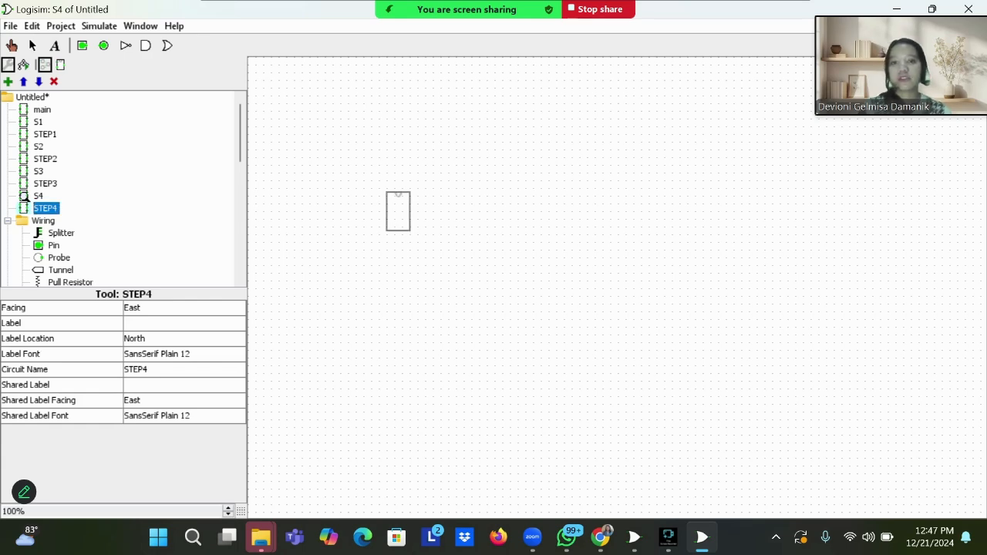
{"action": "left_click", "coordinate": [398, 206]}
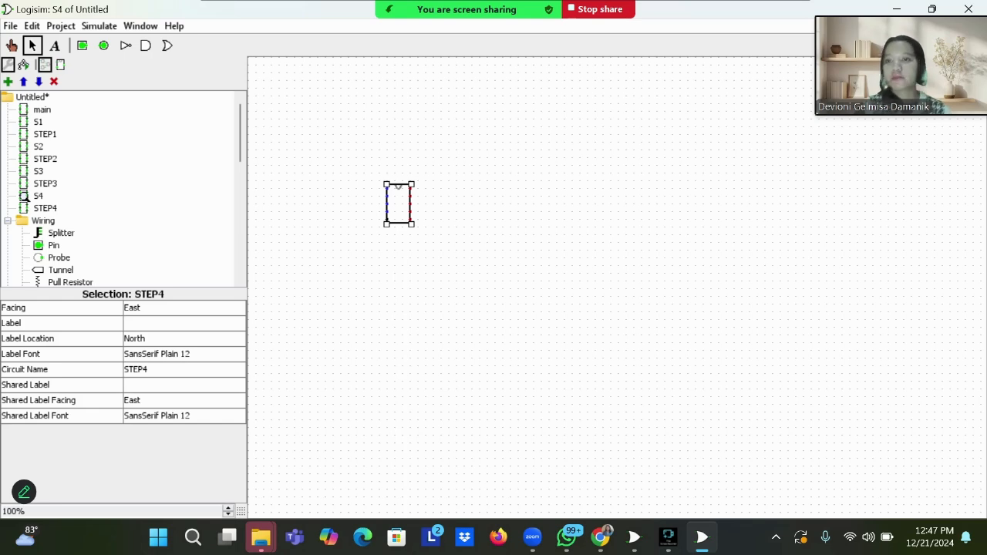
Step: Place four D flip-flops in a vertical column to the right of the STEP4 block
{"action": "scroll", "coordinate": [123, 189], "scroll_direction": "down", "scroll_amount": 1}
{"action": "scroll", "coordinate": [123, 188], "scroll_direction": "down", "scroll_amount": 10}
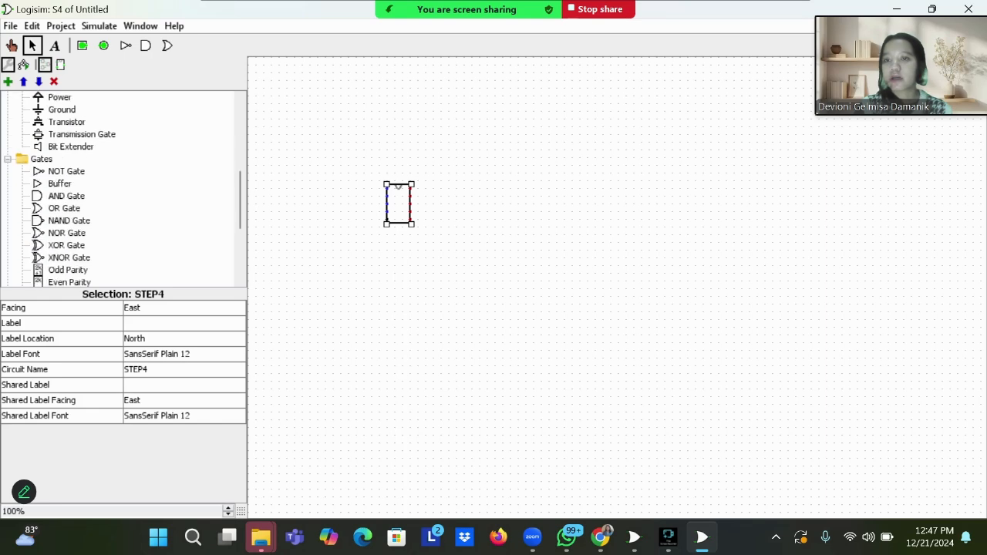
{"action": "left_click", "coordinate": [7, 256]}
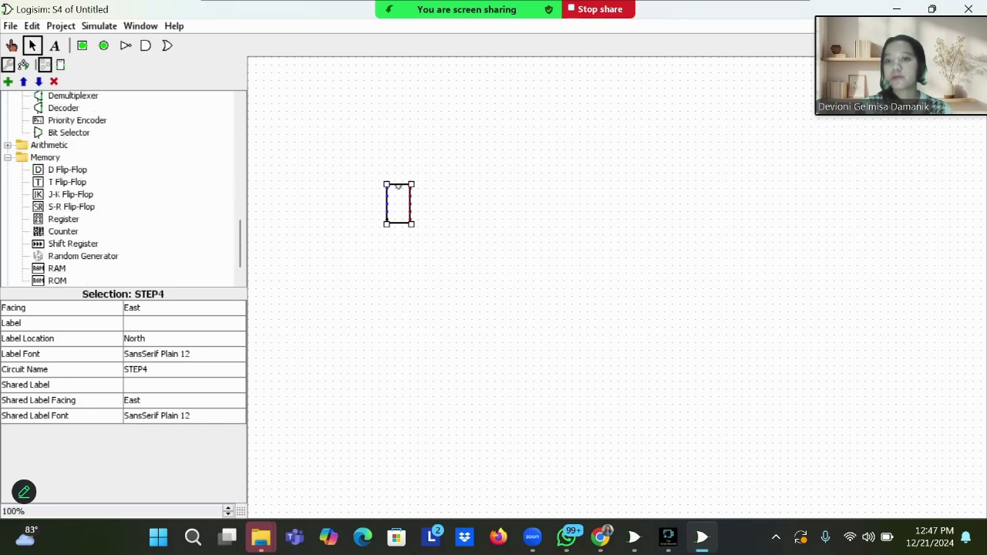
{"action": "left_click", "coordinate": [68, 170]}
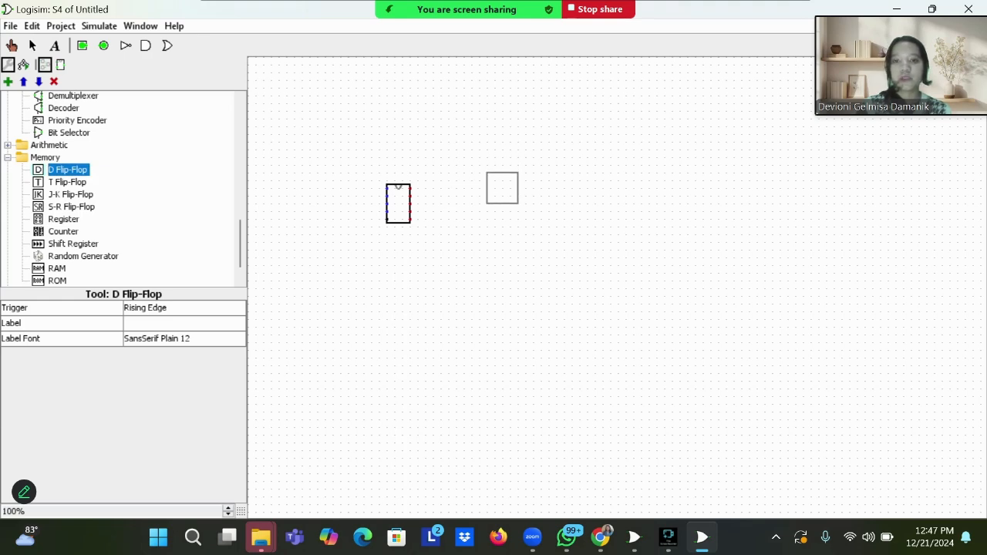
{"action": "left_click", "coordinate": [494, 181]}
{"action": "left_click", "coordinate": [68, 169]}
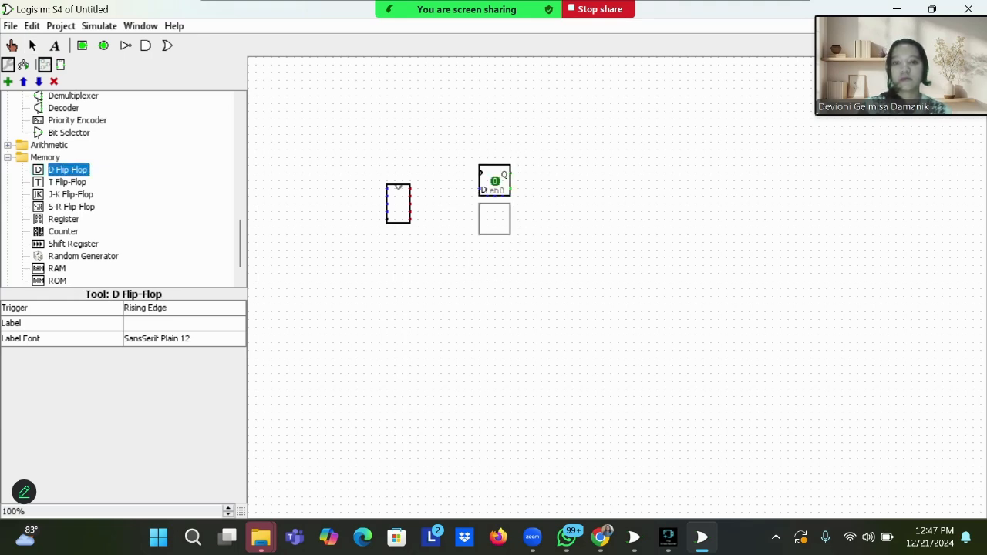
{"action": "left_click", "coordinate": [494, 226]}
{"action": "left_click", "coordinate": [67, 169]}
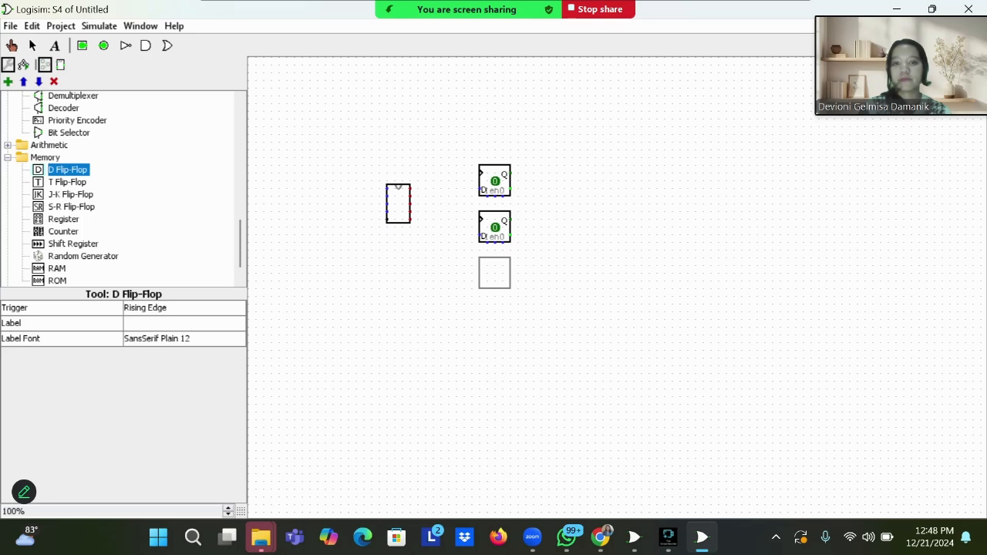
{"action": "left_click", "coordinate": [494, 273]}
{"action": "left_click", "coordinate": [67, 169]}
{"action": "left_click", "coordinate": [494, 319]}
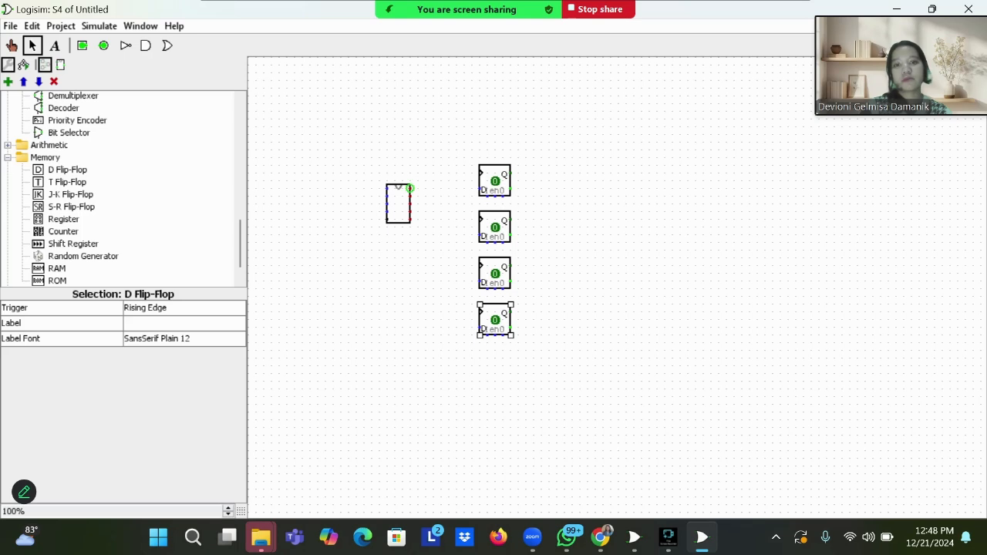
Step: Wire the STEP4 block's upper four outputs to the flip-flops' D inputs and the flip-flops' Q outputs back to the block's upper four inputs
{"action": "left_click_drag", "start_coordinate": [409, 188], "coordinate": [478, 188]}
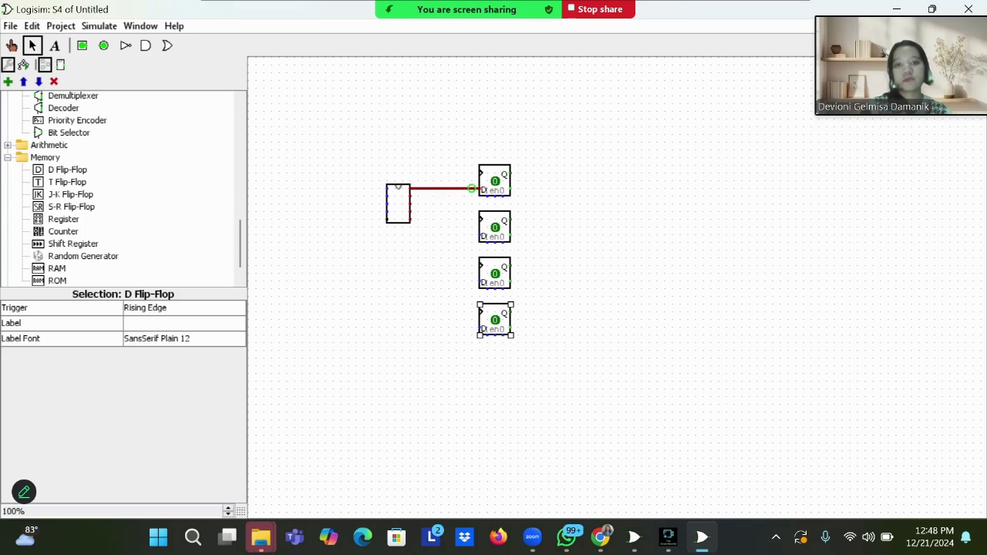
{"action": "mouse_move", "coordinate": [409, 196]}
{"action": "left_mouse_down"}
{"action": "mouse_move", "coordinate": [434, 212]}
{"action": "mouse_move", "coordinate": [440, 234]}
{"action": "mouse_move", "coordinate": [478, 234]}
{"action": "left_mouse_up"}
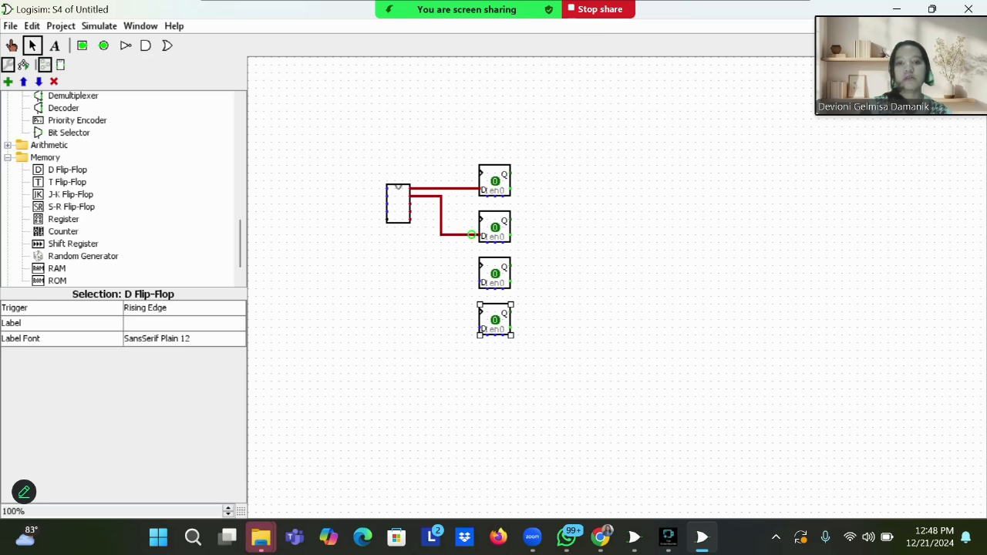
{"action": "left_click_drag", "start_coordinate": [410, 203], "coordinate": [479, 280]}
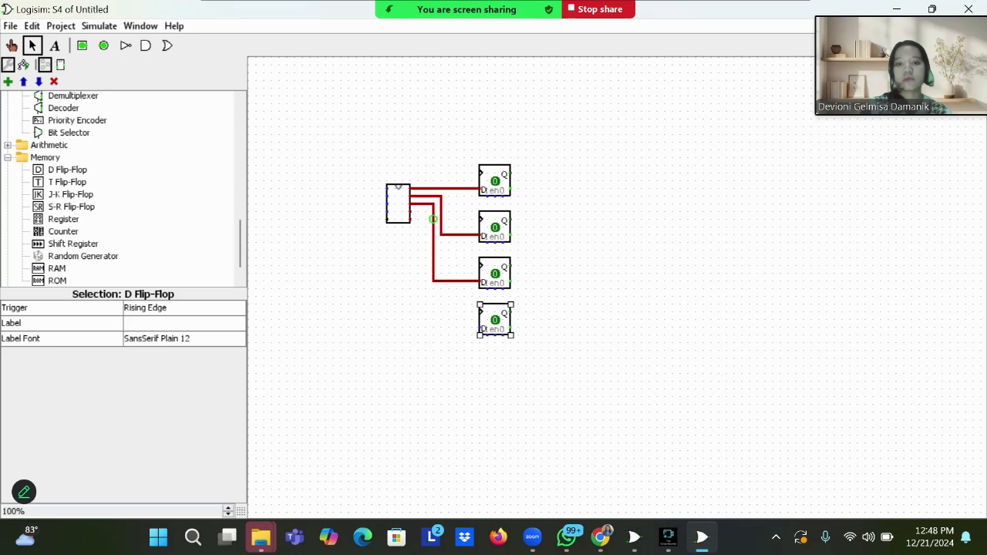
{"action": "left_click", "coordinate": [411, 212]}
{"action": "mouse_move", "coordinate": [409, 210]}
{"action": "left_mouse_down"}
{"action": "mouse_move", "coordinate": [425, 213]}
{"action": "mouse_move", "coordinate": [425, 326]}
{"action": "mouse_move", "coordinate": [479, 327]}
{"action": "left_mouse_up"}
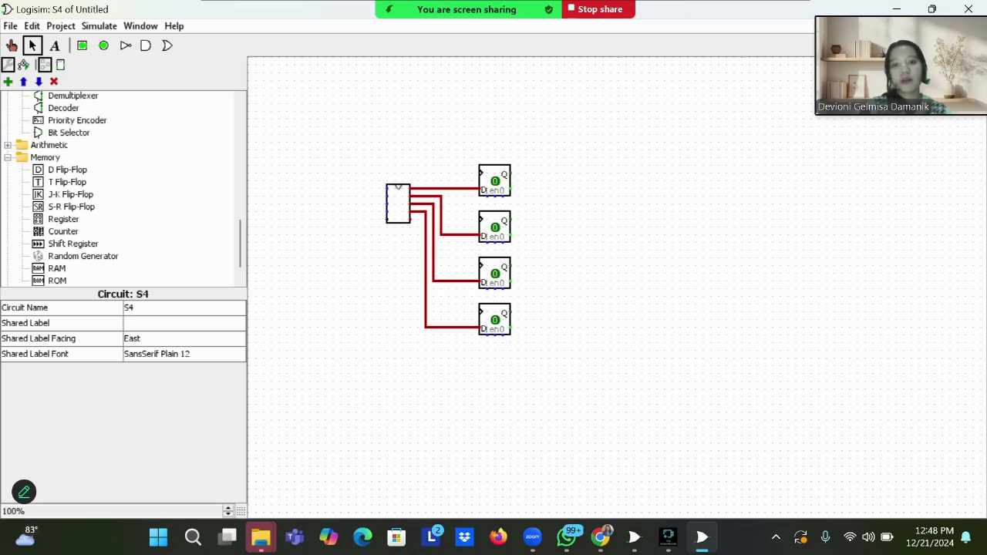
{"action": "mouse_move", "coordinate": [386, 188]}
{"action": "left_mouse_down"}
{"action": "mouse_move", "coordinate": [378, 141]}
{"action": "mouse_move", "coordinate": [457, 150]}
{"action": "mouse_move", "coordinate": [527, 172]}
{"action": "left_mouse_up"}
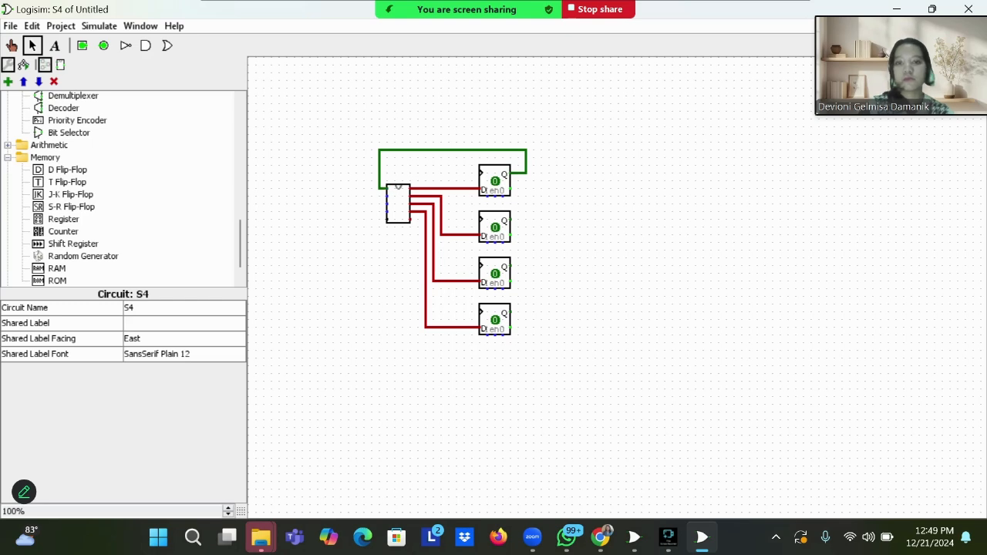
{"action": "left_click_drag", "start_coordinate": [387, 196], "coordinate": [510, 312]}
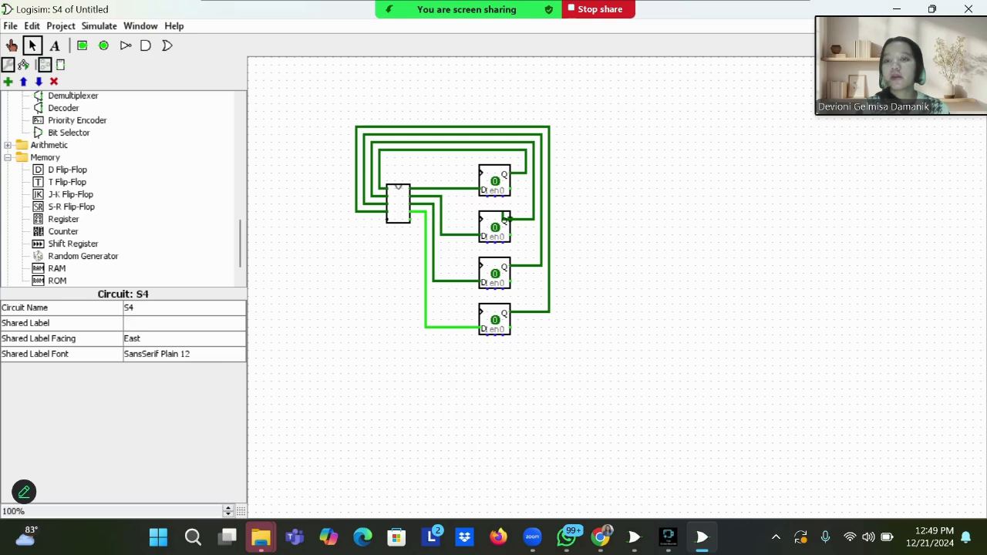
Step: Place two input pins to the left of the STEP4 block, one above the other
{"action": "scroll", "coordinate": [123, 189], "scroll_direction": "down", "scroll_amount": 1}
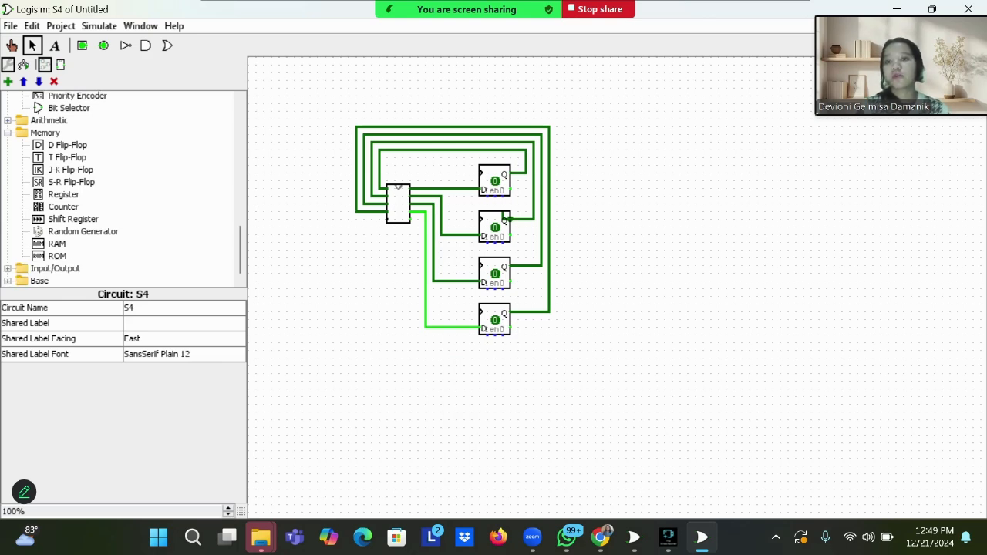
{"action": "left_click", "coordinate": [82, 45]}
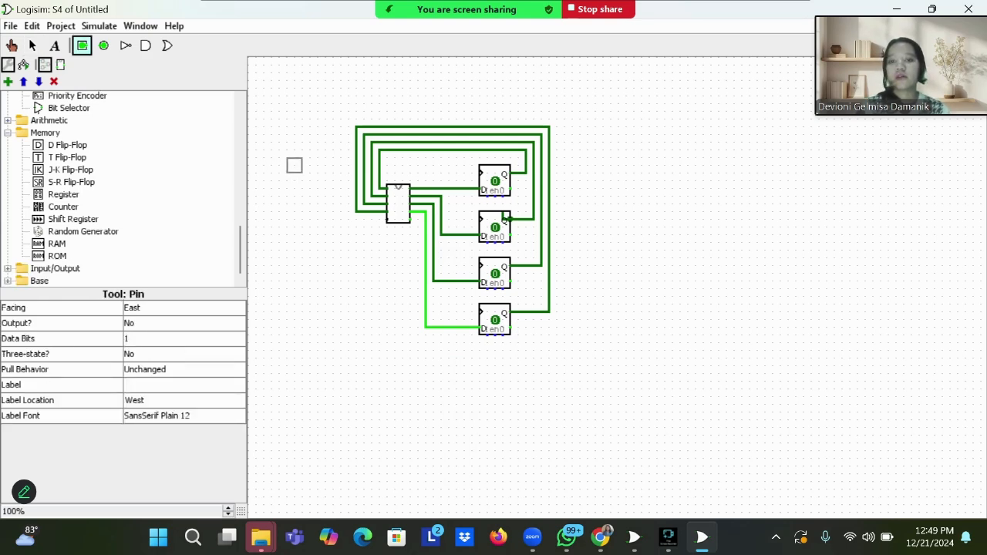
{"action": "left_click", "coordinate": [294, 165]}
{"action": "left_click", "coordinate": [81, 44]}
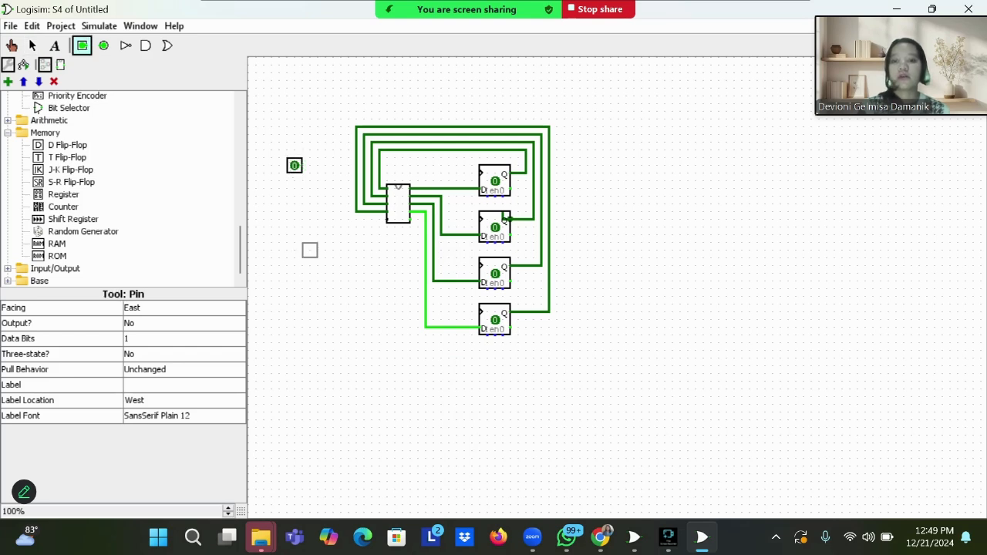
{"action": "left_click", "coordinate": [294, 226]}
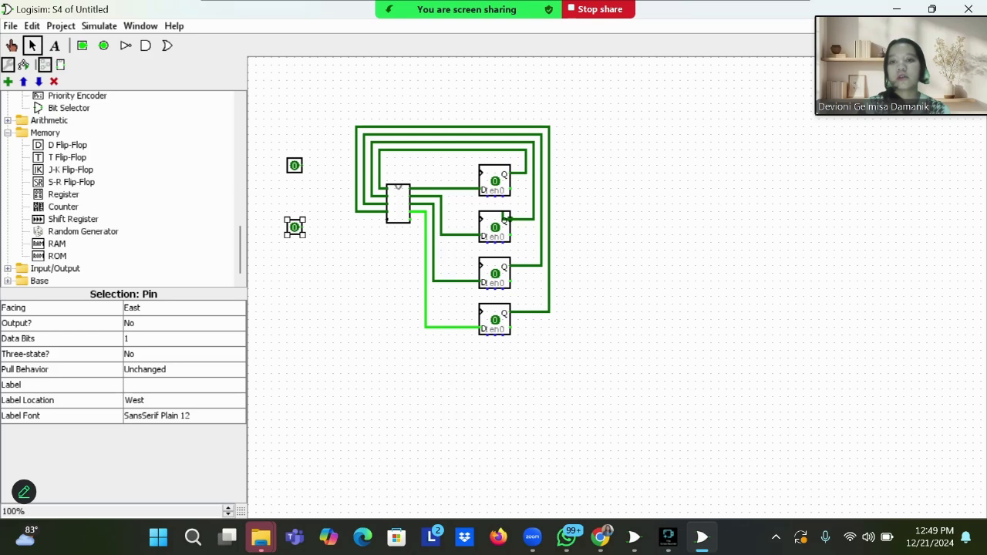
Step: Label the upper input pin CLICK and wire it to the top flip-flop's clock input
{"action": "left_click", "coordinate": [294, 165]}
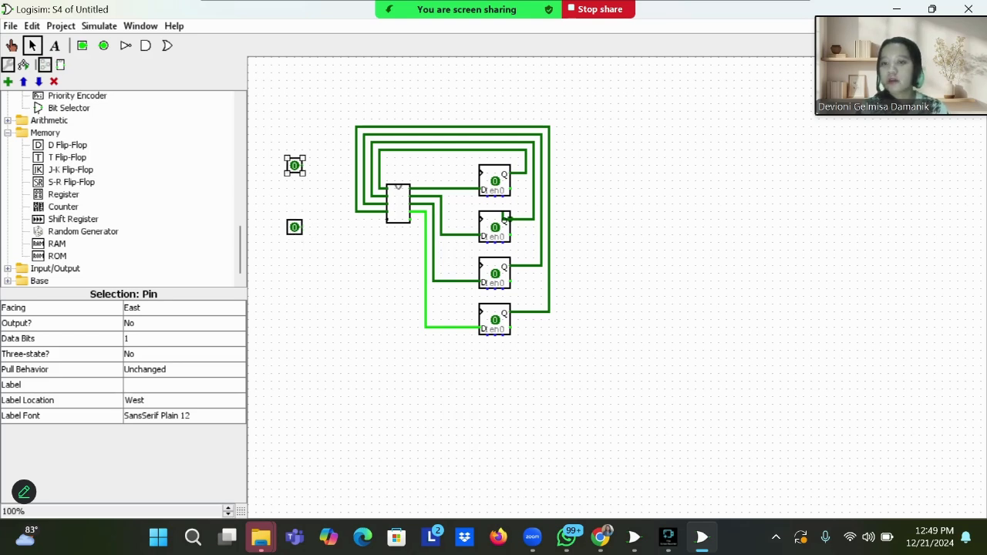
{"action": "left_click", "coordinate": [184, 385]}
{"action": "type", "text": "CLICK"}
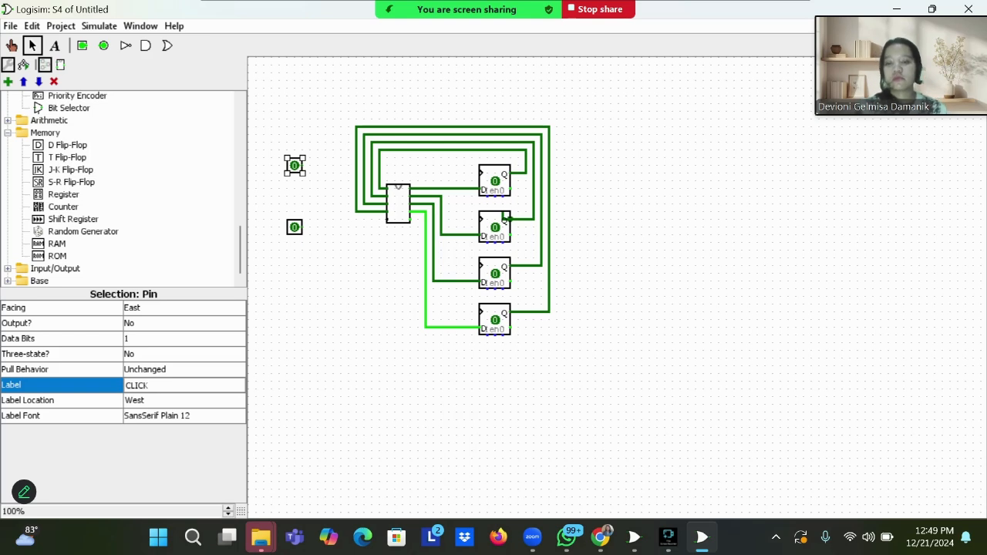
{"action": "key", "text": "Return"}
{"action": "left_click", "coordinate": [332, 278]}
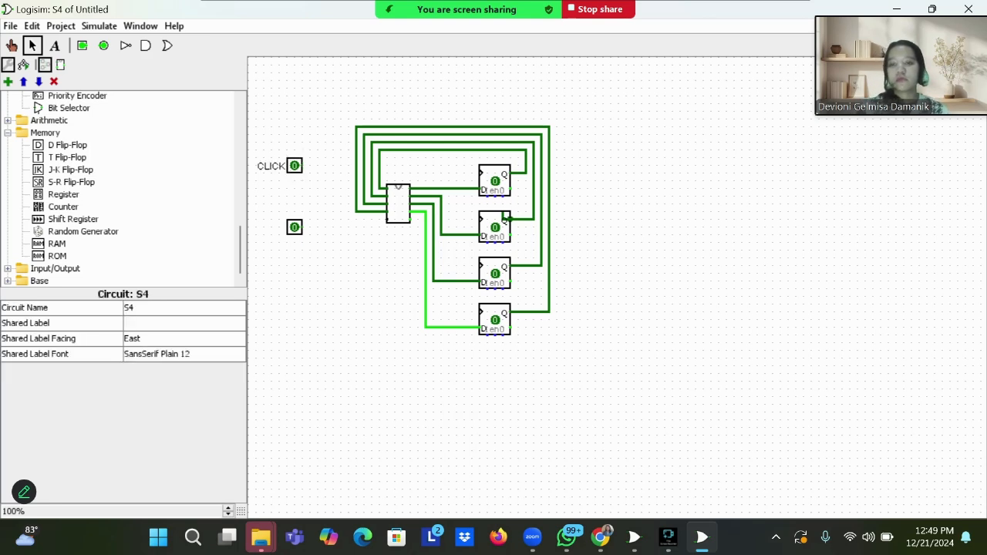
{"action": "left_click_drag", "start_coordinate": [479, 172], "coordinate": [302, 166]}
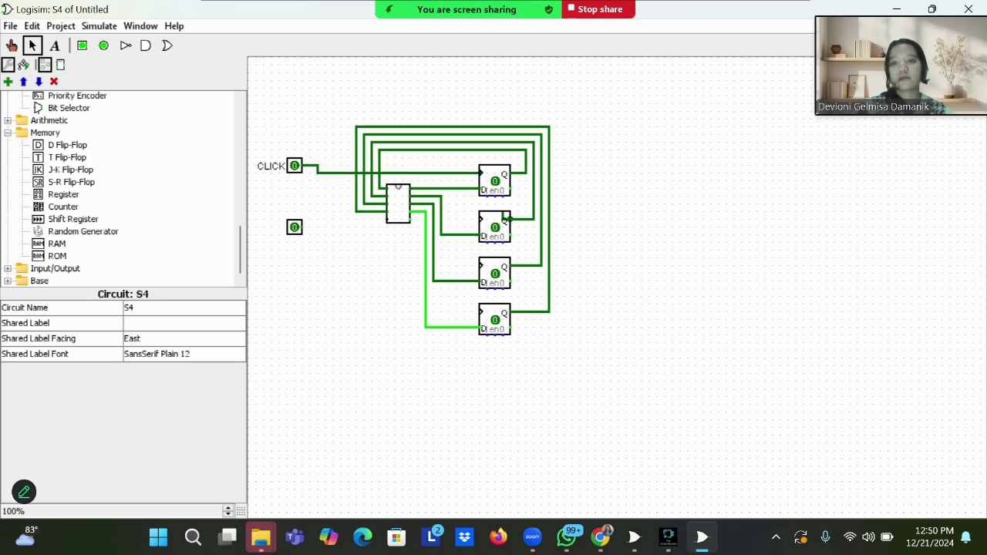
Step: Label the lower input pin H10 with 4 data bits and wire it to the STEP4 block's bottom input
{"action": "left_click", "coordinate": [294, 228]}
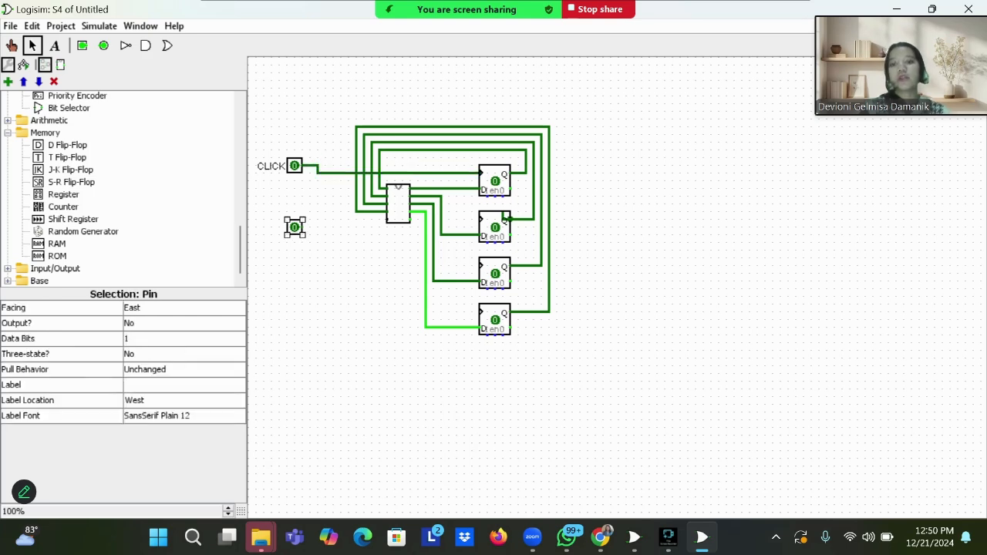
{"action": "left_click", "coordinate": [183, 385]}
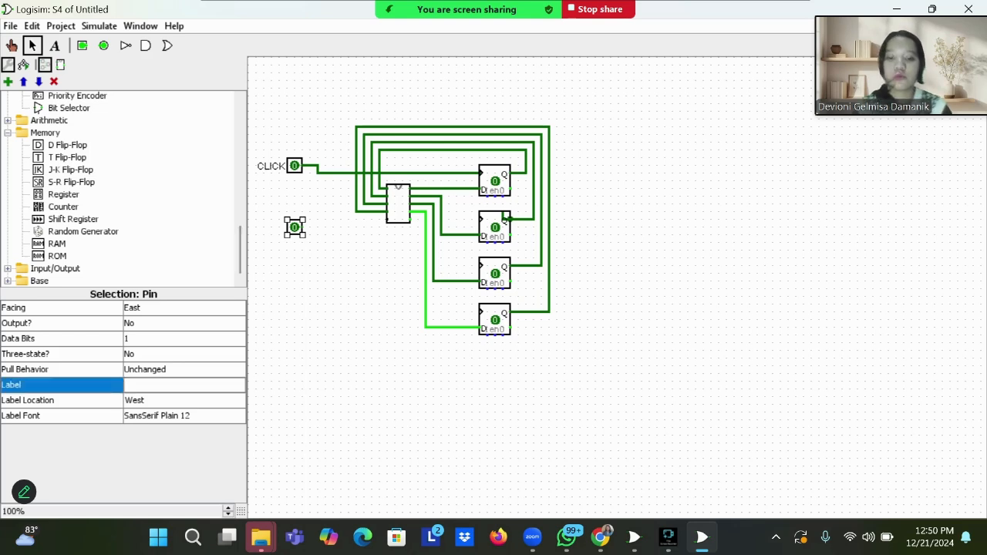
{"action": "type", "text": "H10"}
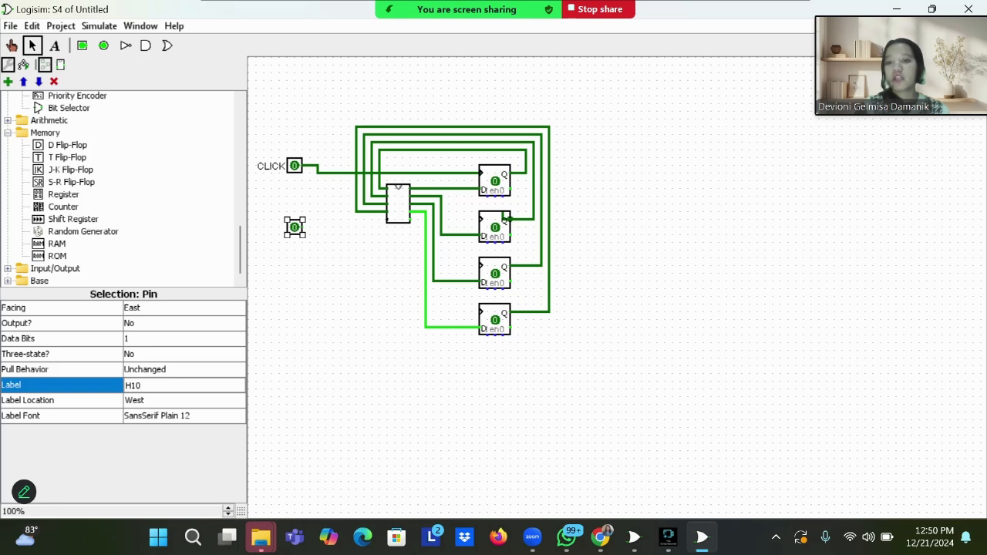
{"action": "left_click", "coordinate": [183, 338]}
{"action": "left_click", "coordinate": [178, 388]}
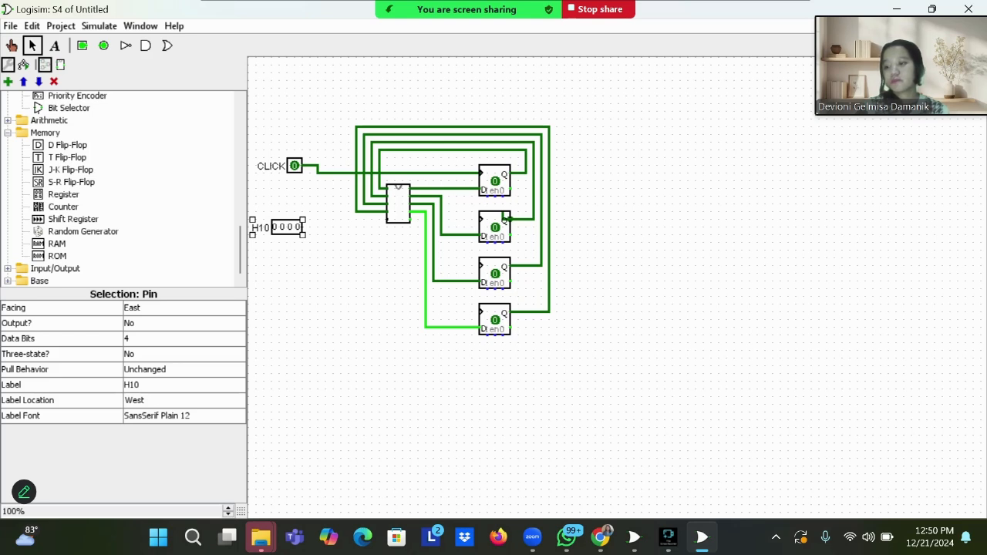
{"action": "left_click_drag", "start_coordinate": [302, 227], "coordinate": [387, 220]}
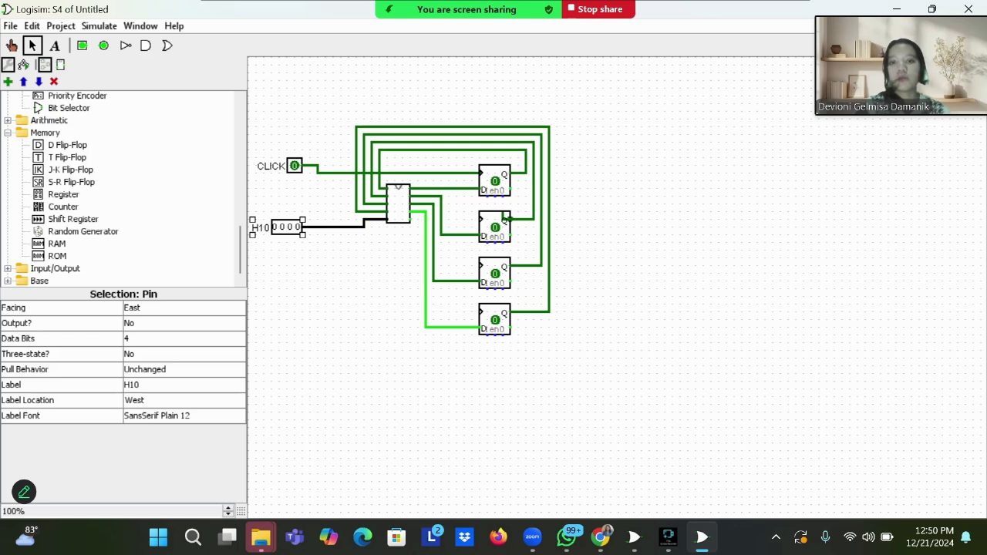
Step: Place an output pin to the right of the flip-flops and wire the STEP4 block's bottom output to it
{"action": "left_click", "coordinate": [103, 45]}
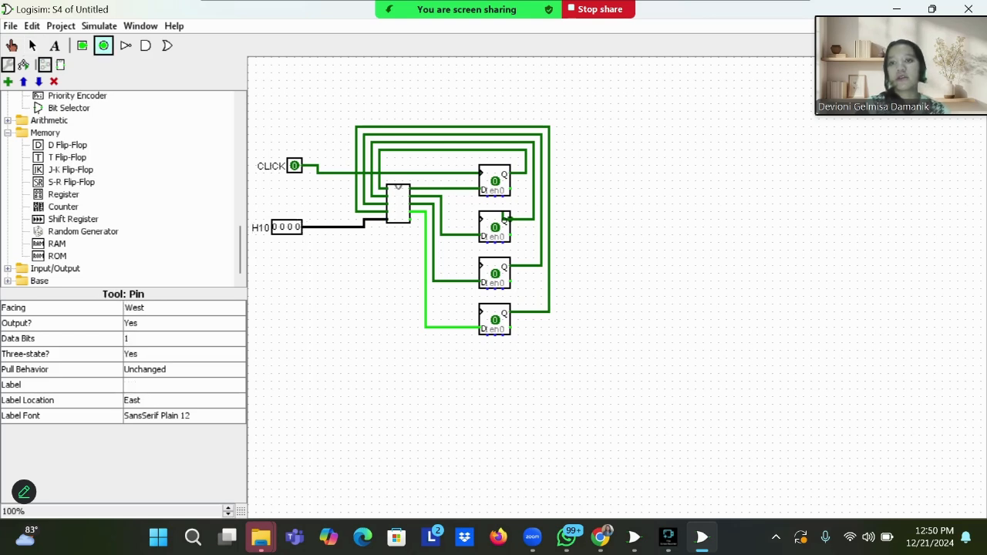
{"action": "left_click", "coordinate": [680, 249]}
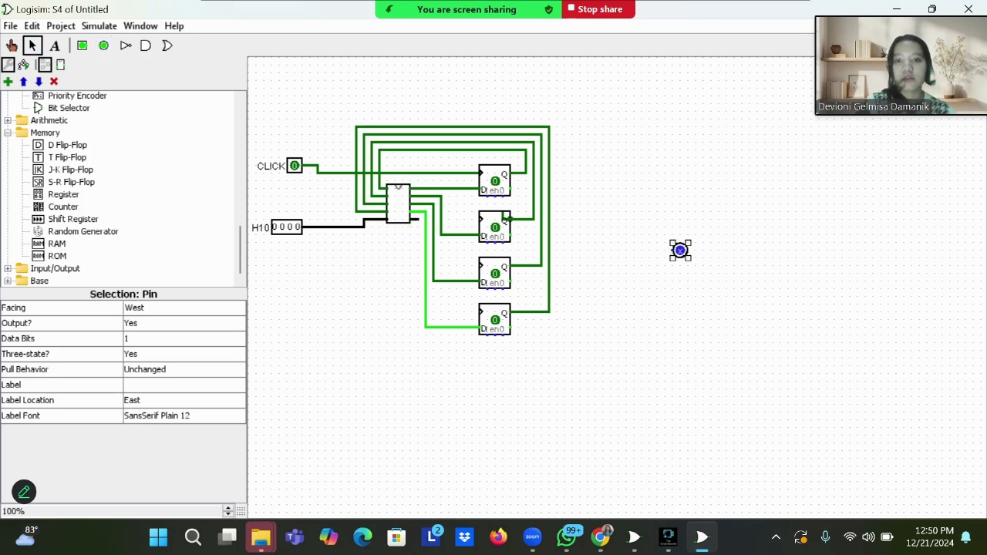
{"action": "mouse_move", "coordinate": [418, 219]}
{"action": "left_mouse_down"}
{"action": "mouse_move", "coordinate": [420, 250]}
{"action": "mouse_move", "coordinate": [671, 249]}
{"action": "left_mouse_up"}
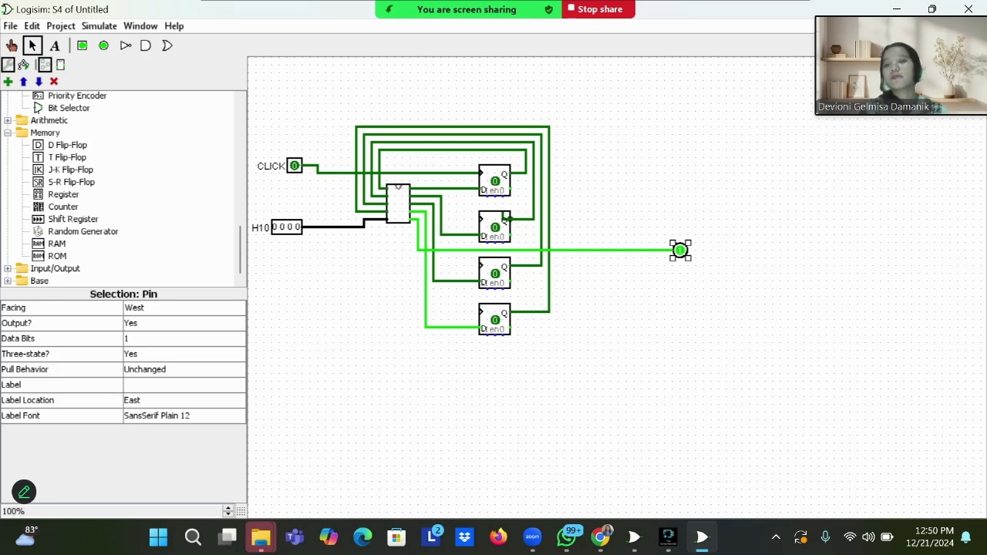
Step: Place a splitter to the upper right of the flip-flops with Fan Out 4, Bit Width In 4 and Facing West
{"action": "scroll", "coordinate": [69, 165], "scroll_direction": "up", "scroll_amount": 10}
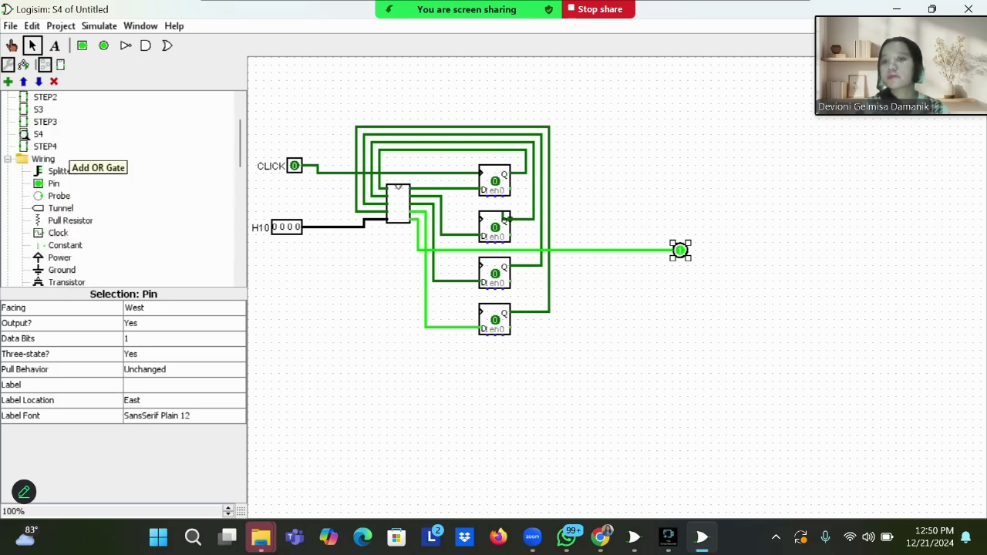
{"action": "left_click", "coordinate": [58, 209]}
{"action": "left_click", "coordinate": [625, 158]}
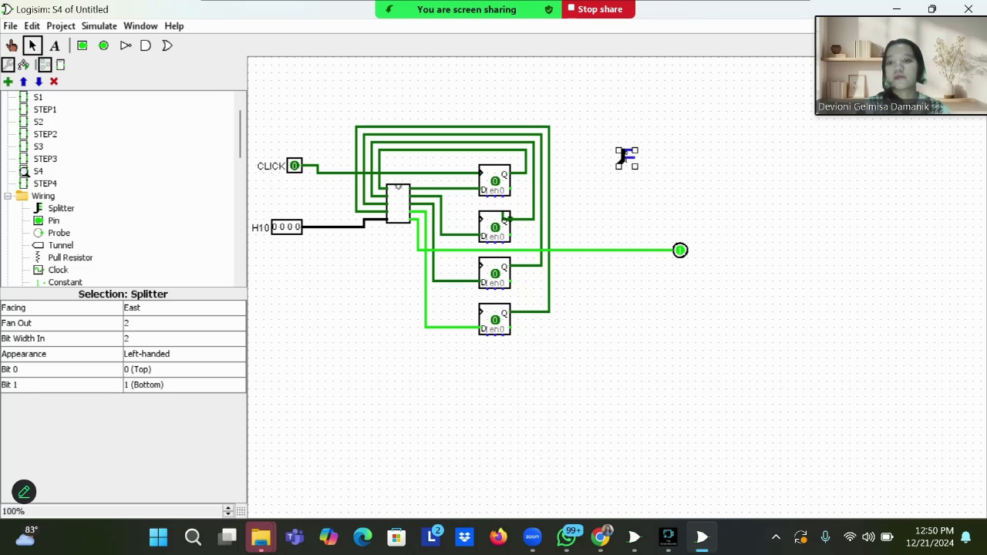
{"action": "left_click", "coordinate": [178, 323]}
{"action": "left_click", "coordinate": [177, 376]}
{"action": "left_click", "coordinate": [177, 339]}
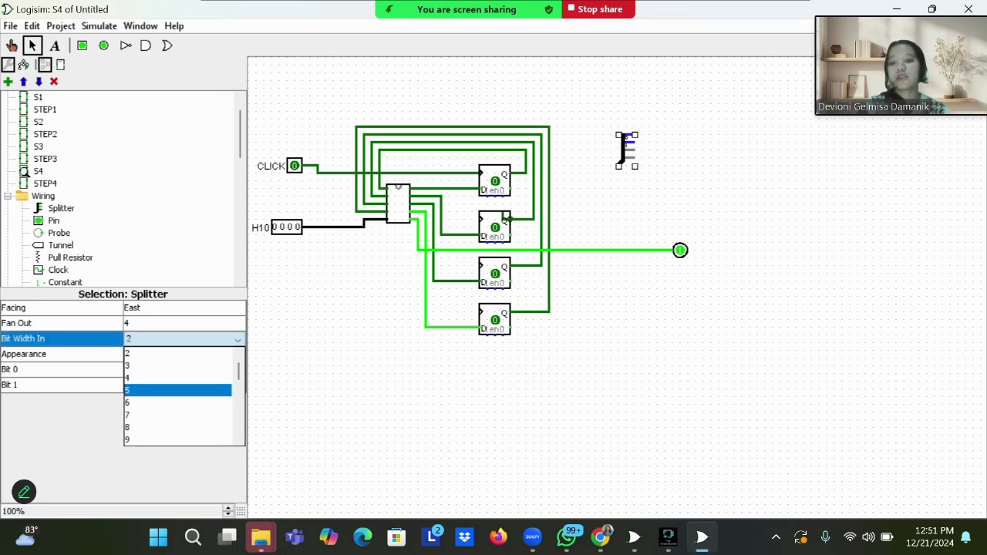
{"action": "left_click", "coordinate": [178, 390]}
{"action": "left_click", "coordinate": [177, 307]}
{"action": "left_click", "coordinate": [178, 360]}
Step: Move the splitter level with the feedback wires and run wires from the flip-flops' Q lines toward its branches
{"action": "left_click_drag", "start_coordinate": [614, 182], "coordinate": [606, 159]}
{"action": "mouse_move", "coordinate": [526, 173]}
{"action": "left_mouse_down"}
{"action": "mouse_move", "coordinate": [588, 173]}
{"action": "mouse_move", "coordinate": [564, 165]}
{"action": "mouse_move", "coordinate": [595, 165]}
{"action": "mouse_move", "coordinate": [595, 149]}
{"action": "left_mouse_up"}
{"action": "key", "text": "ctrl+z"}
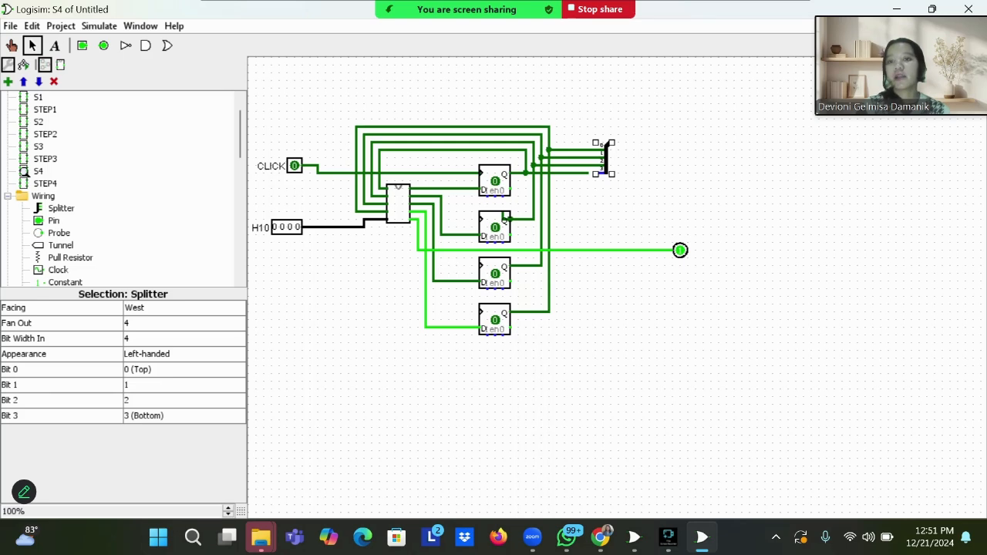
Step: Place a second output pin beyond the splitter and set its Data Bits to 4
{"action": "left_click", "coordinate": [103, 45]}
{"action": "left_click", "coordinate": [666, 134]}
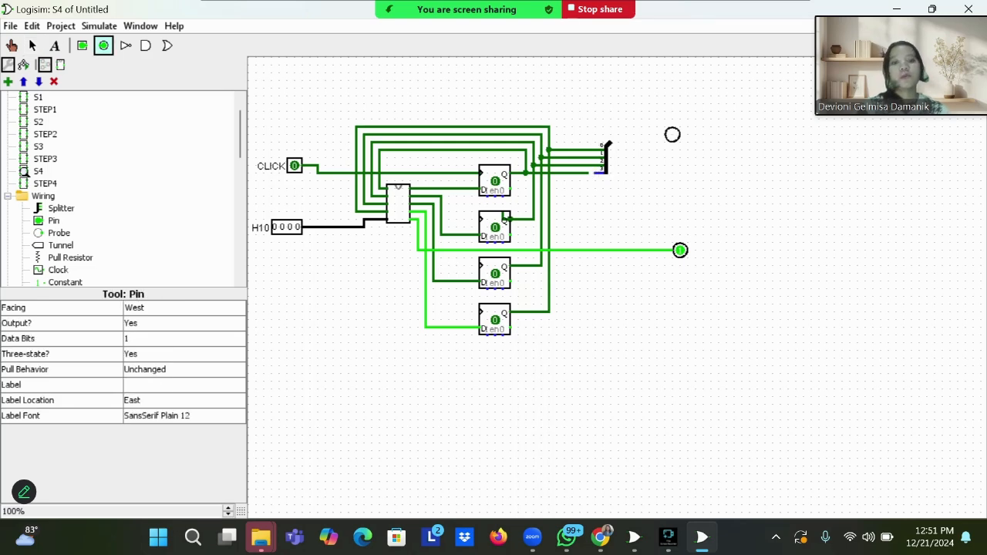
{"action": "left_click", "coordinate": [177, 338]}
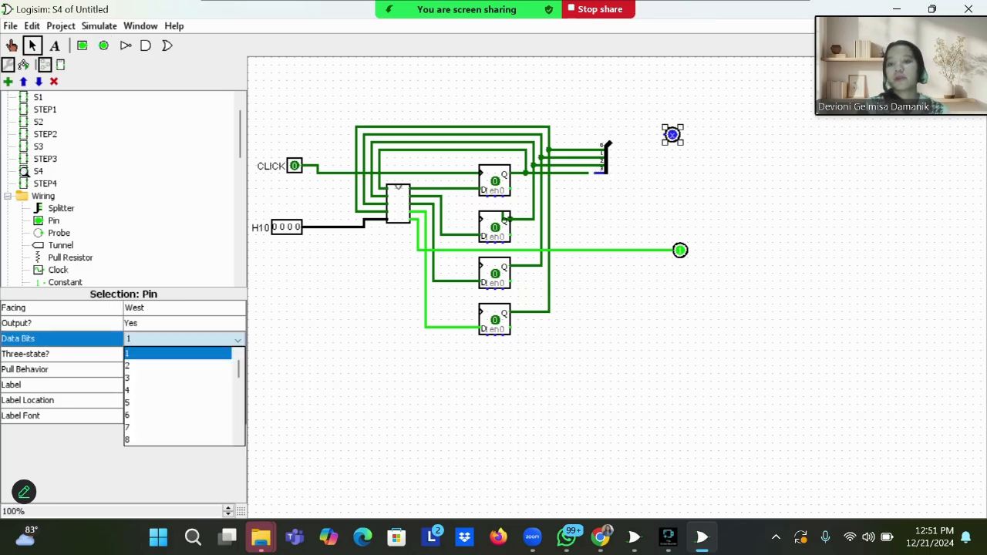
{"action": "left_click", "coordinate": [177, 388]}
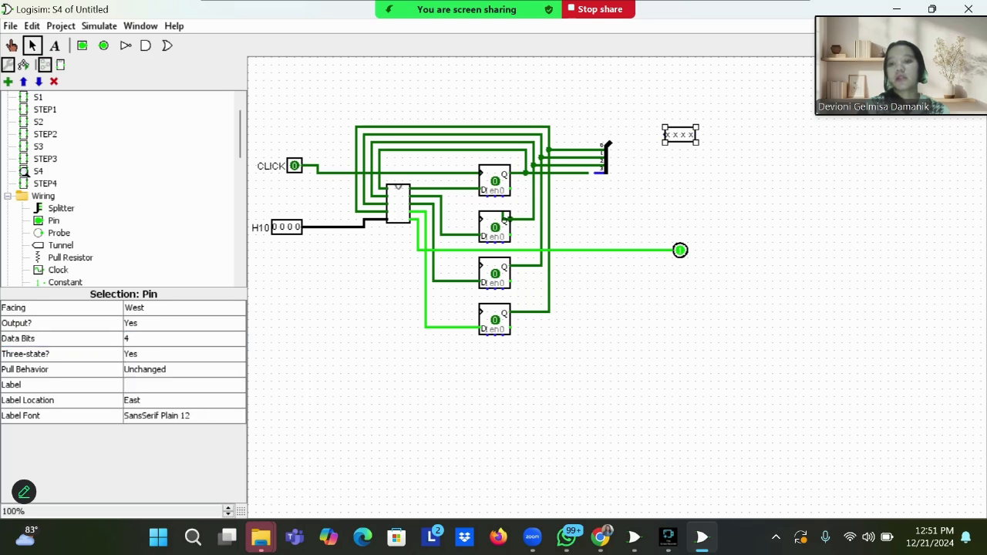
Step: Label the 4-bit output pin beyond the splitter as O
{"action": "left_click", "coordinate": [183, 385]}
{"action": "type", "text": "O"}
{"action": "key", "text": "Return"}
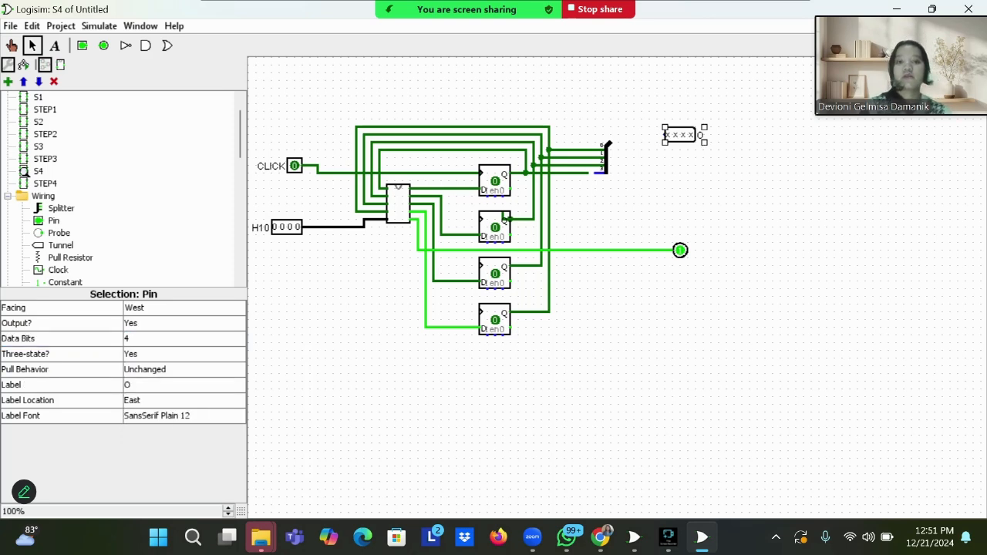
{"action": "left_click", "coordinate": [638, 189]}
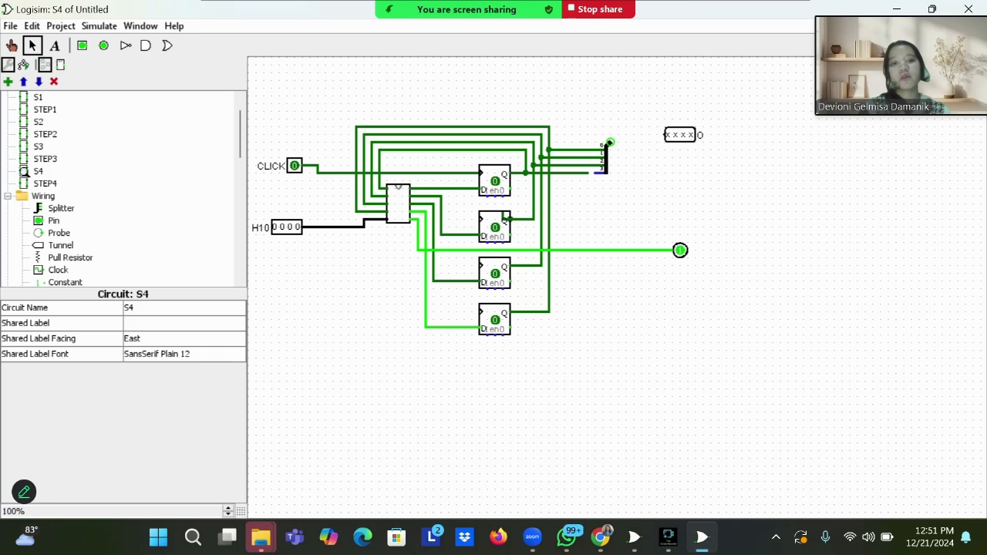
Step: Wire the splitter's combined end to output pin O and connect the top flip-flop's Q line to the splitter's bottom branch
{"action": "left_click", "coordinate": [609, 143]}
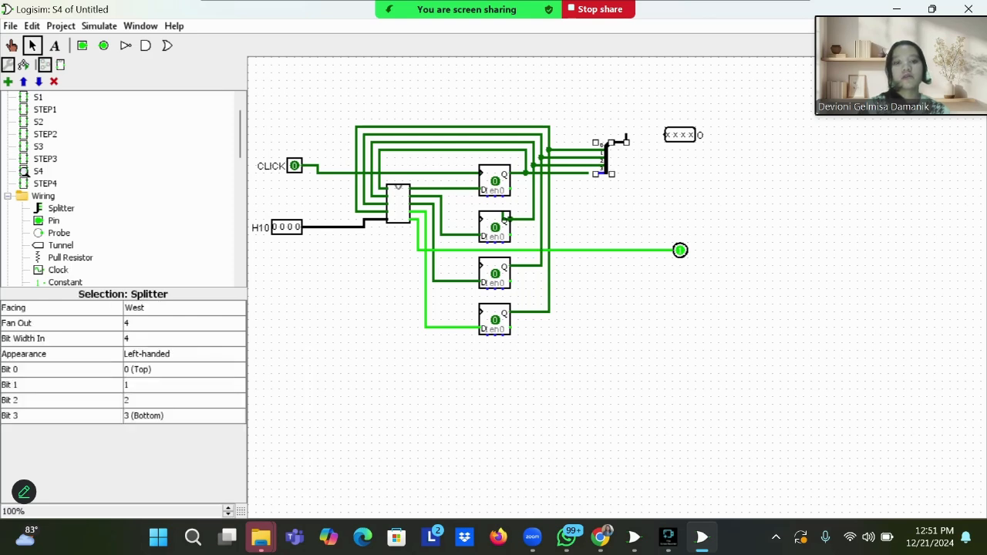
{"action": "left_click", "coordinate": [626, 139]}
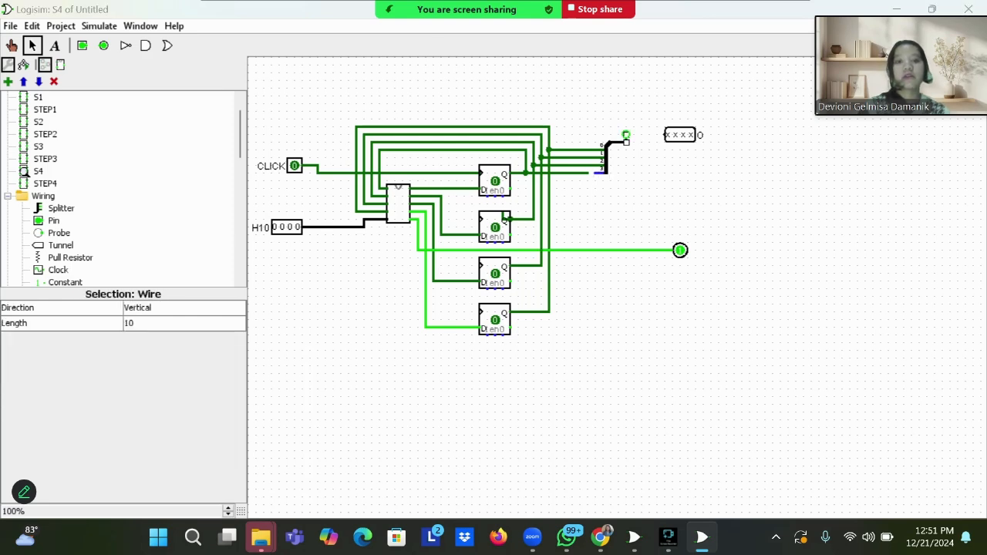
{"action": "left_click_drag", "start_coordinate": [625, 135], "coordinate": [660, 135]}
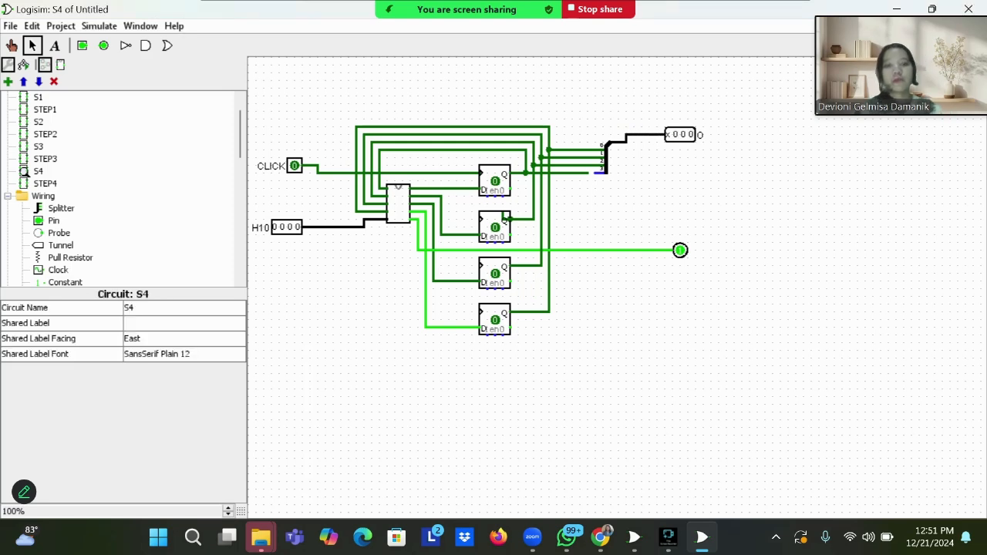
{"action": "left_click_drag", "start_coordinate": [587, 172], "coordinate": [596, 173]}
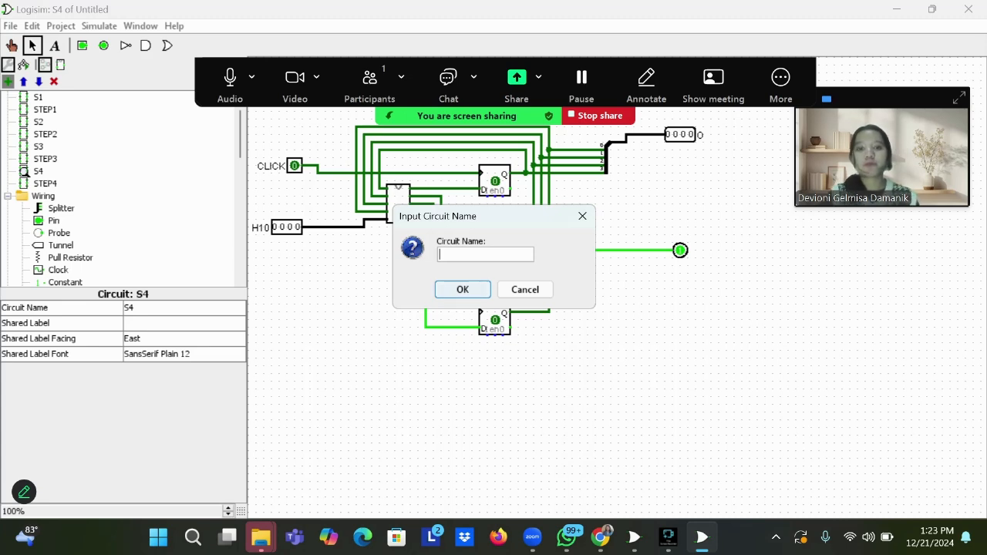
Step: Name the new circuit JAM DIGITAL and create it
{"action": "type", "text": "JAM DI"}
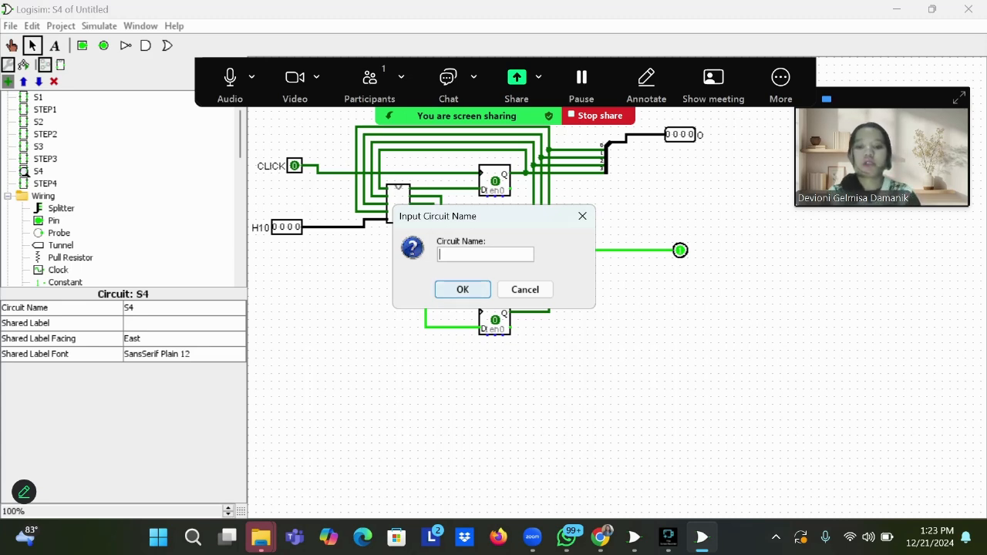
{"action": "type", "text": "GITAL"}
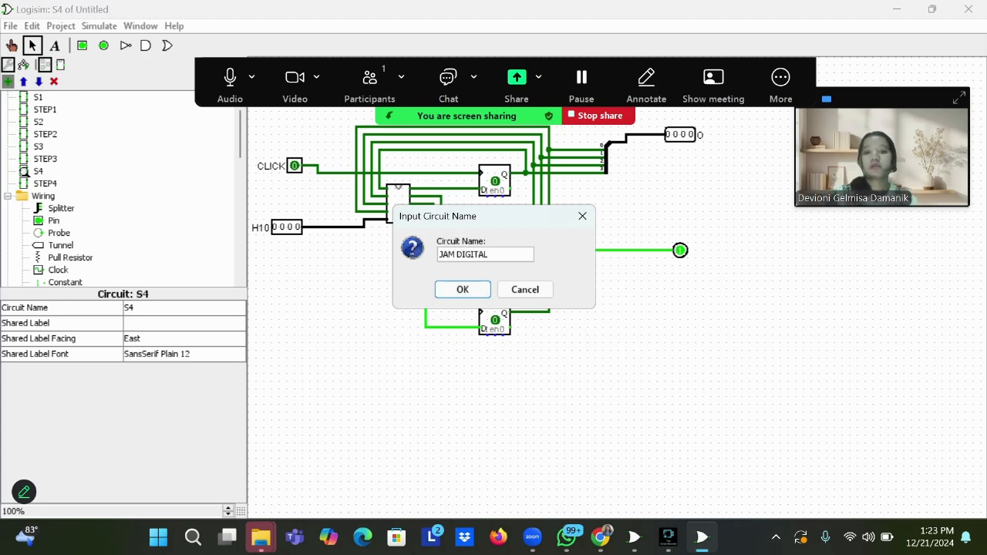
{"action": "key", "text": "Return"}
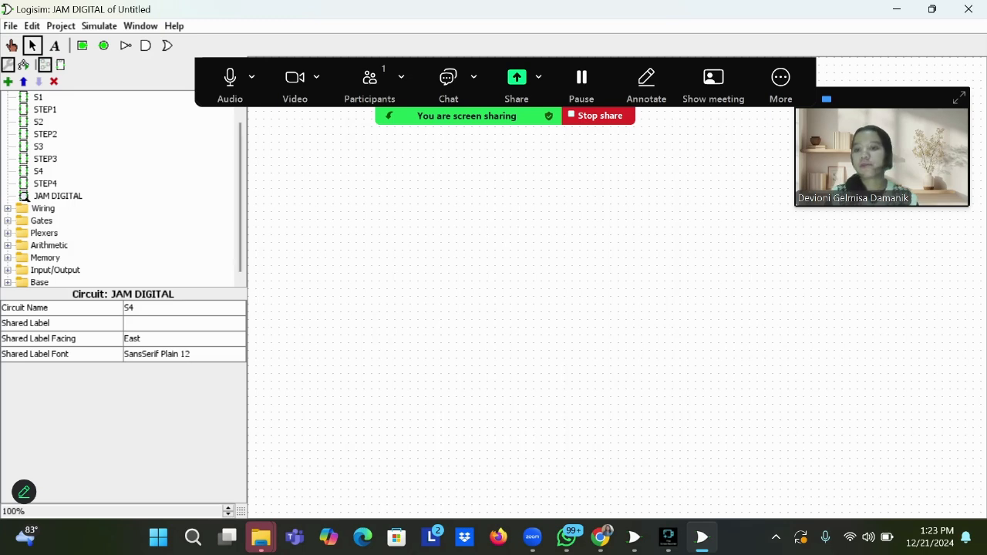
Step: Stack four subcircuit blocks in a vertical column, from bottom to top S1, S2, S1 and S2
{"action": "scroll", "coordinate": [65, 222], "scroll_direction": "up", "scroll_amount": 1}
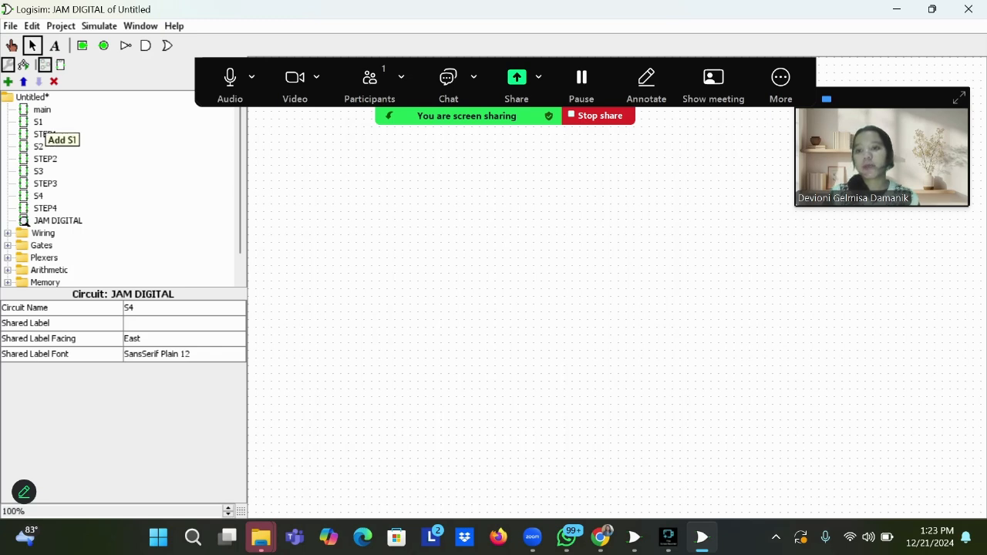
{"action": "left_click", "coordinate": [39, 122]}
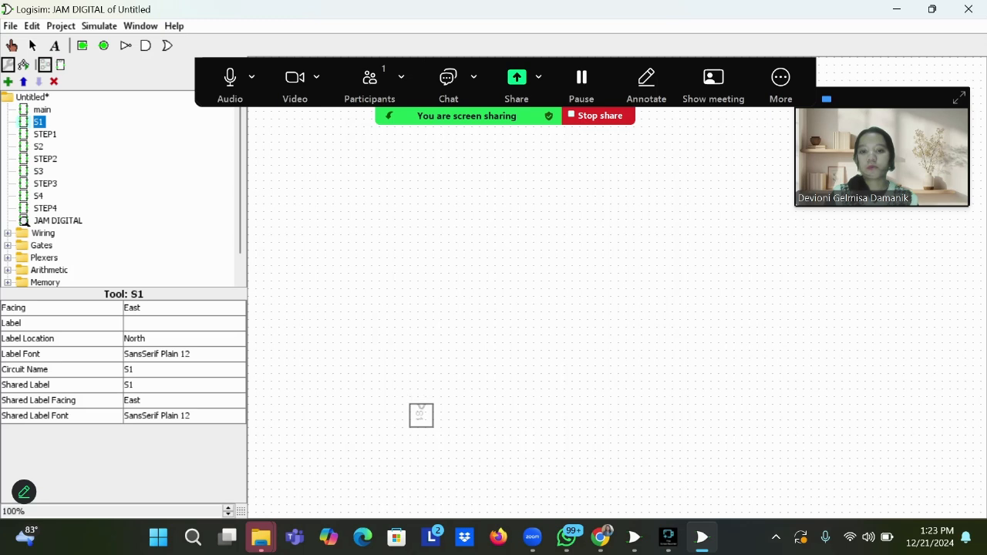
{"action": "left_click", "coordinate": [421, 423]}
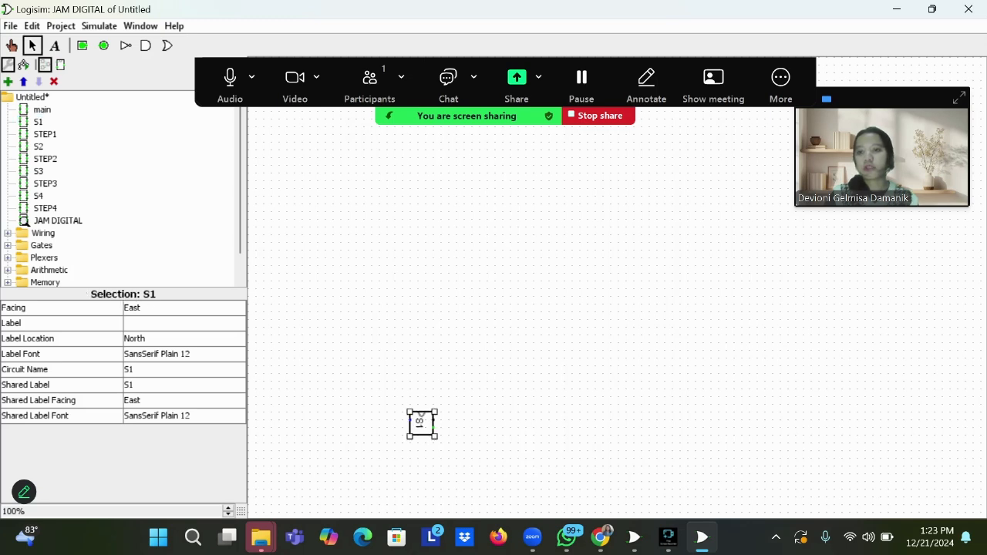
{"action": "left_click", "coordinate": [39, 146]}
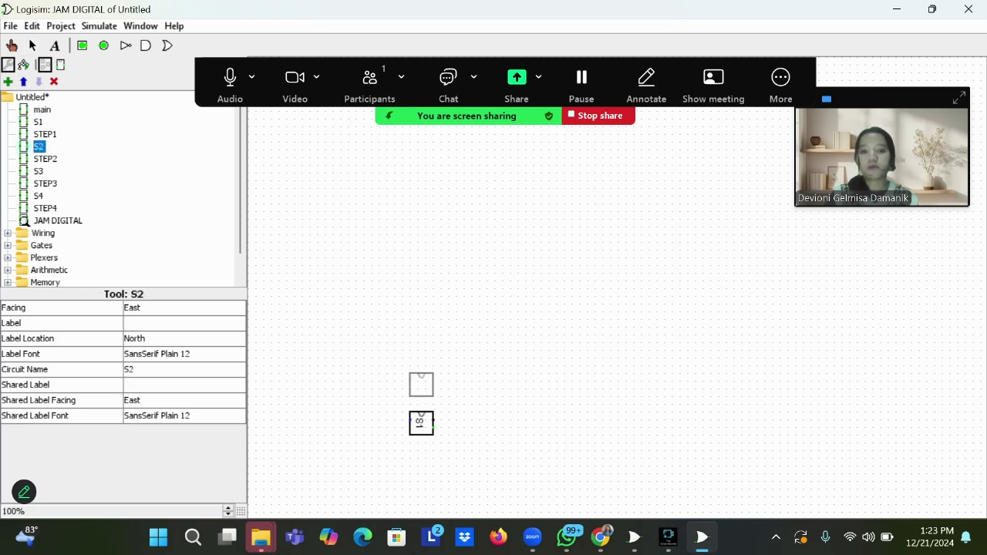
{"action": "left_click", "coordinate": [421, 385]}
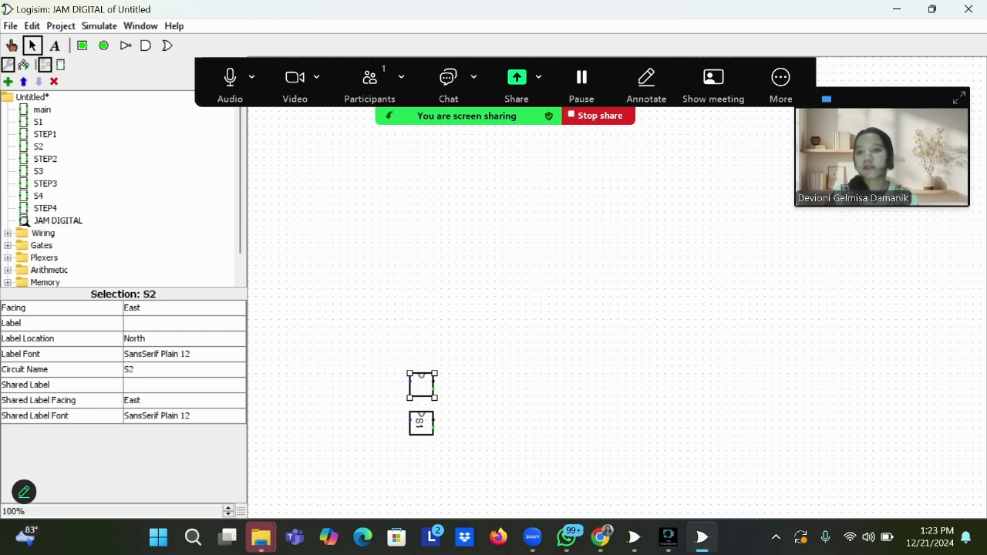
{"action": "left_click", "coordinate": [38, 122]}
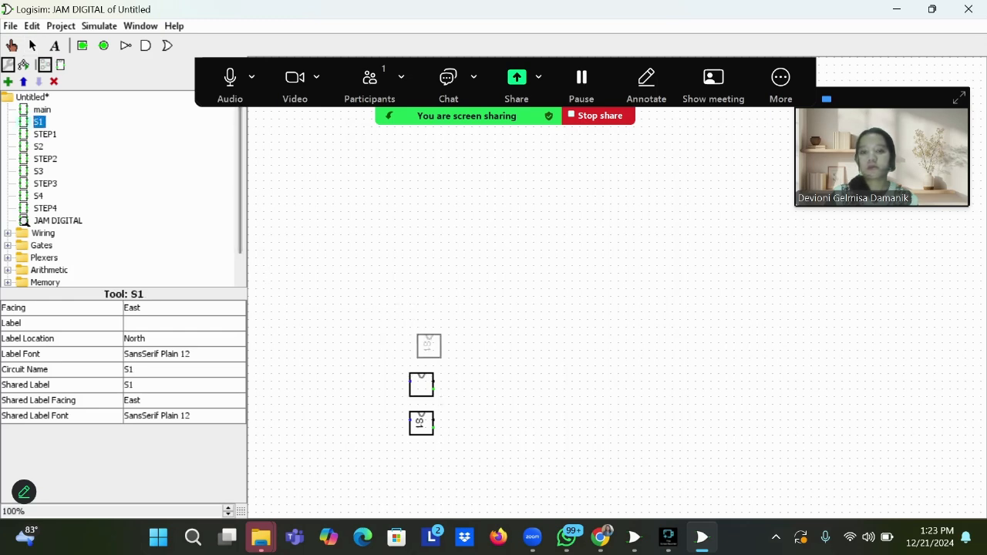
{"action": "left_click", "coordinate": [421, 346]}
{"action": "left_click", "coordinate": [38, 146]}
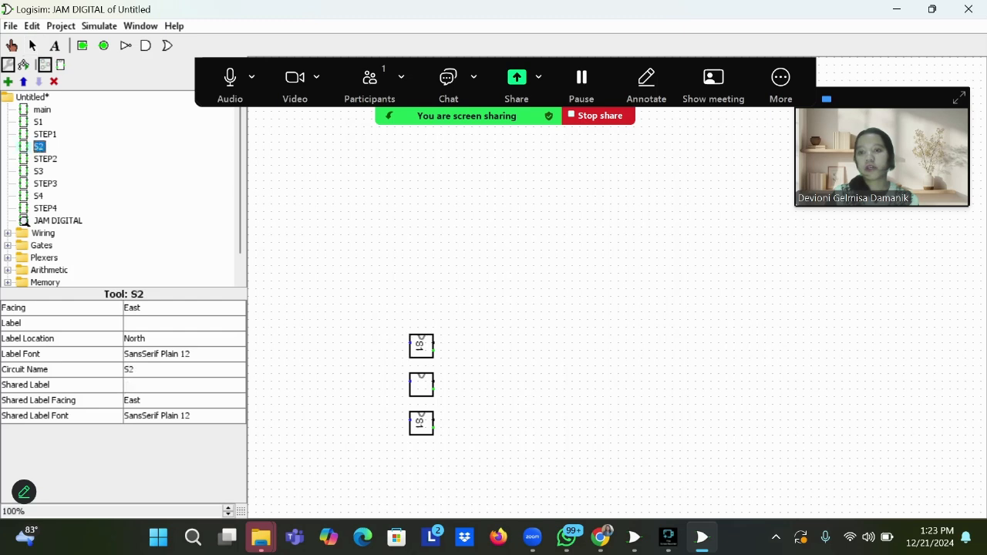
{"action": "left_click", "coordinate": [421, 307]}
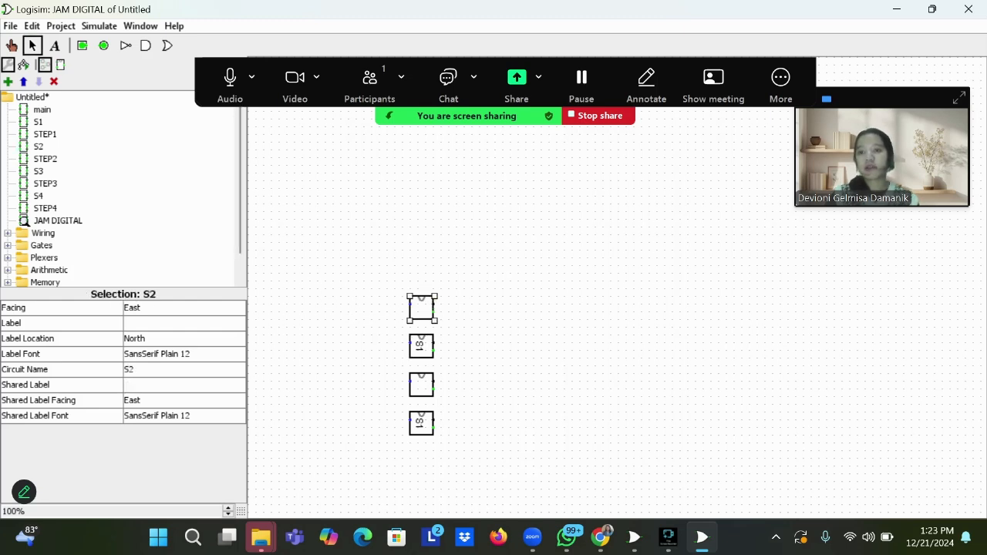
Step: Add an S4 block above the column and an S3 block above it, aligned with the others
{"action": "left_click", "coordinate": [38, 196]}
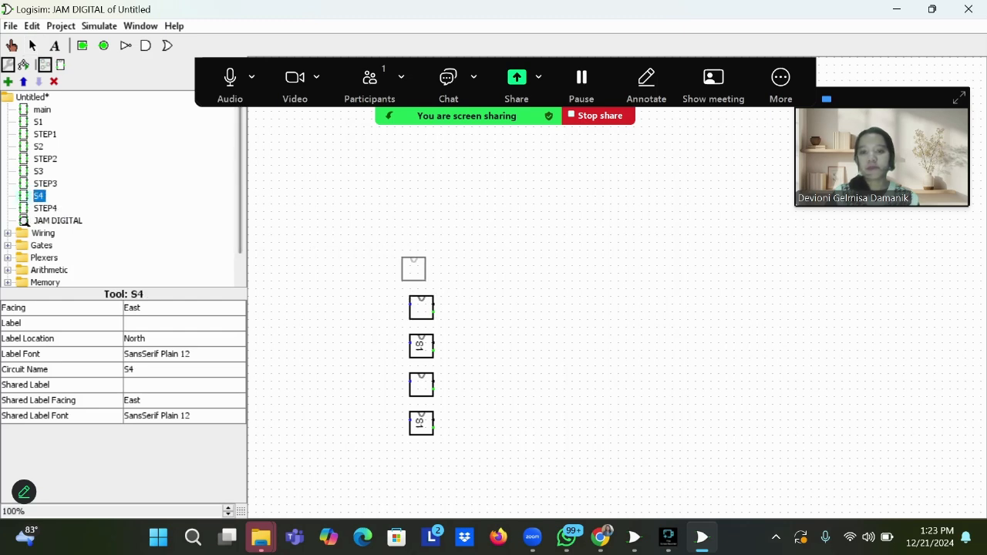
{"action": "left_click", "coordinate": [421, 269]}
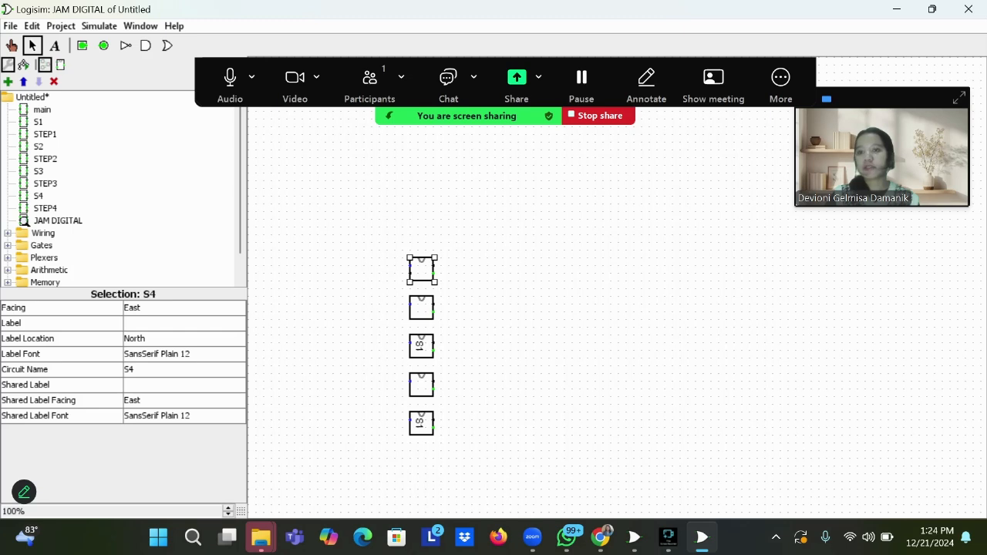
{"action": "left_click", "coordinate": [39, 171]}
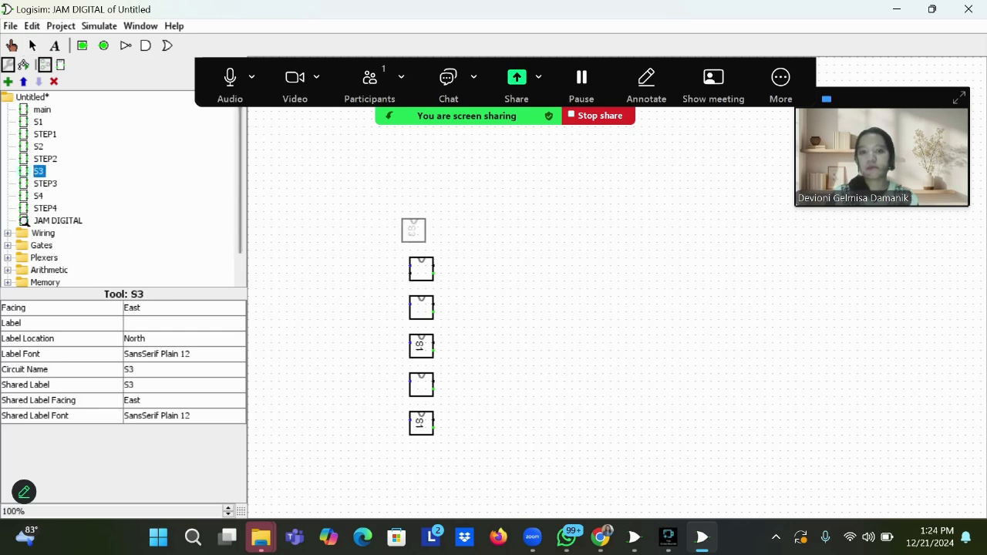
{"action": "left_click", "coordinate": [421, 230]}
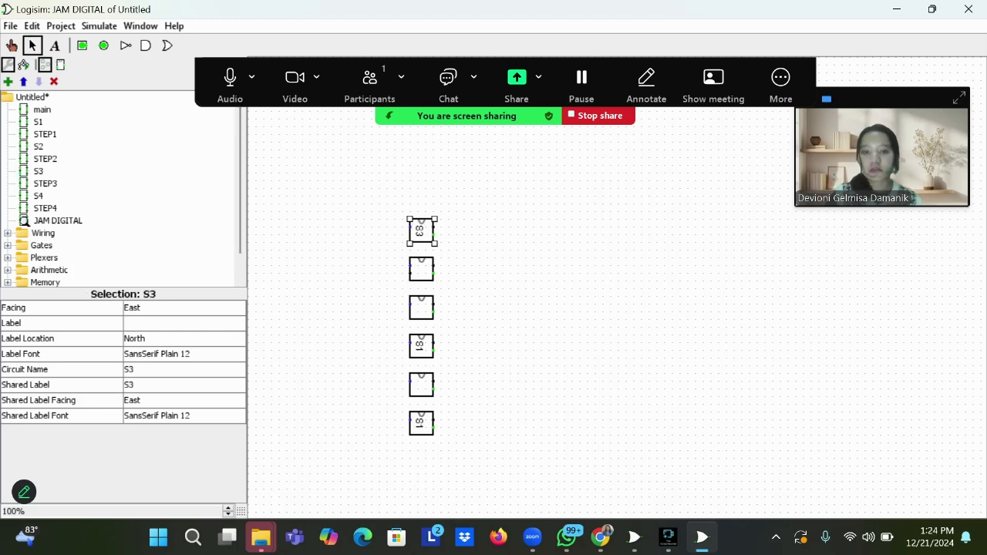
Step: Set the Shared Label of the S2 blocks to S2
{"action": "left_click", "coordinate": [421, 385]}
{"action": "left_click", "coordinate": [184, 384]}
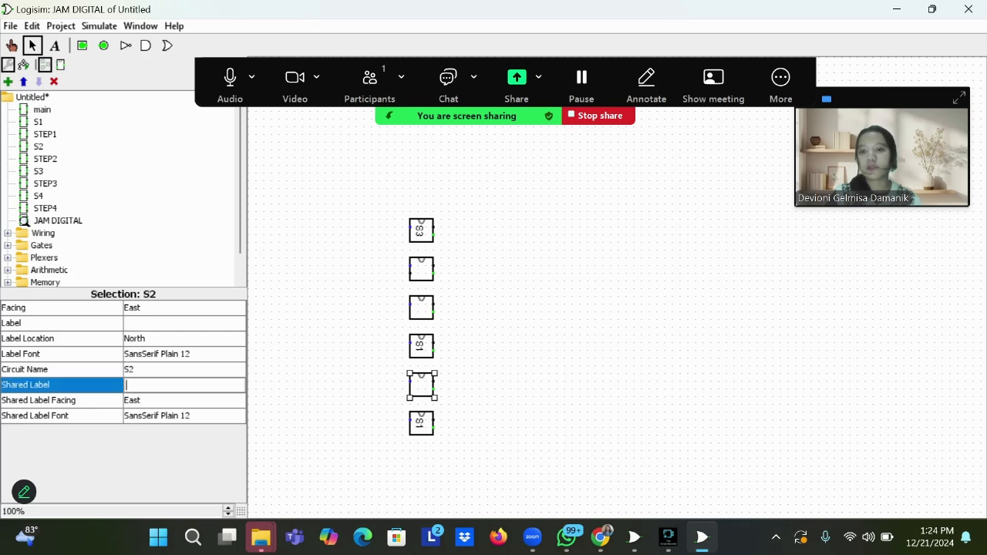
{"action": "type", "text": "S2"}
{"action": "key", "text": "Return"}
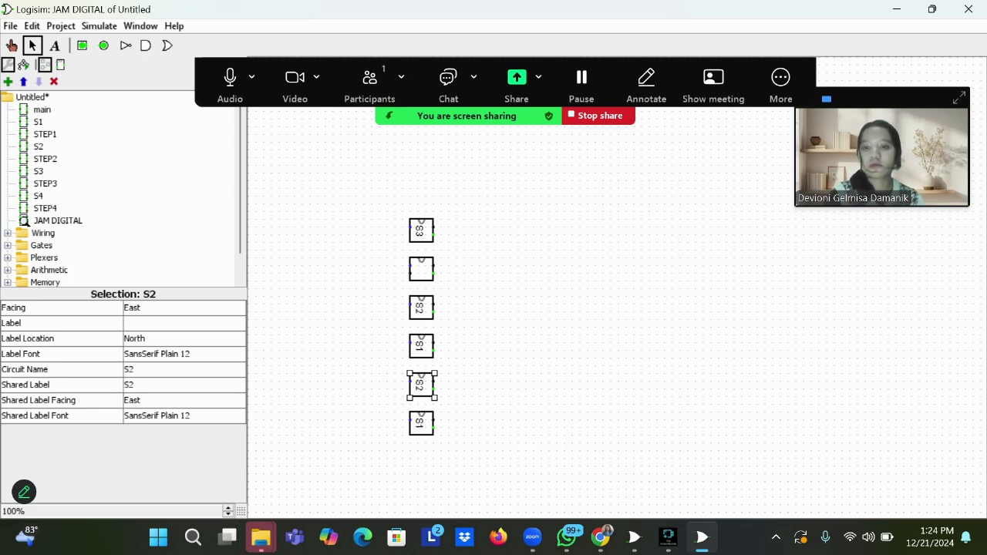
Step: Set the Shared Label of the S4 block to S4 and clear the selection
{"action": "left_click", "coordinate": [421, 269]}
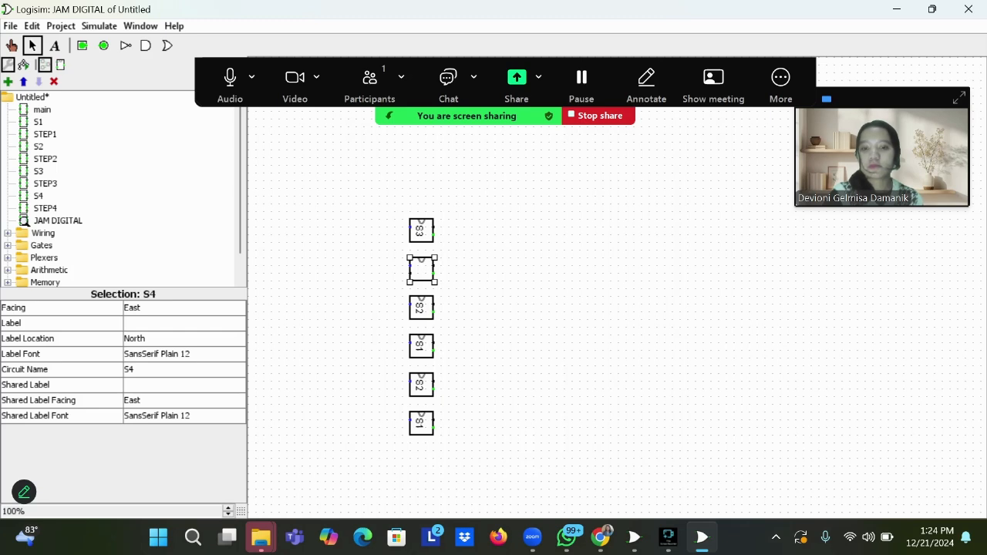
{"action": "left_click", "coordinate": [184, 384]}
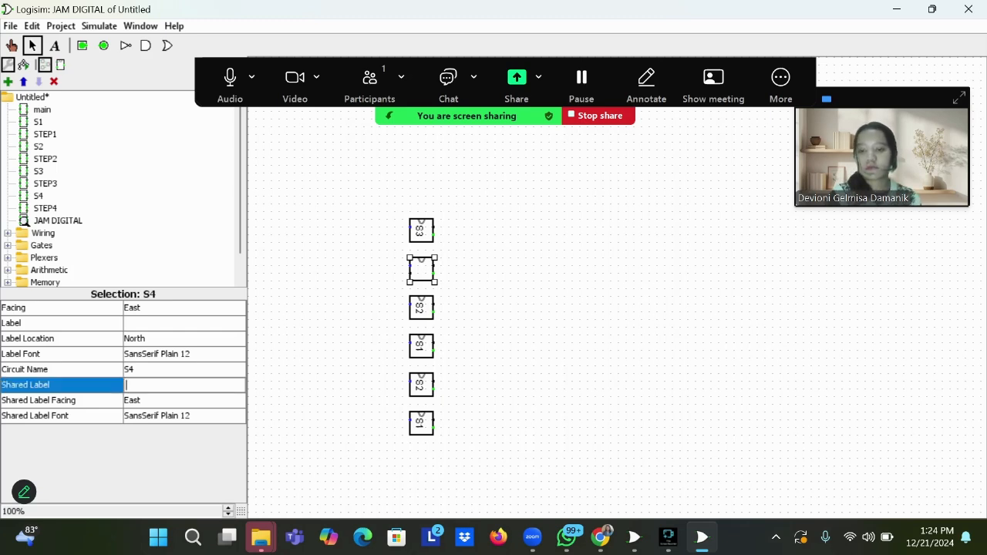
{"action": "type", "text": "S4"}
{"action": "key", "text": "Return"}
{"action": "left_click", "coordinate": [328, 309]}
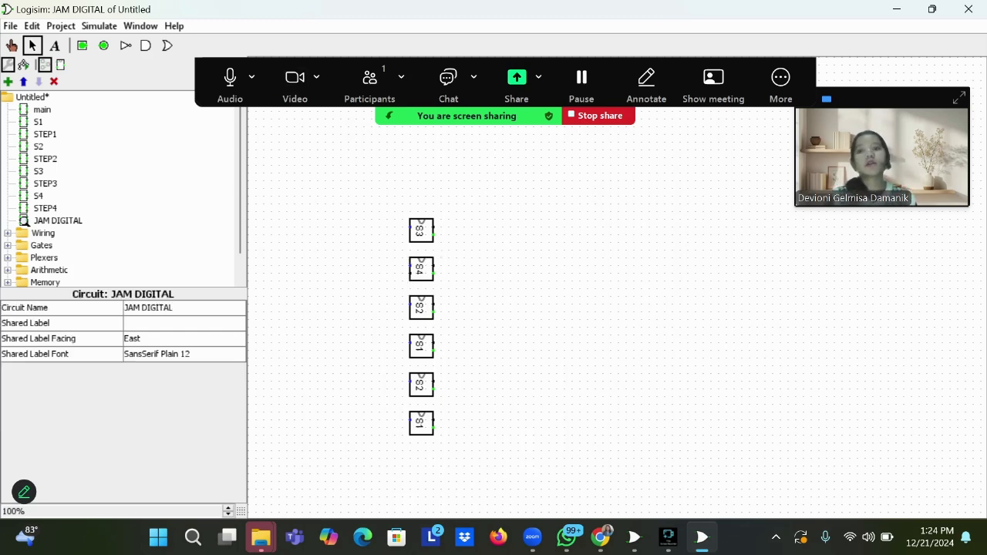
Step: Place six Hex Digit Displays in a row above the block column, grouped in three adjacent pairs
{"action": "scroll", "coordinate": [46, 169], "scroll_direction": "down", "scroll_amount": 1}
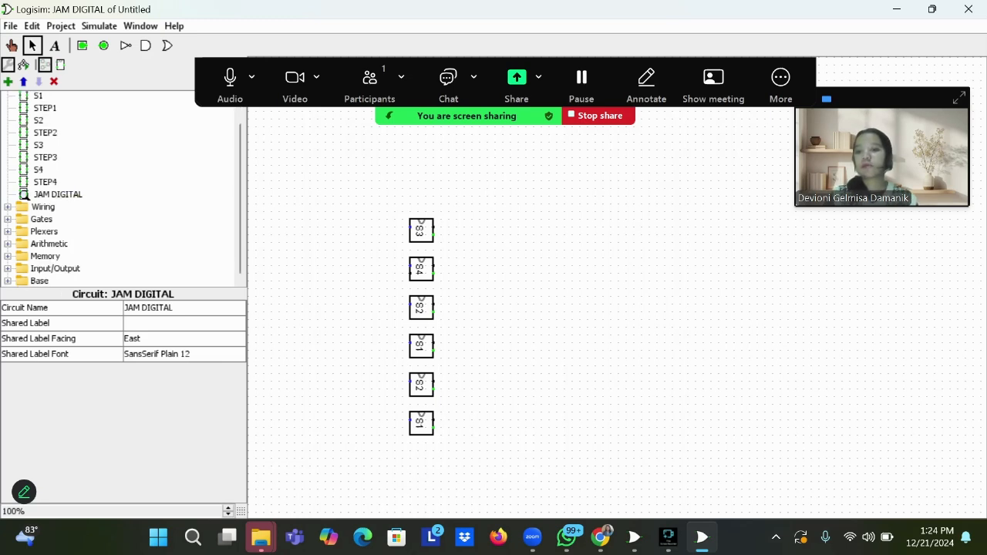
{"action": "left_click", "coordinate": [8, 268]}
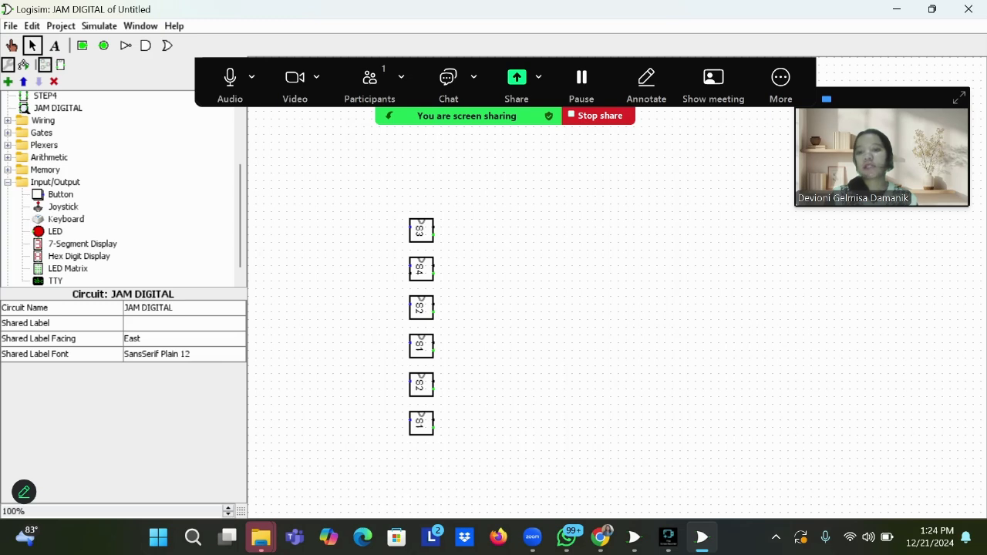
{"action": "left_click", "coordinate": [79, 256]}
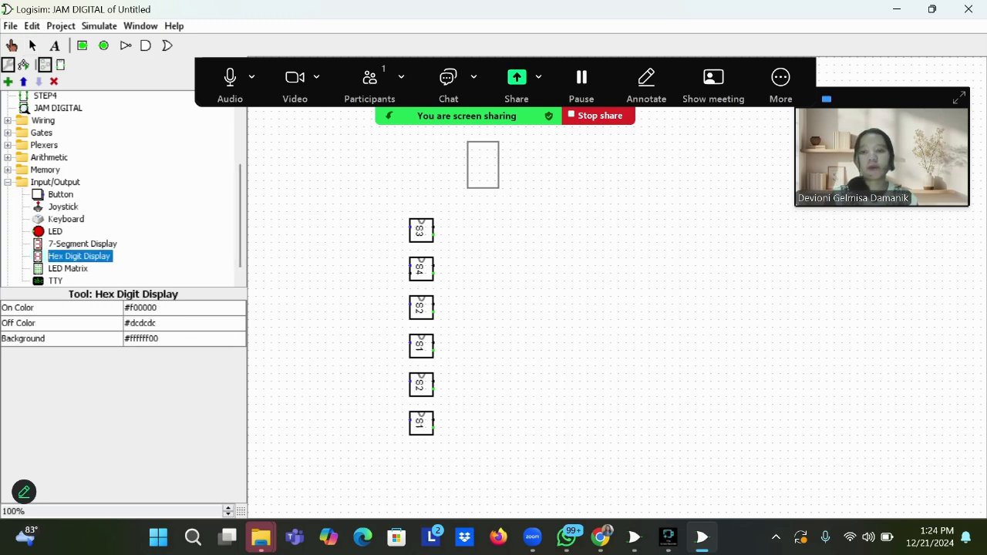
{"action": "left_click", "coordinate": [471, 182]}
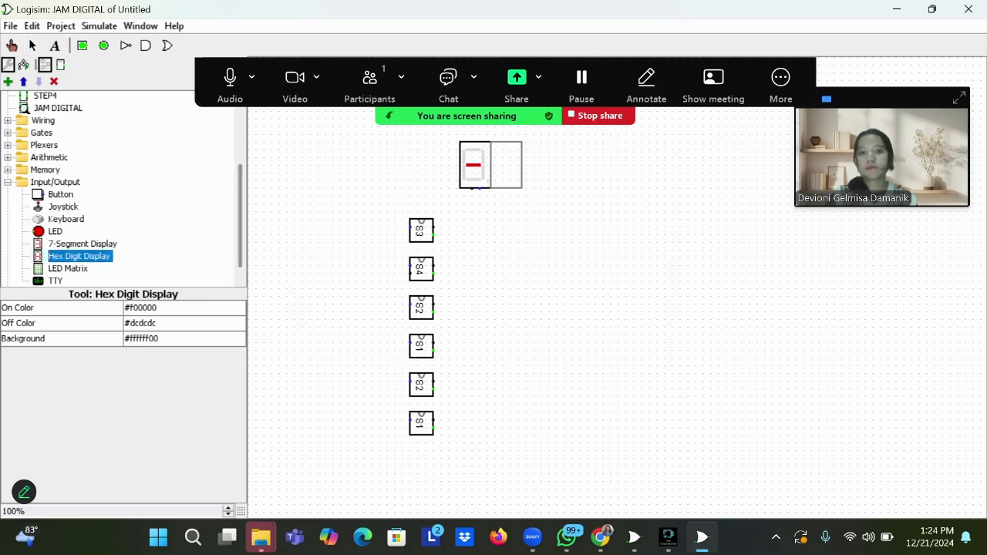
{"action": "left_click", "coordinate": [502, 182]}
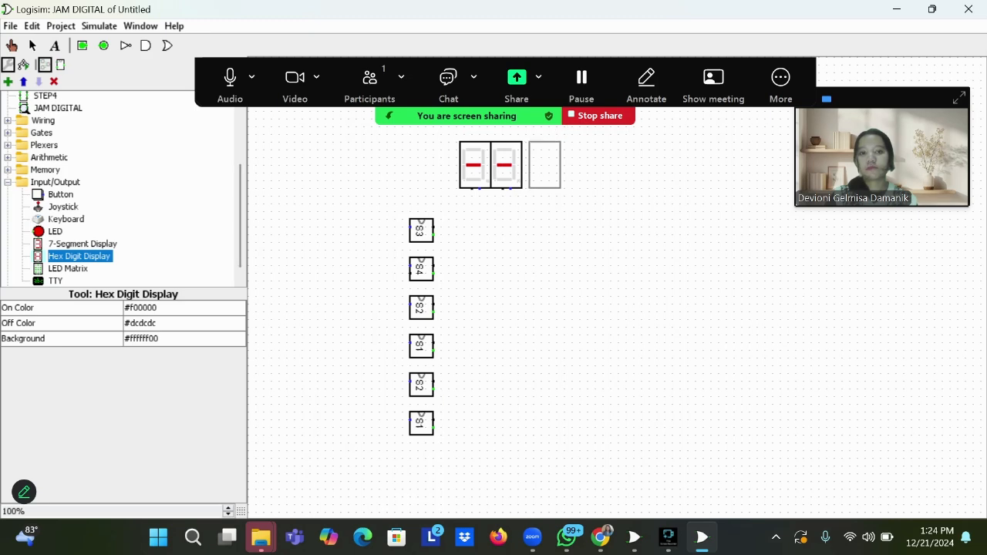
{"action": "left_click", "coordinate": [540, 182]}
{"action": "left_click", "coordinate": [572, 182]}
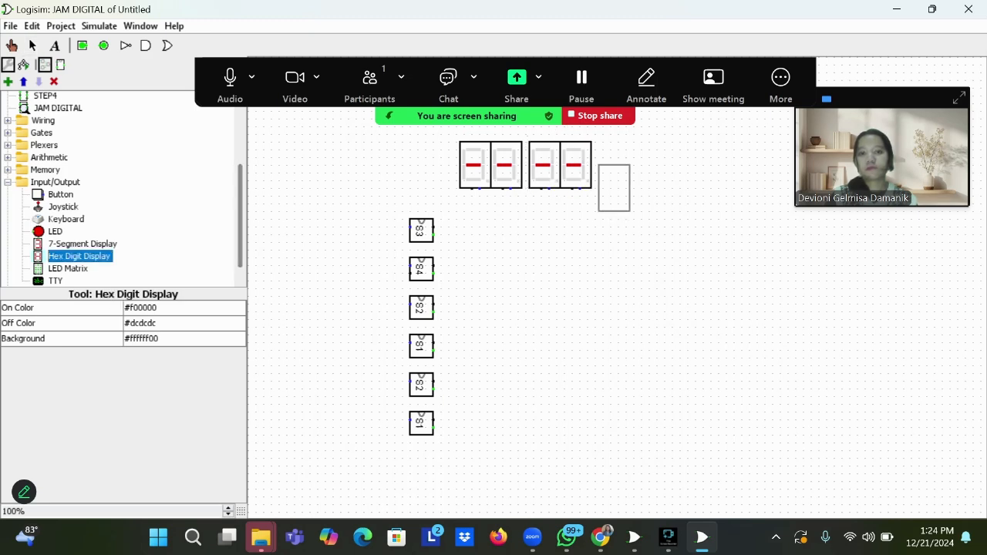
{"action": "left_click", "coordinate": [610, 182]}
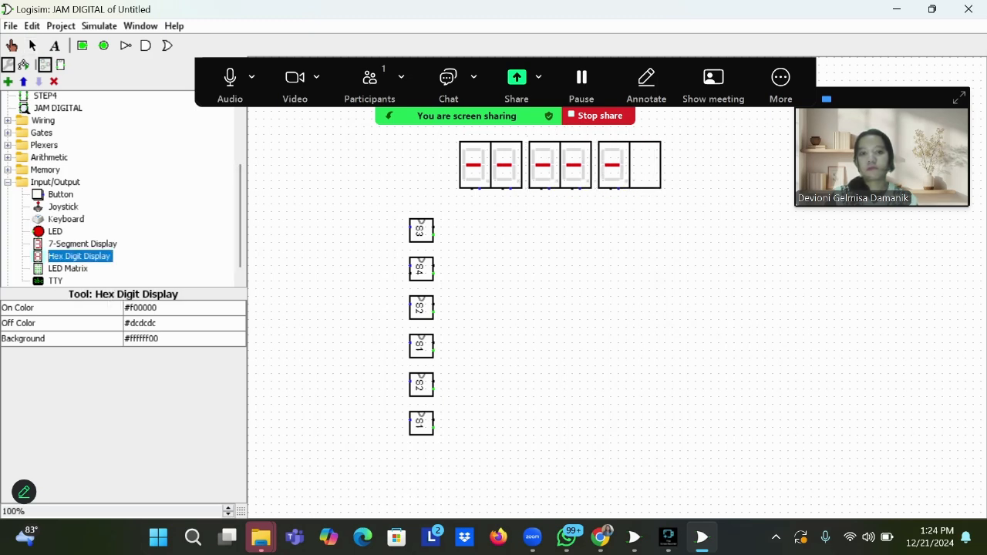
{"action": "left_click", "coordinate": [641, 182]}
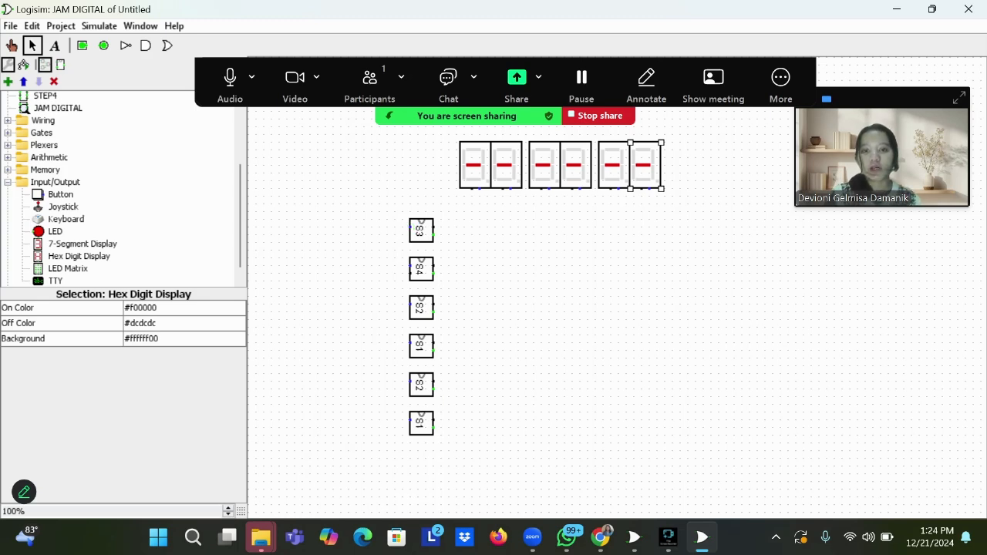
Step: Chain the six blocks by wiring each block's lower output around to the upper input of the block above it
{"action": "mouse_move", "coordinate": [410, 226]}
{"action": "left_mouse_down"}
{"action": "mouse_move", "coordinate": [394, 248]}
{"action": "mouse_move", "coordinate": [423, 248]}
{"action": "mouse_move", "coordinate": [448, 274]}
{"action": "mouse_move", "coordinate": [395, 267]}
{"action": "mouse_move", "coordinate": [394, 288]}
{"action": "mouse_move", "coordinate": [443, 288]}
{"action": "mouse_move", "coordinate": [449, 313]}
{"action": "mouse_move", "coordinate": [394, 327]}
{"action": "left_mouse_up"}
{"action": "left_click_drag", "start_coordinate": [394, 327], "coordinate": [449, 327]}
{"action": "mouse_move", "coordinate": [449, 327]}
{"action": "left_mouse_down"}
{"action": "mouse_move", "coordinate": [441, 350]}
{"action": "mouse_move", "coordinate": [394, 352]}
{"action": "mouse_move", "coordinate": [448, 364]}
{"action": "mouse_move", "coordinate": [448, 388]}
{"action": "mouse_move", "coordinate": [394, 390]}
{"action": "mouse_move", "coordinate": [394, 403]}
{"action": "mouse_move", "coordinate": [442, 403]}
{"action": "mouse_move", "coordinate": [451, 428]}
{"action": "mouse_move", "coordinate": [434, 422]}
{"action": "left_mouse_up"}
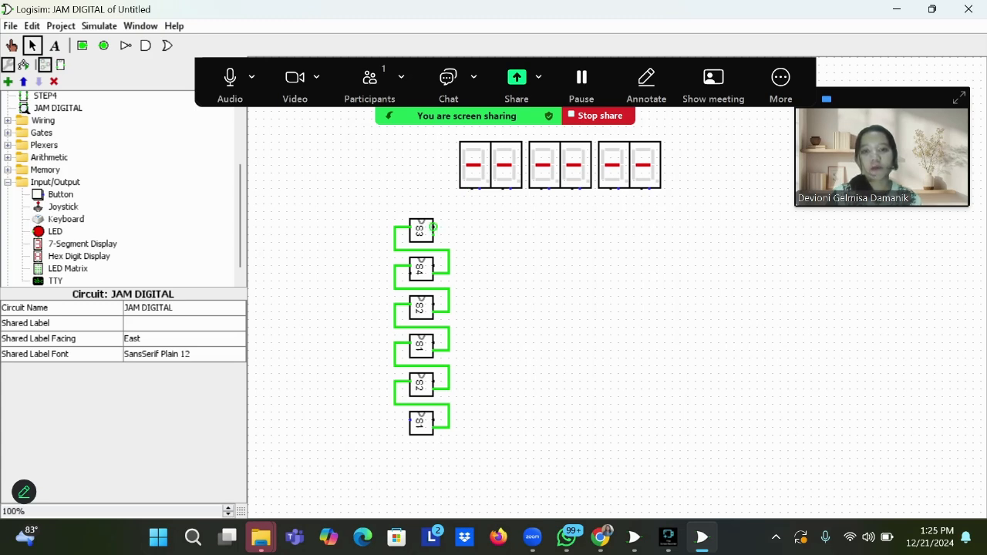
Step: Wire each block's upper output to its own hex display in order, and connect the S4 block's lower input to the S3 output wire
{"action": "left_click_drag", "start_coordinate": [434, 228], "coordinate": [472, 189]}
{"action": "left_click_drag", "start_coordinate": [433, 267], "coordinate": [502, 189]}
{"action": "left_click_drag", "start_coordinate": [433, 306], "coordinate": [541, 189]}
{"action": "left_click_drag", "start_coordinate": [433, 344], "coordinate": [572, 189]}
{"action": "left_click_drag", "start_coordinate": [433, 382], "coordinate": [603, 188]}
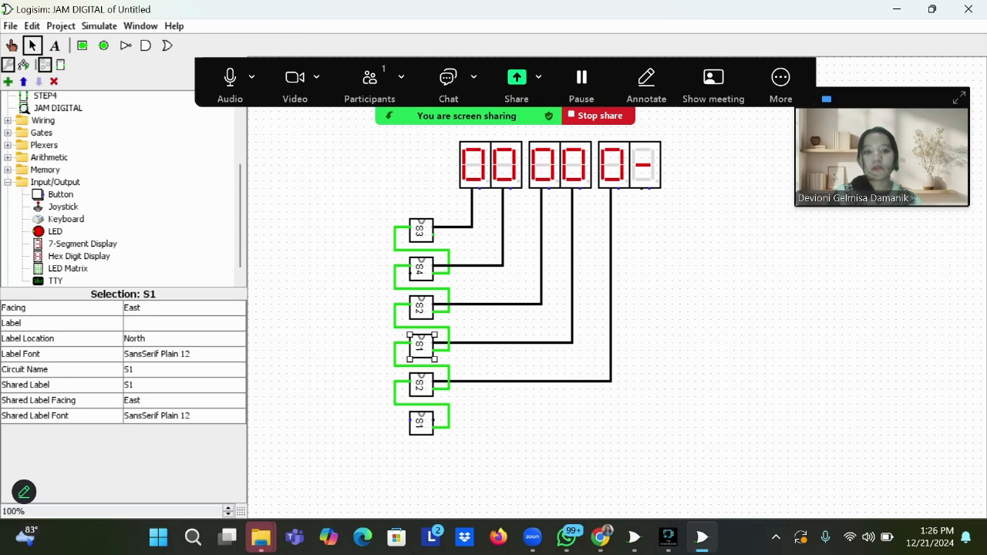
{"action": "left_click_drag", "start_coordinate": [433, 420], "coordinate": [642, 189]}
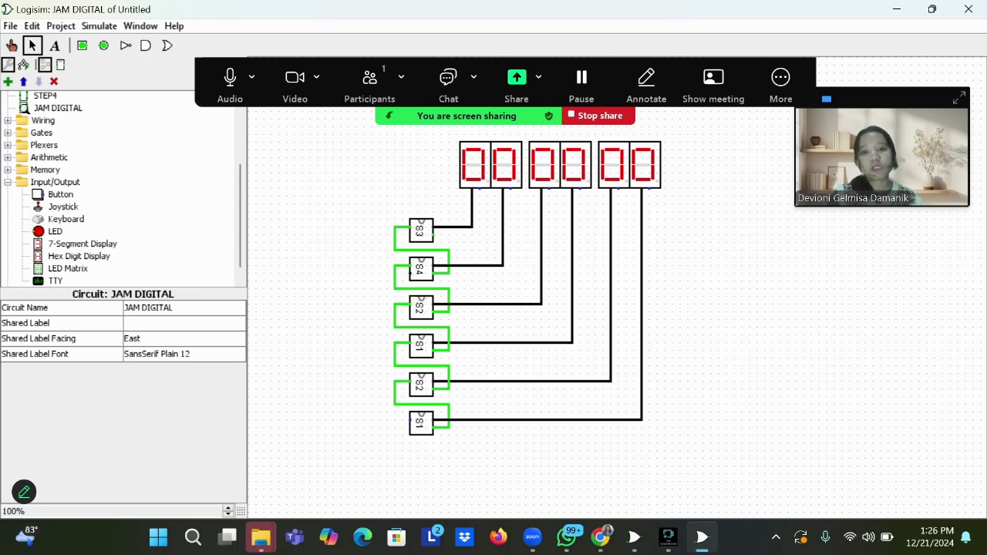
{"action": "mouse_move", "coordinate": [410, 273]}
{"action": "left_mouse_down"}
{"action": "mouse_move", "coordinate": [372, 264]}
{"action": "mouse_move", "coordinate": [379, 210]}
{"action": "mouse_move", "coordinate": [435, 211]}
{"action": "mouse_move", "coordinate": [449, 227]}
{"action": "left_mouse_up"}
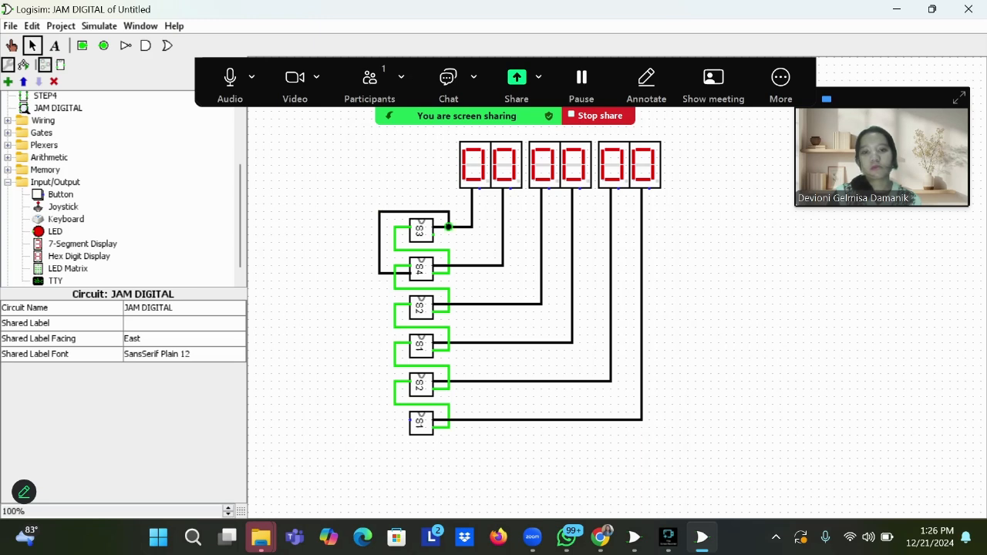
Step: Place a Clock beside the bottom S1 block, wire it straight into that block's input, and clear the selection
{"action": "scroll", "coordinate": [124, 189], "scroll_direction": "down", "scroll_amount": 1}
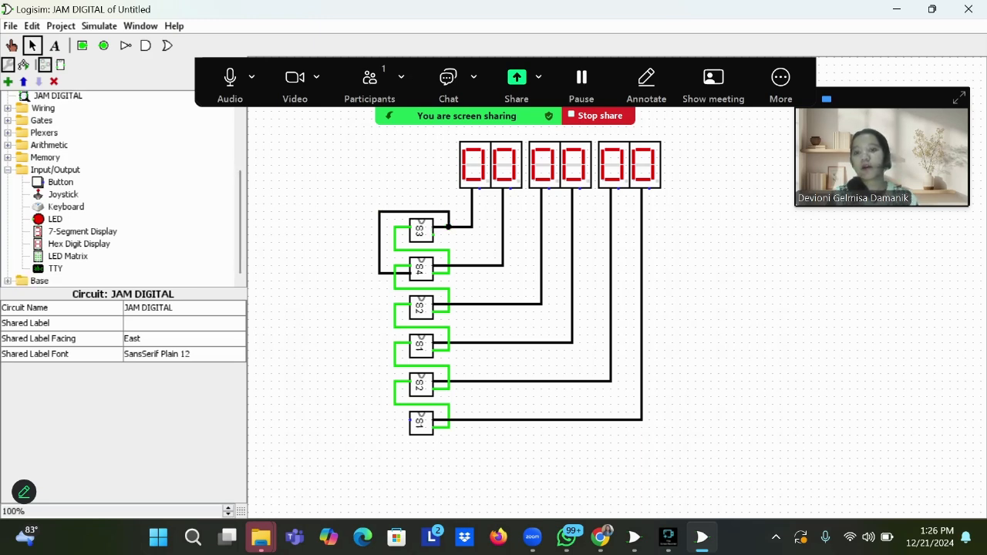
{"action": "scroll", "coordinate": [123, 189], "scroll_direction": "up", "scroll_amount": 3}
{"action": "scroll", "coordinate": [123, 189], "scroll_direction": "down", "scroll_amount": 5}
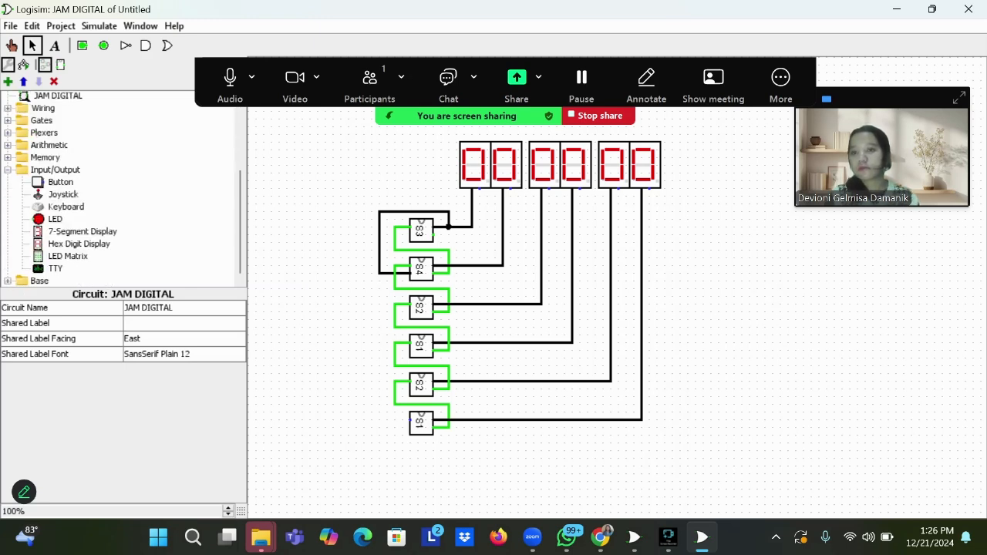
{"action": "left_click", "coordinate": [8, 108]}
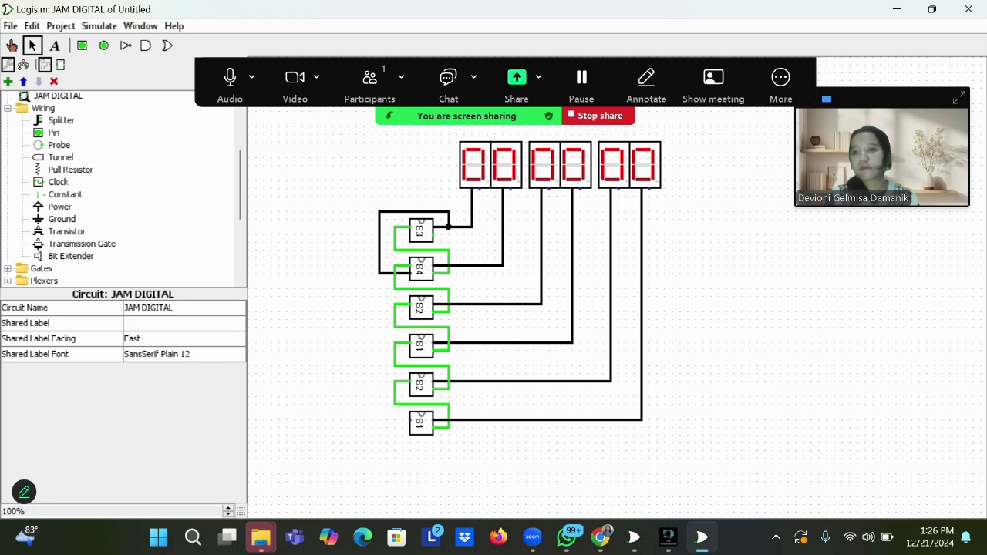
{"action": "left_click", "coordinate": [58, 182]}
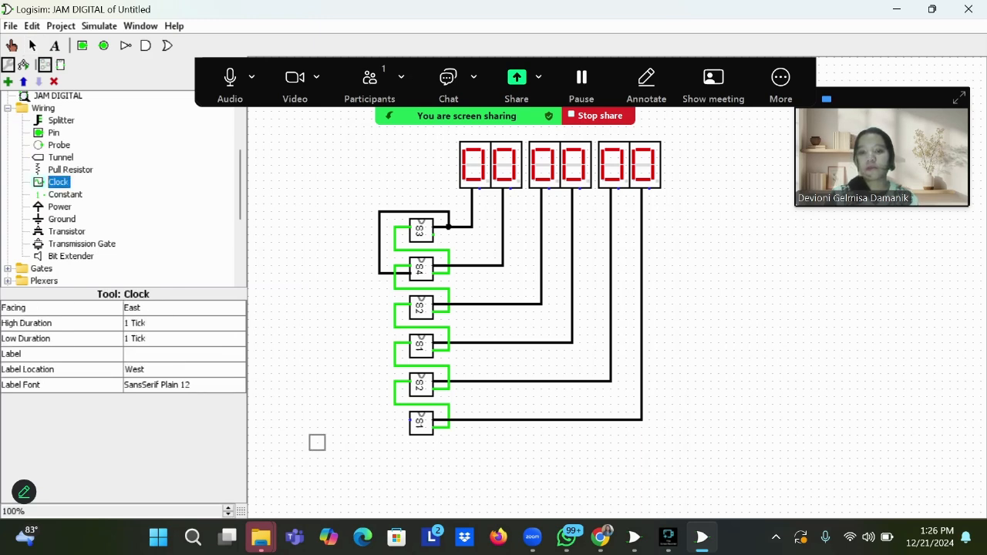
{"action": "left_click", "coordinate": [317, 427]}
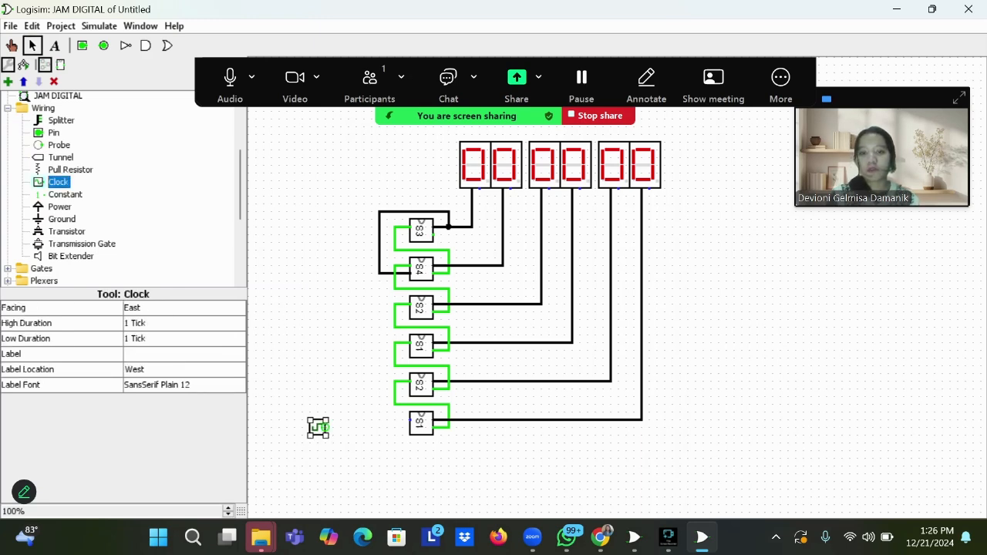
{"action": "mouse_move", "coordinate": [328, 427]}
{"action": "left_mouse_down"}
{"action": "mouse_move", "coordinate": [395, 426]}
{"action": "mouse_move", "coordinate": [380, 426]}
{"action": "left_mouse_up"}
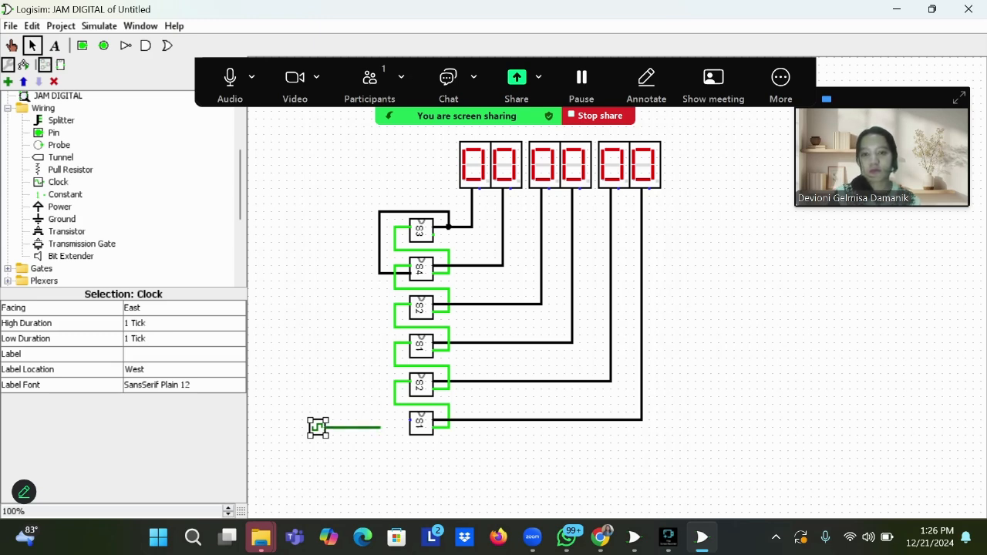
{"action": "left_click_drag", "start_coordinate": [316, 427], "coordinate": [410, 419]}
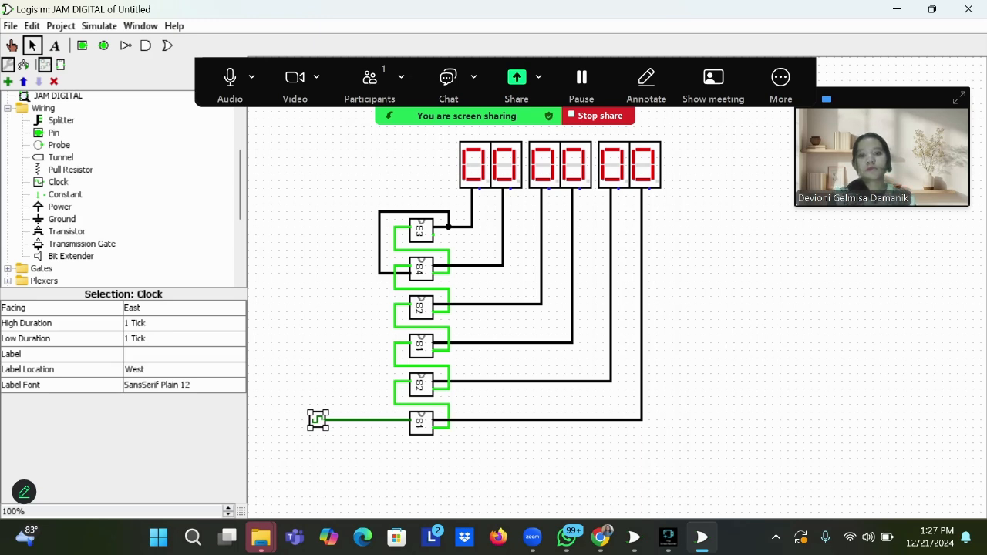
{"action": "key", "text": "Escape"}
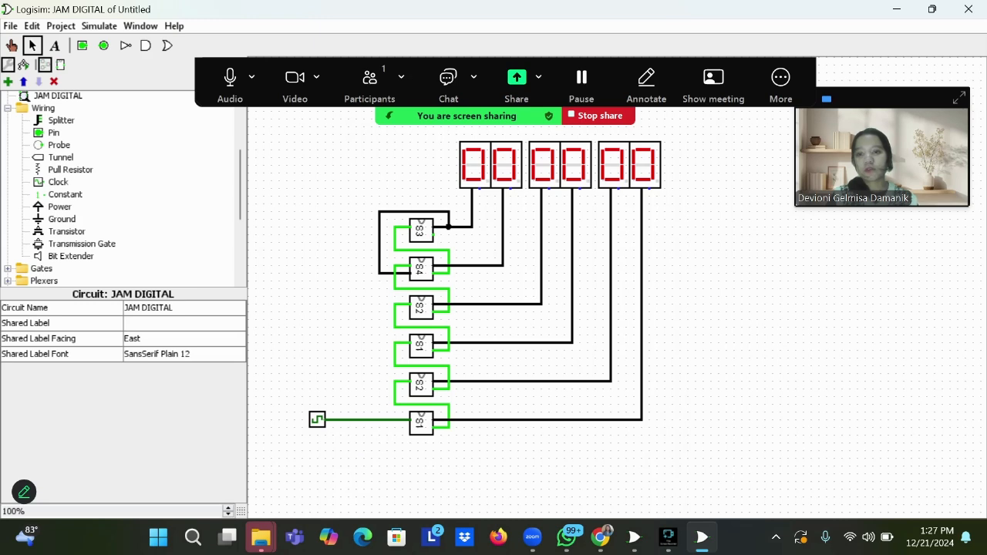
Step: Set the JAM DIGITAL circuit's Shared Label to CLOCK
{"action": "left_click", "coordinate": [183, 324]}
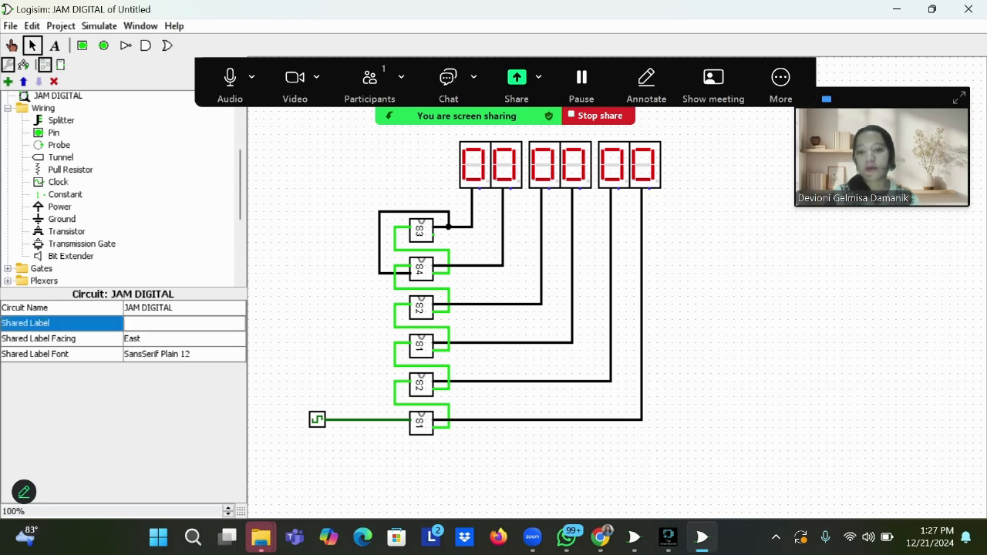
{"action": "type", "text": "CLOCK"}
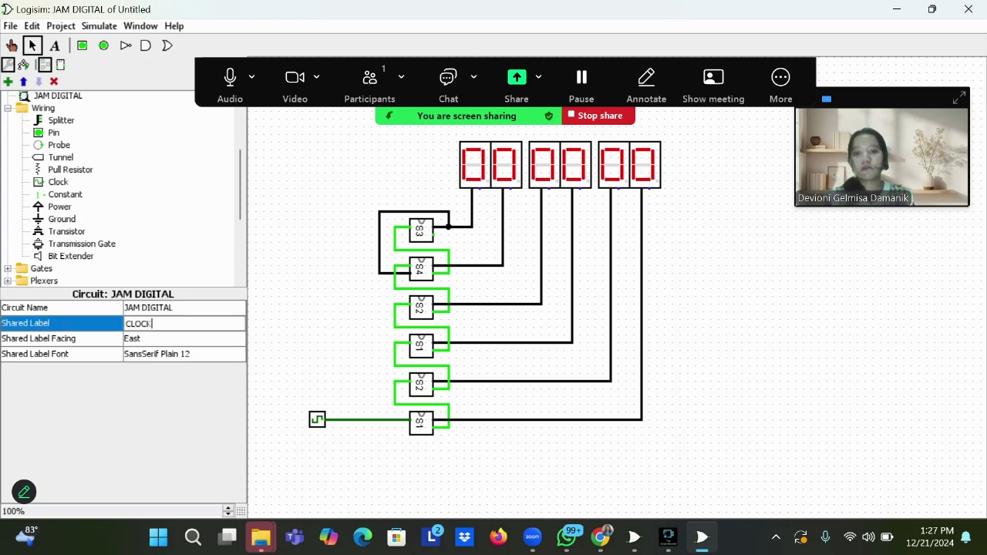
{"action": "key", "text": "Return"}
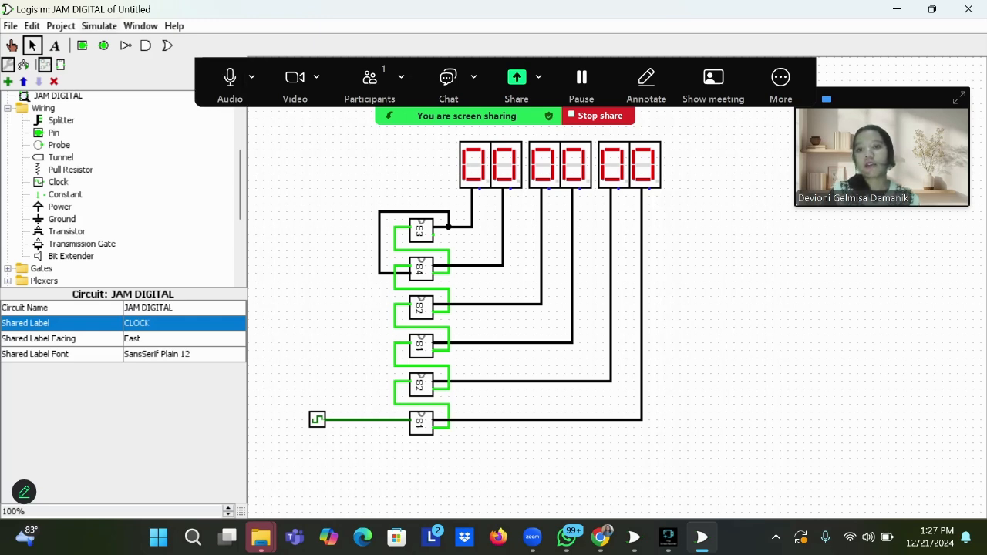
Step: Set the simulation tick frequency to 4 Hz and enable ticks to run the clock
{"action": "left_click", "coordinate": [99, 26]}
{"action": "mouse_move", "coordinate": [135, 178]}
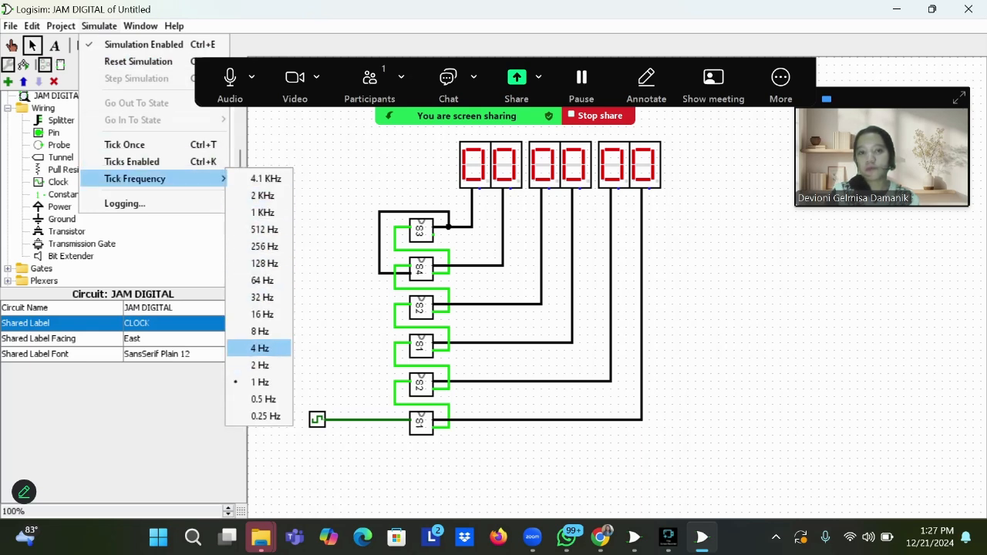
{"action": "left_click", "coordinate": [259, 347]}
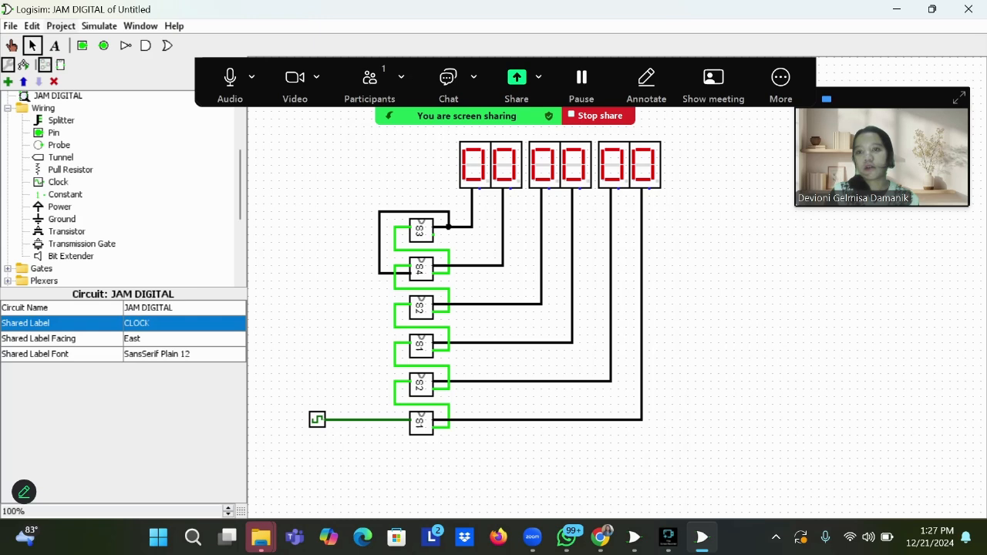
{"action": "left_click", "coordinate": [99, 27]}
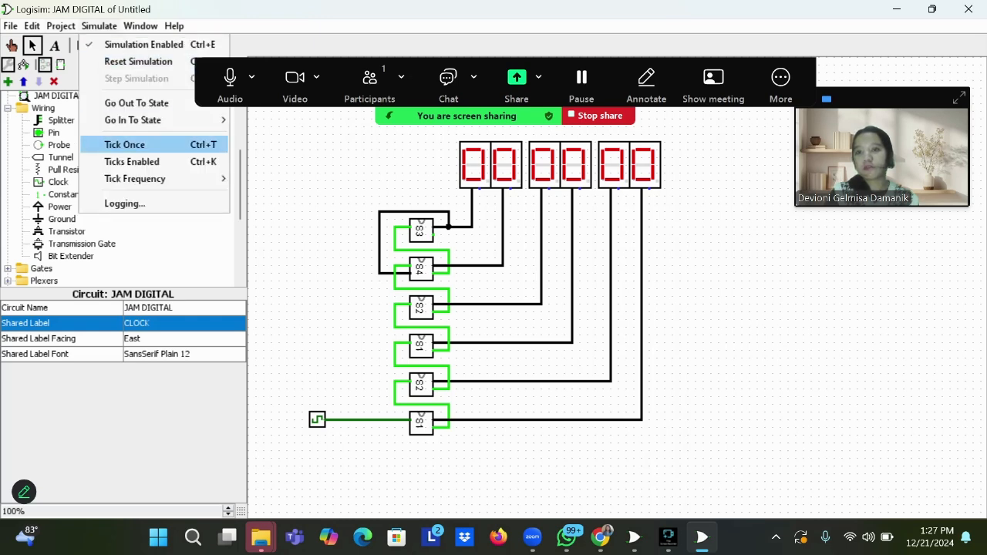
{"action": "mouse_move", "coordinate": [135, 178]}
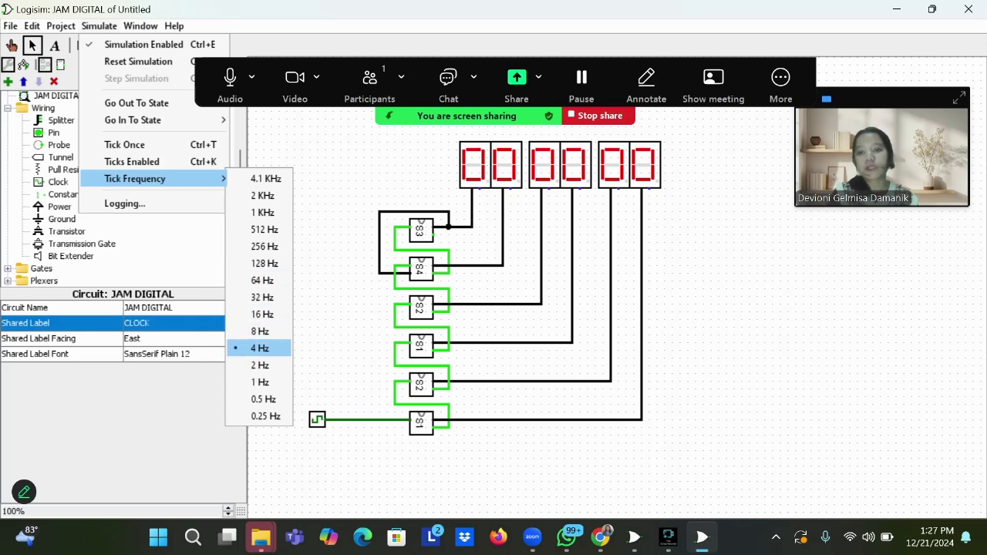
{"action": "left_click", "coordinate": [259, 349]}
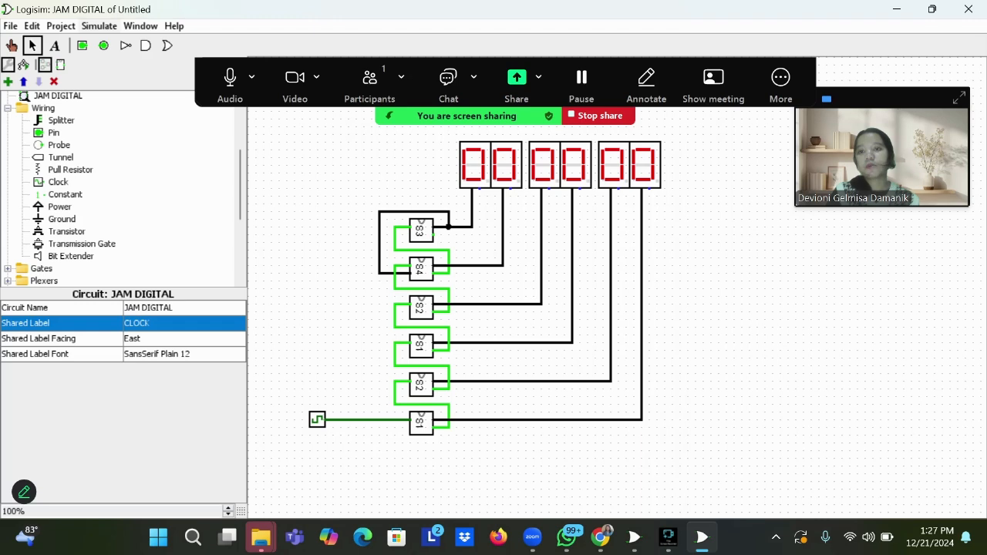
{"action": "left_click", "coordinate": [99, 26]}
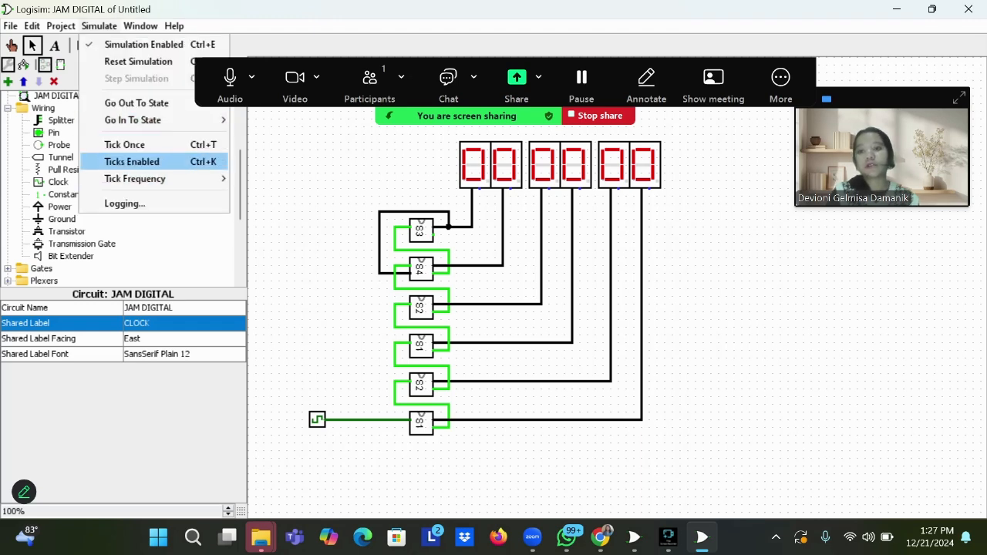
{"action": "left_click", "coordinate": [132, 161]}
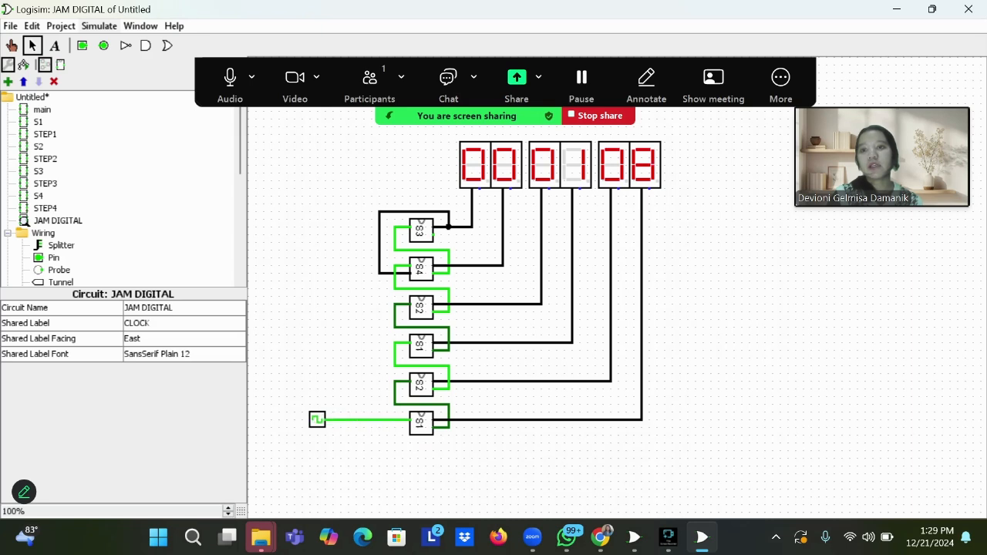
Step: Raise the tick frequency of the running simulation to 512 Hz
{"action": "left_click", "coordinate": [99, 26]}
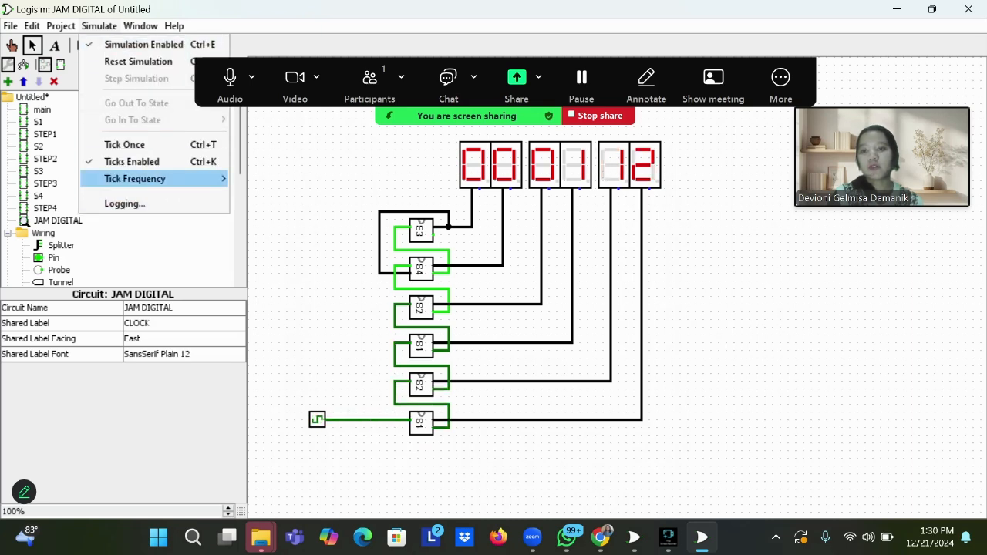
{"action": "mouse_move", "coordinate": [178, 178]}
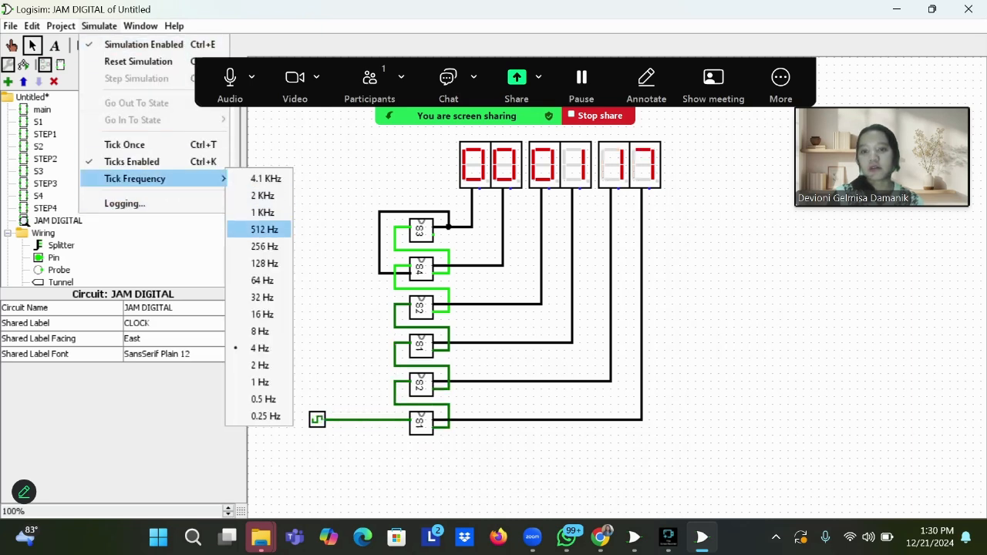
{"action": "left_click", "coordinate": [263, 229]}
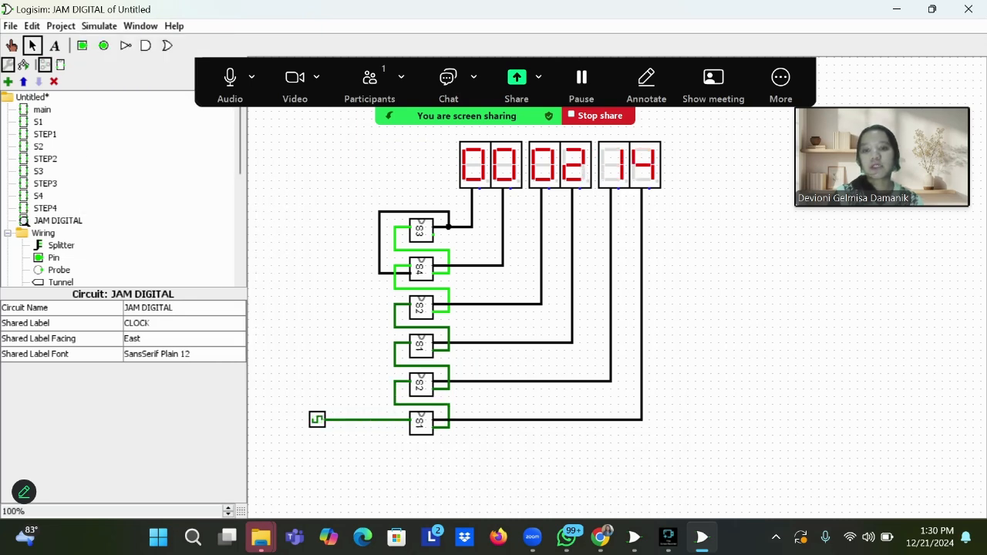